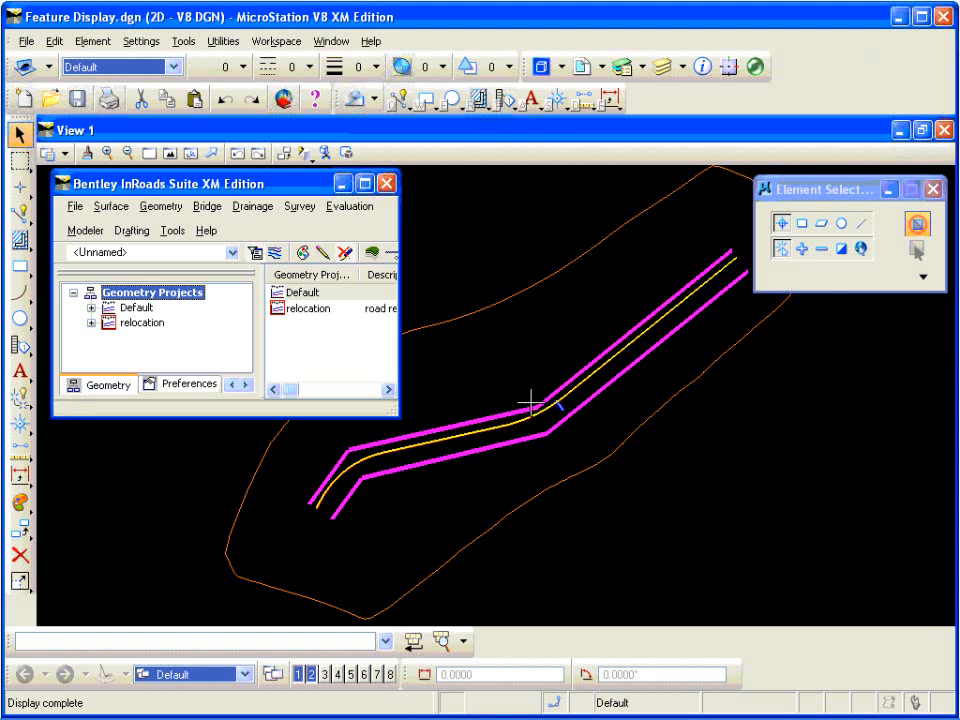
Step: Examine the yellow and red lines along the road up close, then fit the whole drawing in the view
scroll(546, 407, "up", 3)
scroll(556, 400, "down", 4)
scroll(560, 392, "up", 7)
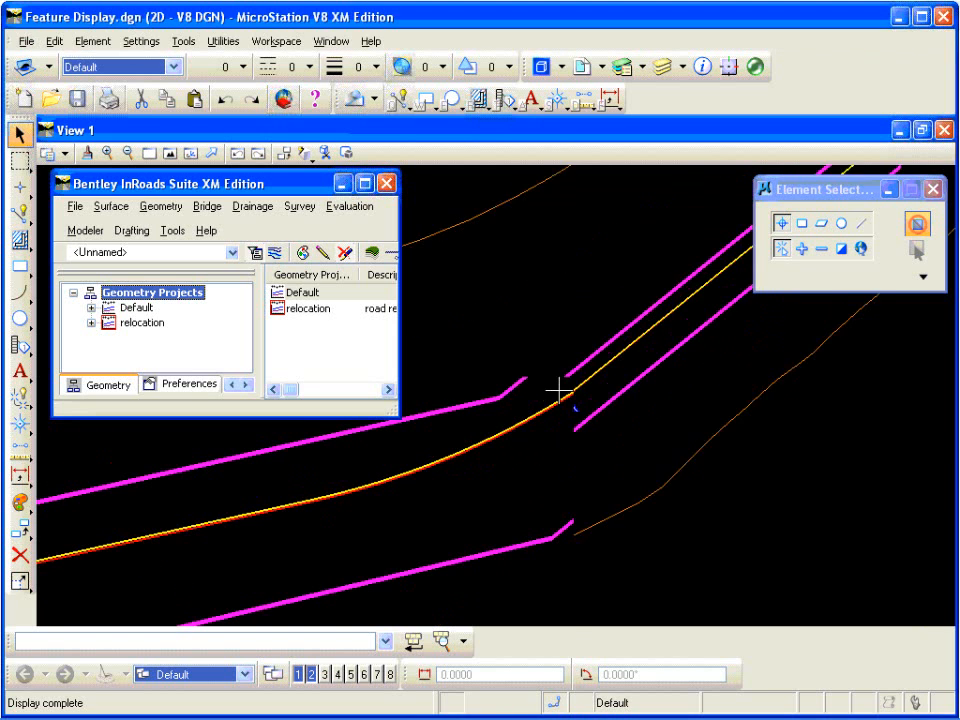
scroll(574, 408, "down", 5)
scroll(580, 414, "up", 3)
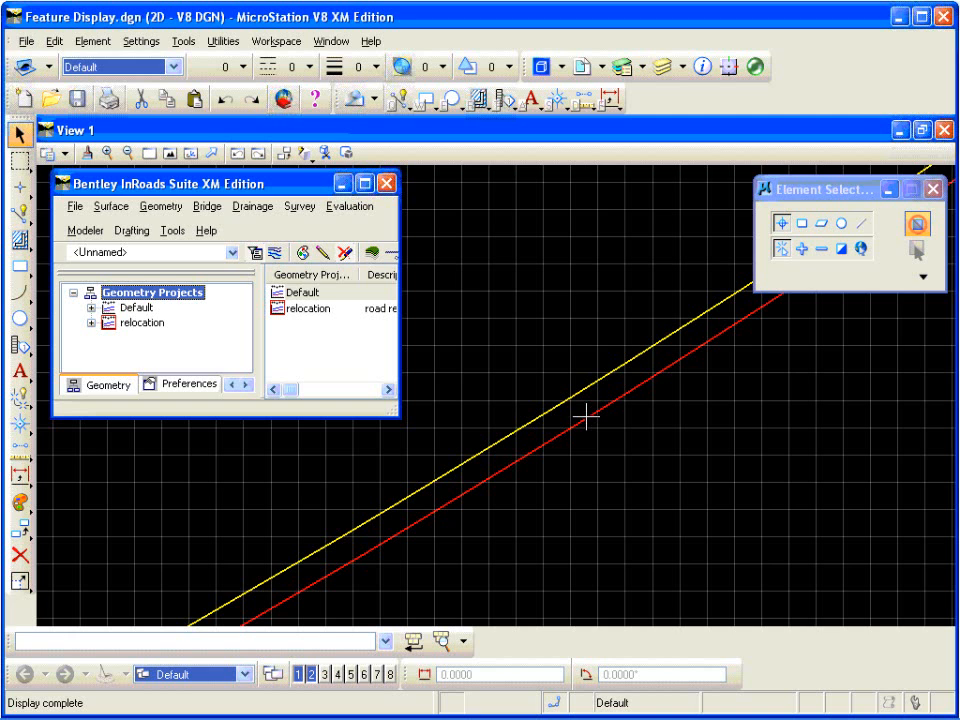
scroll(581, 399, "down", 3)
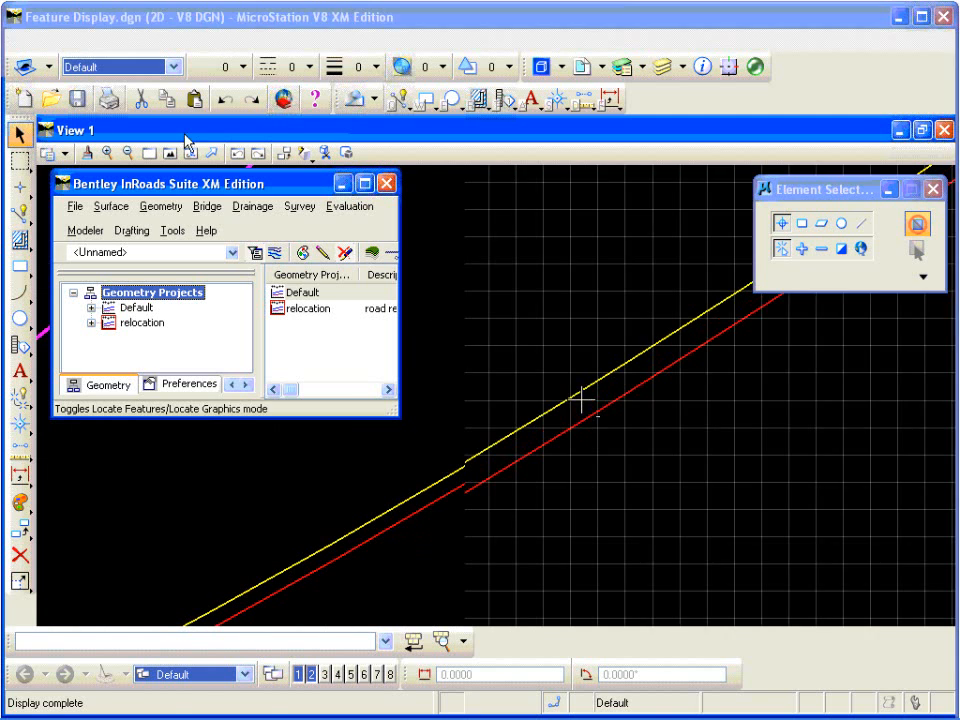
left_click(170, 153)
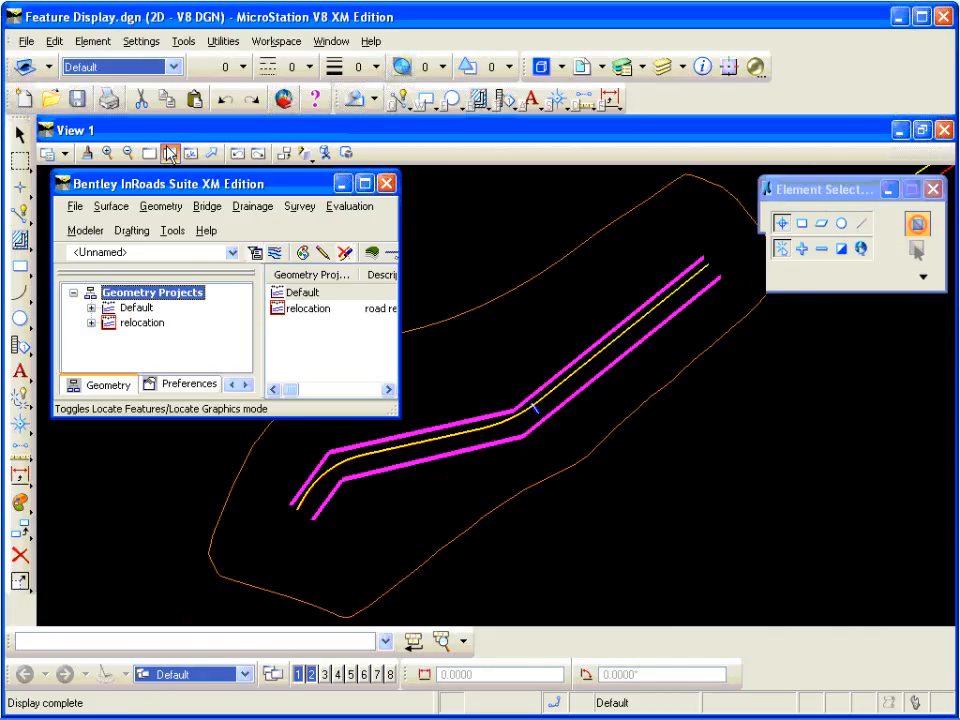
scroll(451, 325, "up", 2)
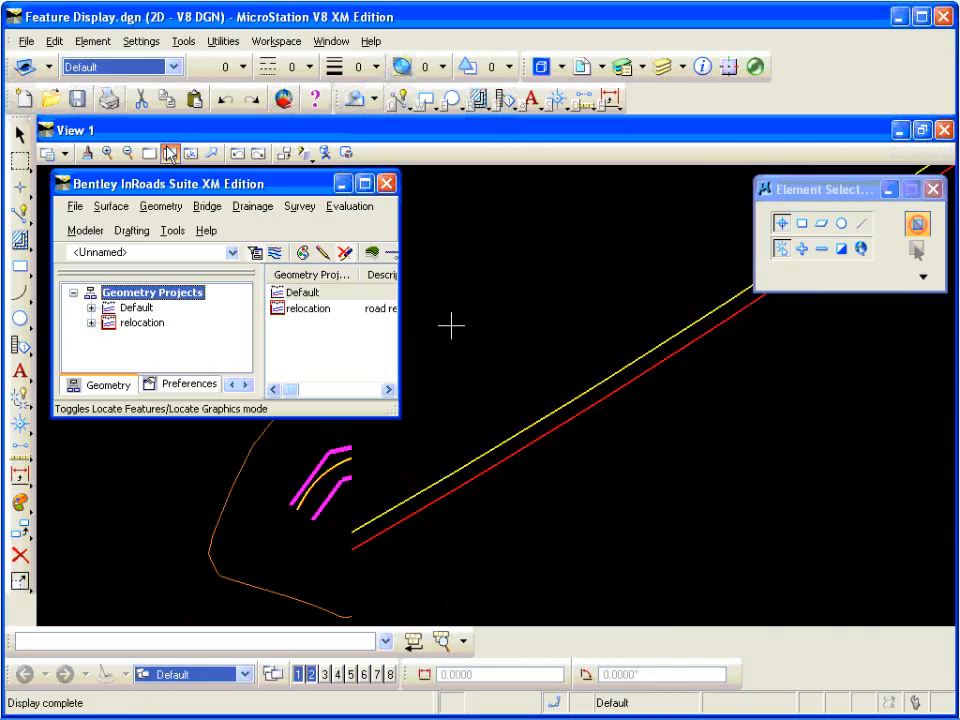
left_click(170, 153)
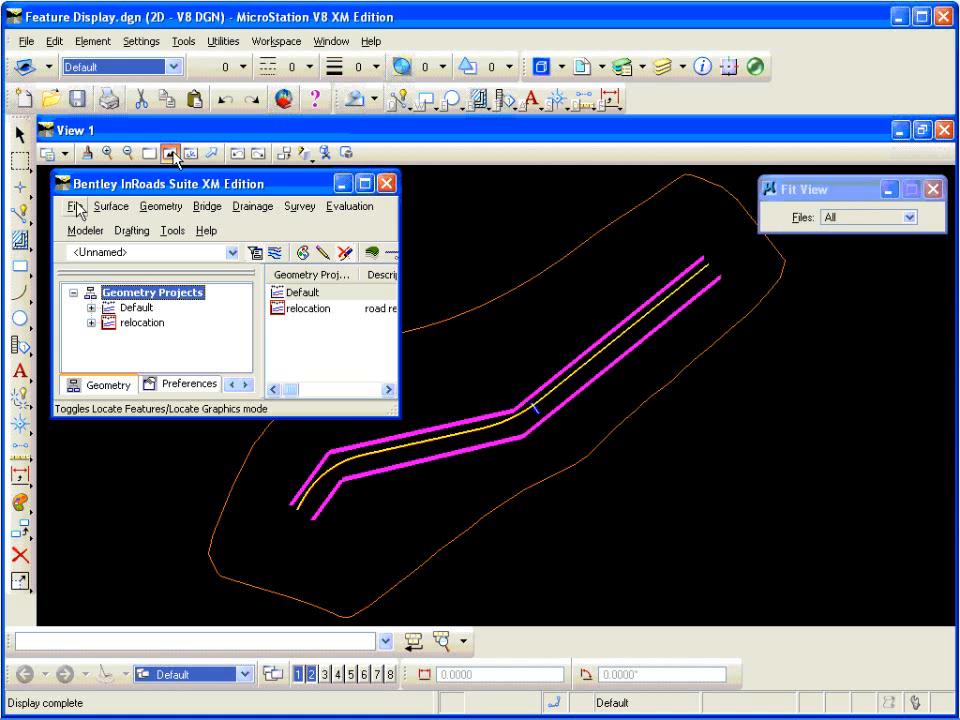
Step: Open the Import Surface settings for importing from graphics and place the dialog clear of the road lines
left_click(75, 206)
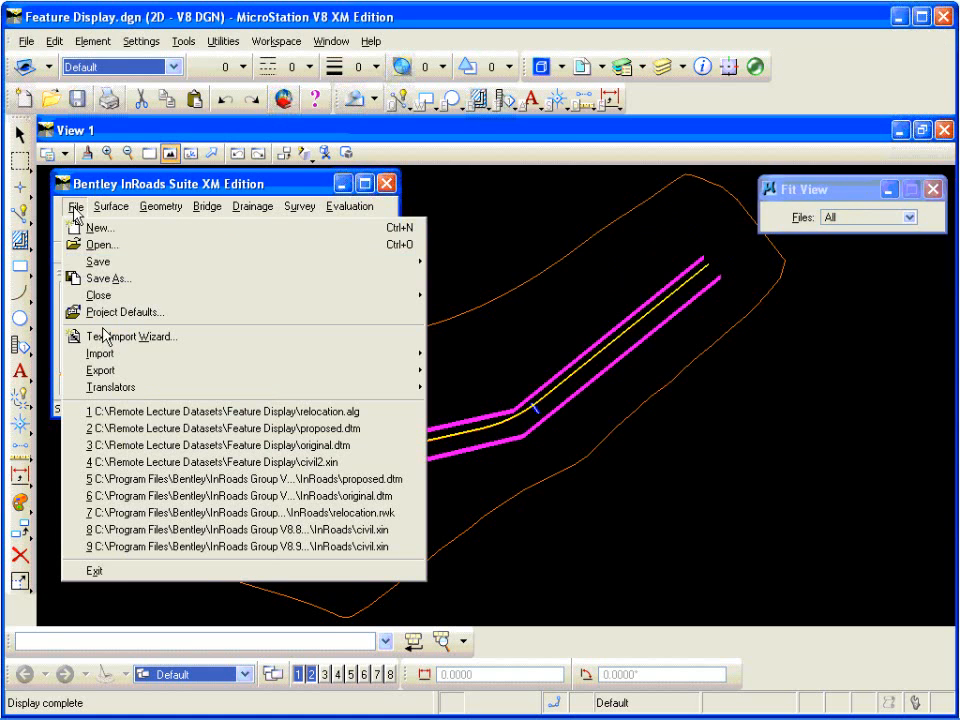
mouse_move(264, 358)
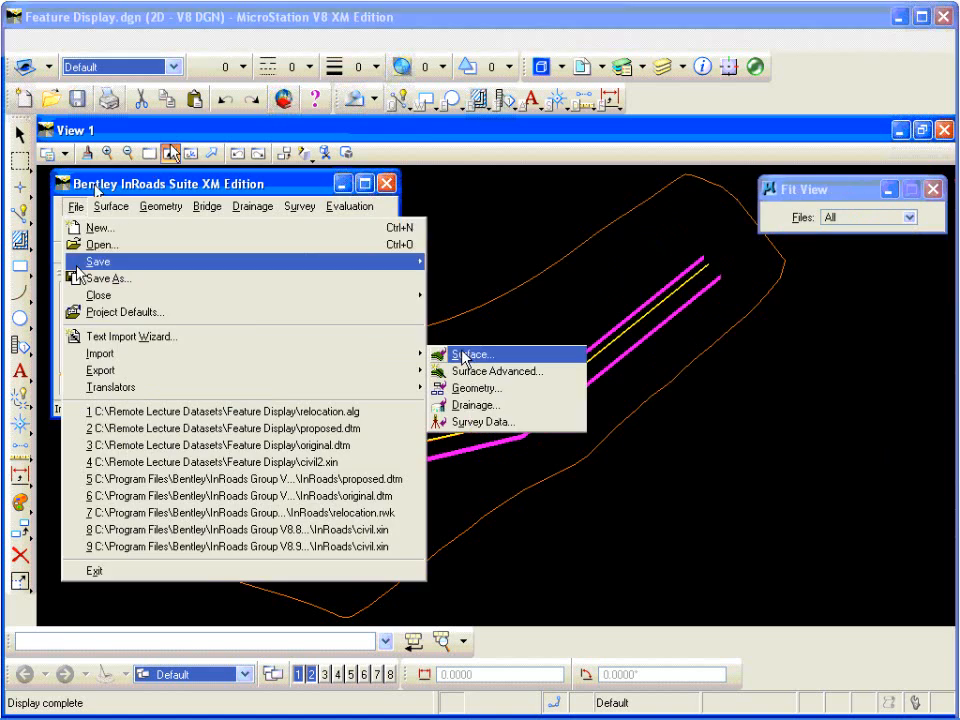
left_click(462, 355)
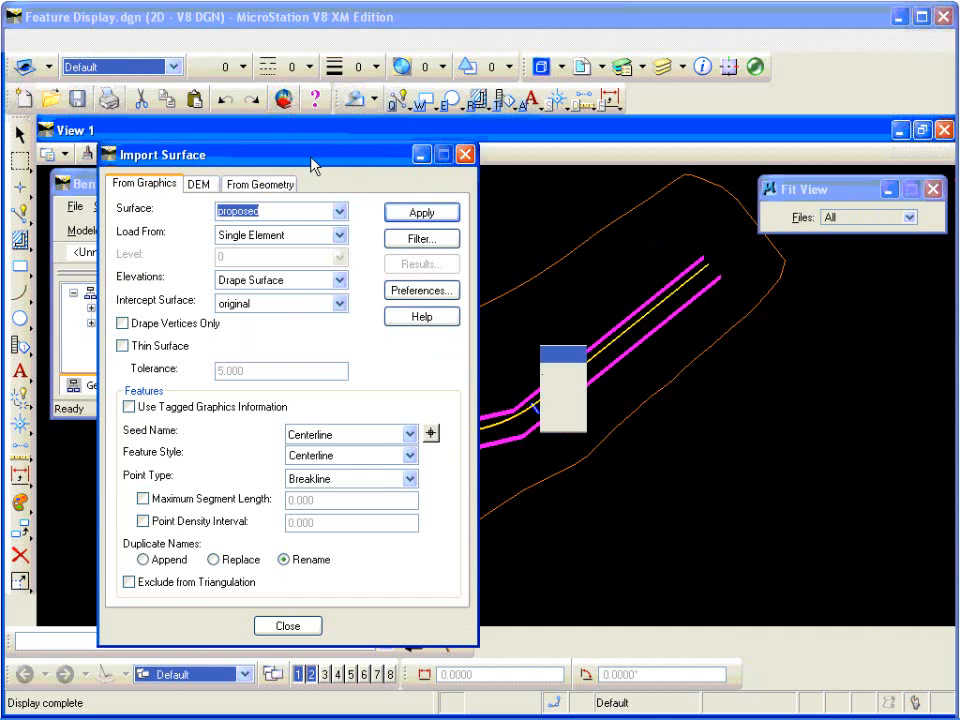
left_click_drag(314, 165, 253, 186)
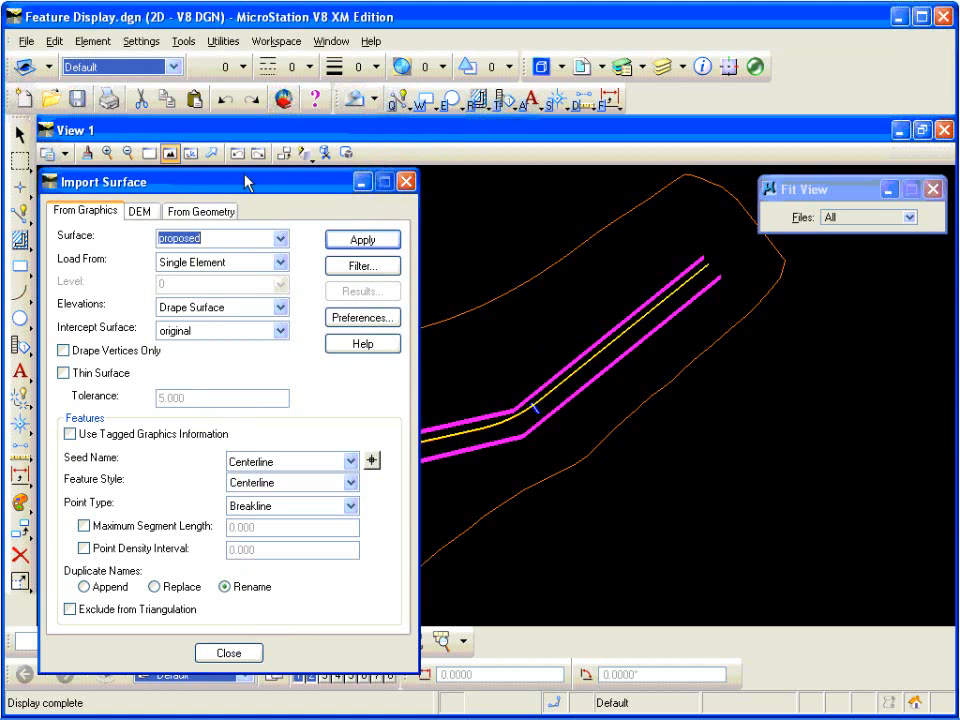
Step: Start Select By Attributes and limit the element types to Line, Line String and Complex Chain
left_click(55, 43)
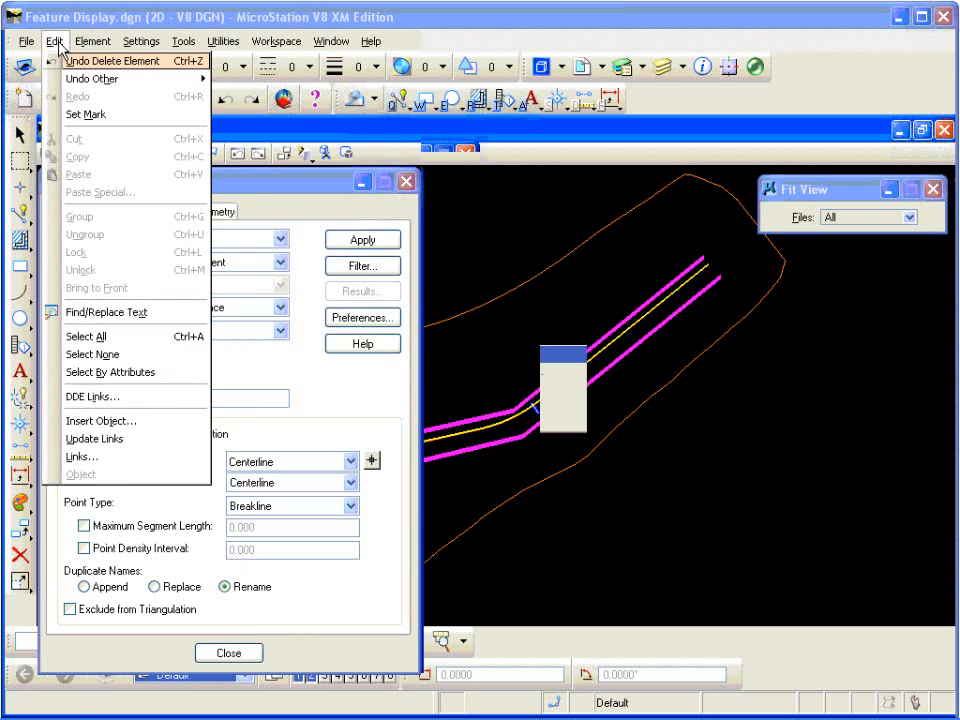
left_click(96, 372)
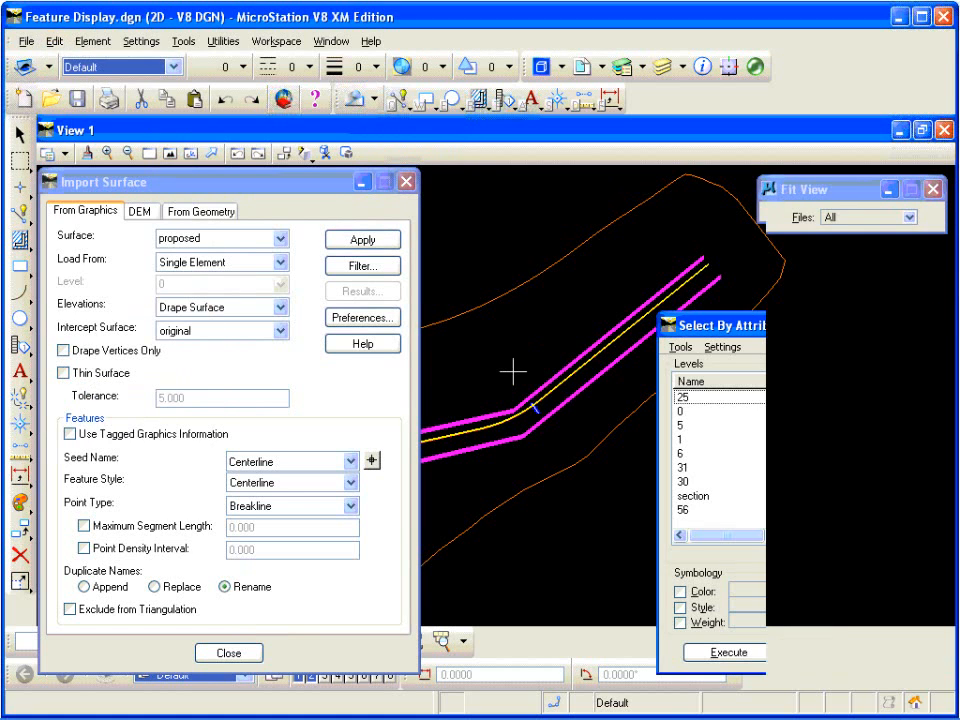
left_click_drag(779, 326, 610, 279)
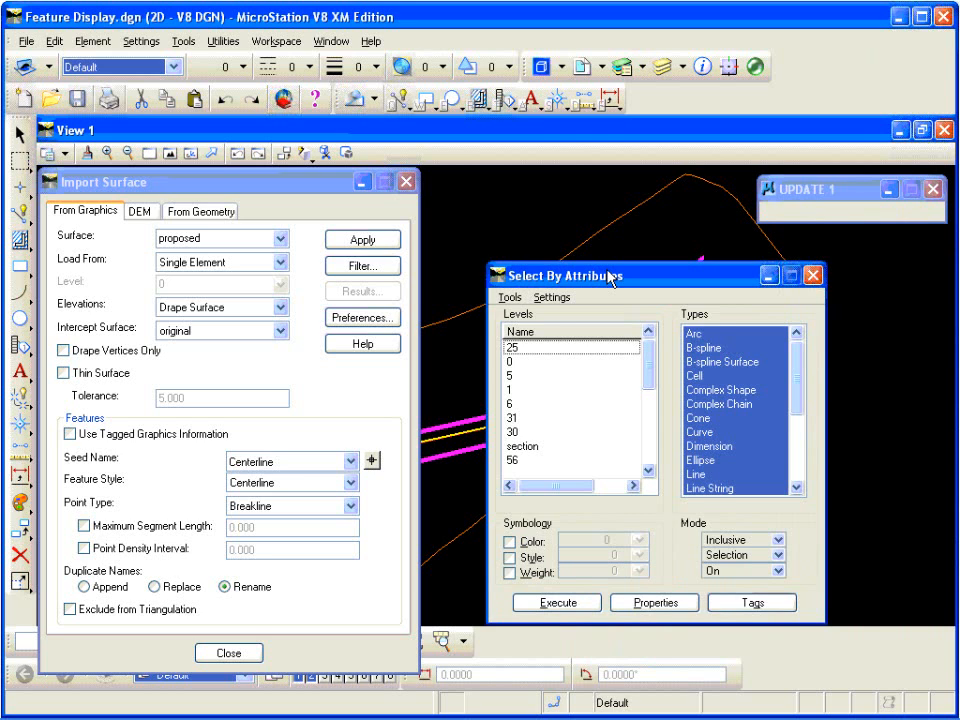
mouse_move(610, 279)
left_mouse_down()
mouse_move(729, 325)
mouse_move(610, 278)
left_mouse_up()
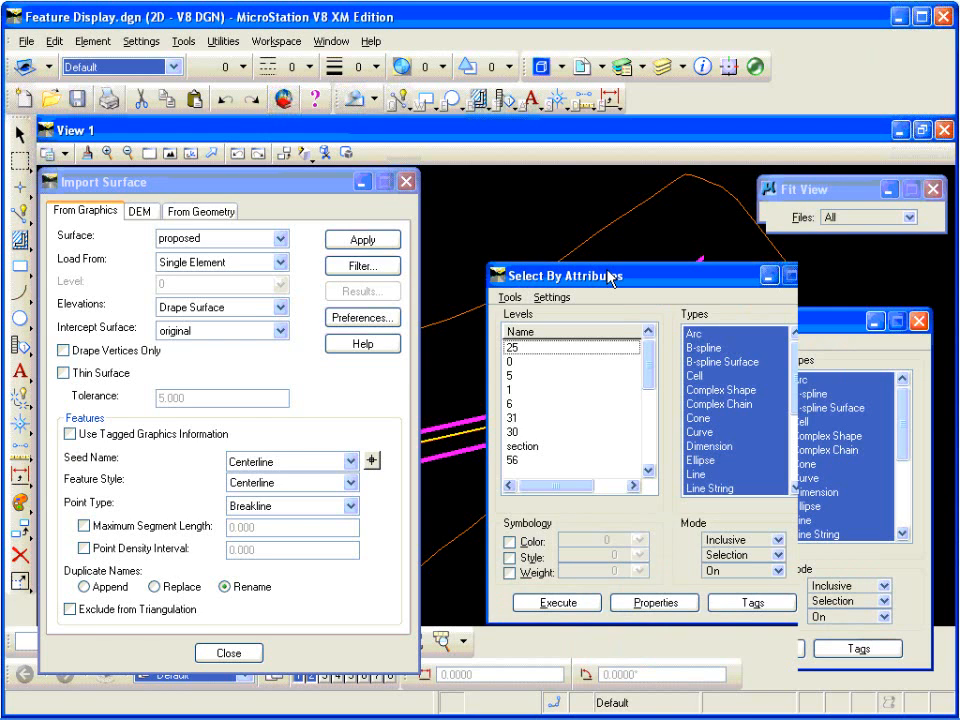
left_click_drag(610, 278, 731, 273)
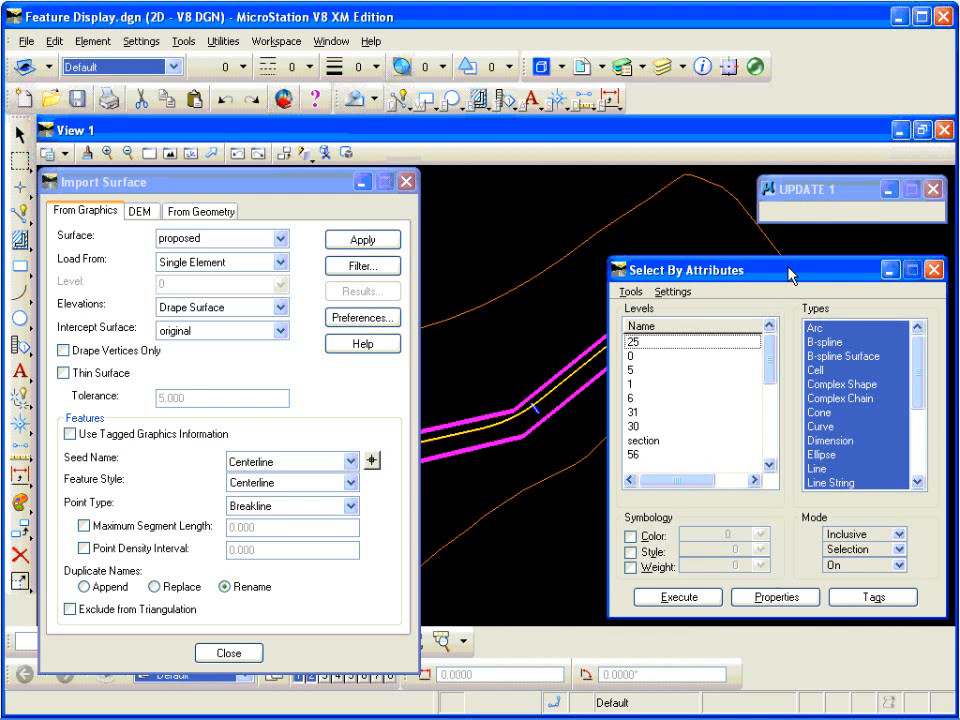
left_click_drag(789, 275, 769, 280)
left_click(821, 469)
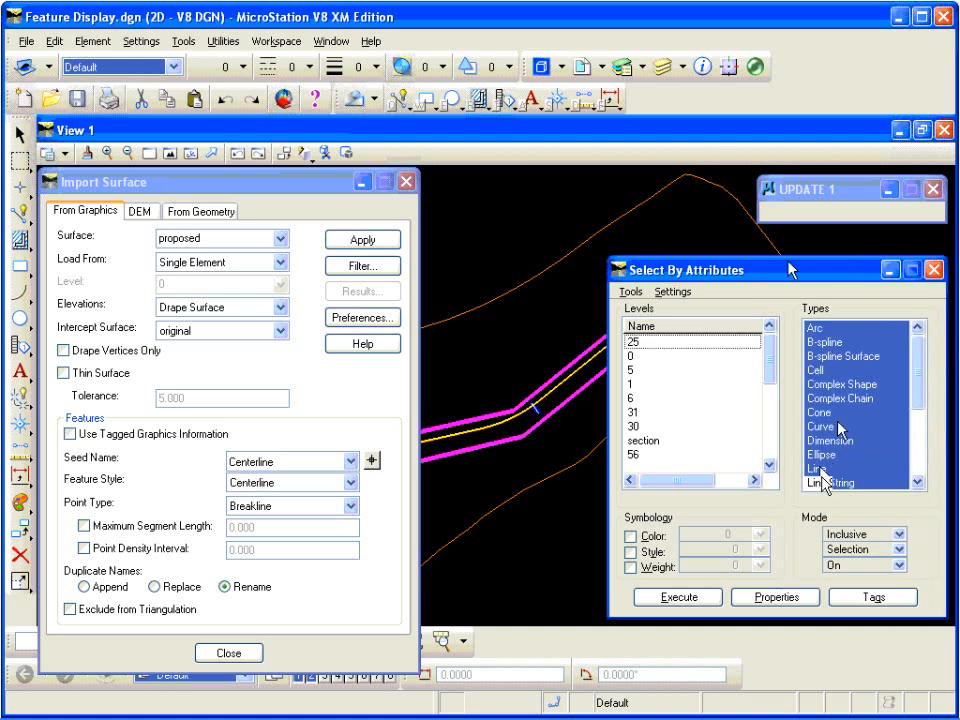
left_click(823, 483, "ctrl")
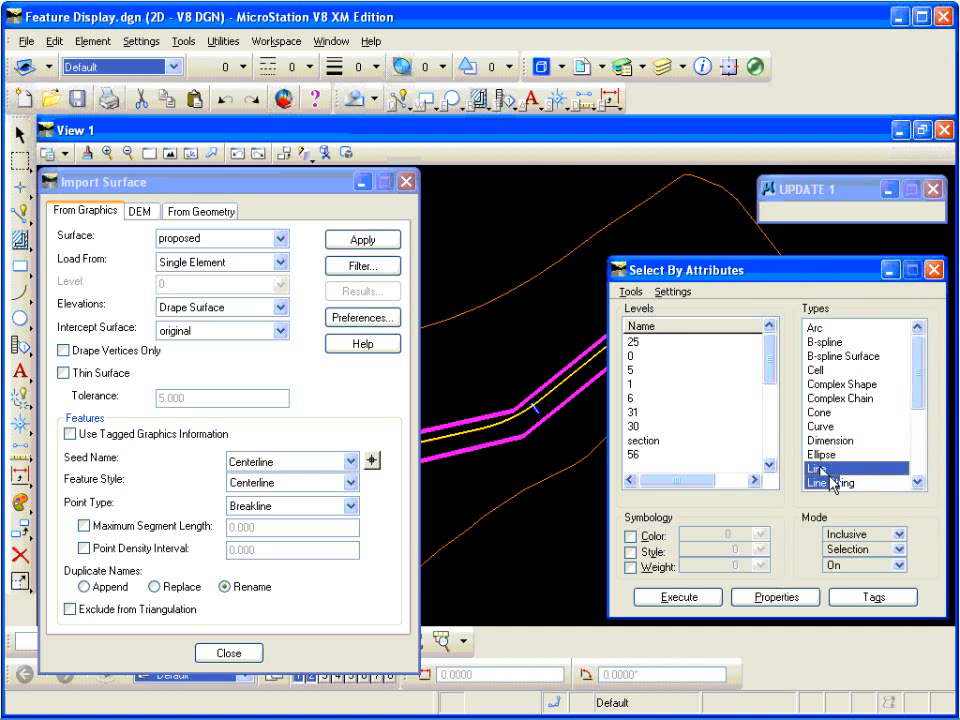
left_click(843, 398, "ctrl")
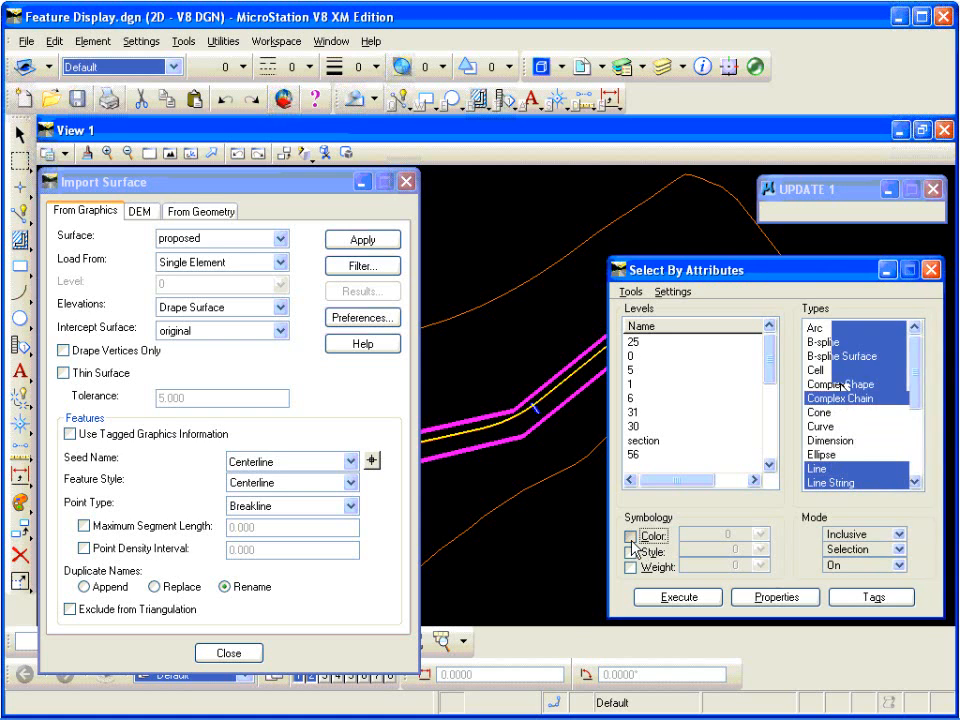
Step: Restrict the attribute selection to color 5 and execute it to select the magenta right-of-way lines
left_click(630, 537)
left_click(758, 542)
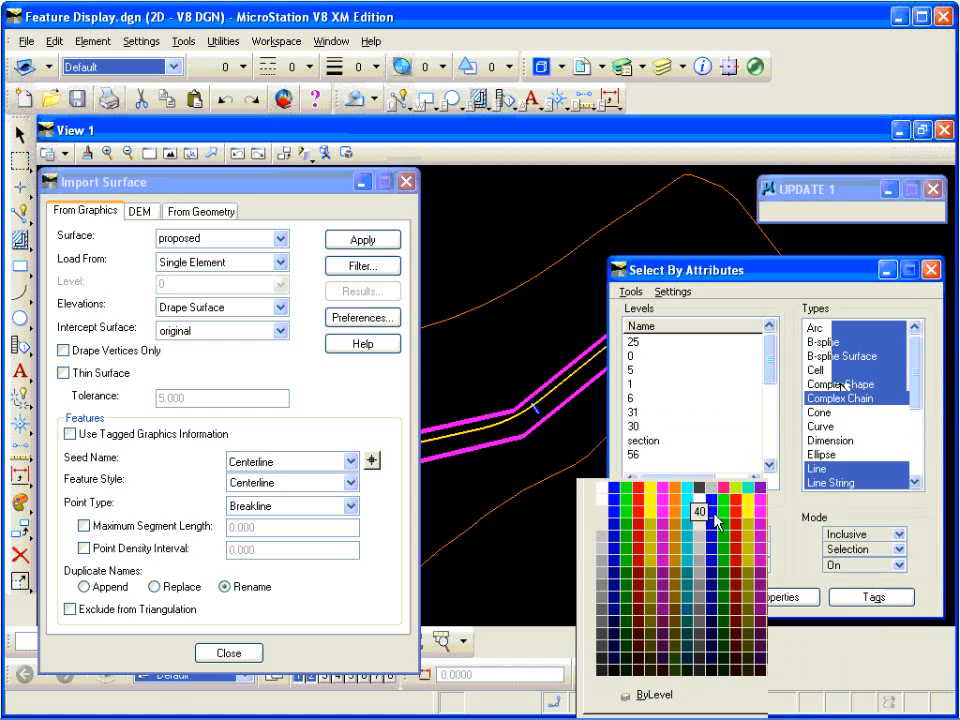
left_click(667, 491)
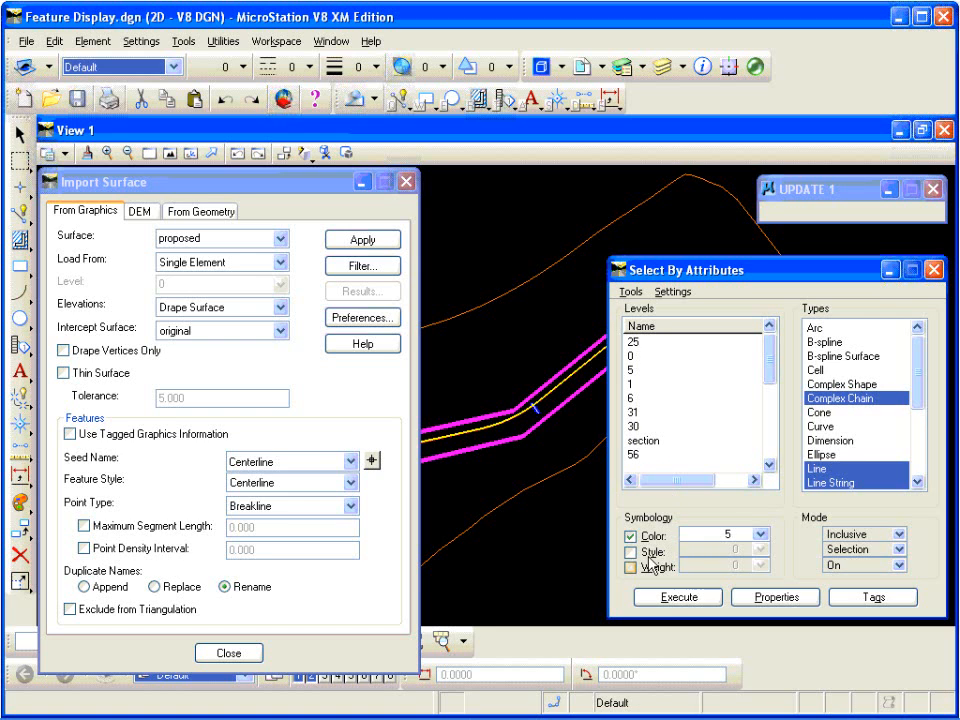
left_click(678, 598)
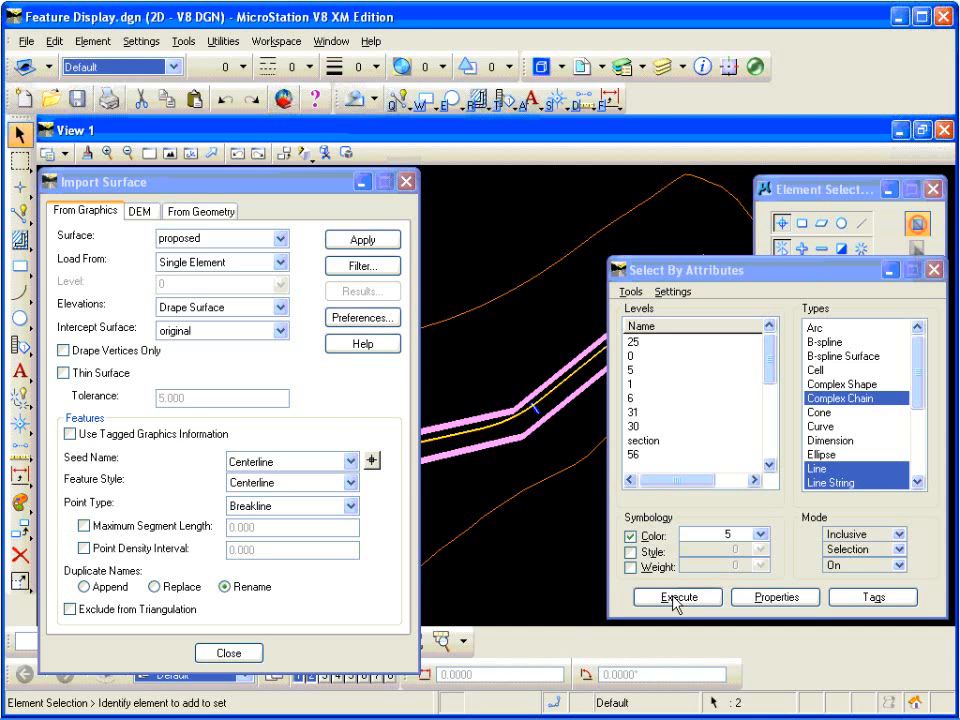
left_click(676, 602)
left_click(673, 595)
left_click(679, 597)
left_click(675, 595)
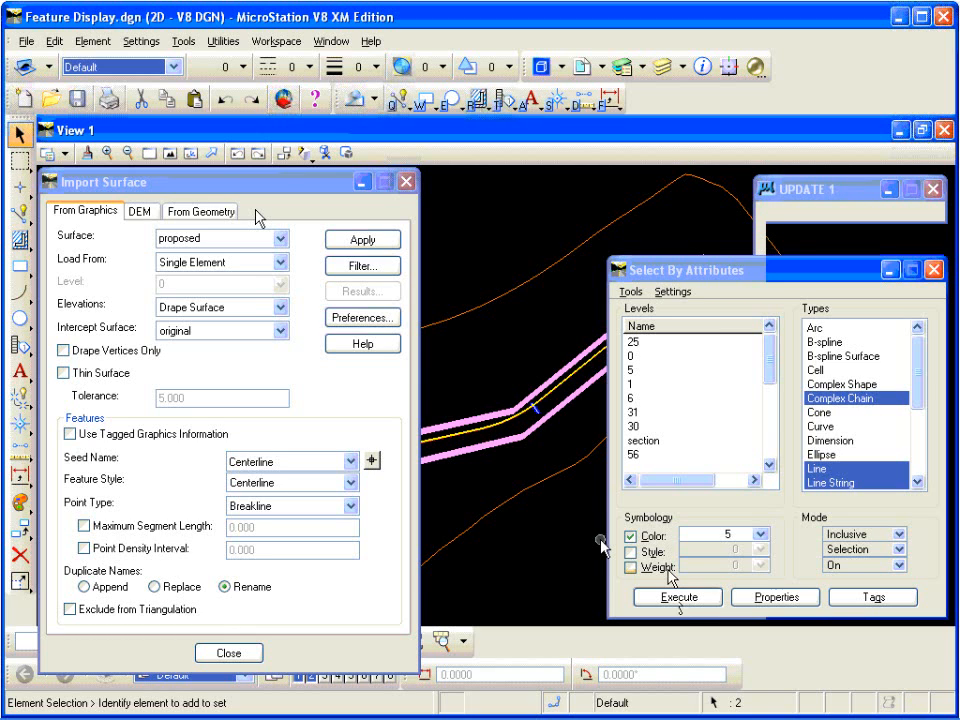
Step: Choose original as the intercept surface for the import and set the feature seed name to Prop_ROW
left_click(282, 331)
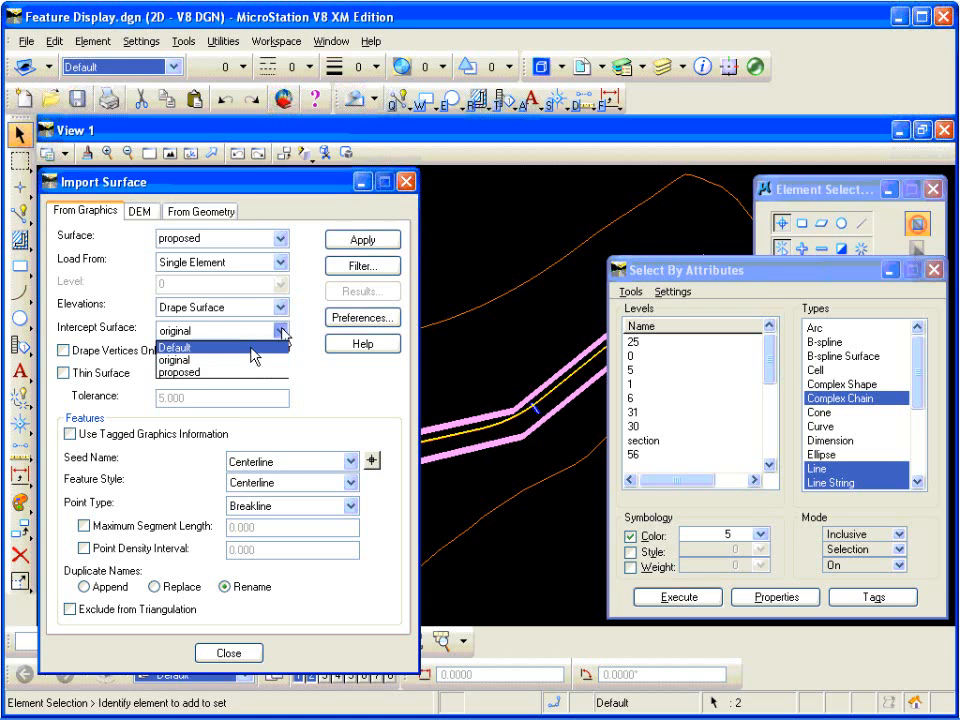
left_click(281, 330)
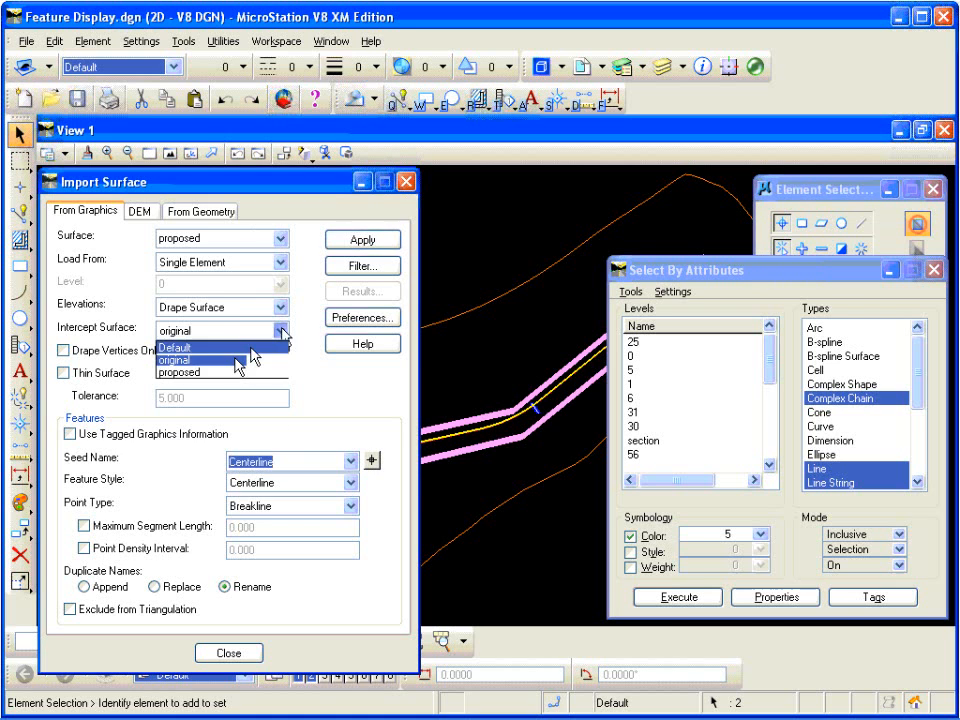
left_click(240, 360)
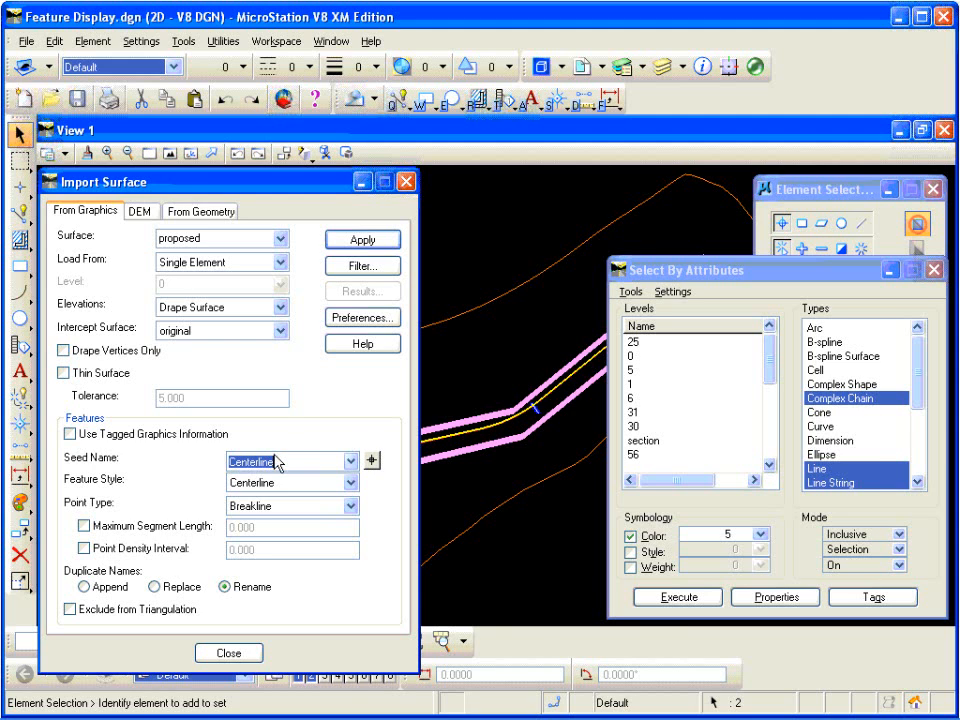
type("Prop_ROW")
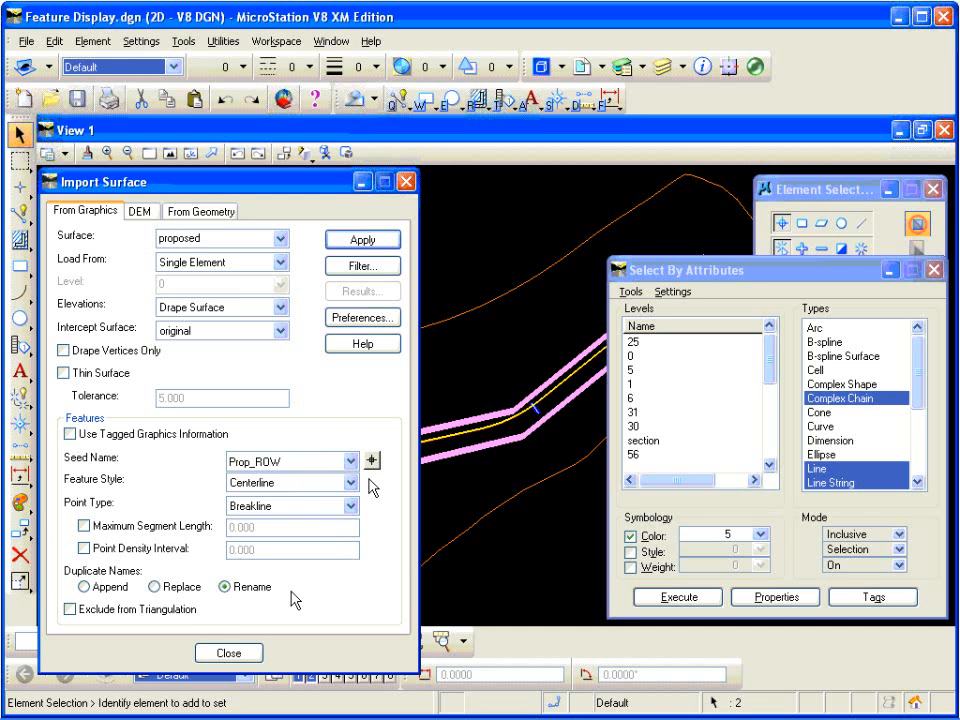
Step: Exclude the features from triangulation and import the selected elements into the proposed surface
left_click(142, 613)
left_click(363, 240)
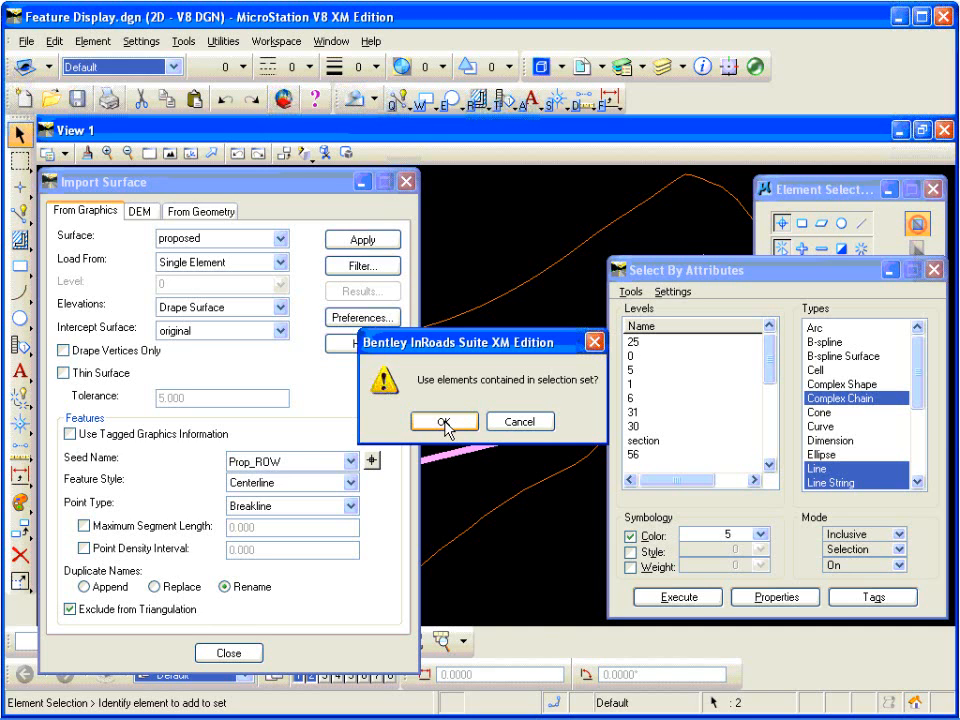
left_click(445, 422)
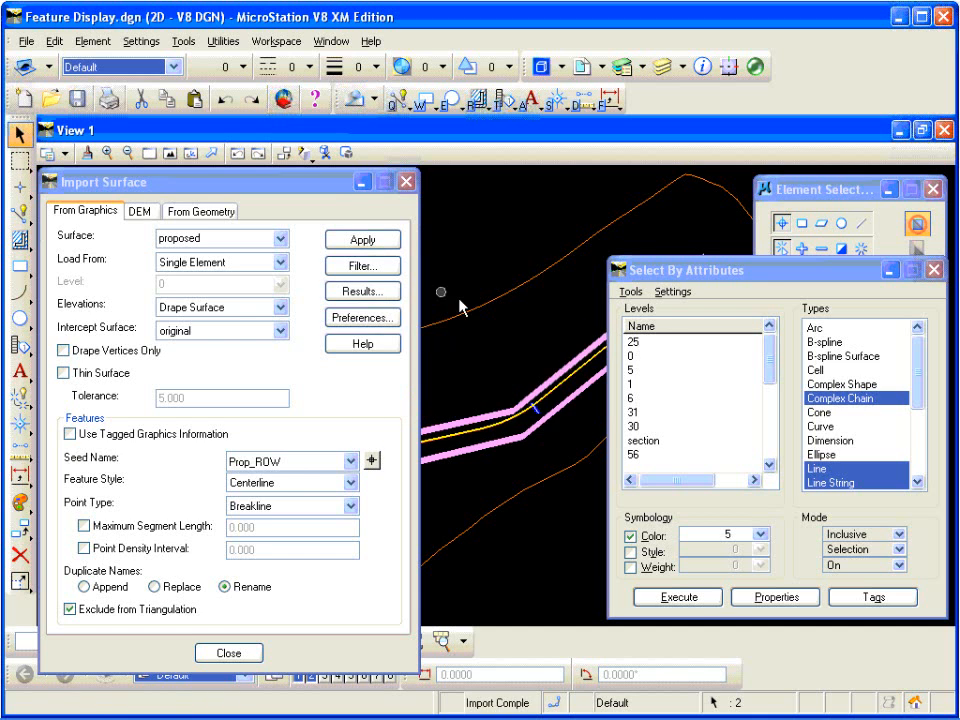
Step: Minimize the import dialog and check the Prop_ROW feature's properties in the proposed surface
left_click(362, 185)
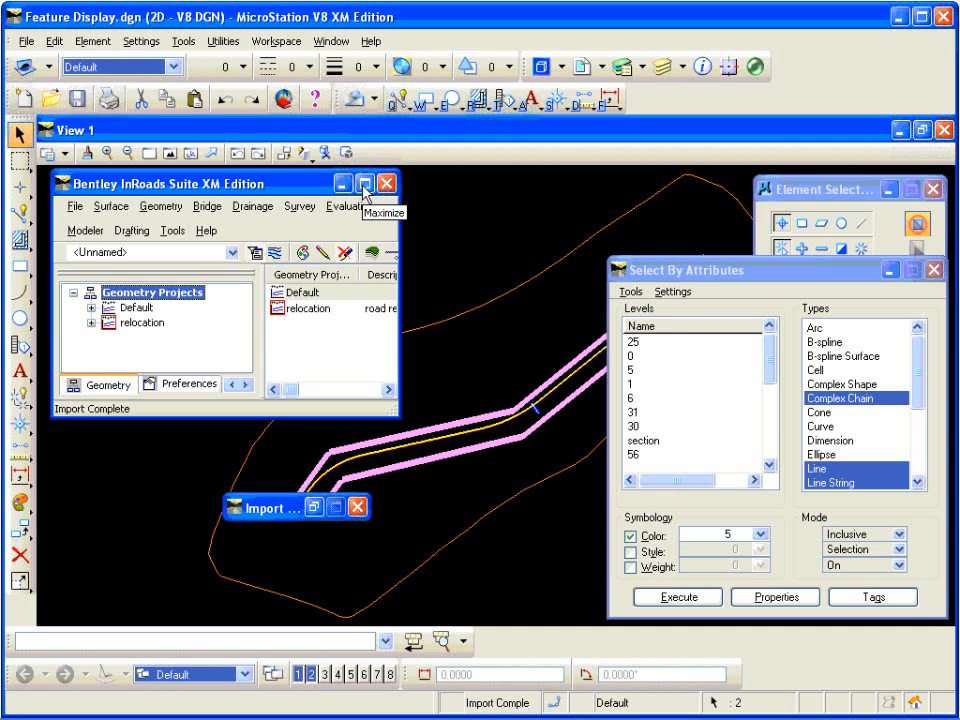
left_click(120, 210)
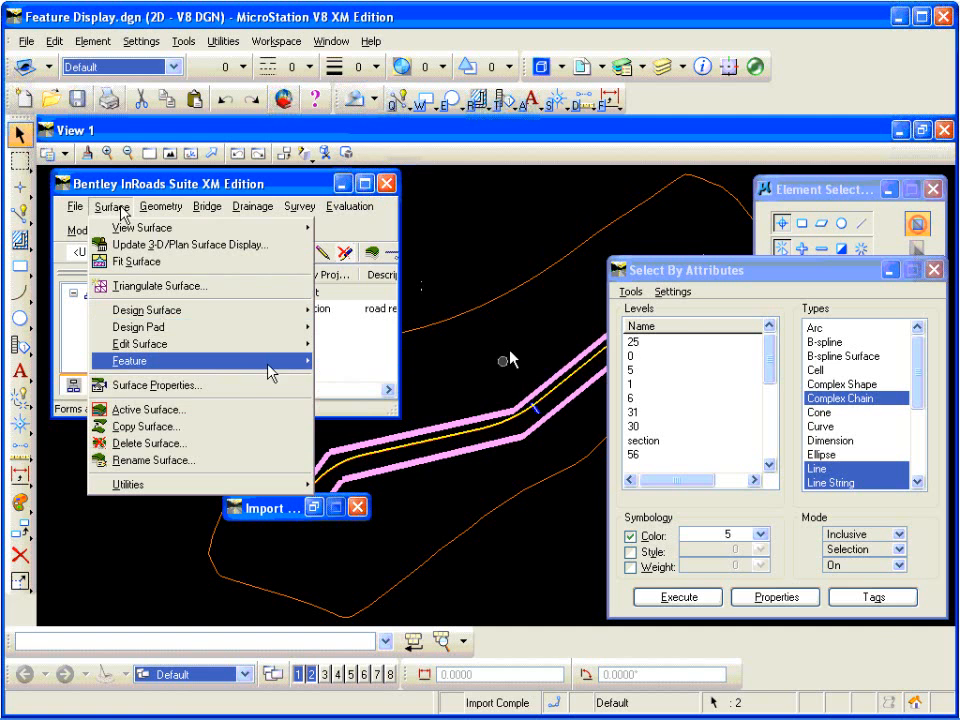
mouse_move(270, 362)
left_click(380, 361)
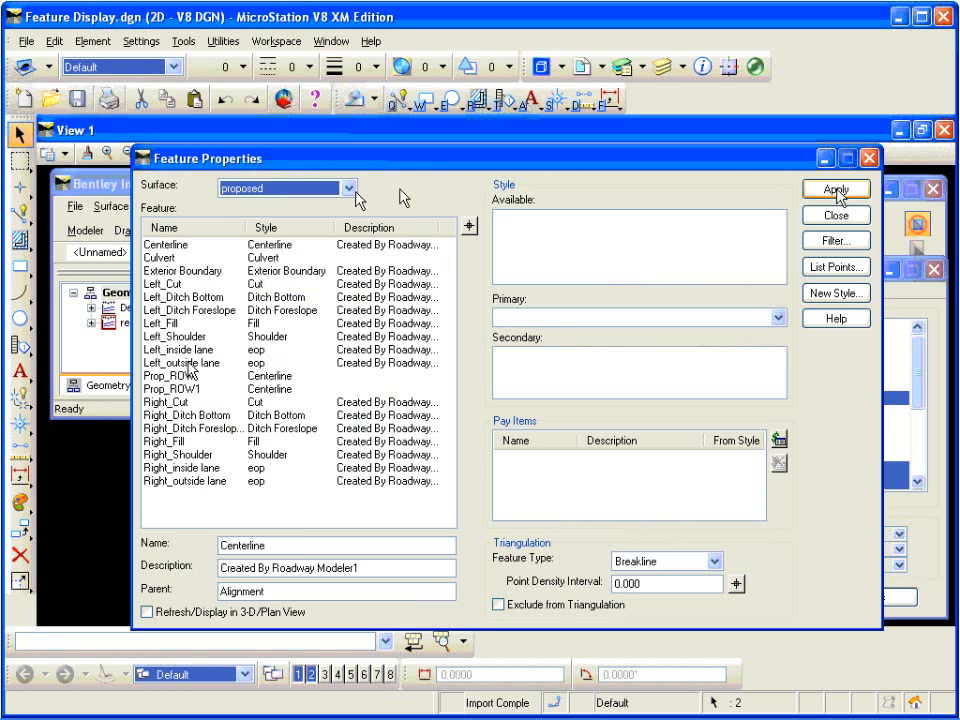
left_click(195, 376)
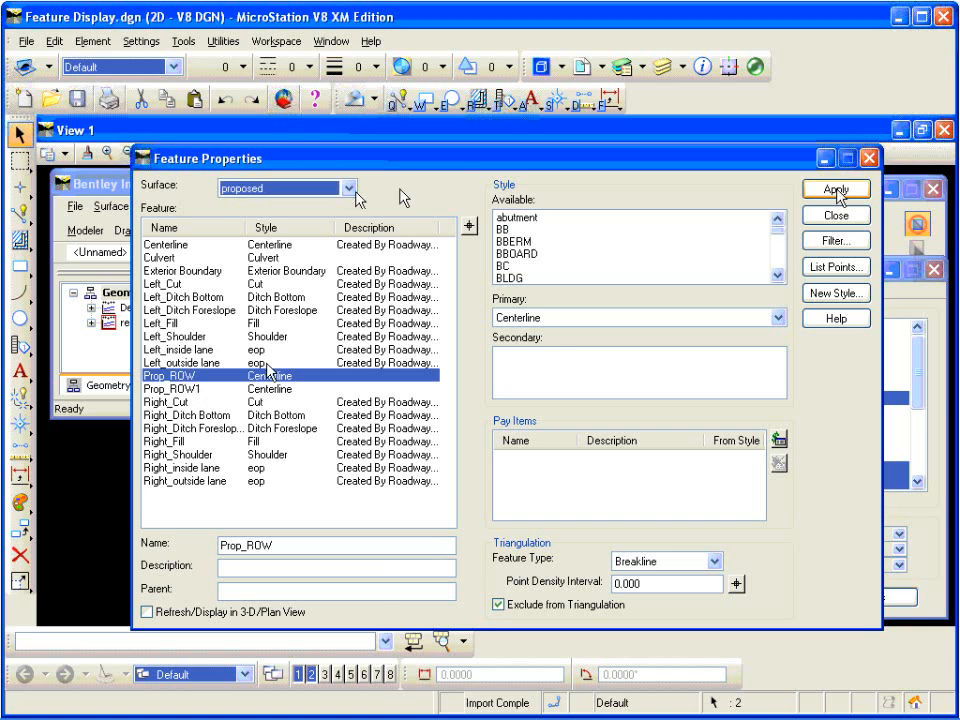
left_click(870, 160)
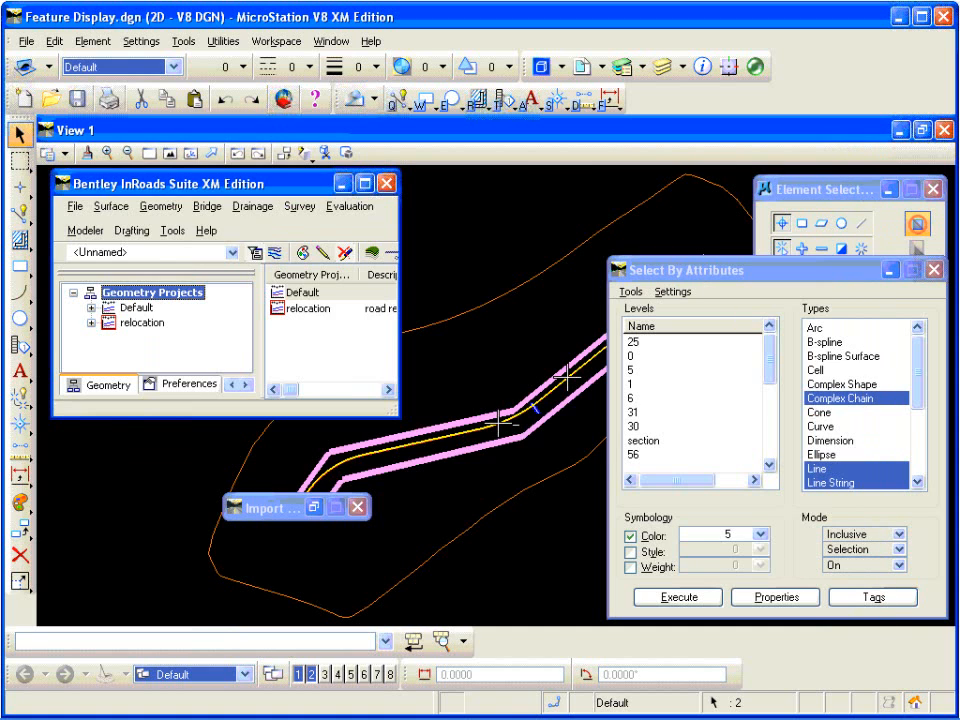
Step: Change the attribute selection color to 3 and execute it to select the red utility line
scroll(498, 422, "up", 5)
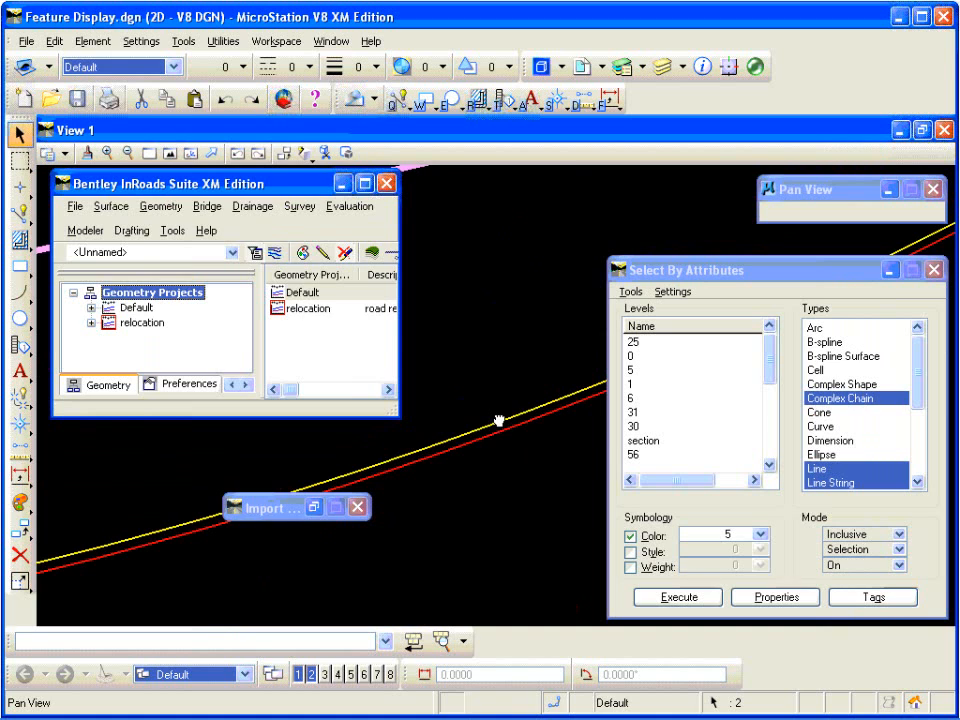
left_click_drag(499, 418, 474, 416)
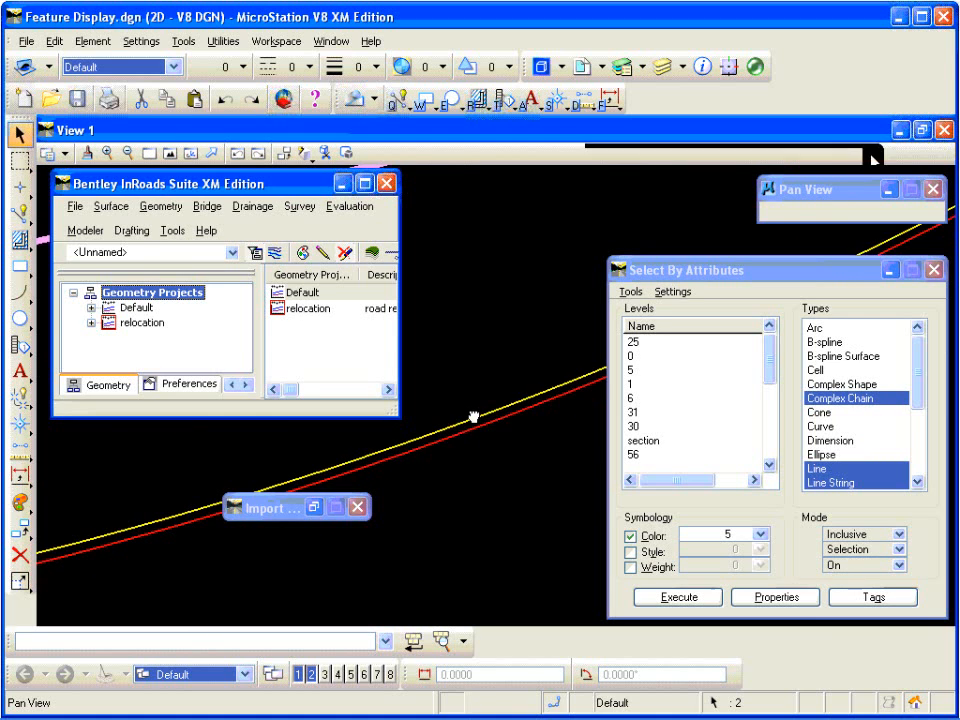
left_click(750, 279)
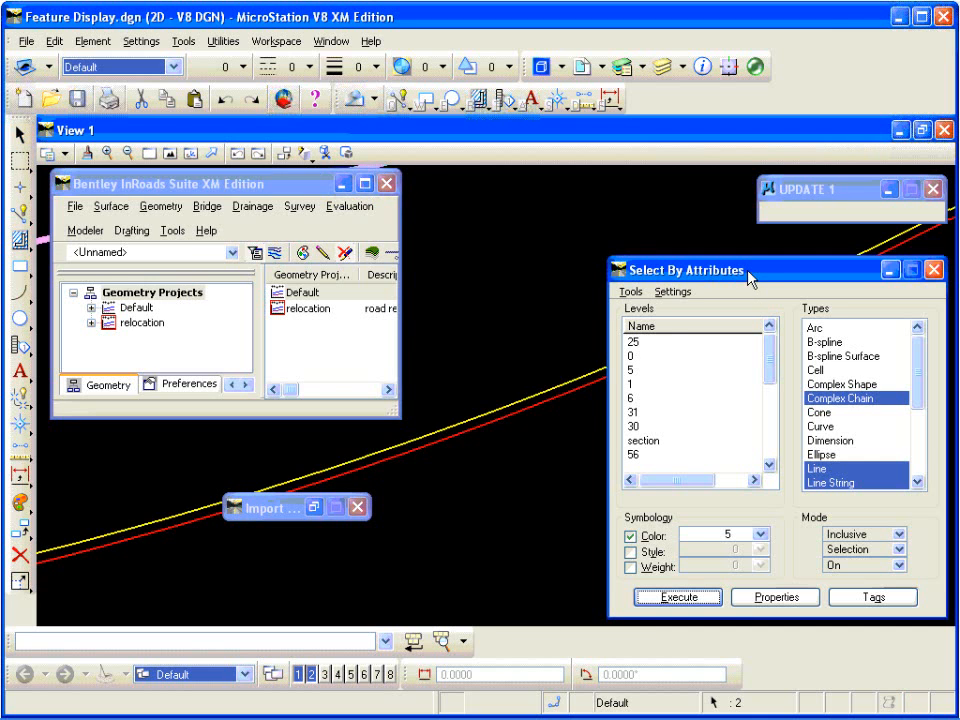
left_click(758, 535)
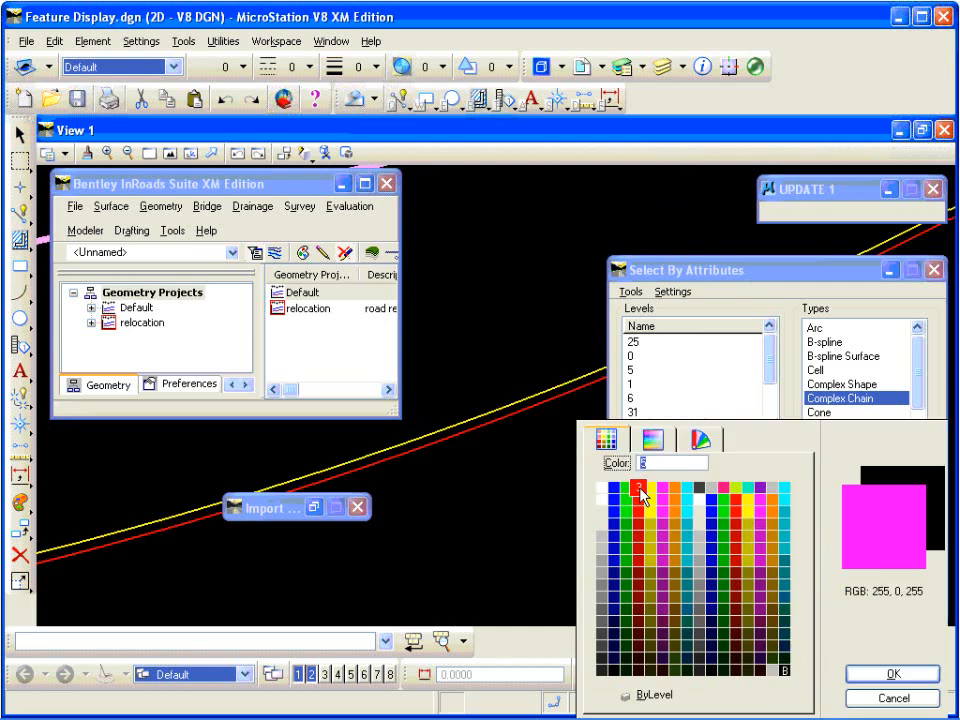
left_click(641, 490)
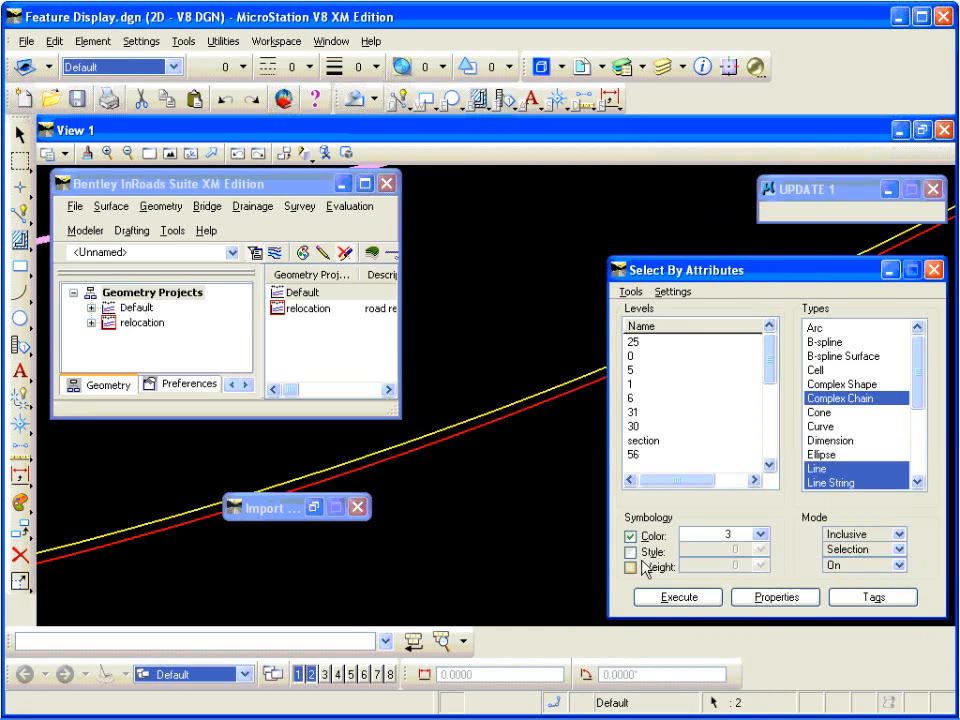
left_click(678, 598)
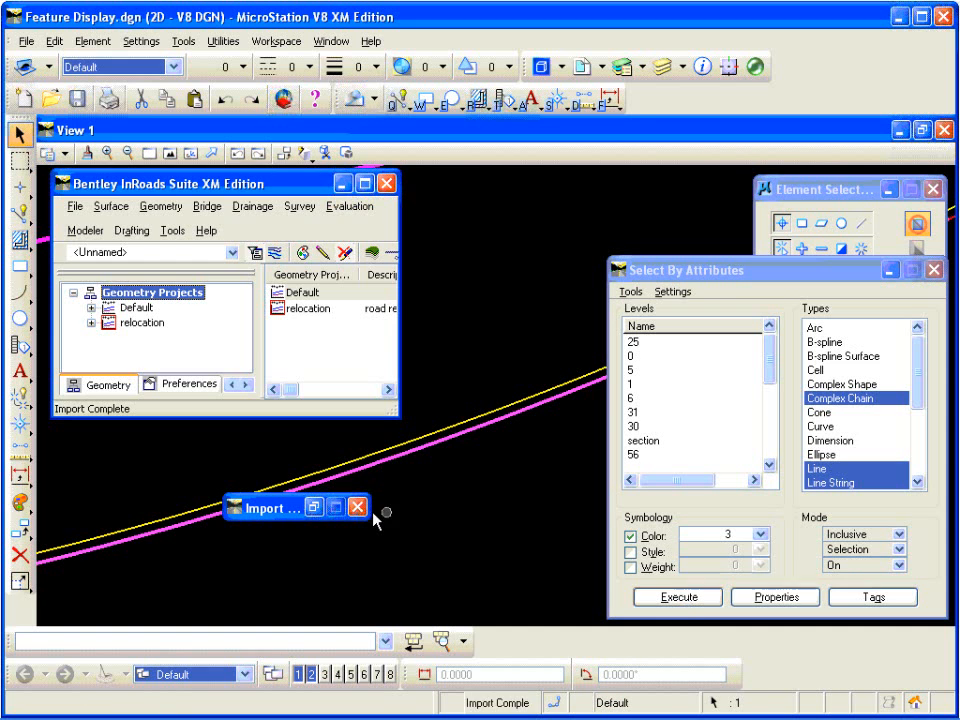
Step: Restore the surface import dialog, choose proposed as the intercept surface and set the feature seed name to PropUNELEC
left_click(313, 507)
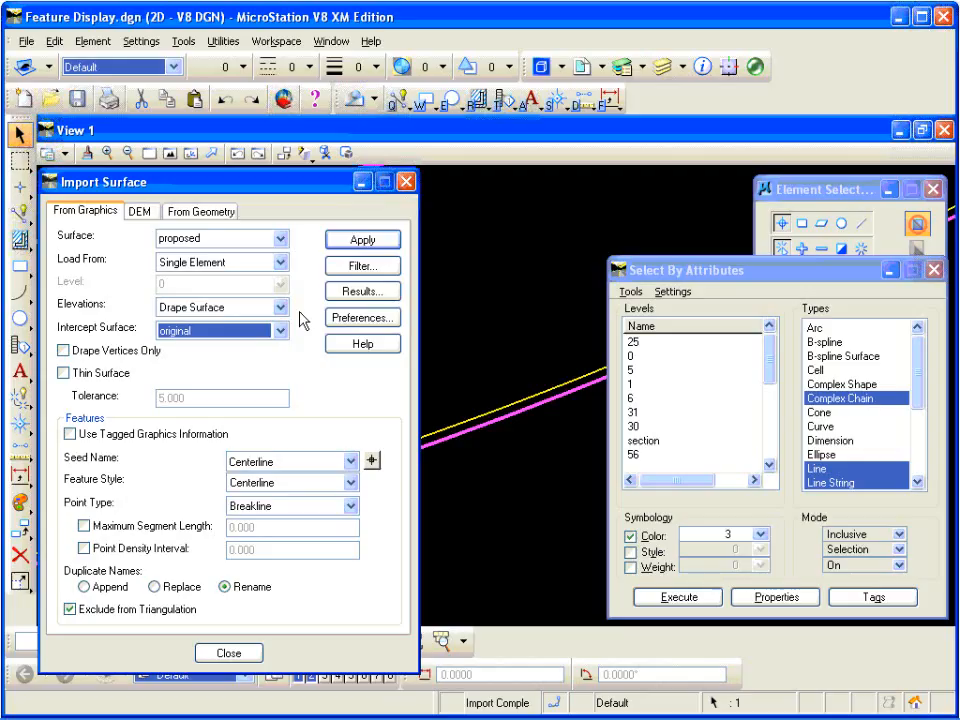
left_click(280, 330)
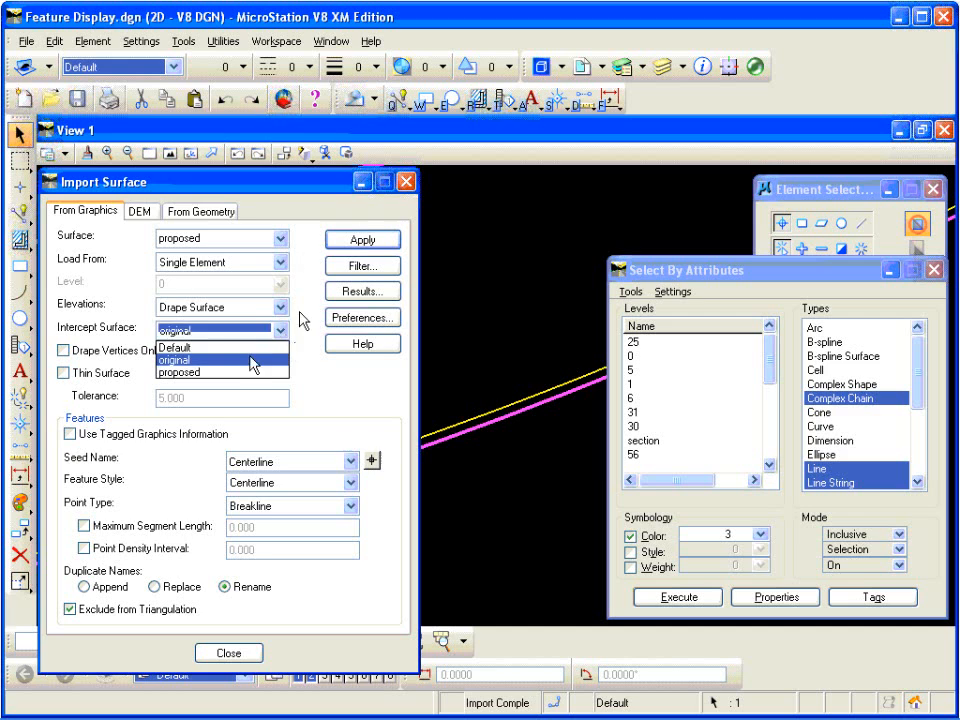
left_click(240, 380)
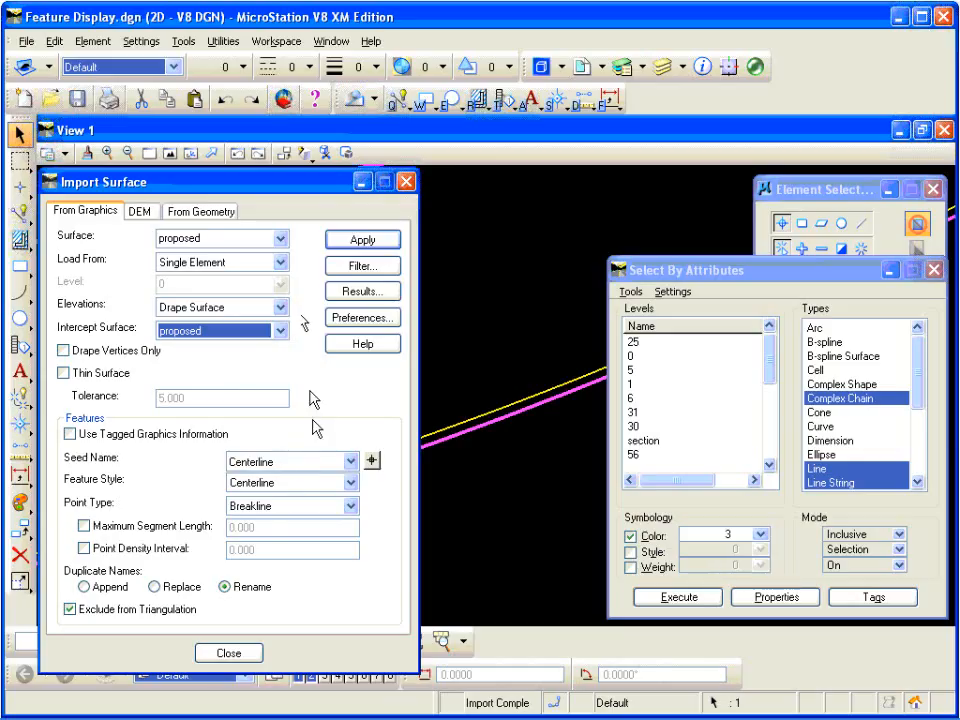
double_click(287, 460)
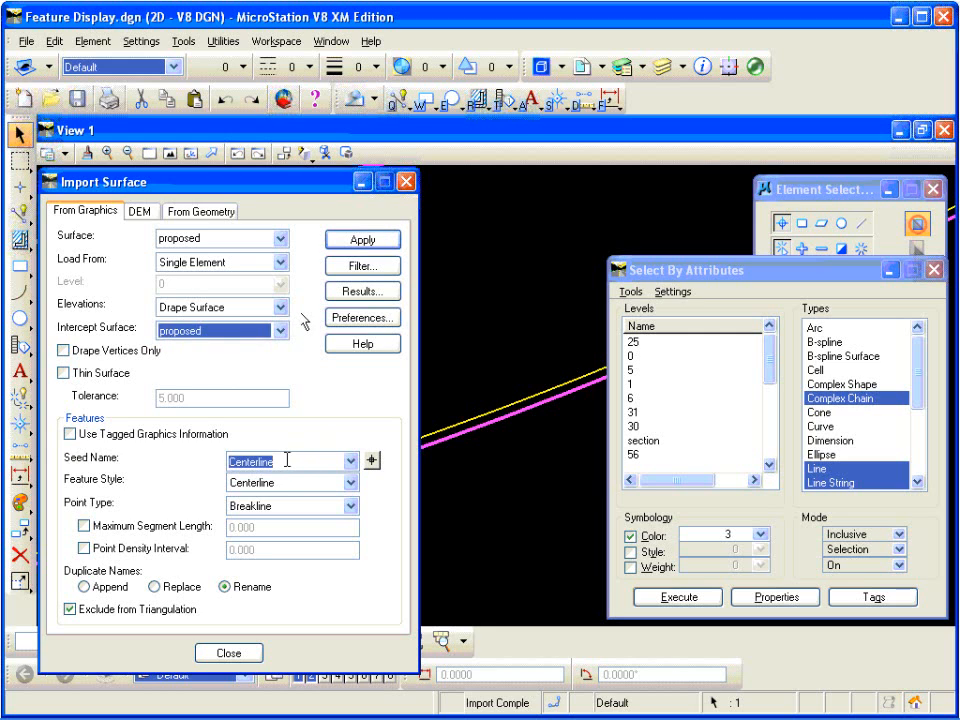
type("Pro")
type("pLINE")
type("LEC")
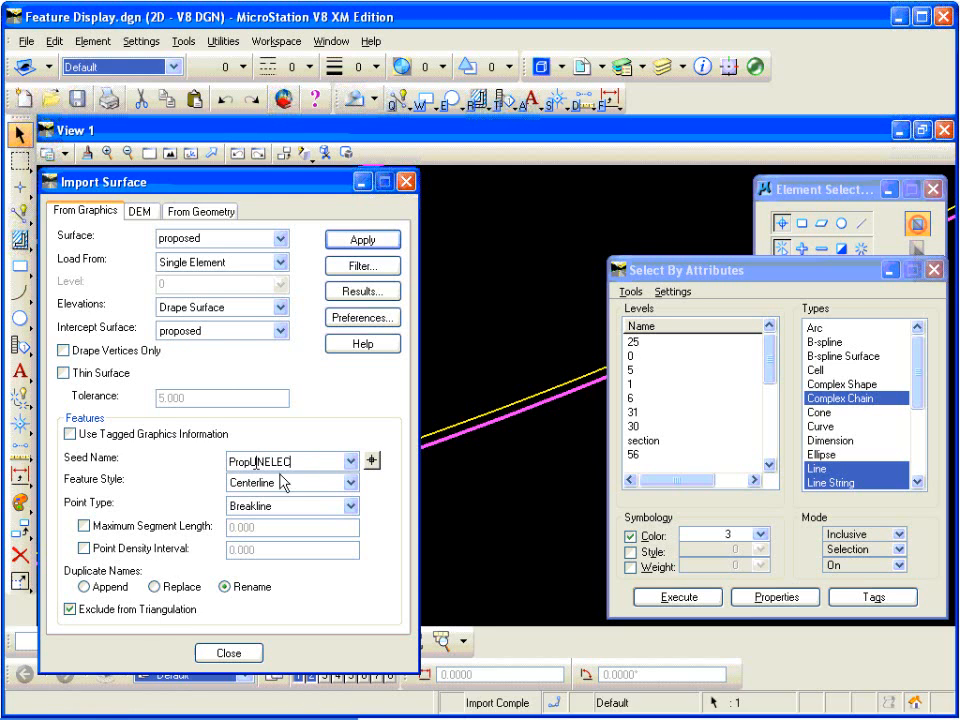
Step: Import the selected red line into the proposed surface, agreeing to re-triangulate and to use the selection set
left_click(367, 242)
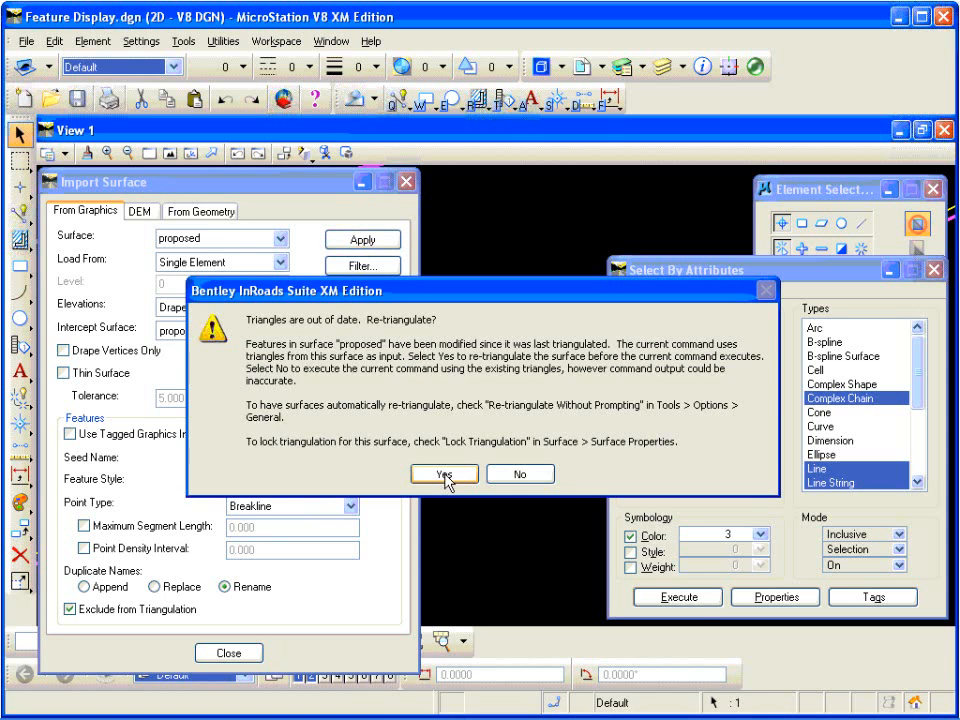
left_click(445, 474)
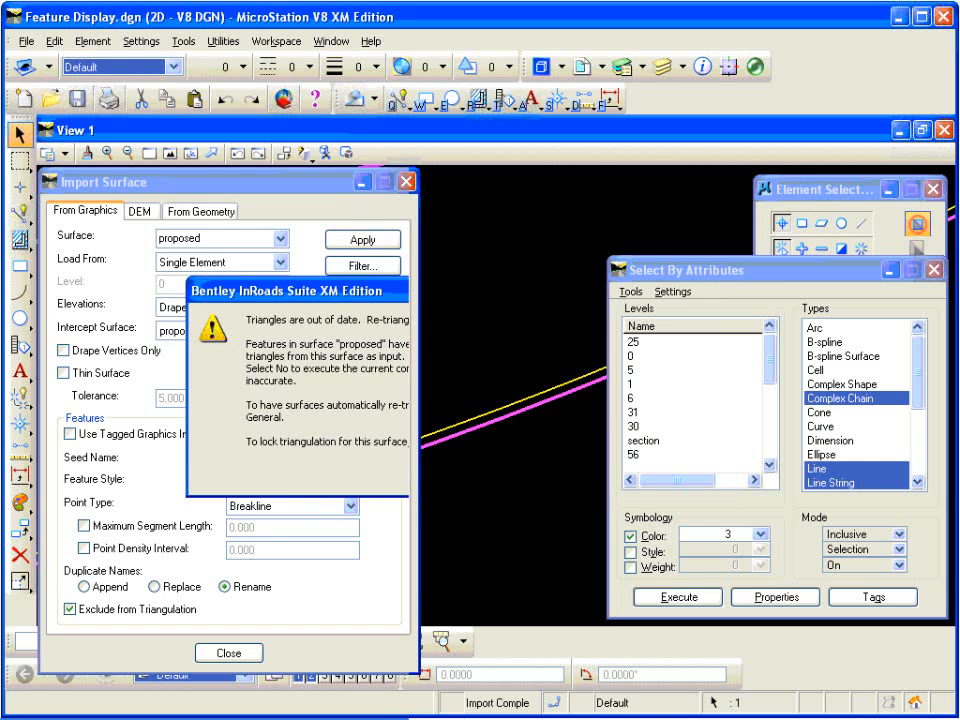
left_click(364, 240)
left_click(525, 476)
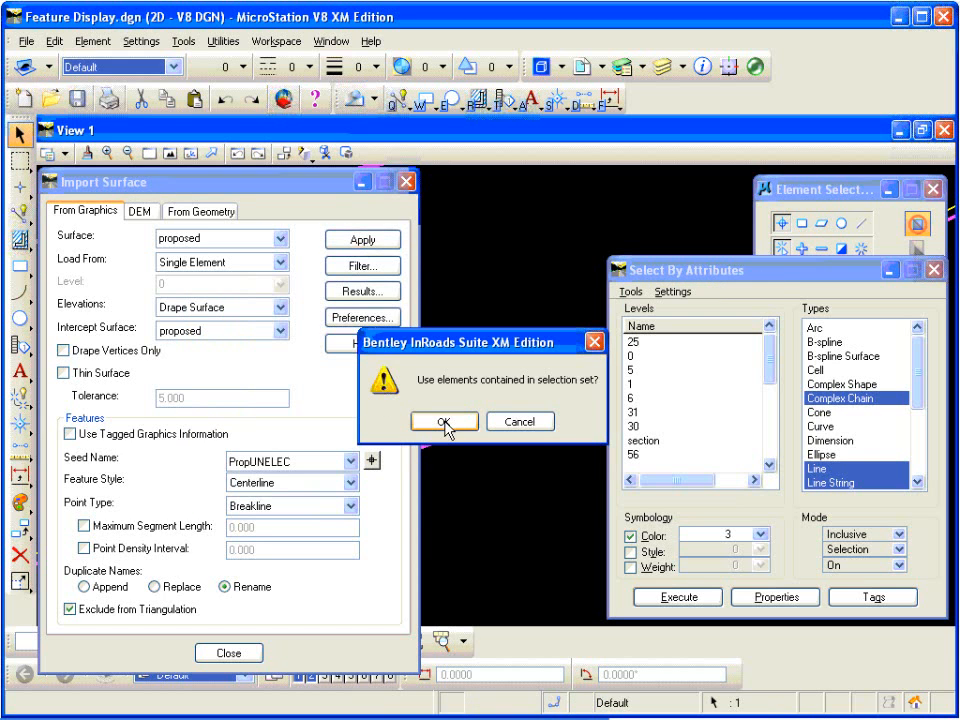
left_click(444, 422)
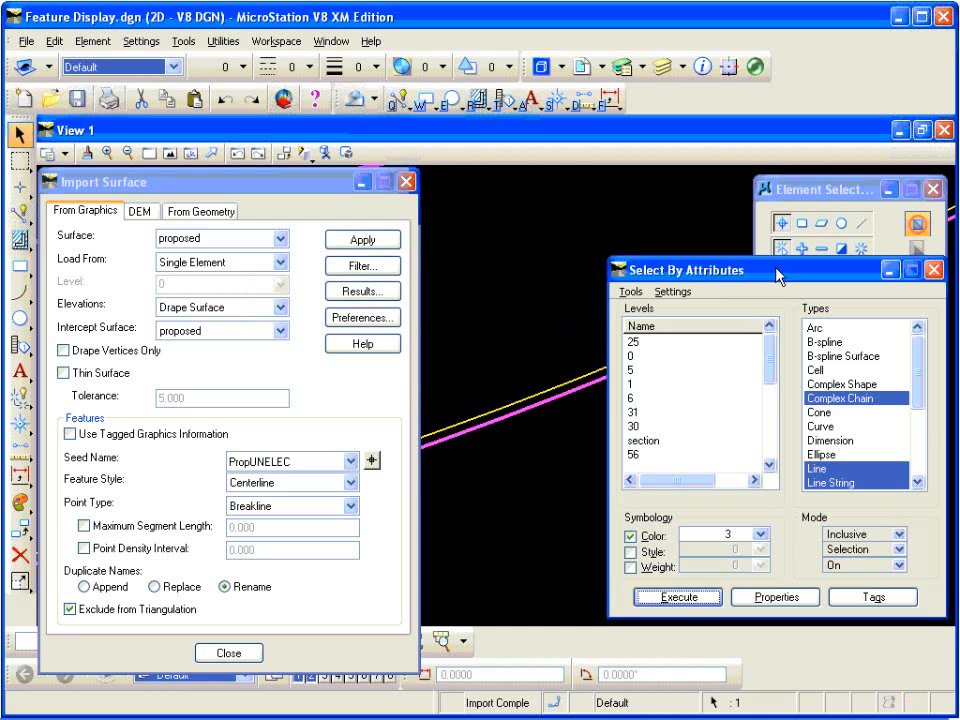
Step: Change the attribute selection color to 4 and execute it to select the yellow utility line
left_click(763, 534)
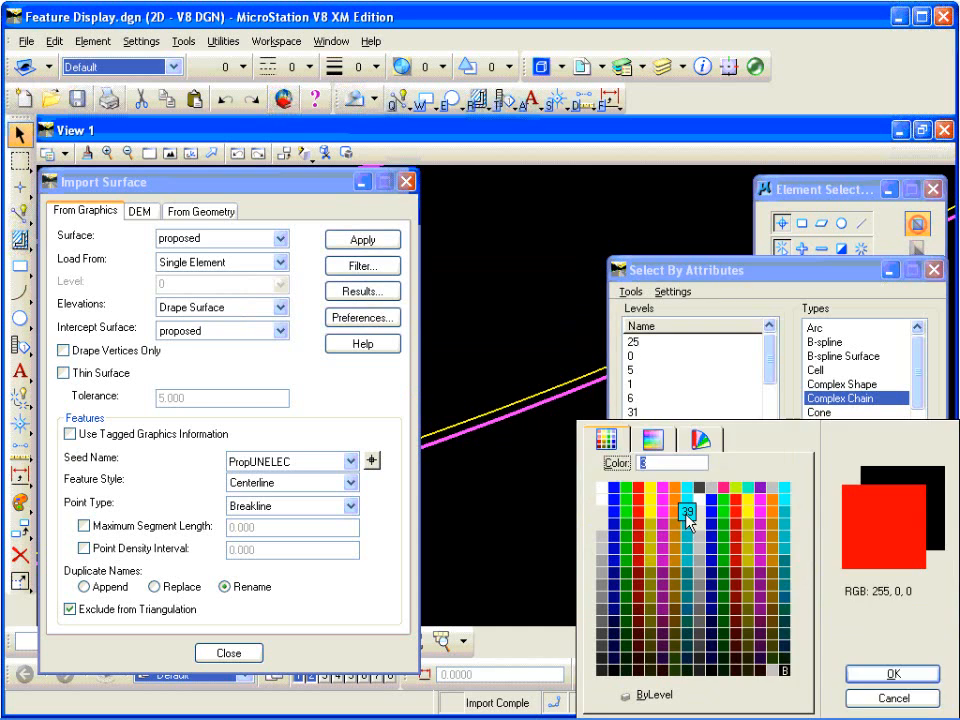
left_click(654, 489)
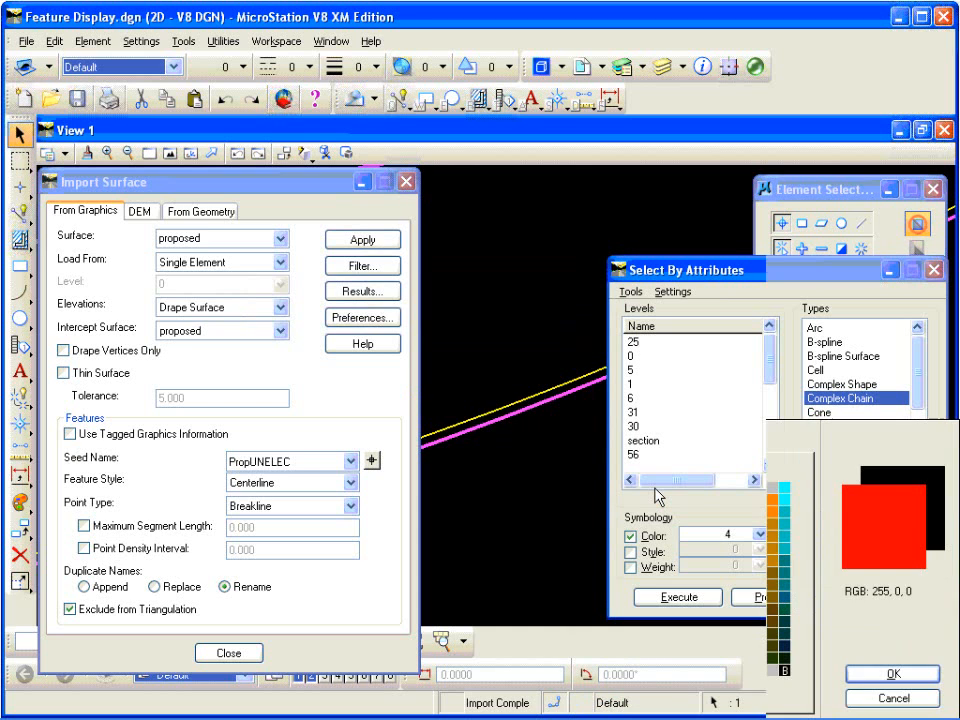
left_click(680, 598)
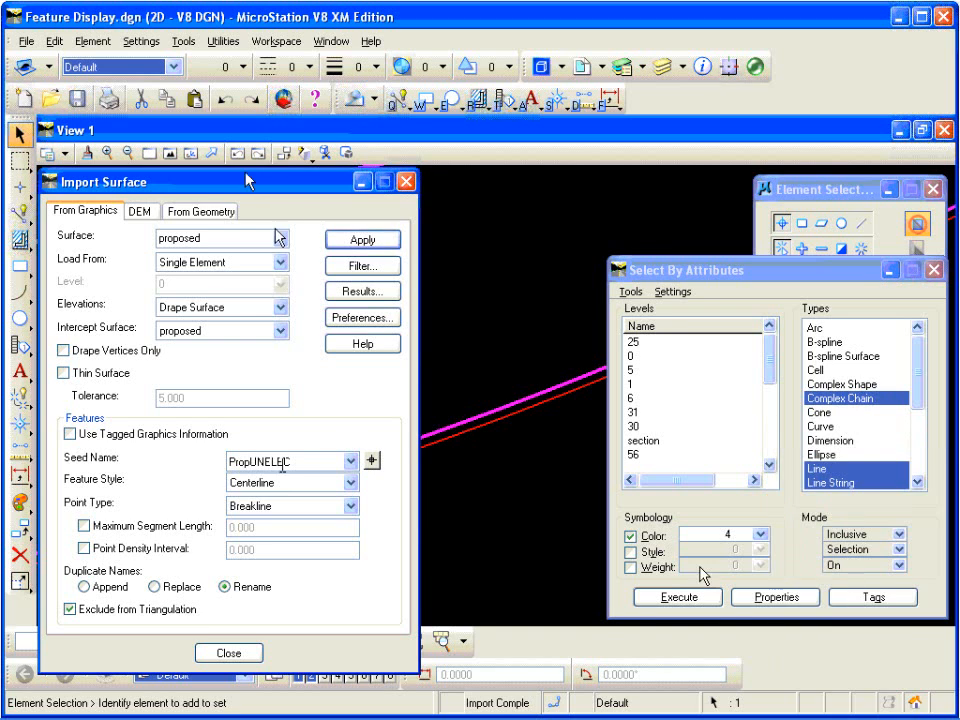
Step: Change the feature seed name for the import to PropUNTEL
left_click_drag(302, 463, 228, 462)
left_click(303, 463)
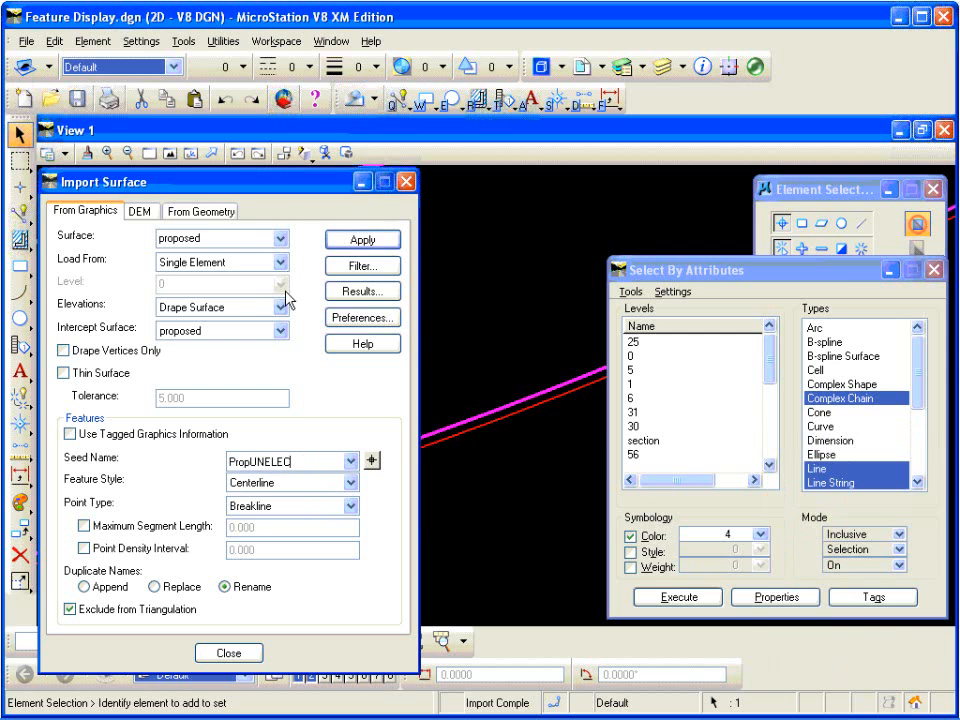
key("BackSpace")
key("BackSpace")
key("BackSpace")
key("BackSpace")
type("TEL")
Step: Re-triangulate the proposed surface and import the selected yellow line into it as PropUNTEL
left_click(363, 240)
left_click(445, 475)
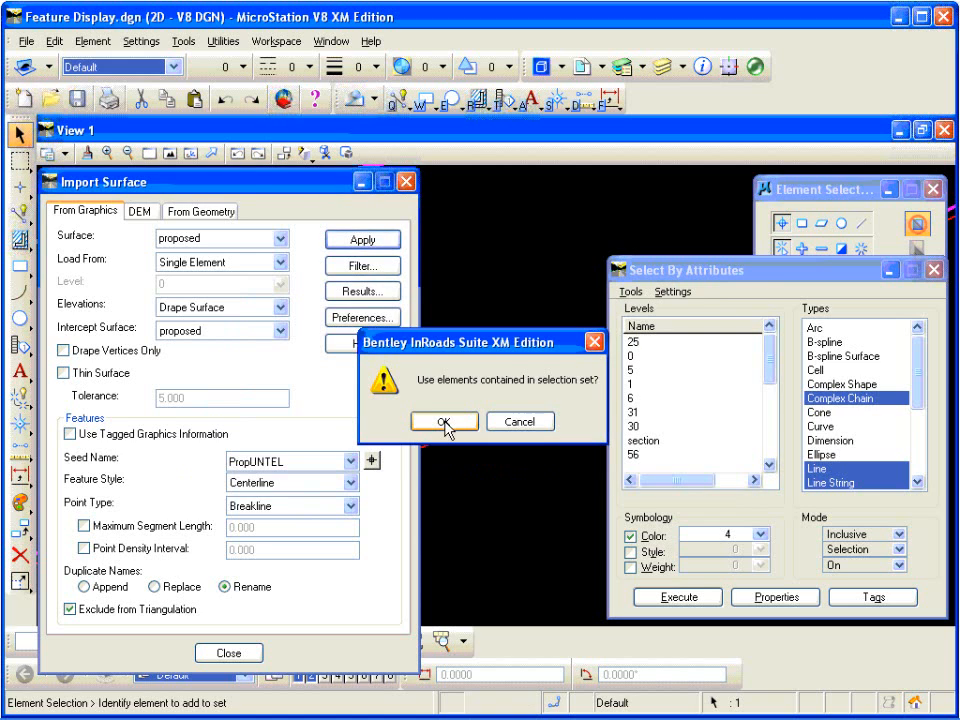
left_click(445, 424)
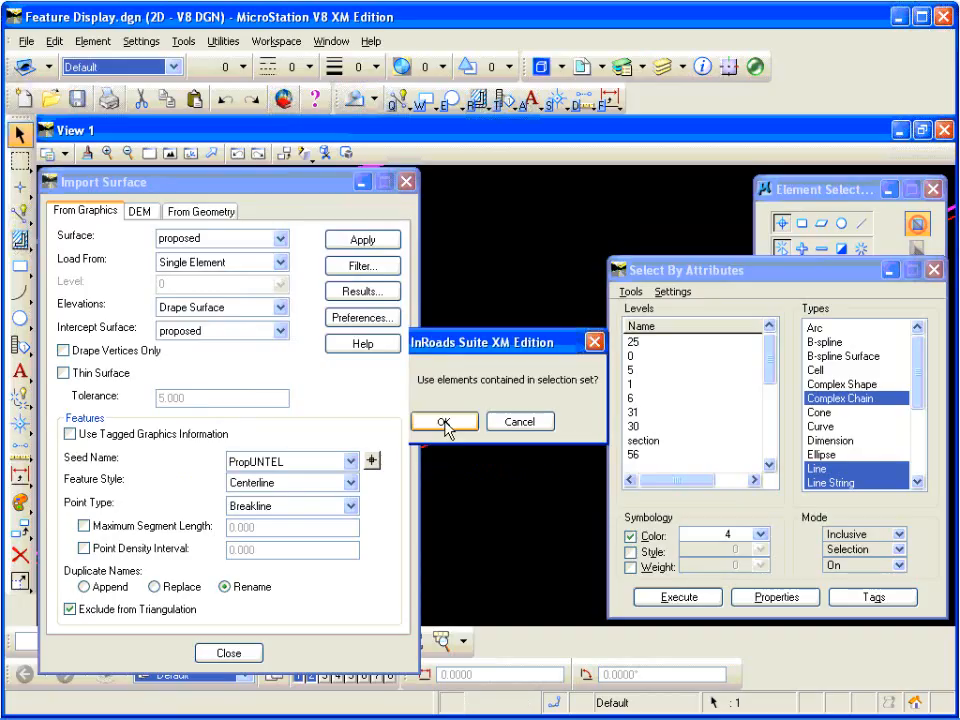
left_click(445, 424)
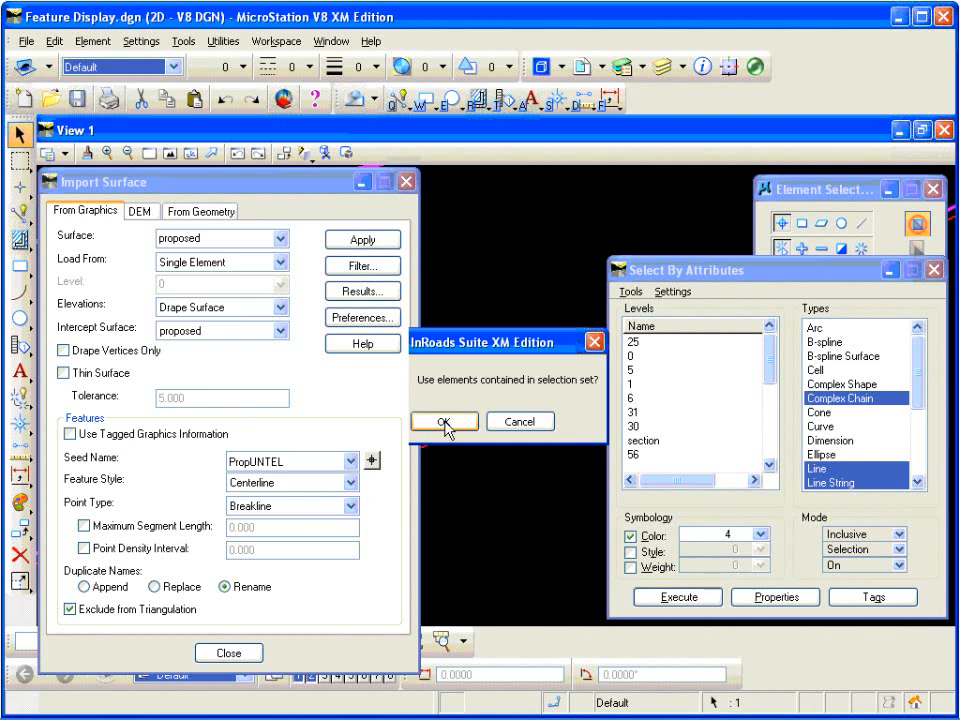
left_click(443, 422)
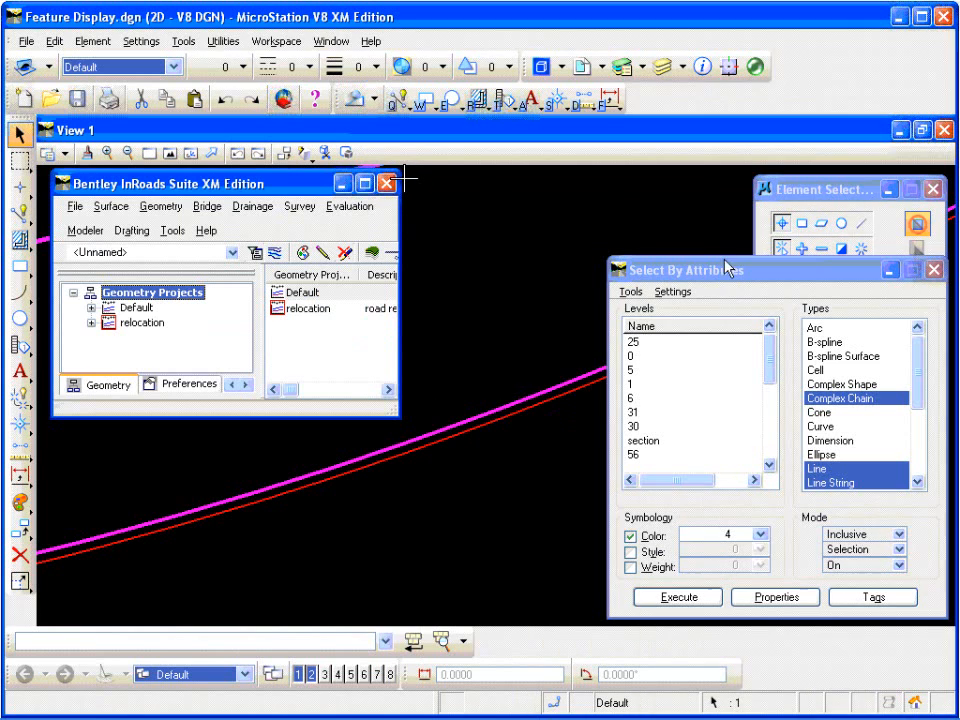
Step: Close the Select By Attributes dialog and accept its closing prompt
left_click(791, 275)
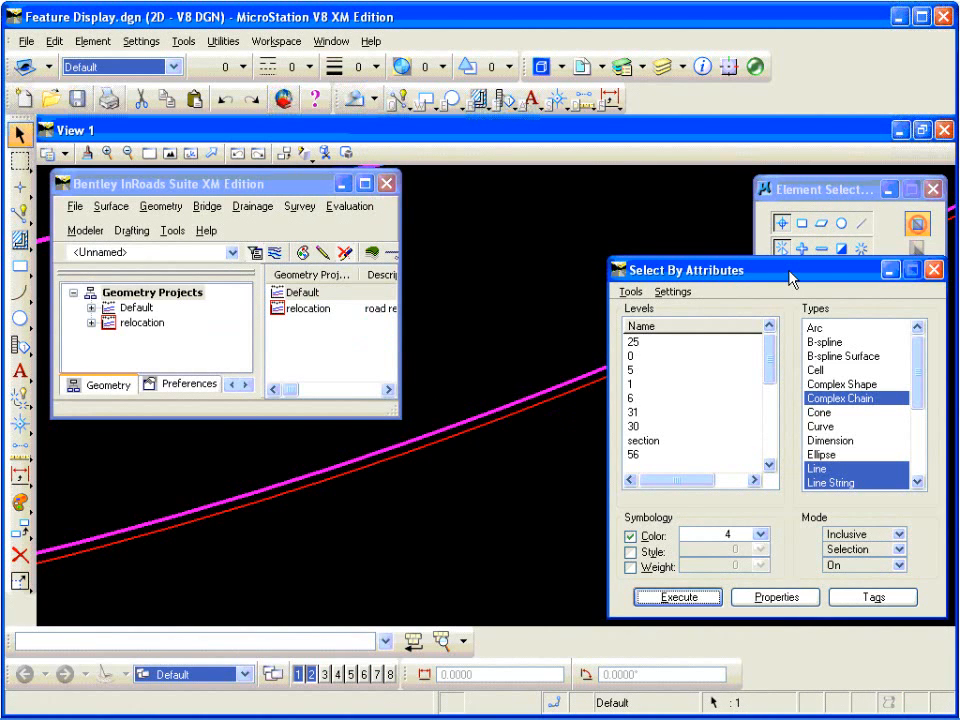
left_click(933, 270)
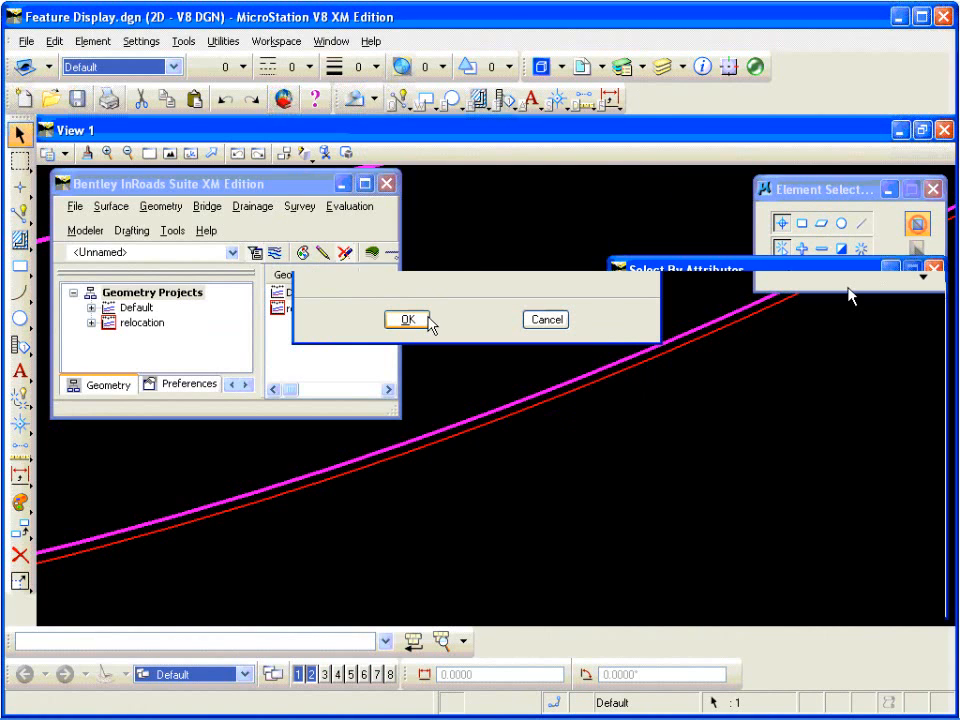
left_click(426, 322)
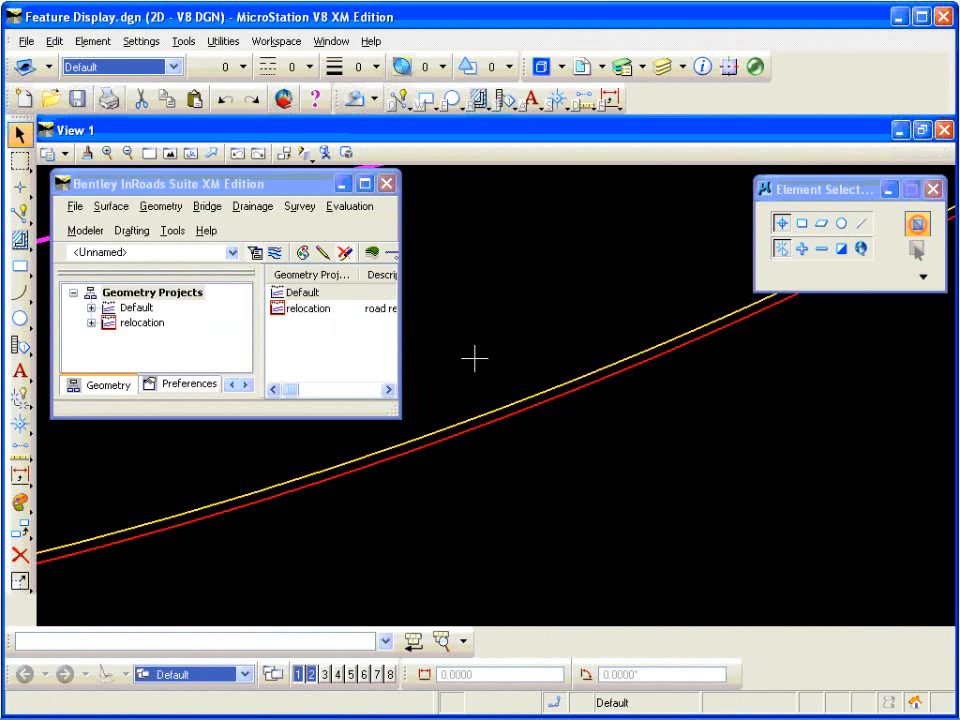
Step: Drape the PropUNELEC feature onto the proposed surface with an elevation adjustment of -3.000, without re-triangulating
left_click(170, 153)
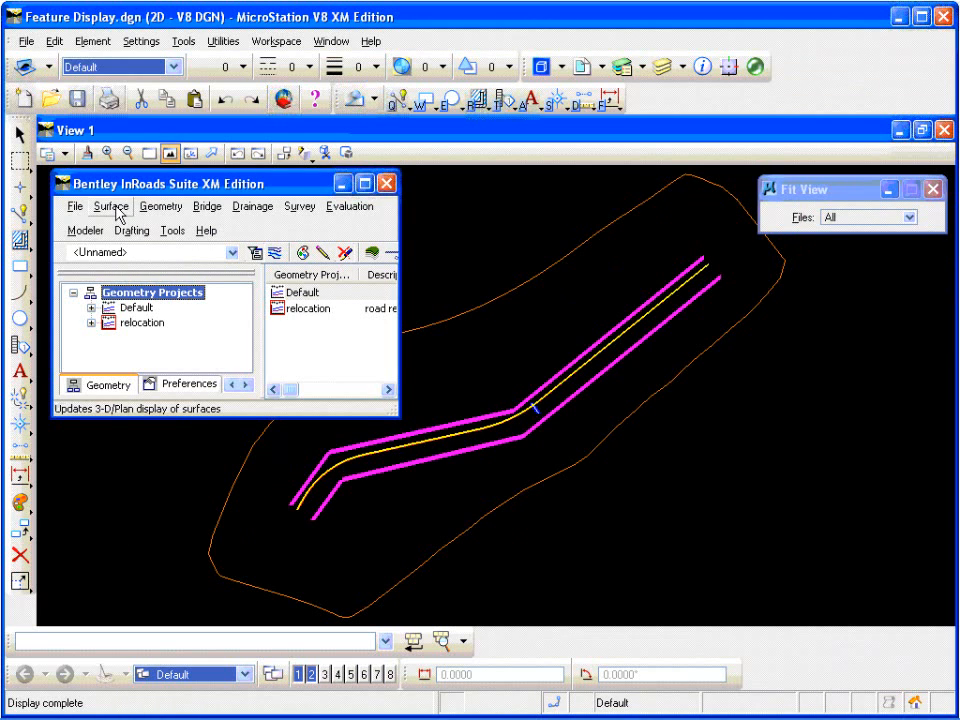
left_click(111, 207)
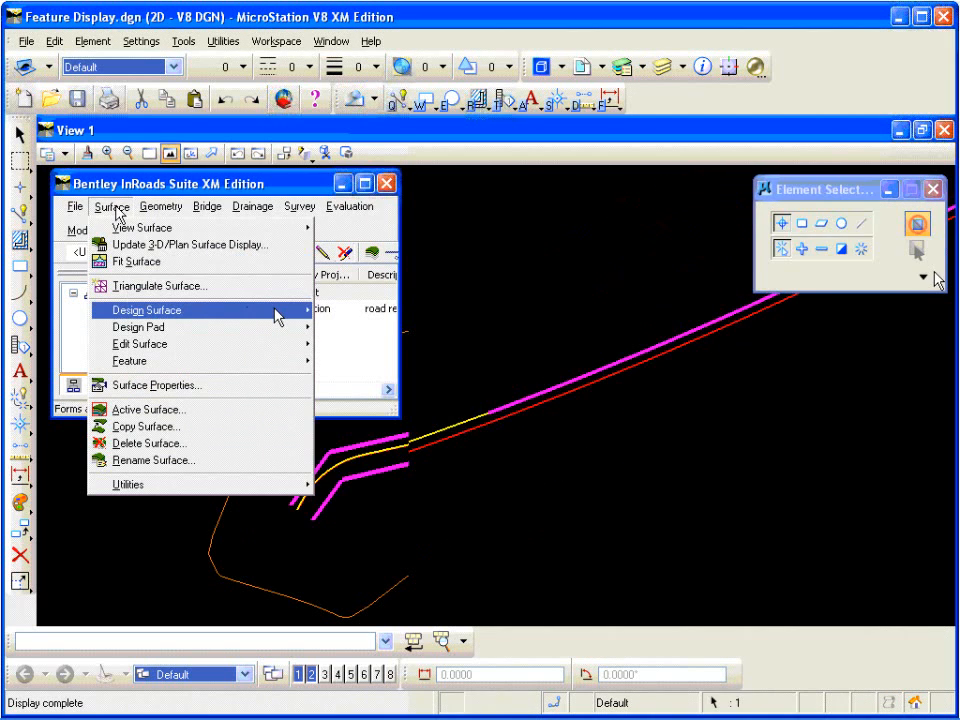
mouse_move(278, 316)
left_click(420, 388)
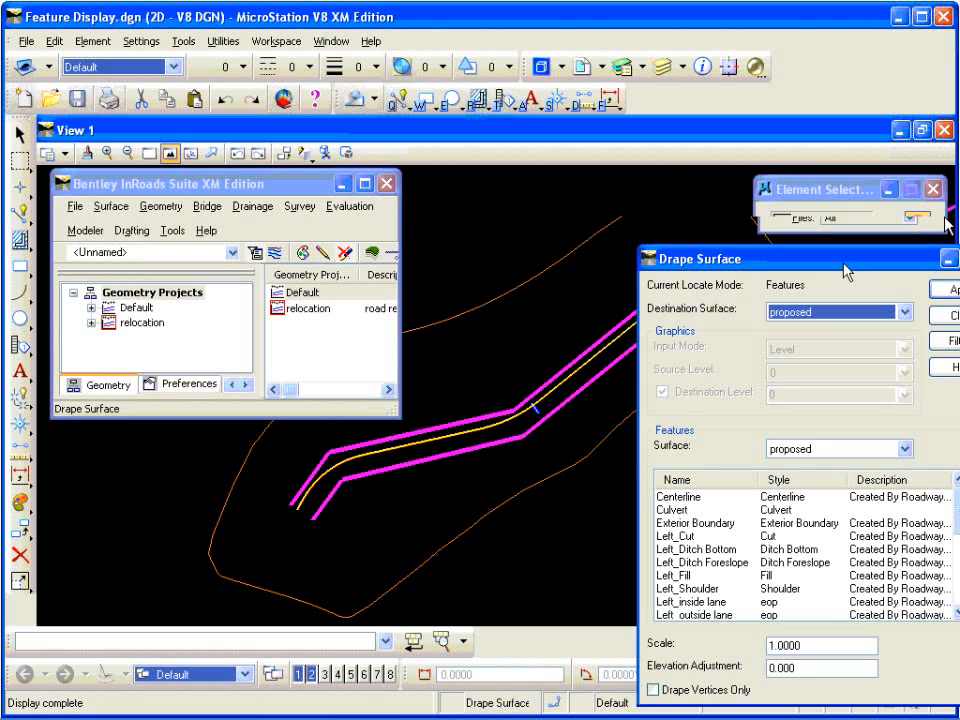
left_click_drag(845, 271, 636, 170)
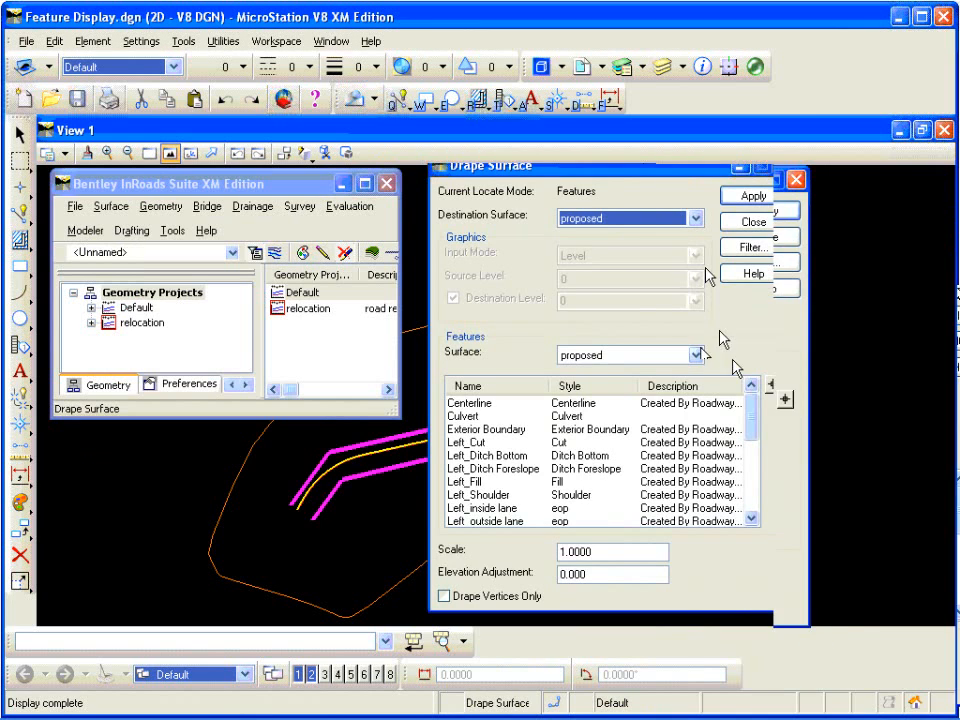
left_click_drag(755, 413, 760, 465)
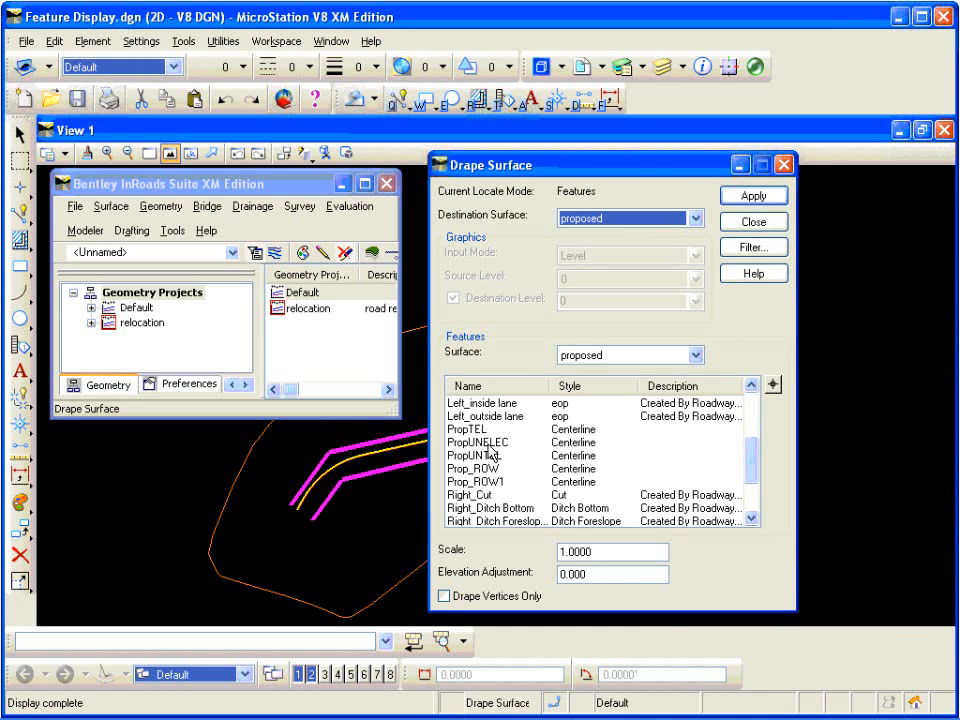
left_click(487, 443)
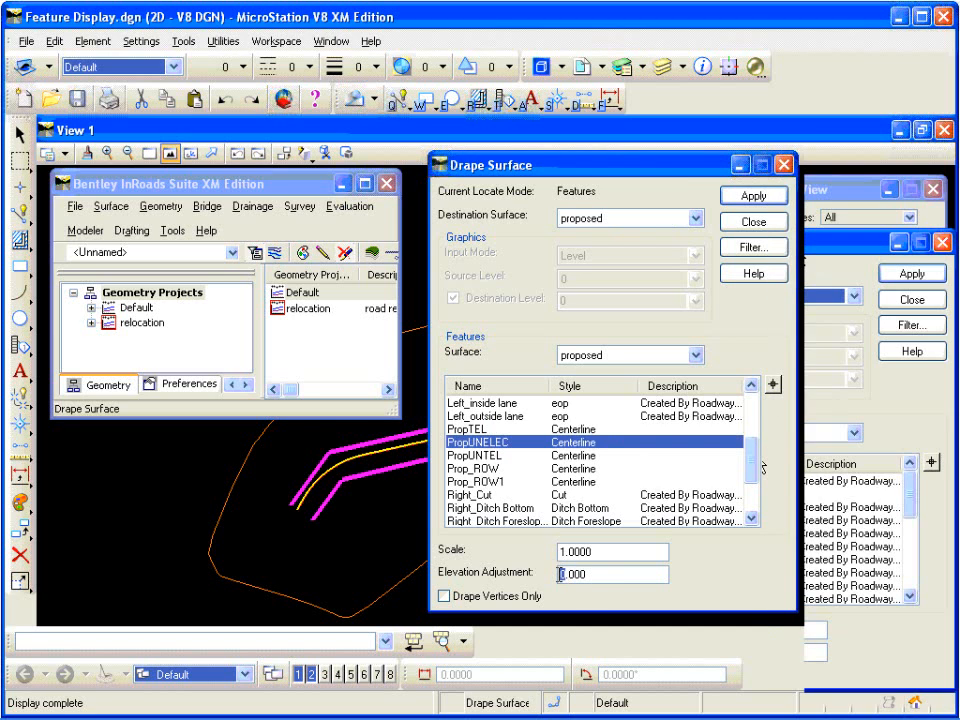
type("-")
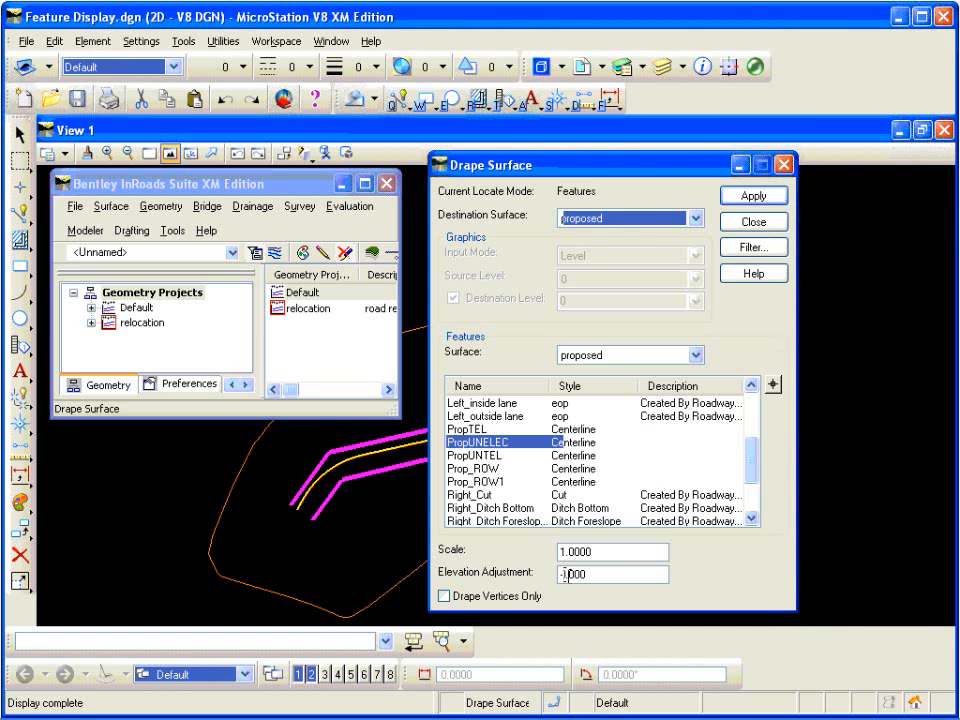
type("3")
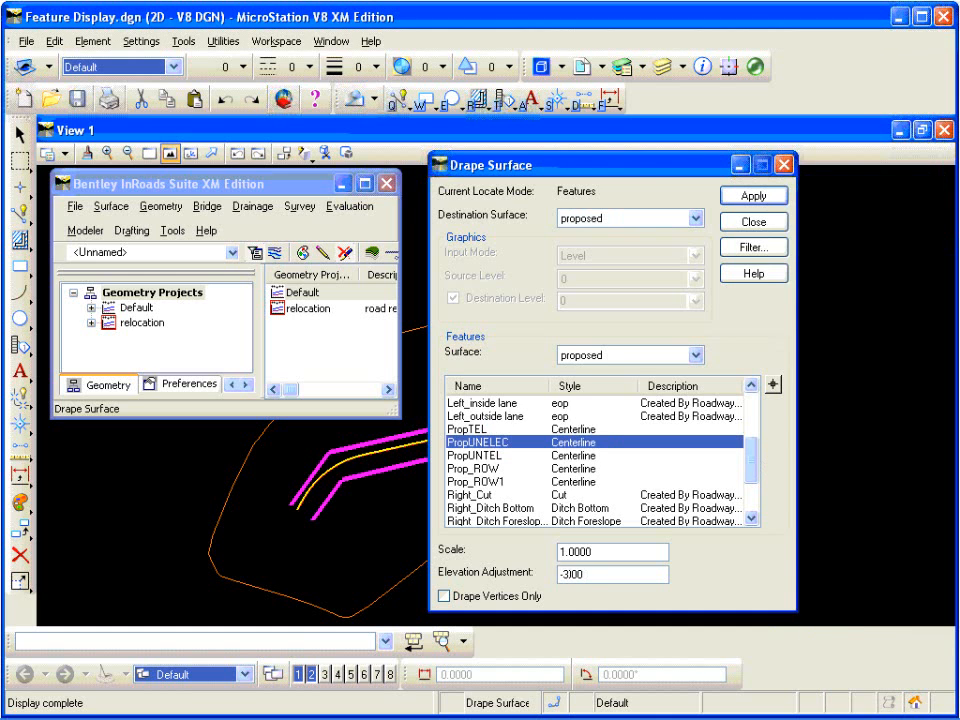
left_click(754, 196)
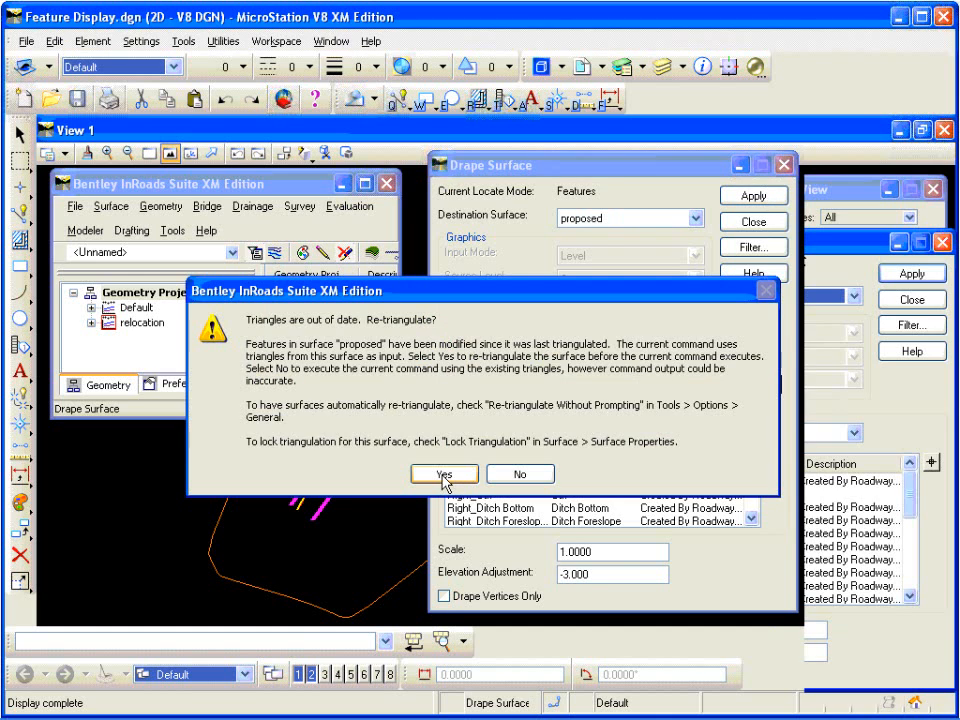
left_click(505, 477)
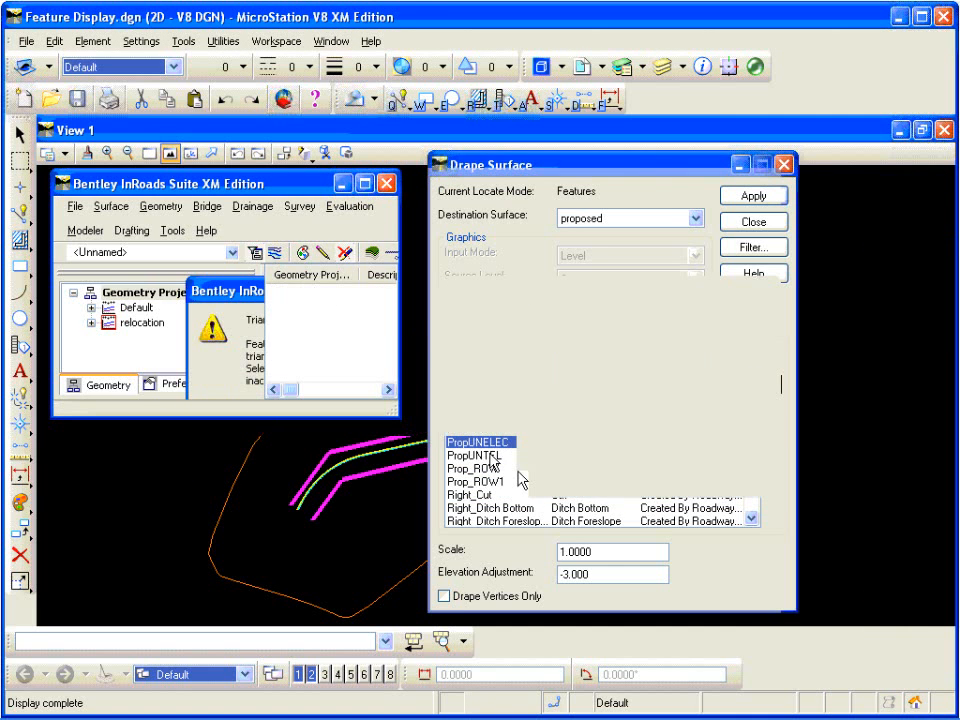
Step: Drape the PropUNTEL feature onto the proposed surface with the same elevation adjustment, without re-triangulating, and close the Drape Surface dialog
left_click(493, 456)
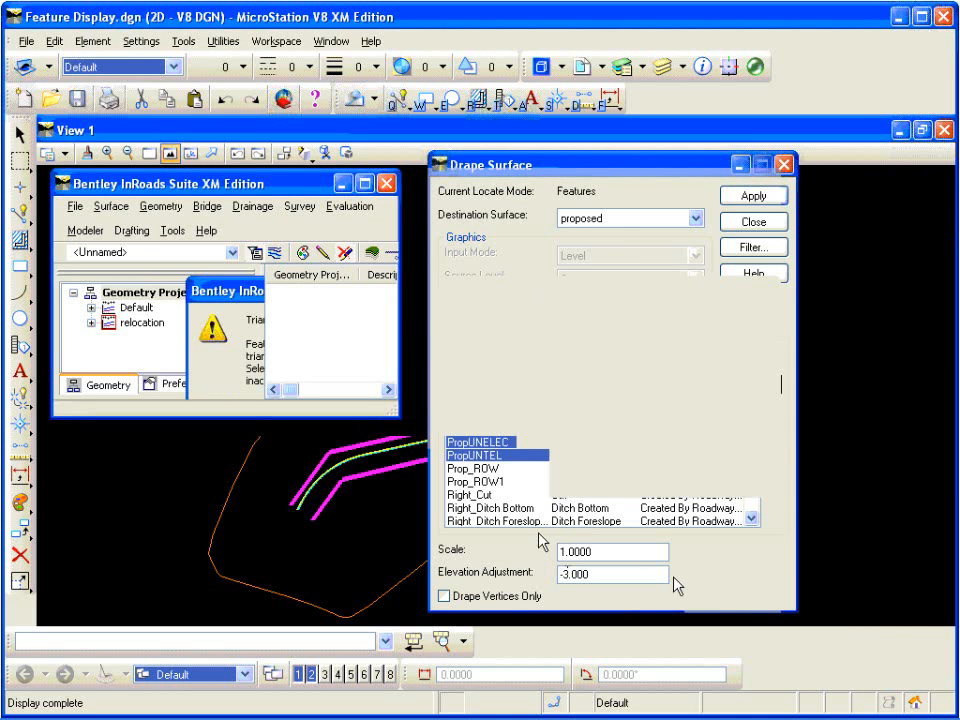
left_click(745, 196)
left_click(446, 476)
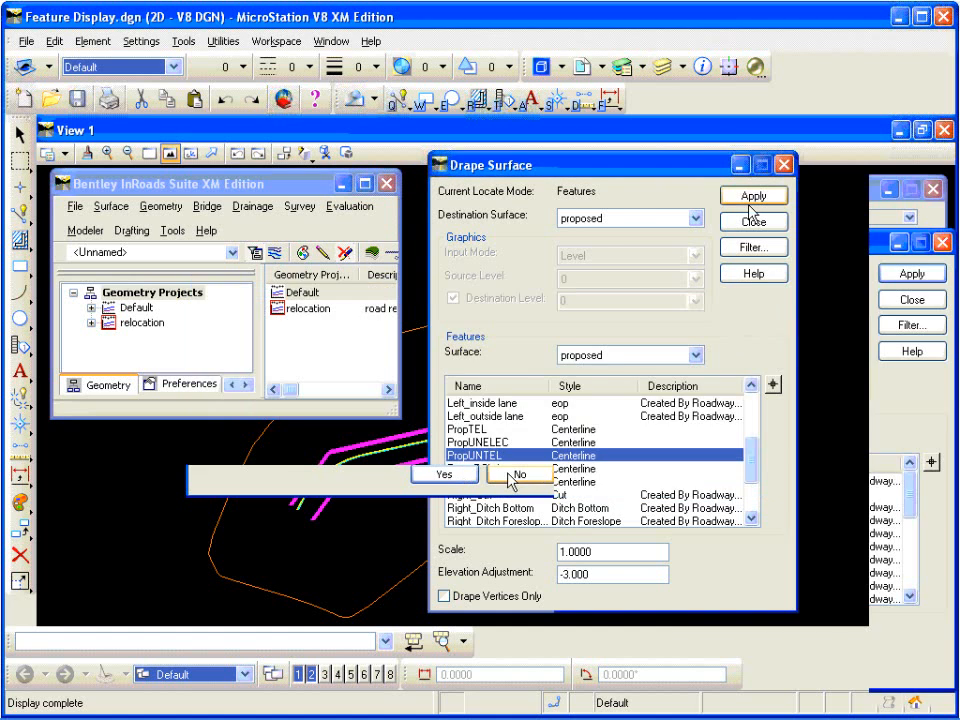
left_click(499, 476)
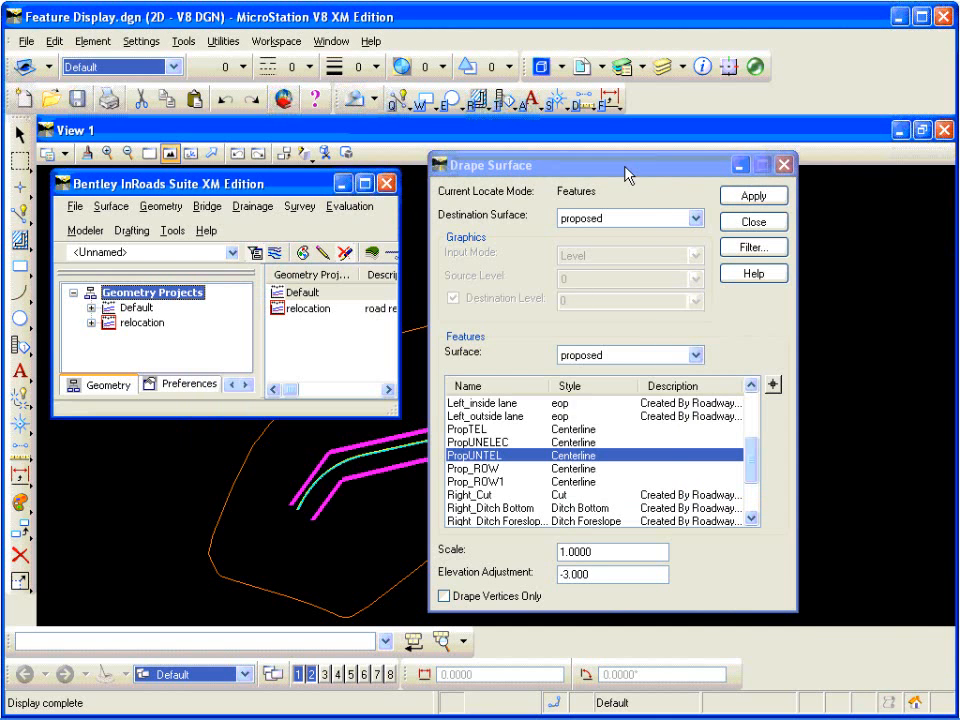
left_click(784, 164)
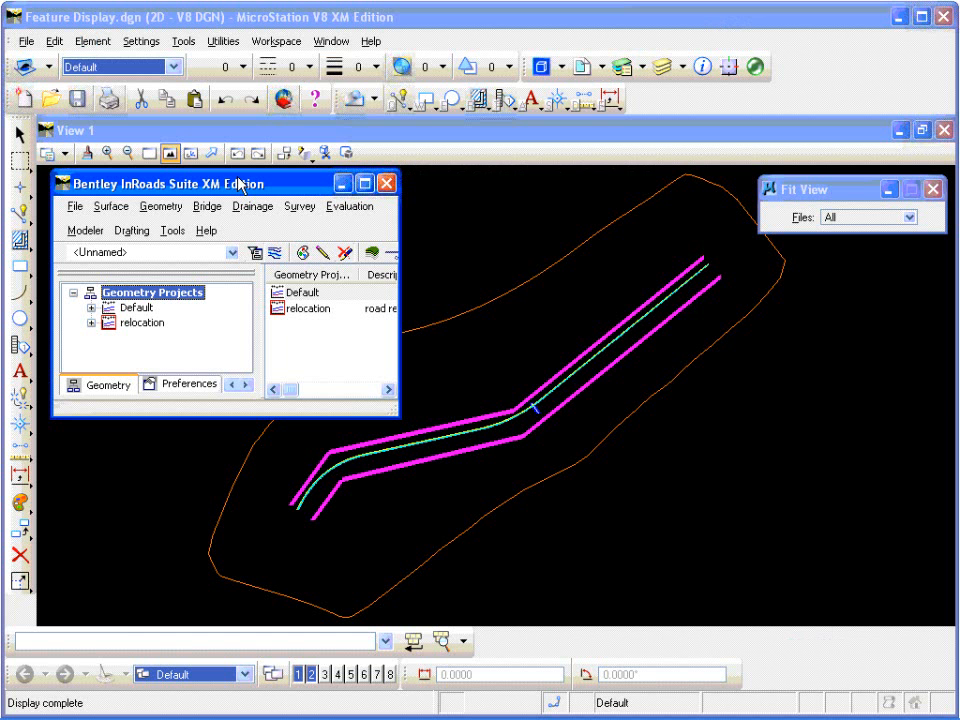
Step: Start a new feature style in the InRoads Style Manager and name it PropROW
left_click(237, 178)
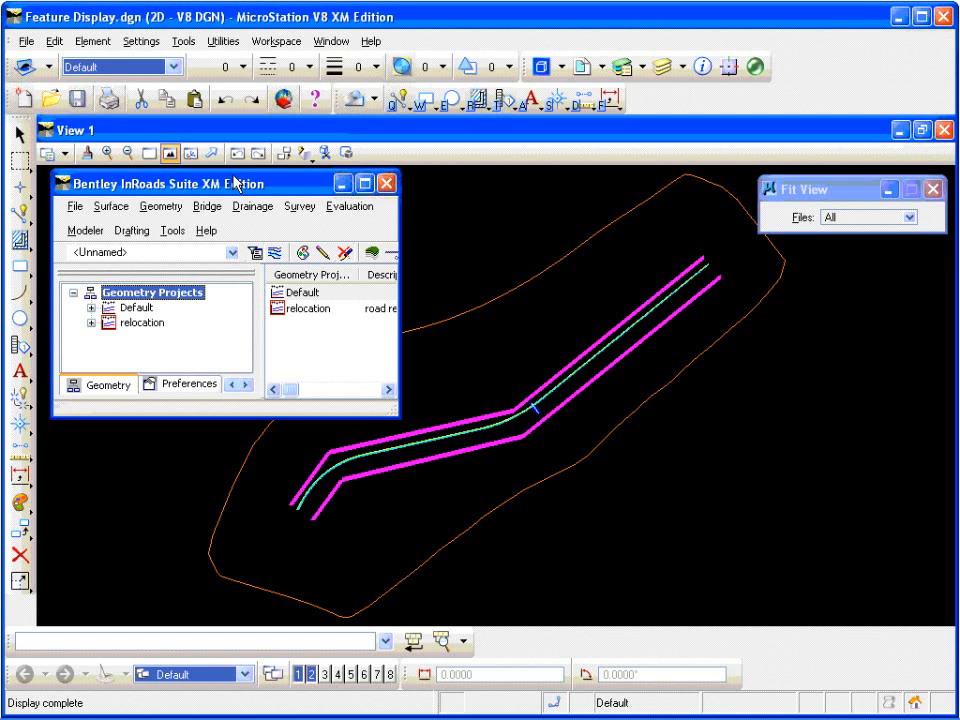
left_click(175, 232)
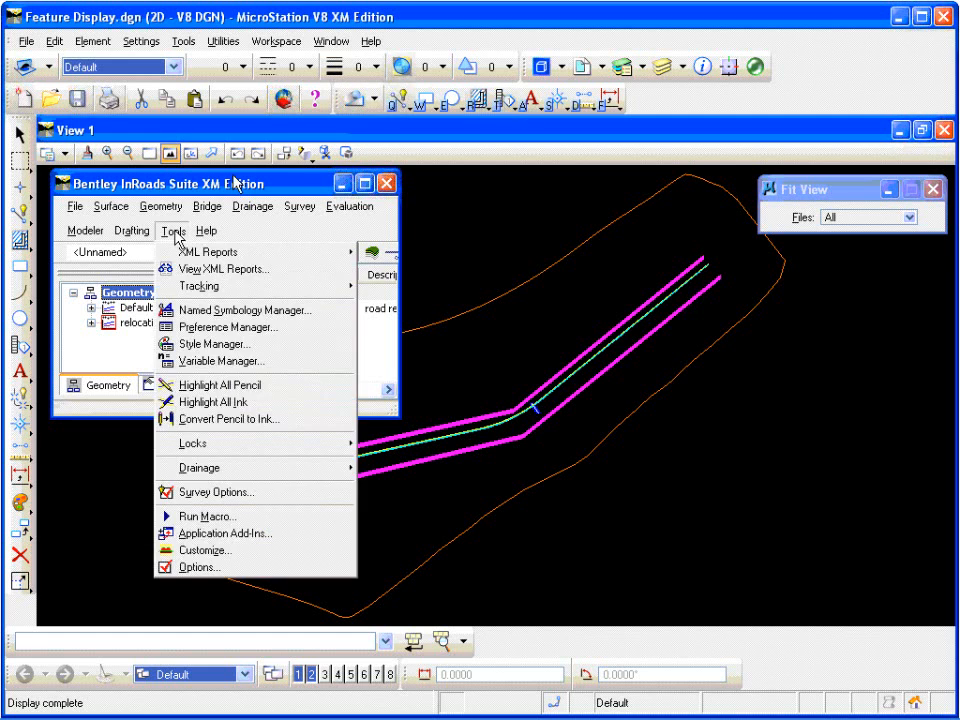
left_click(218, 344)
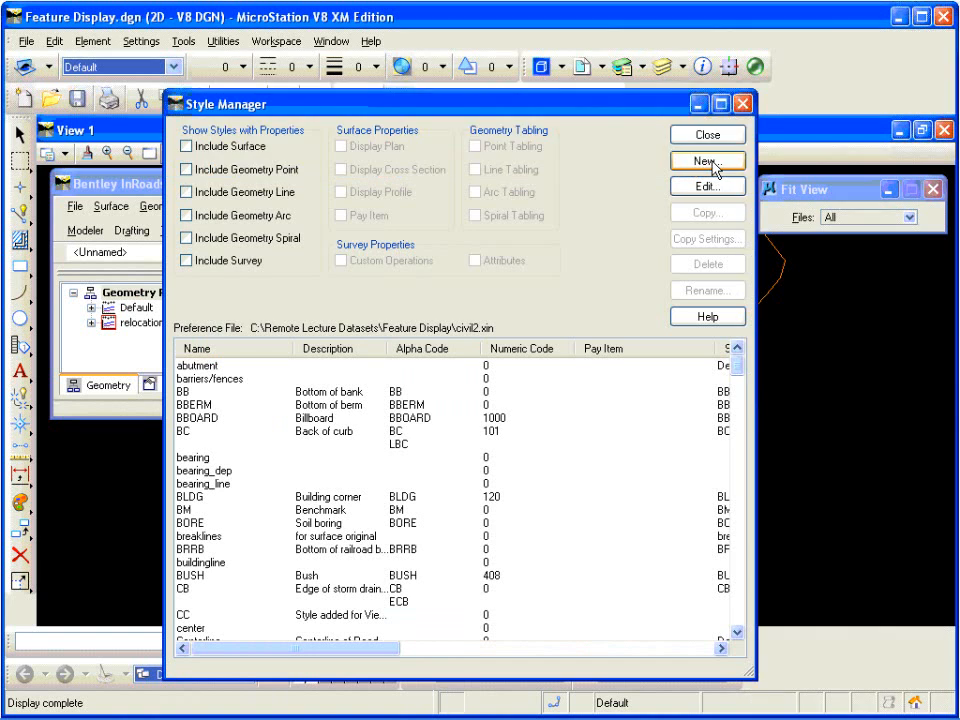
left_click(708, 161)
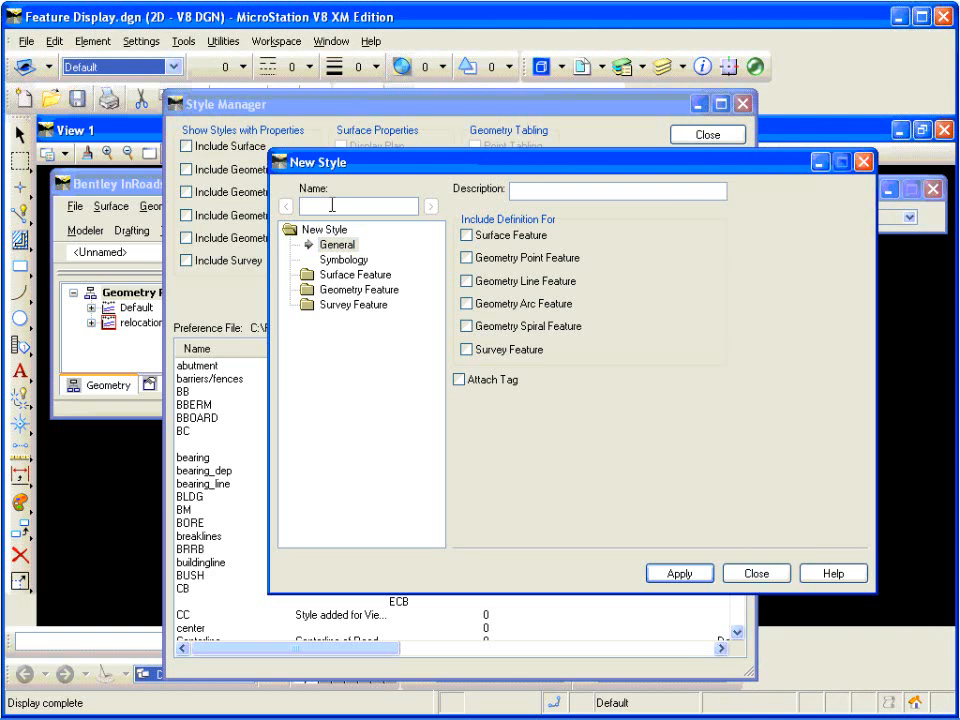
type("PropROW")
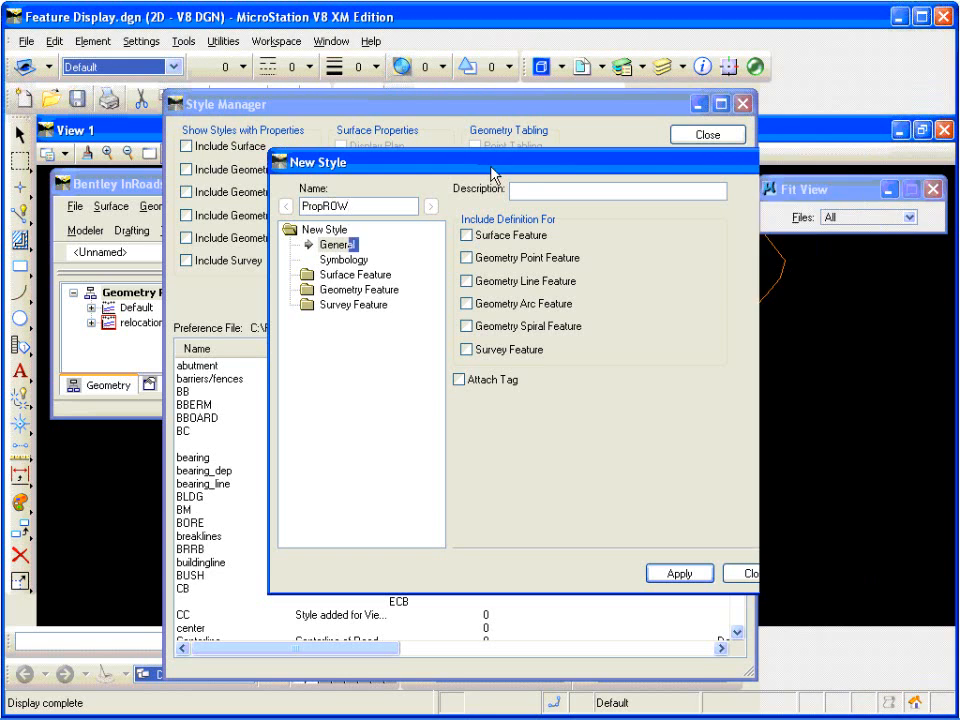
Step: Describe the new style as "Proposed Right of Way" and include a Surface Feature definition in it
left_click(539, 190)
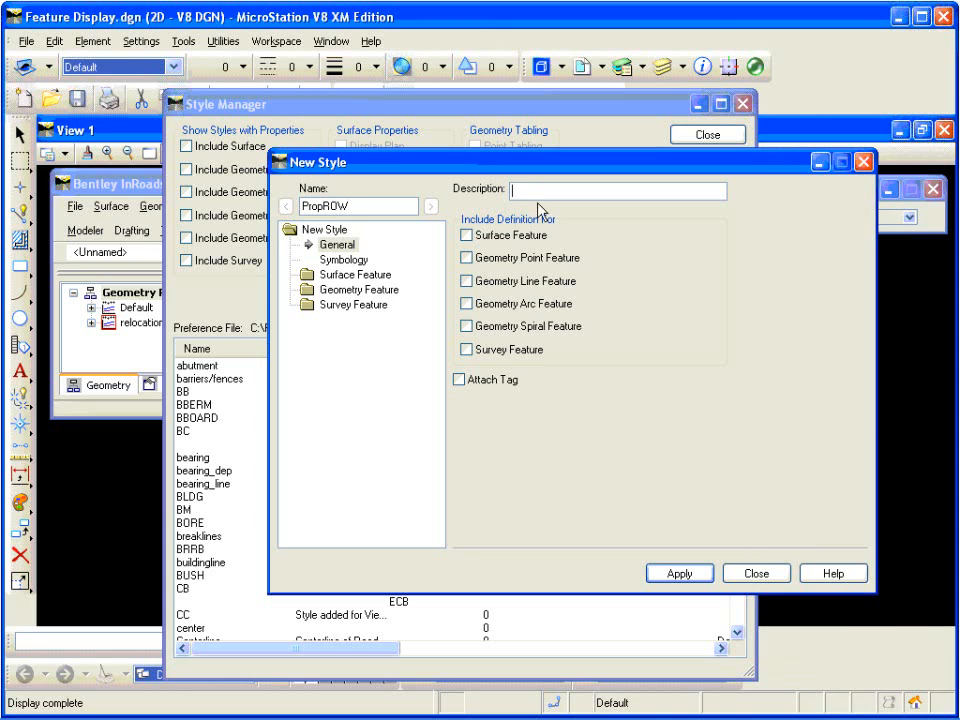
type("Proposed Right ")
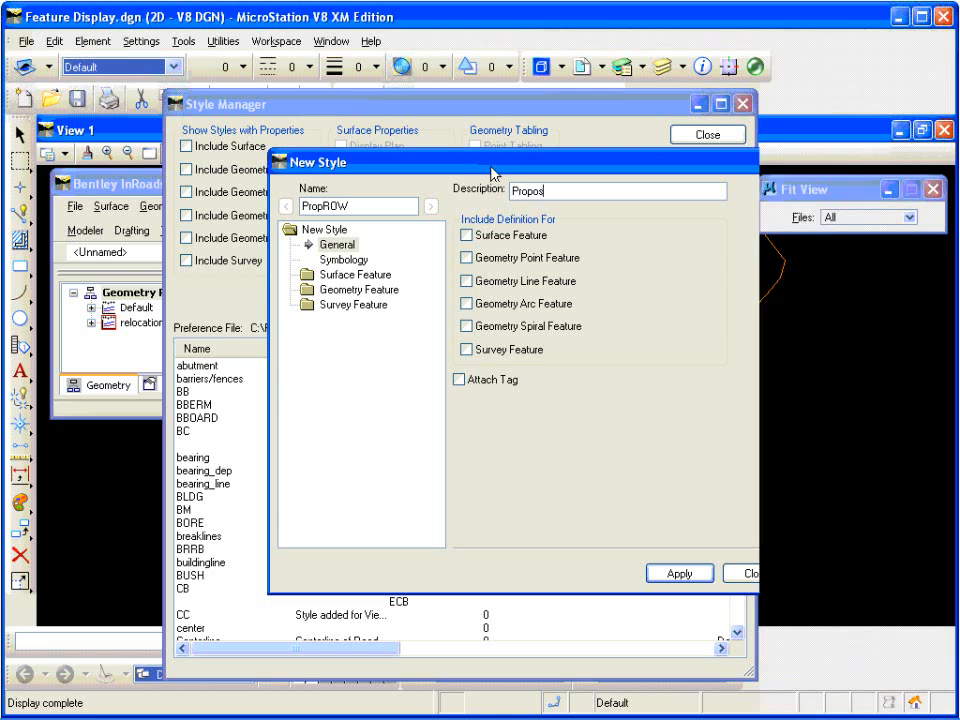
type("of Way")
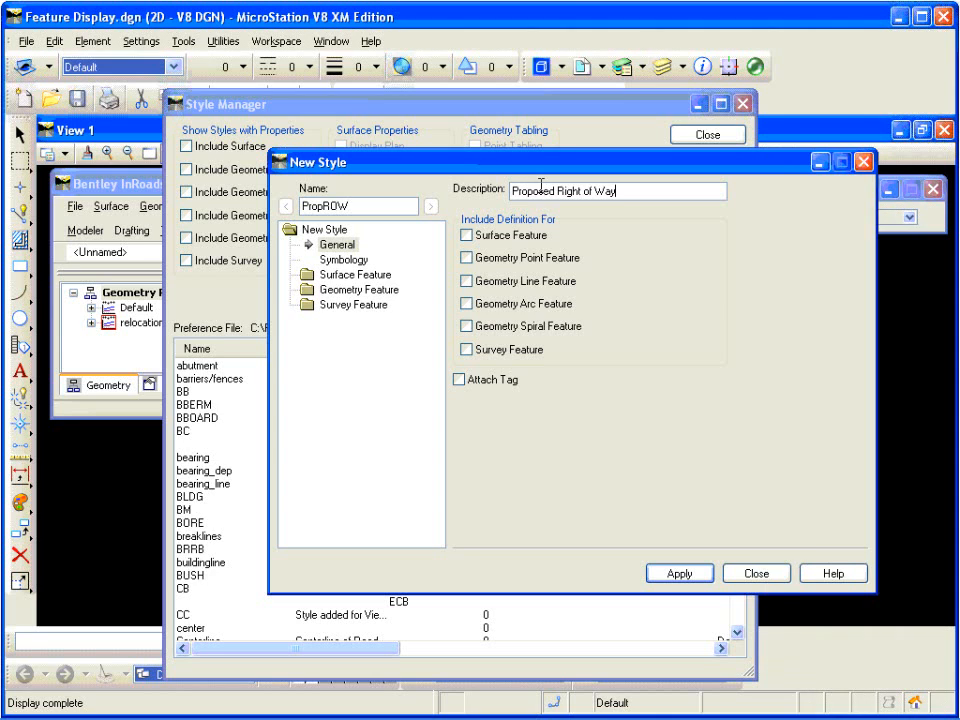
left_click(466, 236)
left_click(466, 236)
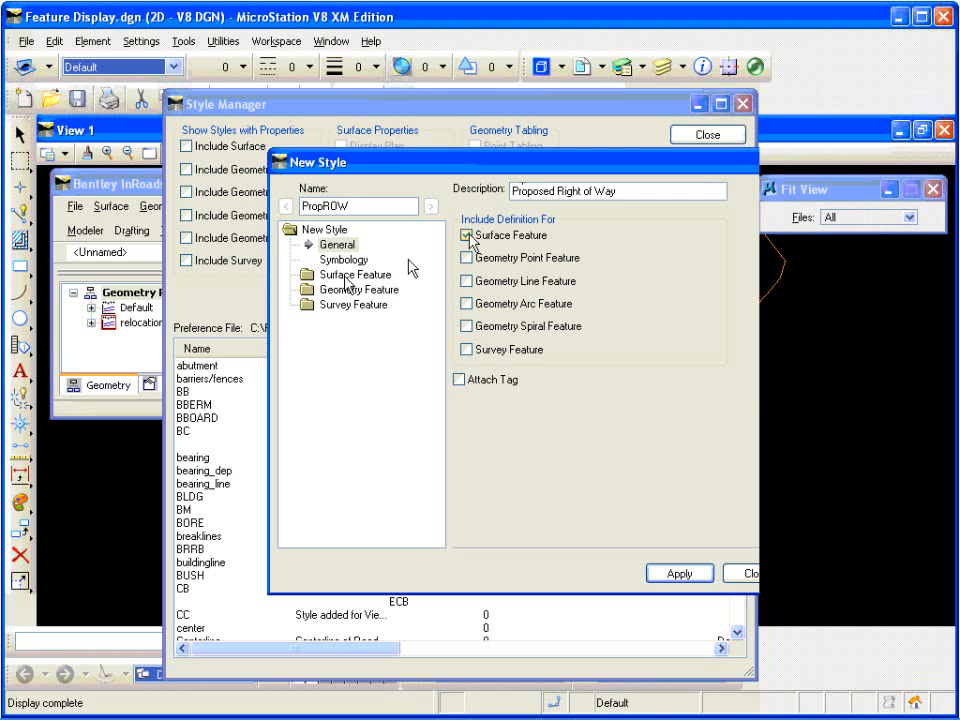
Step: Enable line segments, points and annotation for the PropROW surface feature's 3-D/Plan display
left_click(345, 276)
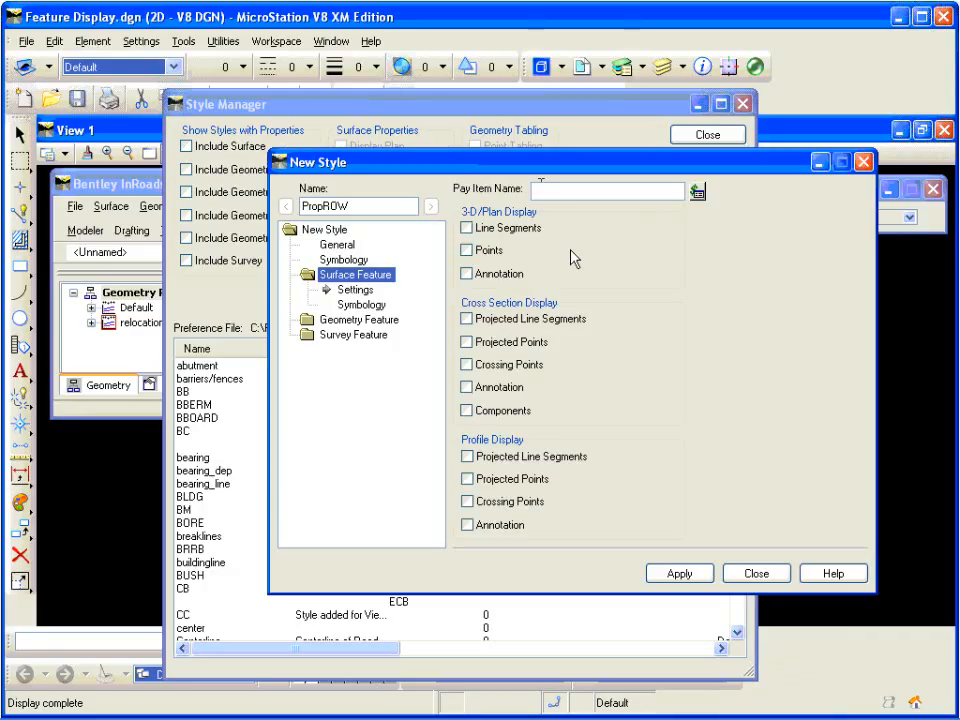
left_click(345, 276)
left_click(466, 228)
left_click(468, 250)
left_click(468, 273)
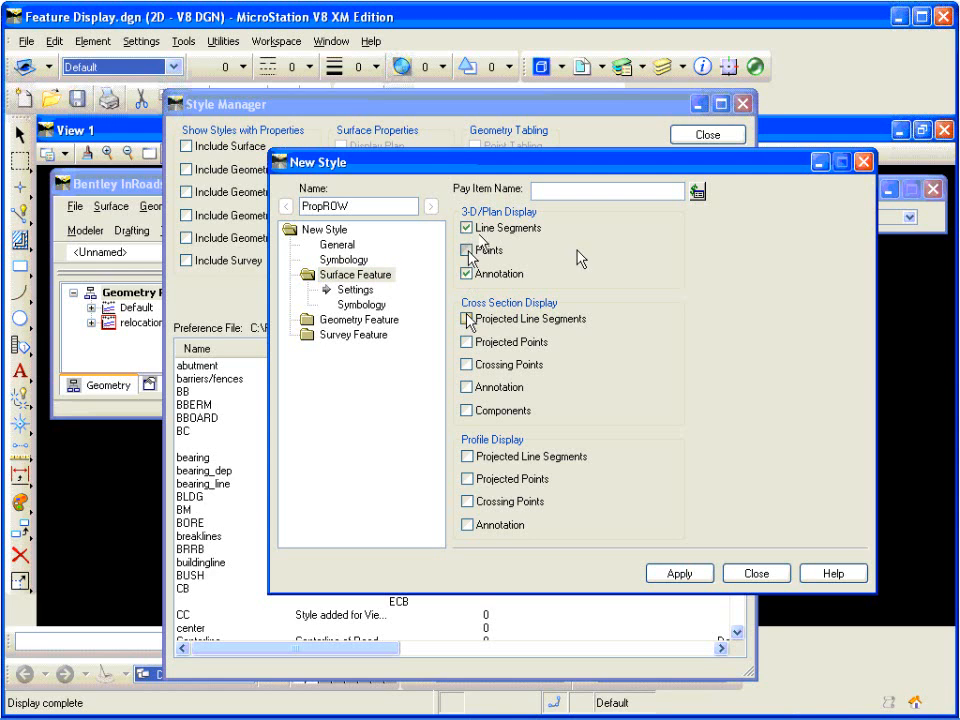
Step: Enable projected line segments, projected points, crossing points, annotation and components for the style's cross section display
left_click(467, 318)
left_click(466, 342)
left_click(466, 364)
left_click(466, 387)
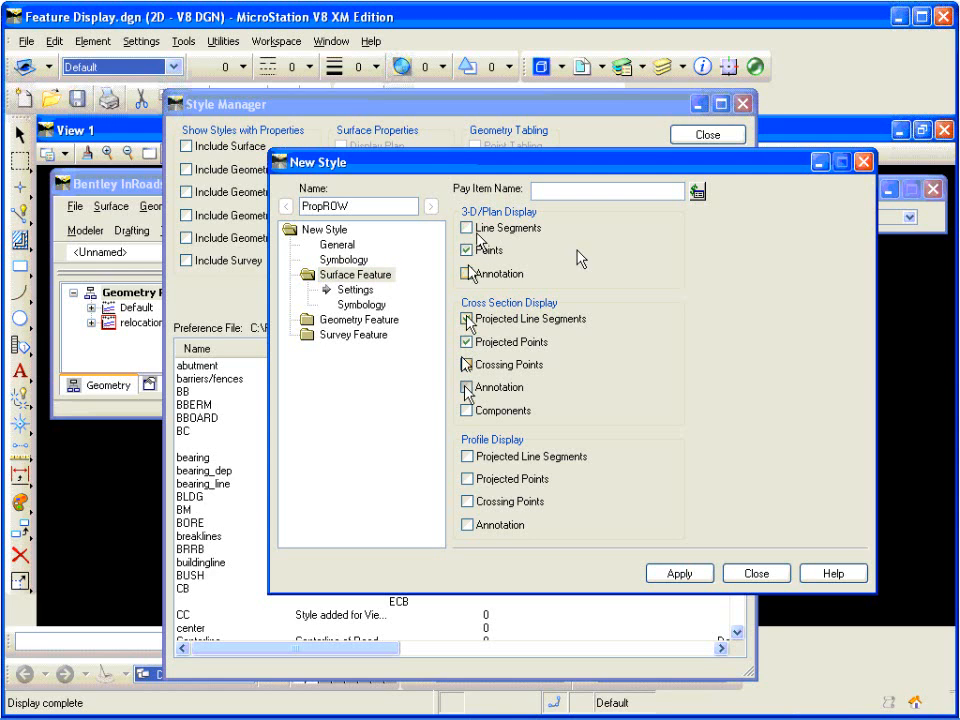
left_click(466, 410)
Step: Enable projected line segments, projected points, crossing points and annotation for the style's profile display
left_click(466, 456)
left_click(466, 479)
left_click(467, 501)
left_click(466, 524)
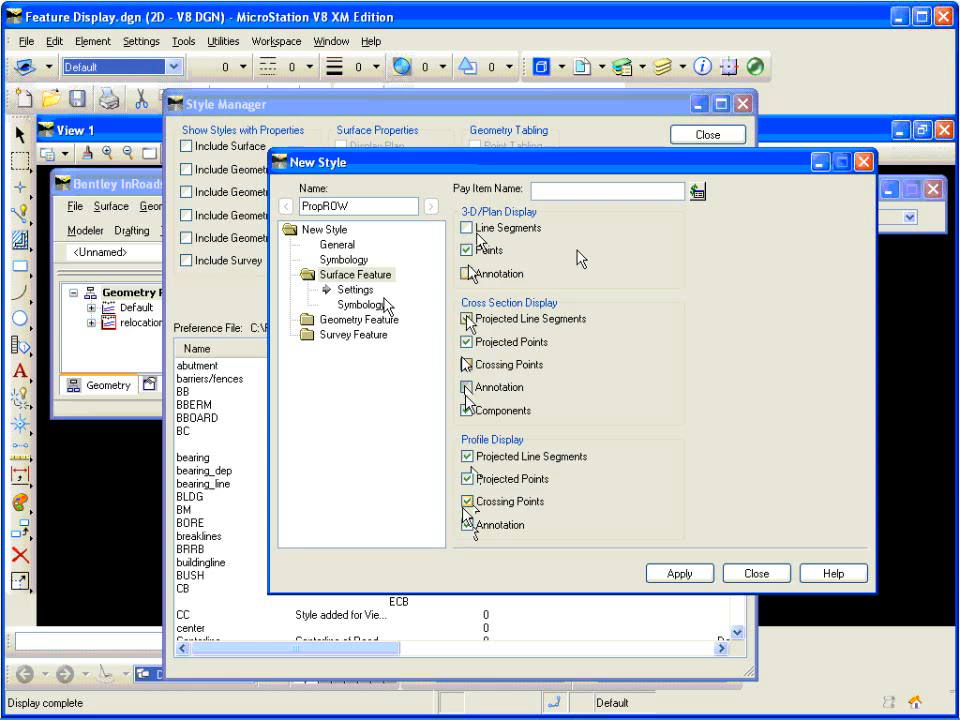
Step: Start a new named symbology for the surface feature, named PropROW and described as "Proposed Right of Way"
left_click(366, 305)
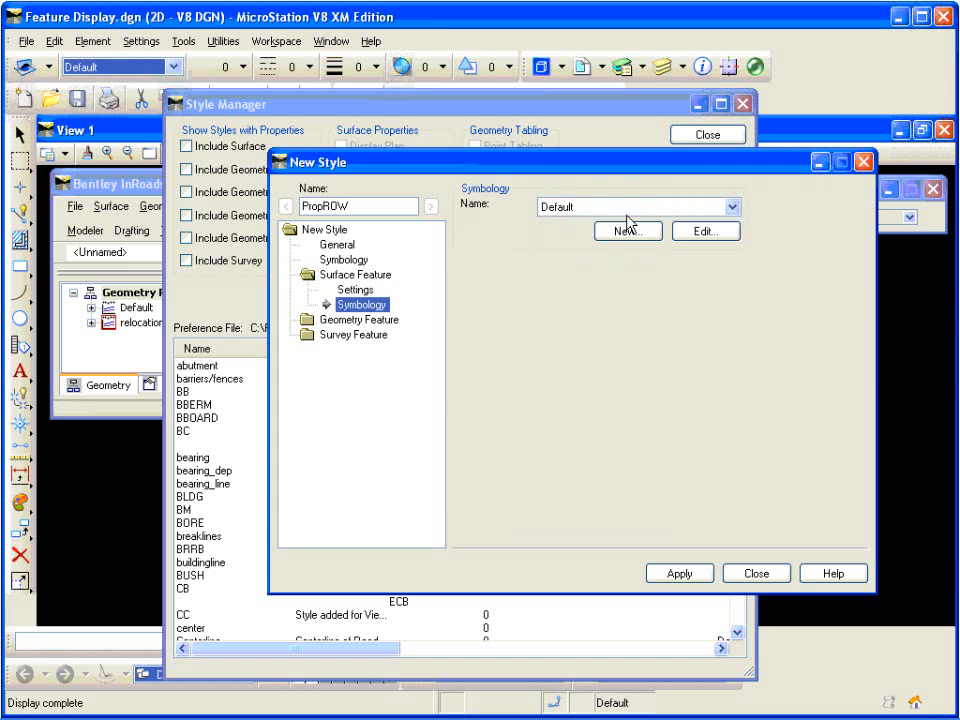
left_click(628, 230)
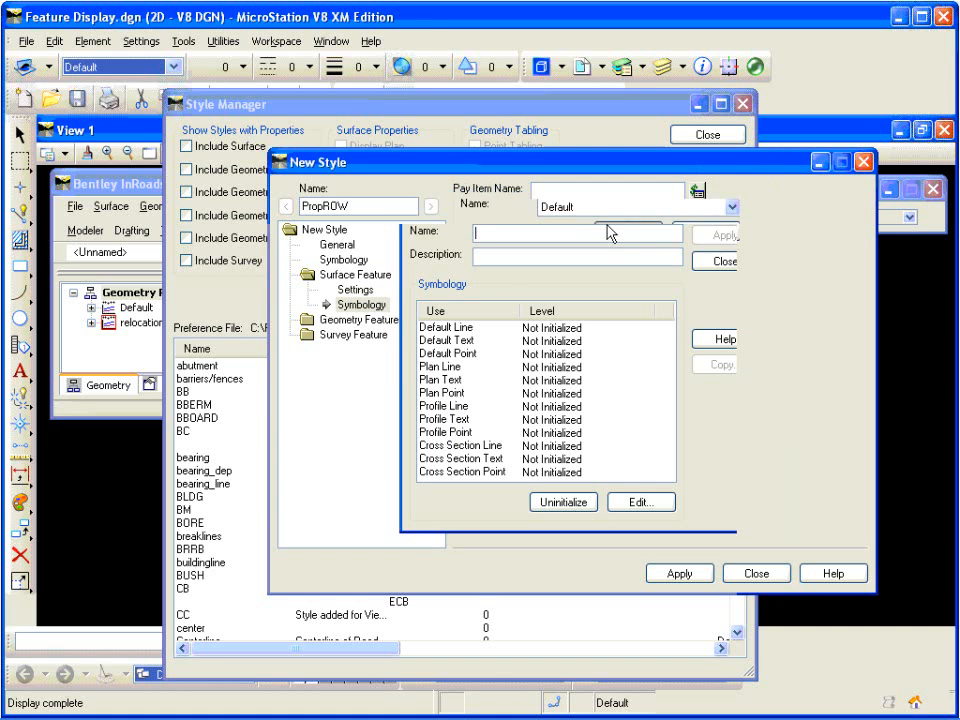
type("Prop")
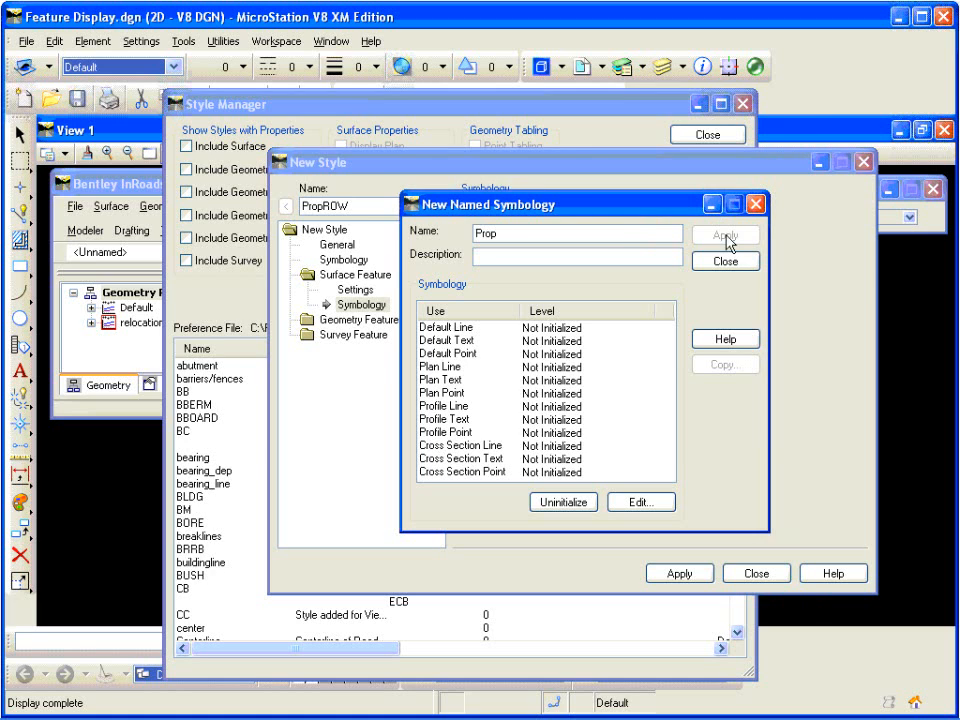
type("ROW")
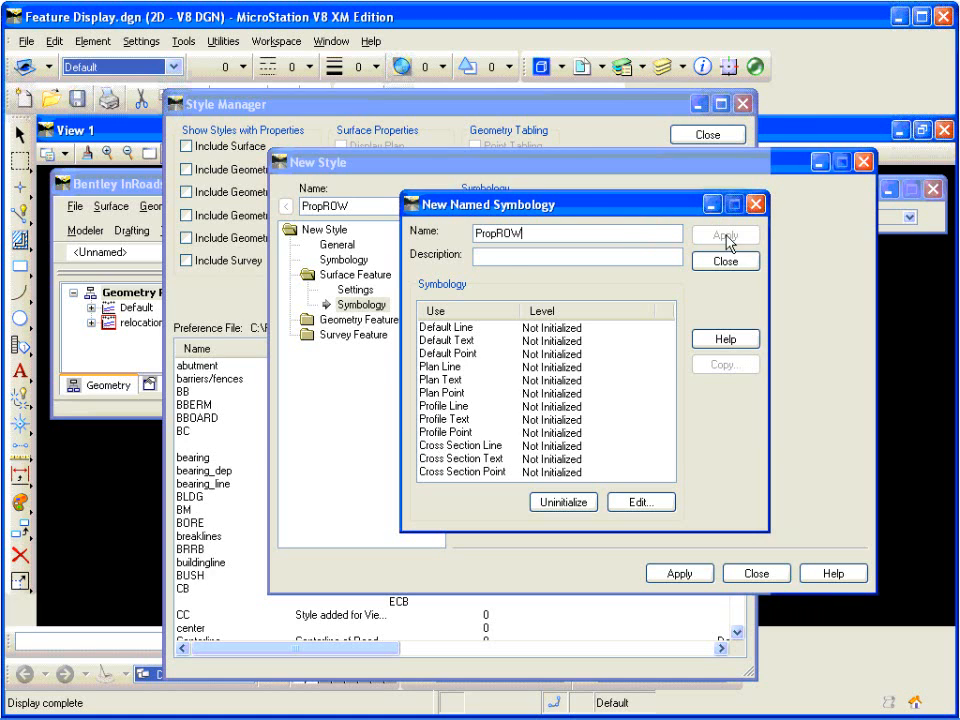
left_click(521, 257)
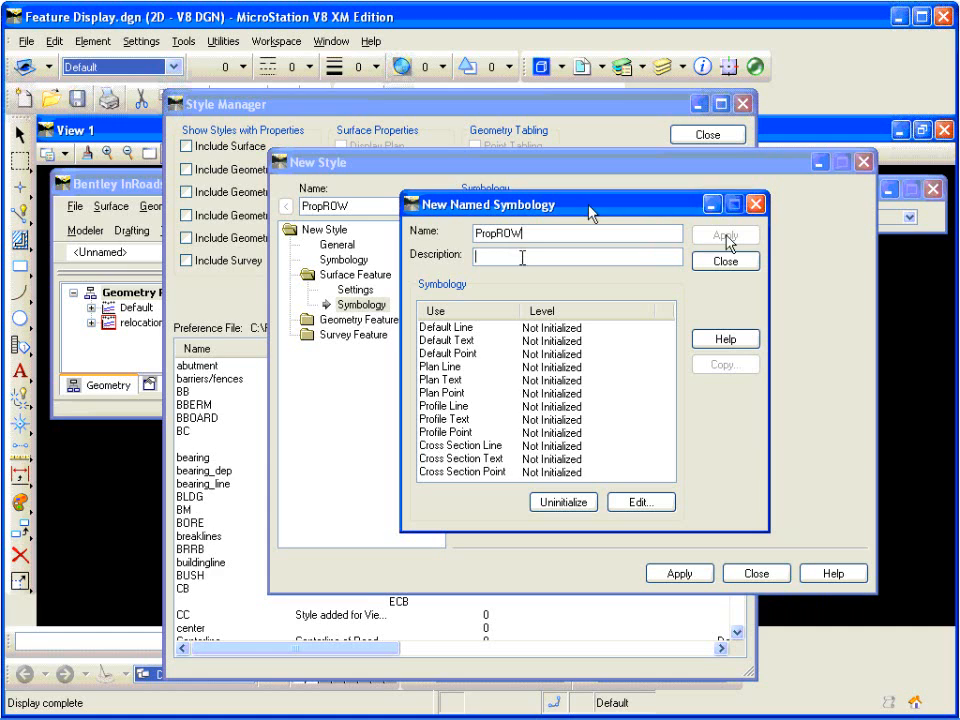
type("Proposed Right of W")
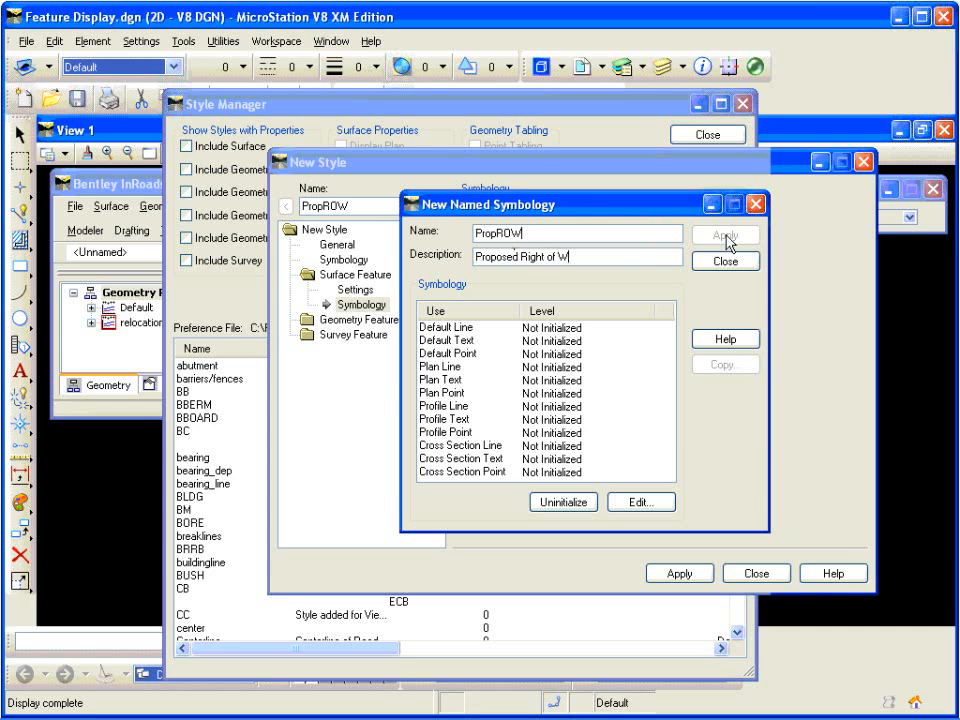
type("ay")
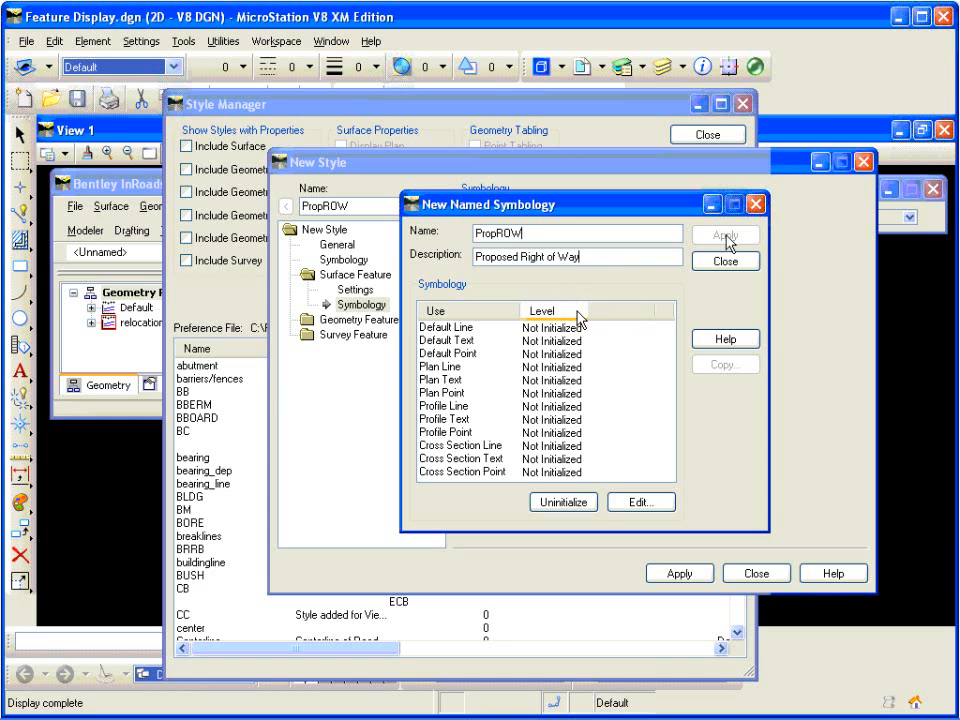
Step: Set the Plan Line symbology of the PropROW named symbology to color 5 (magenta)
left_click(568, 367)
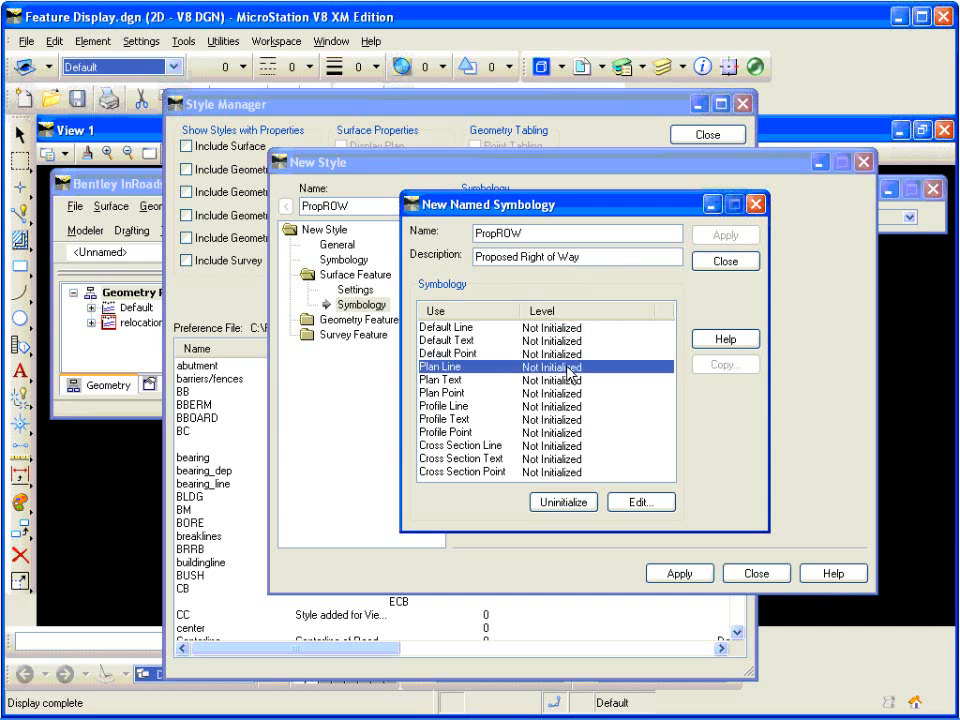
double_click(568, 367)
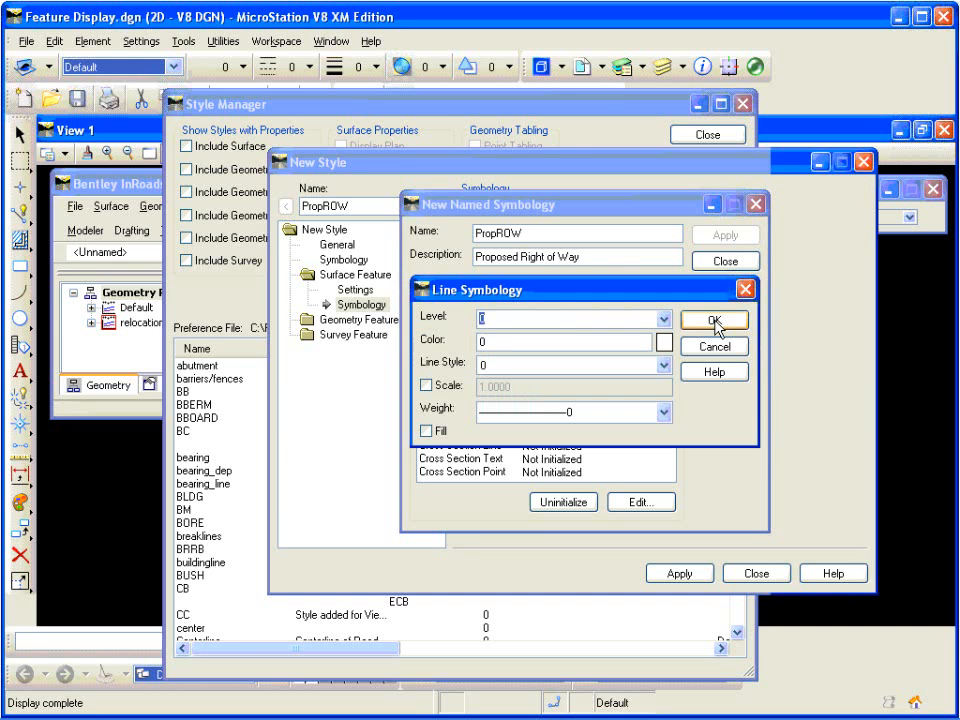
left_click(663, 341)
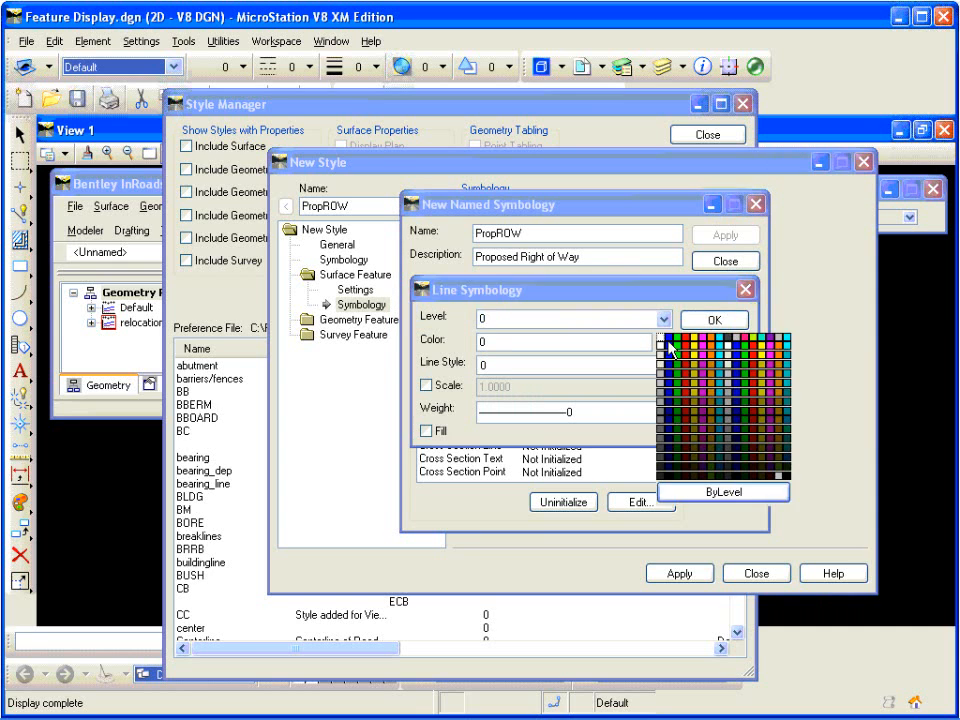
left_click(704, 338)
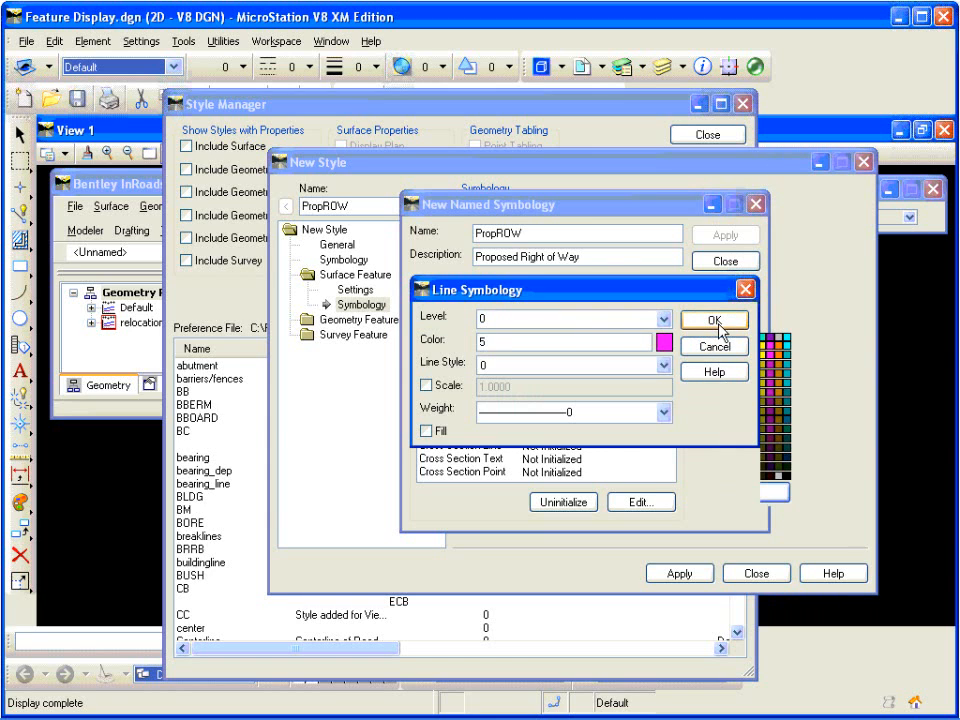
left_click(716, 322)
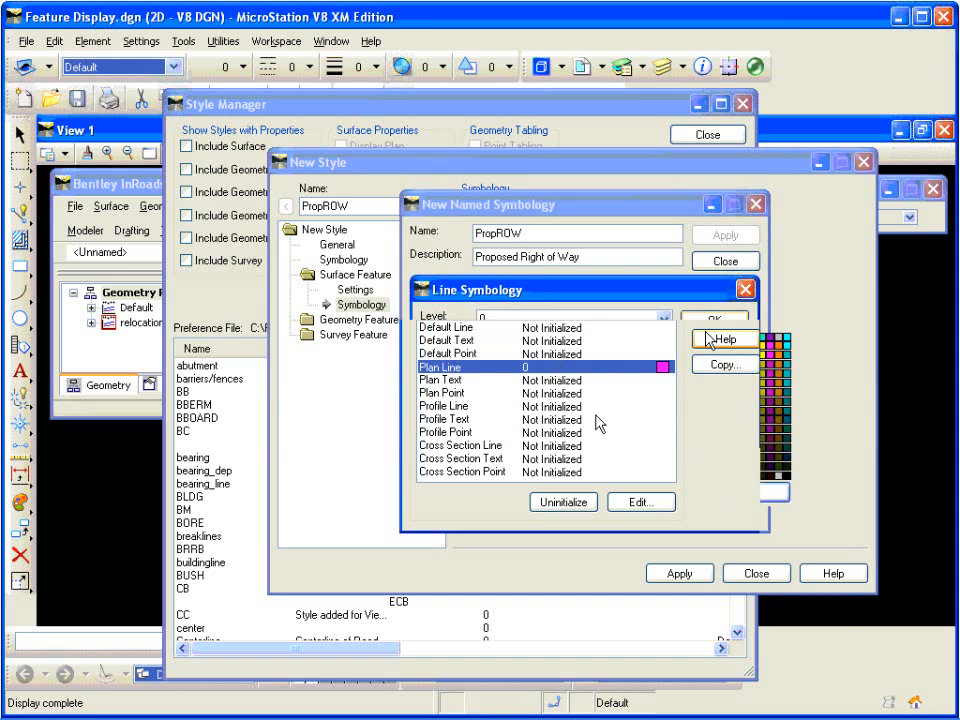
Step: Give the Plan Text symbology of PropROW the same magenta color as its plan line
left_click(581, 380)
double_click(583, 383)
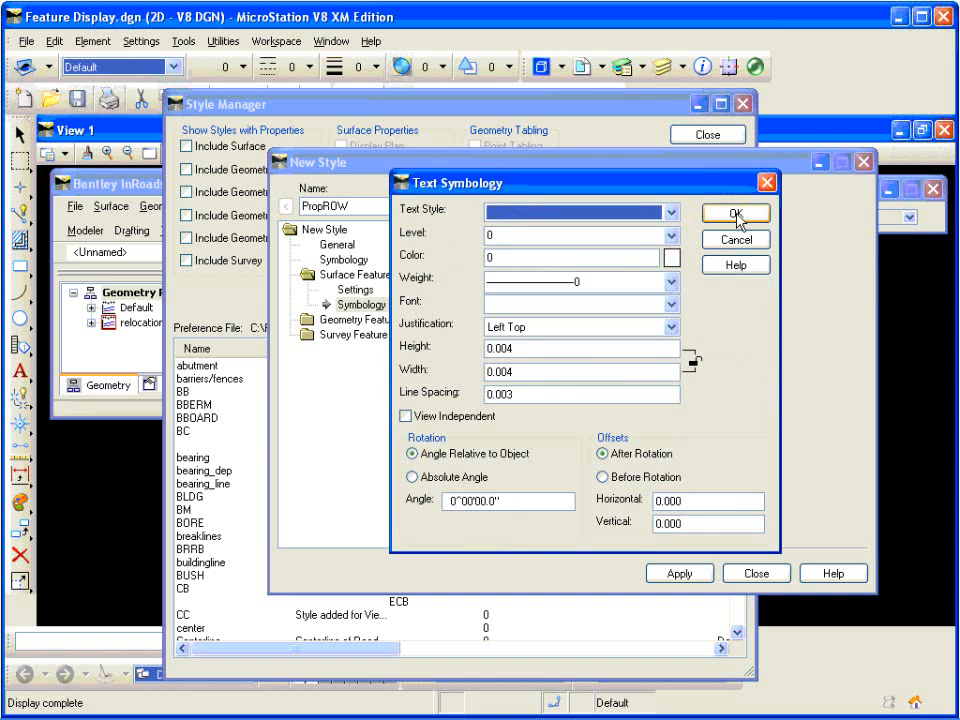
left_click(668, 258)
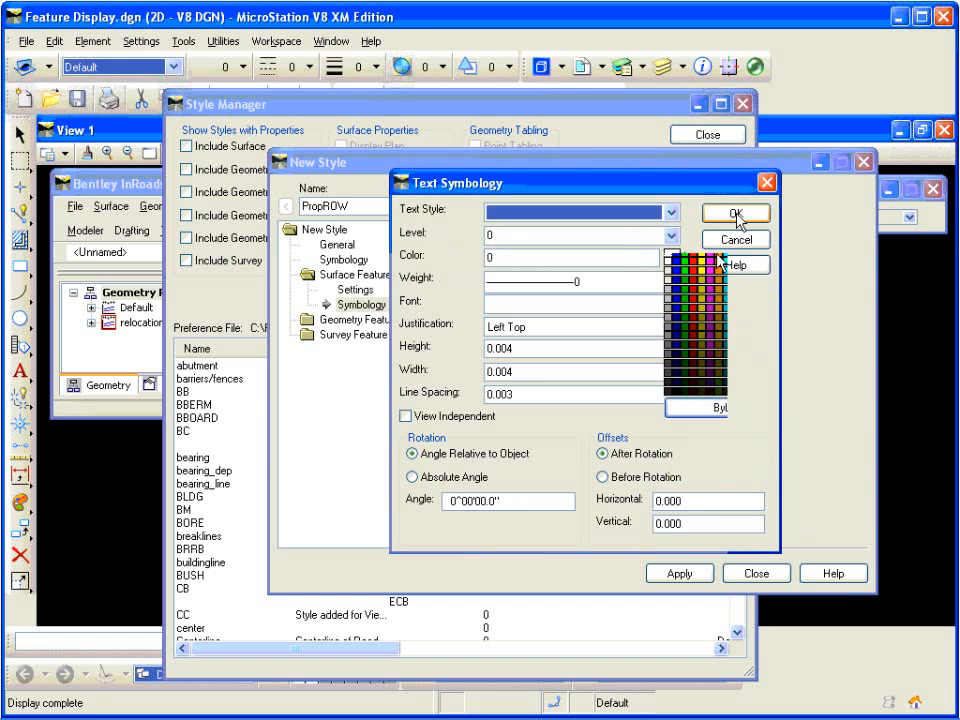
left_click(711, 258)
left_click(735, 213)
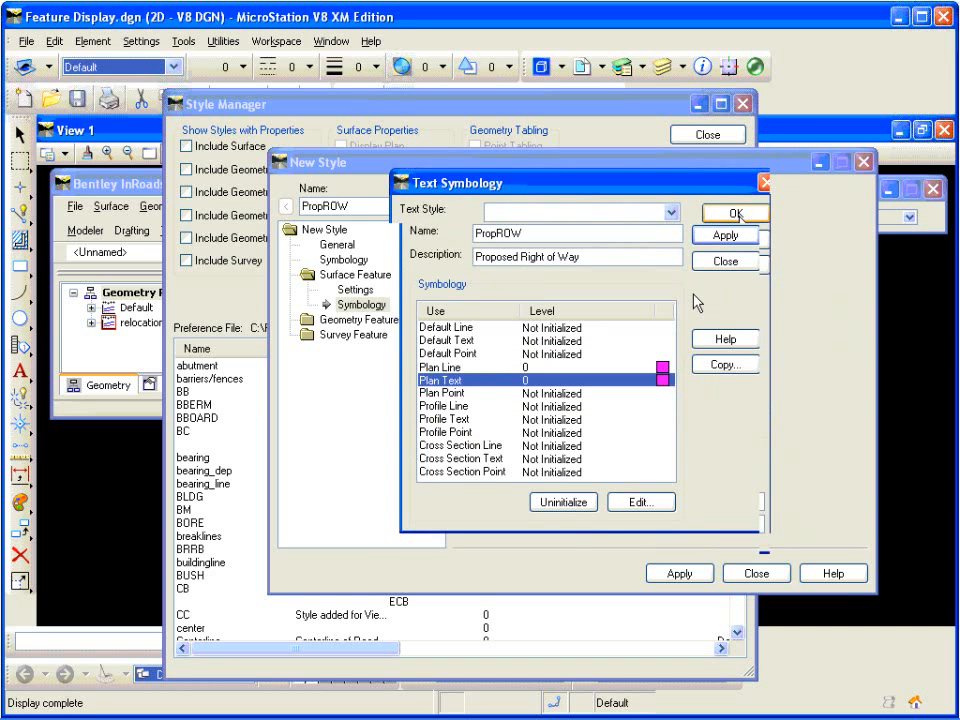
left_click(738, 213)
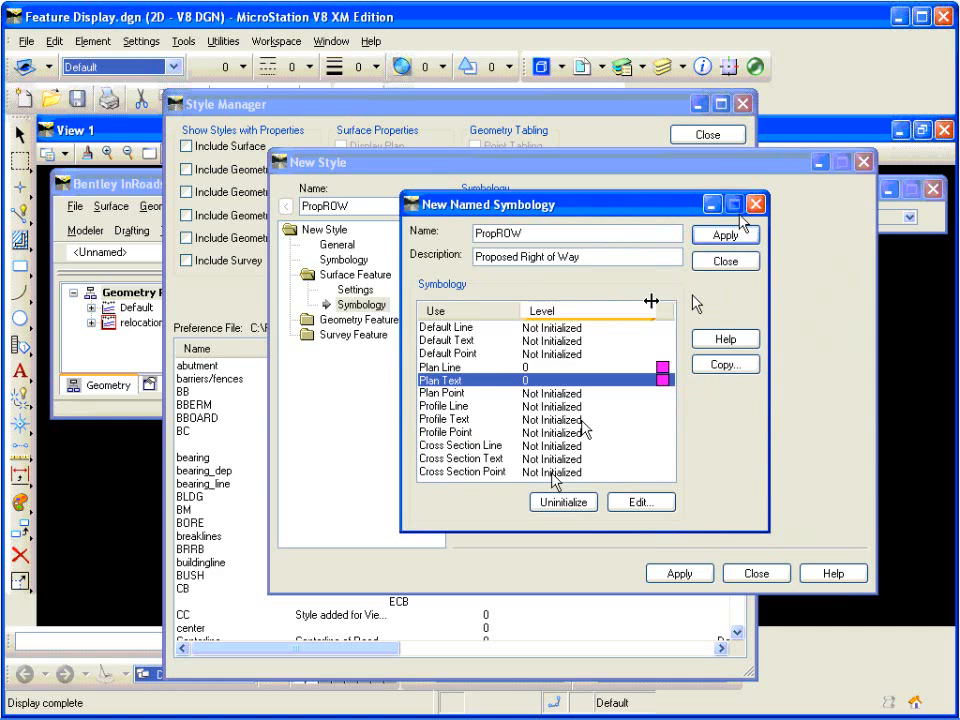
left_click(551, 472)
double_click(551, 472)
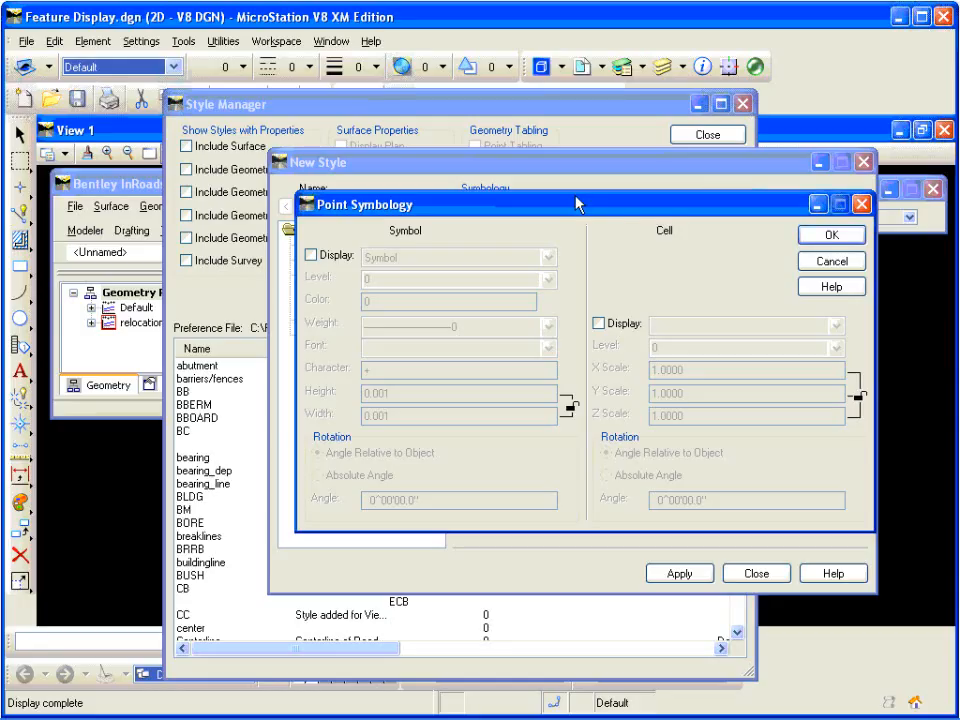
left_click(861, 205)
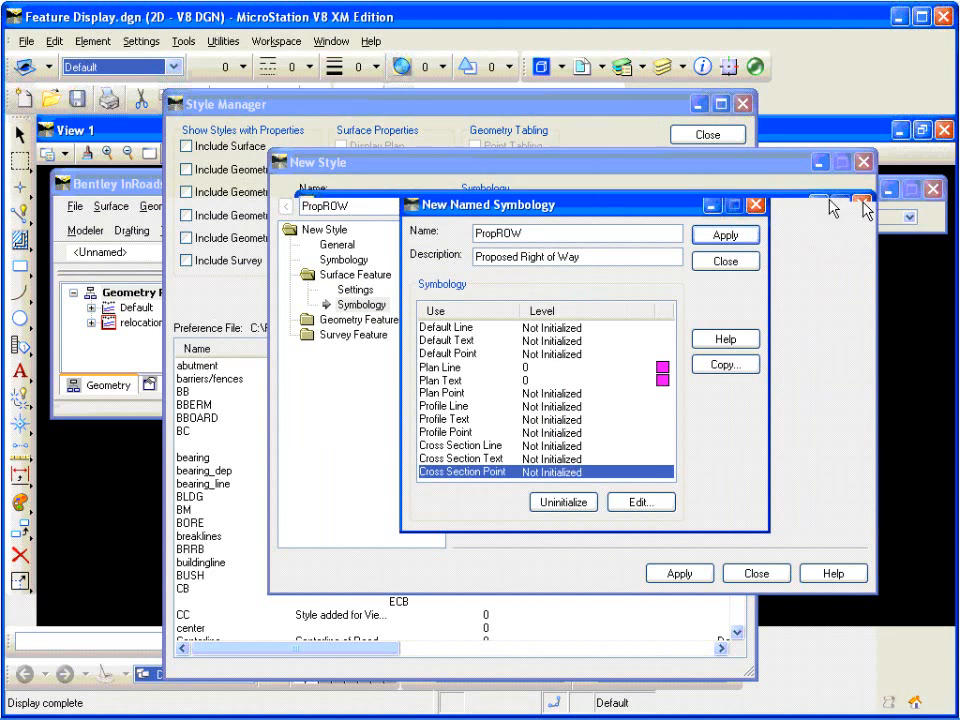
Step: Save the PropROW named symbology, add the PropROW style that uses it, and close the style dialogs
left_click(726, 235)
left_click(446, 422)
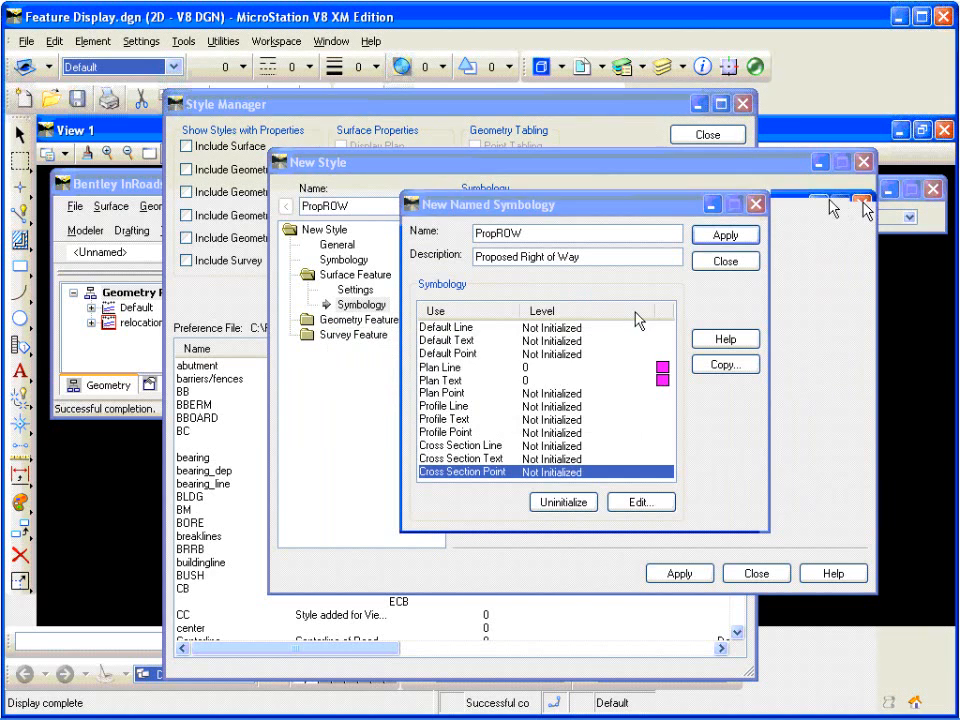
left_click(730, 262)
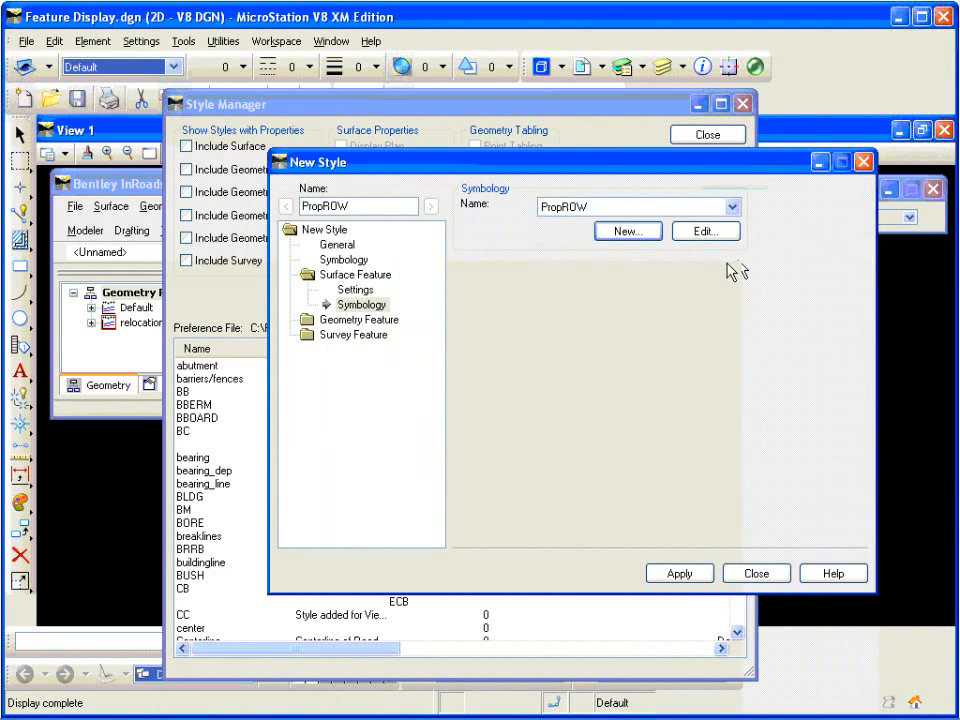
left_click(681, 577)
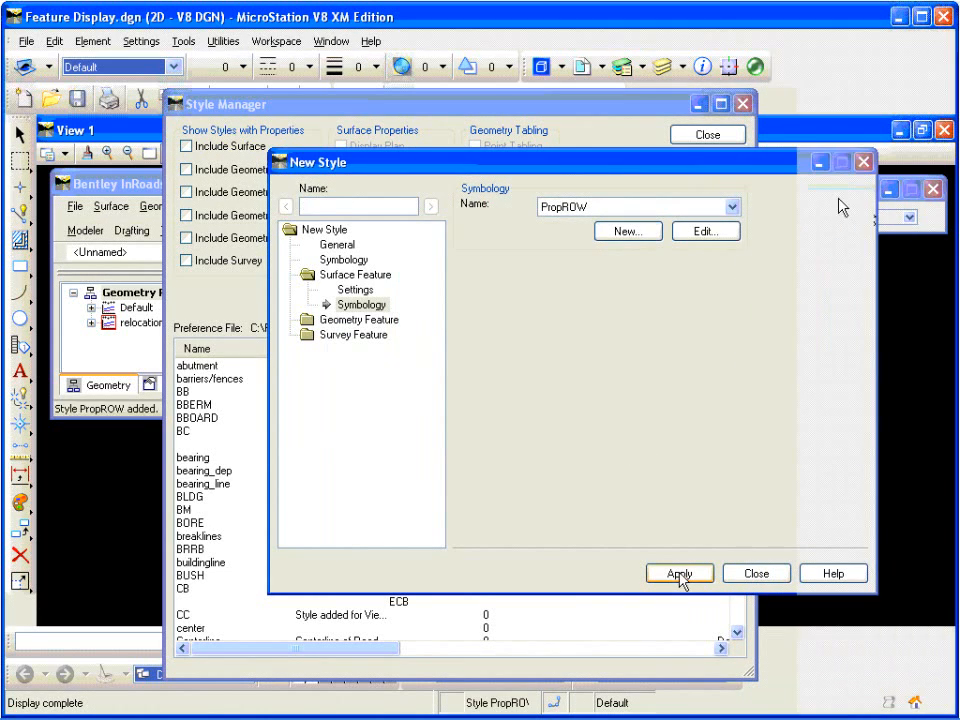
left_click(745, 574)
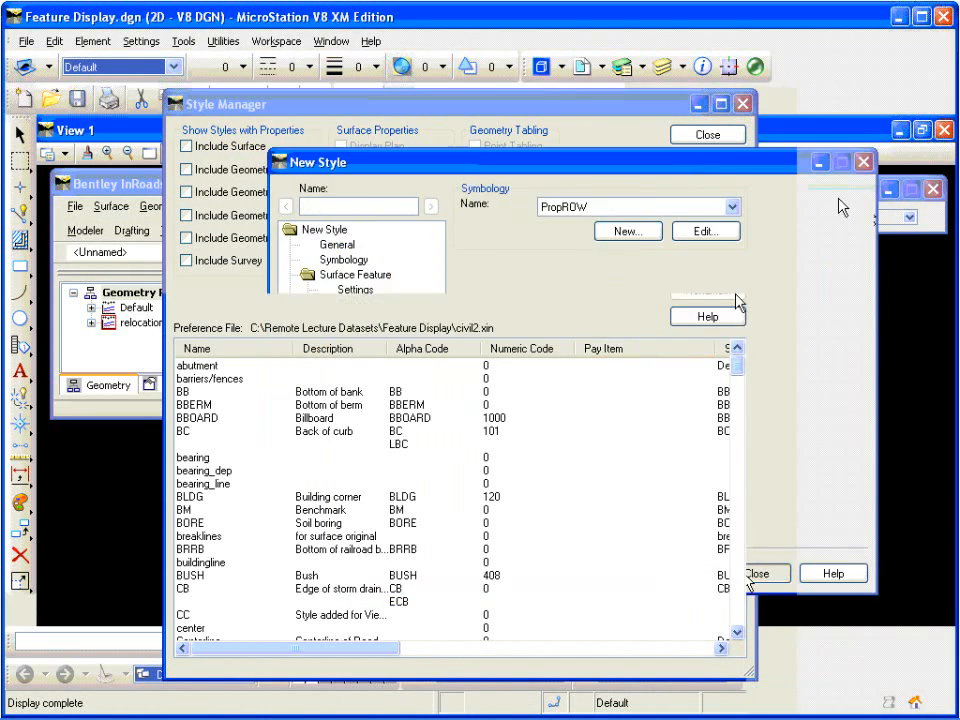
left_click(731, 141)
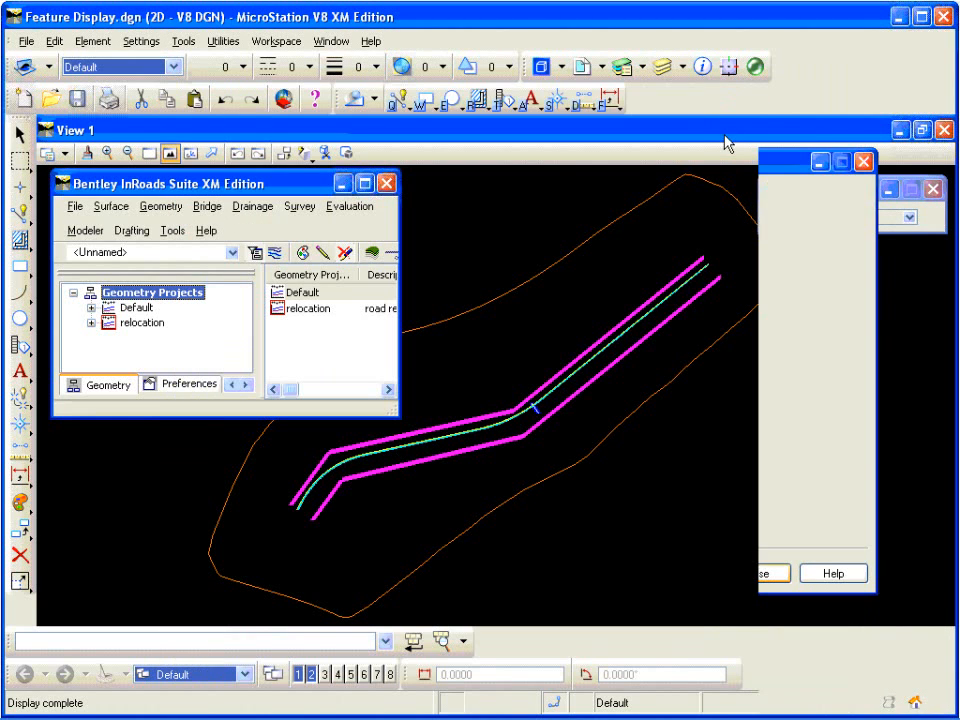
Step: Open the cell library civil.cel and make the EXROW (existing ROW) cell active for placement
left_click(94, 41)
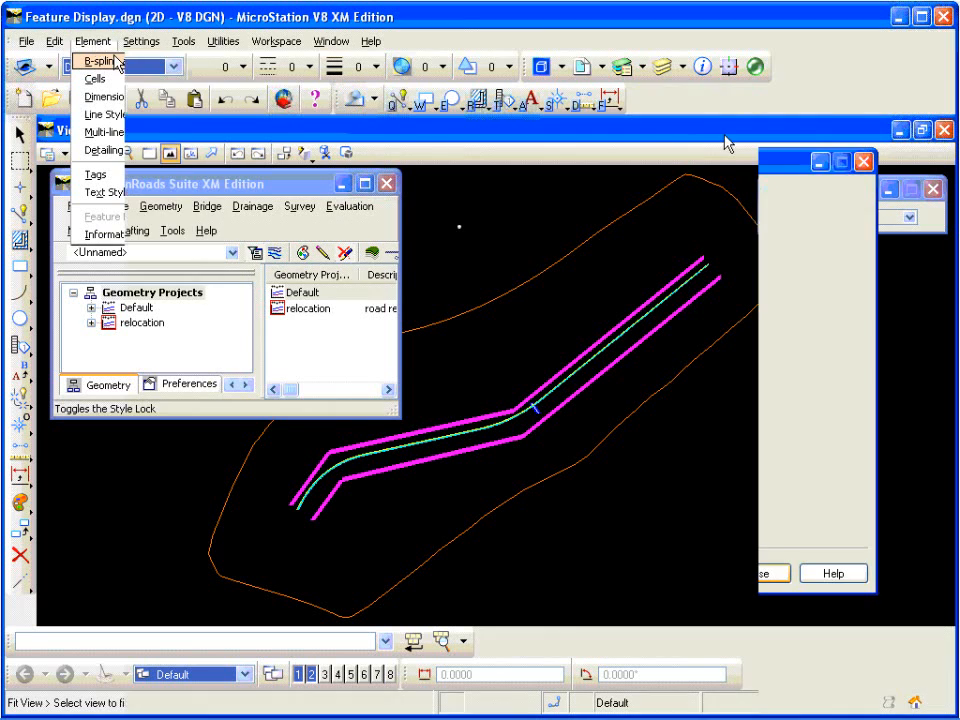
left_click(96, 78)
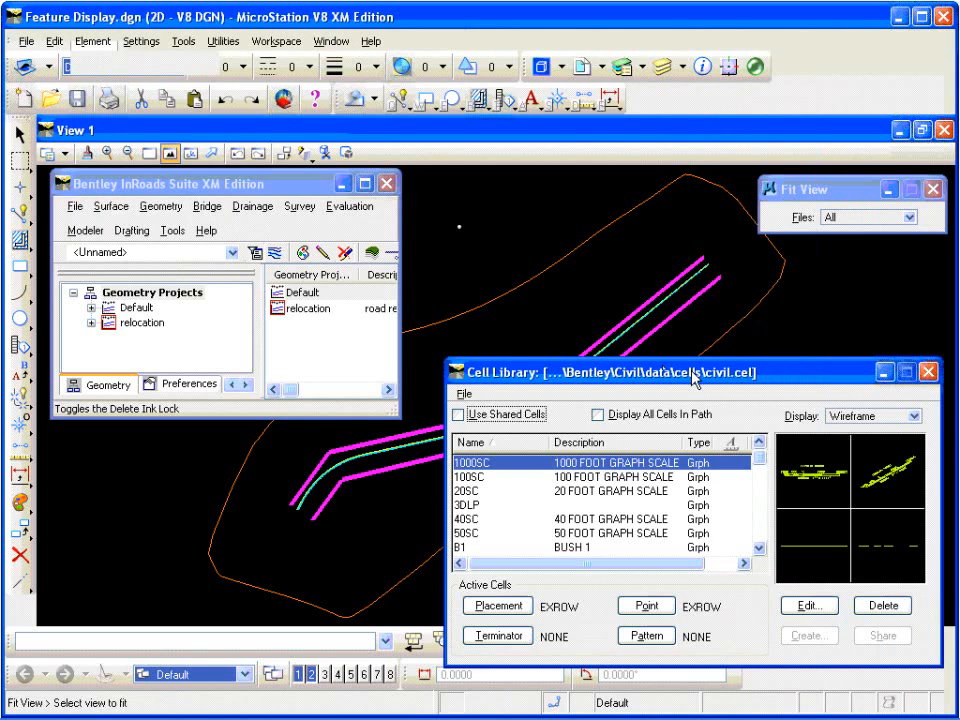
left_click(758, 531)
left_click(760, 535)
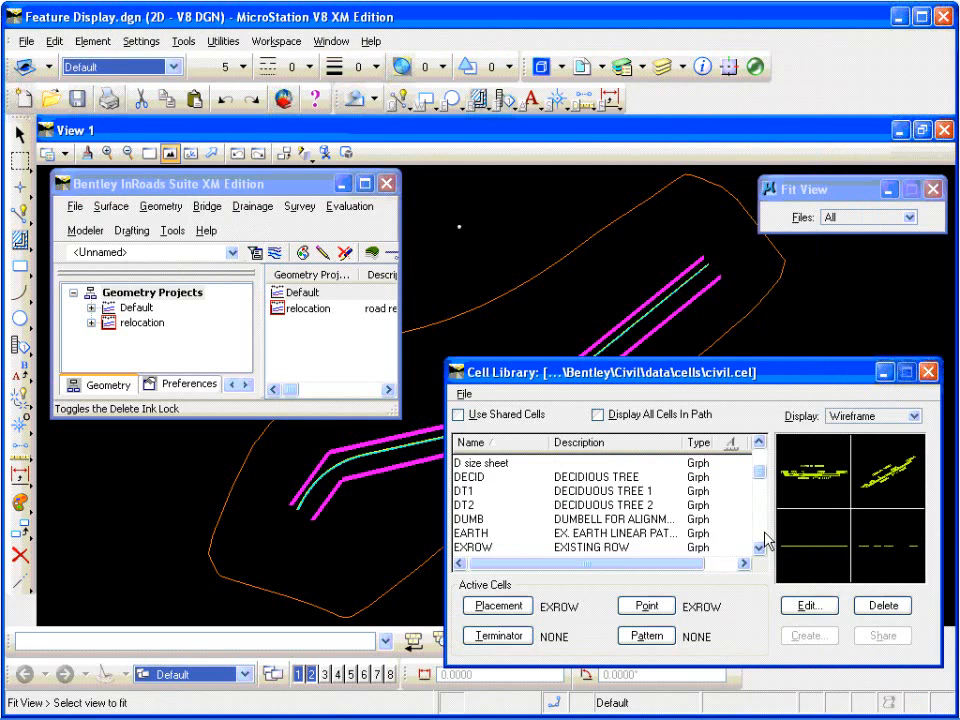
left_click(482, 547)
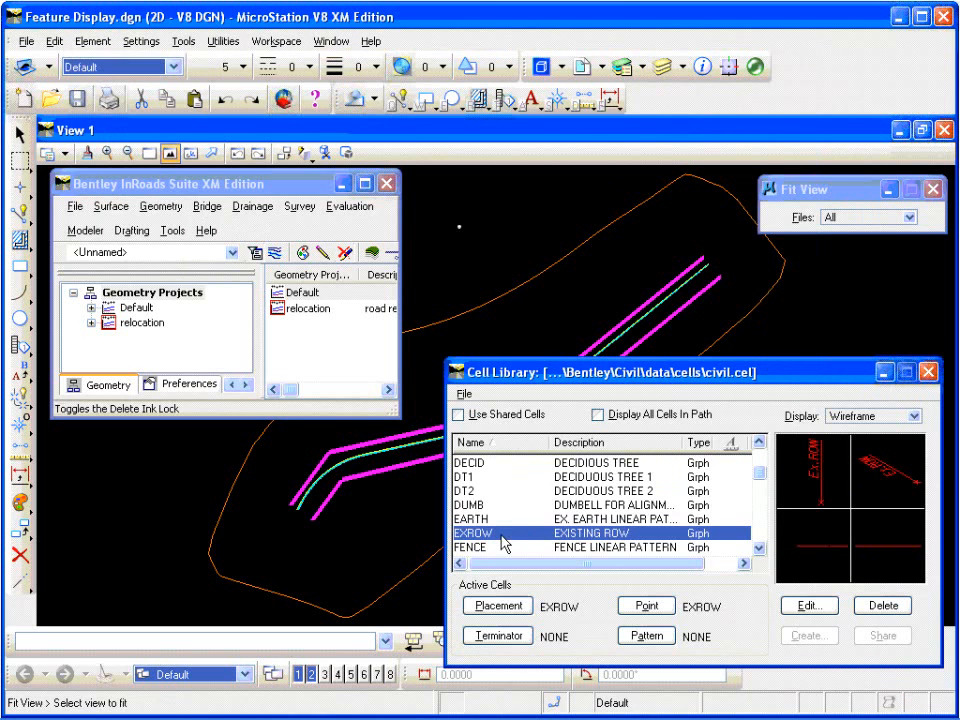
double_click(503, 540)
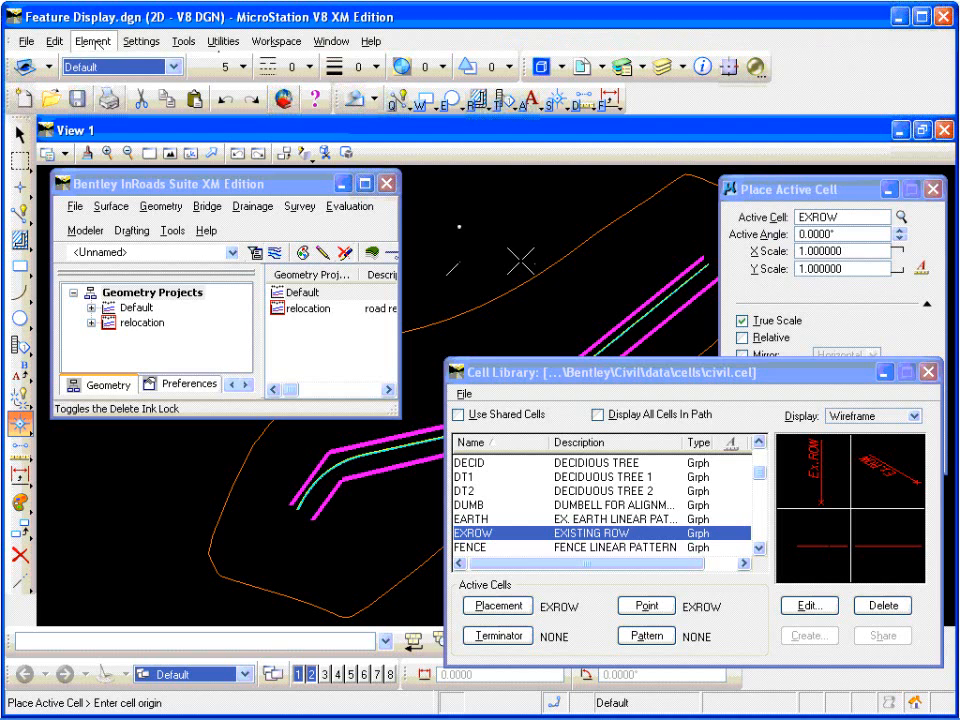
Step: Place the EXROW cell at 0° and scale 1 in the empty area above the road alignment
left_click(459, 261)
scroll(459, 261, "up", 4)
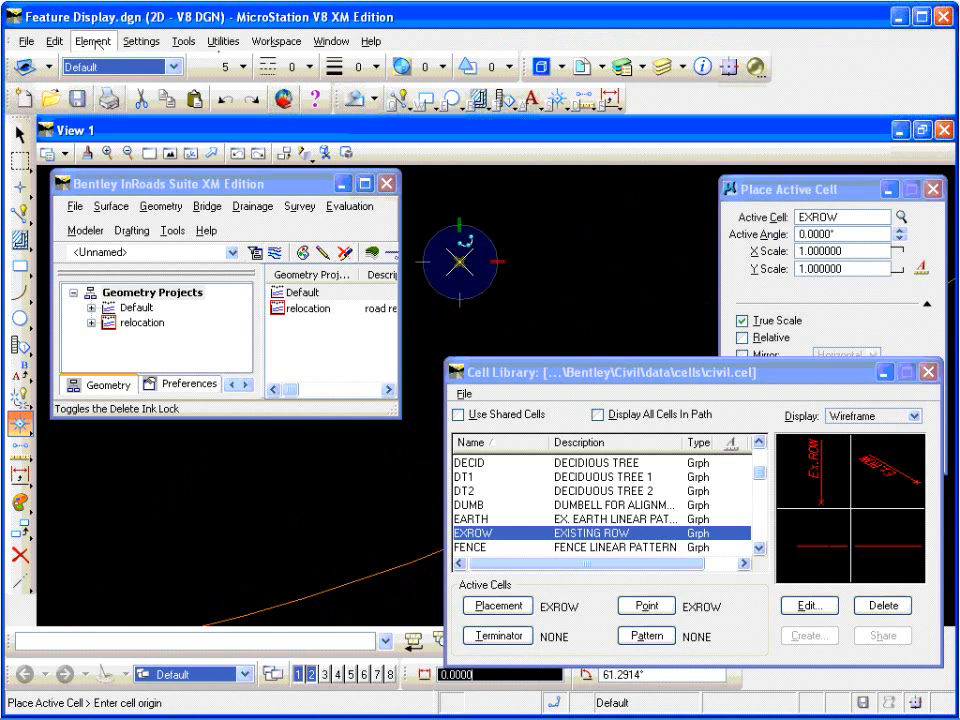
scroll(459, 261, "up", 3)
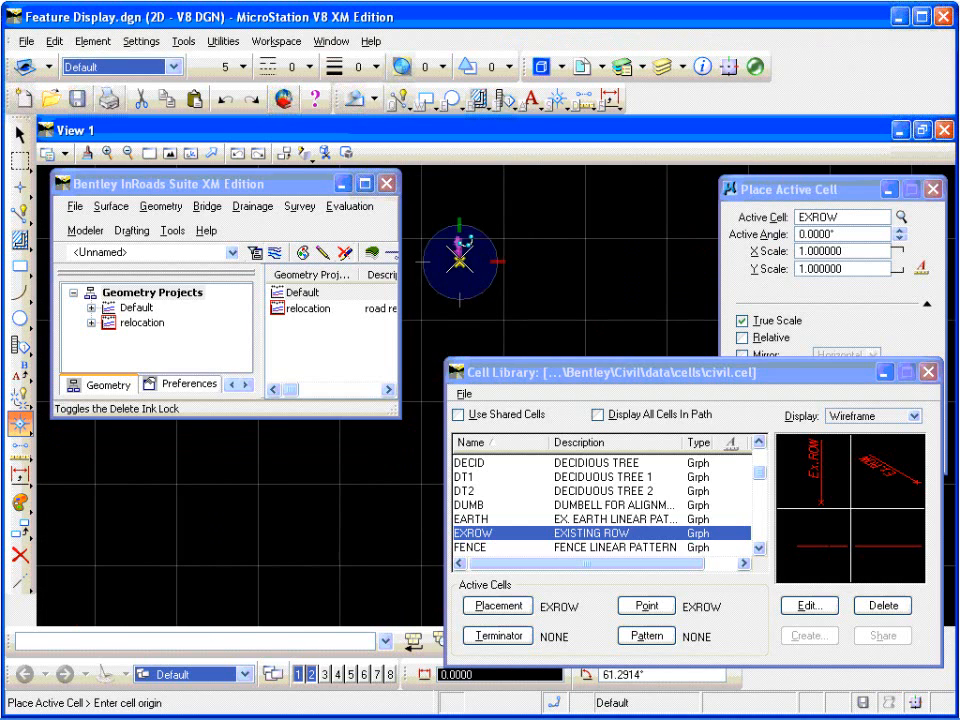
scroll(426, 199, "up", 3)
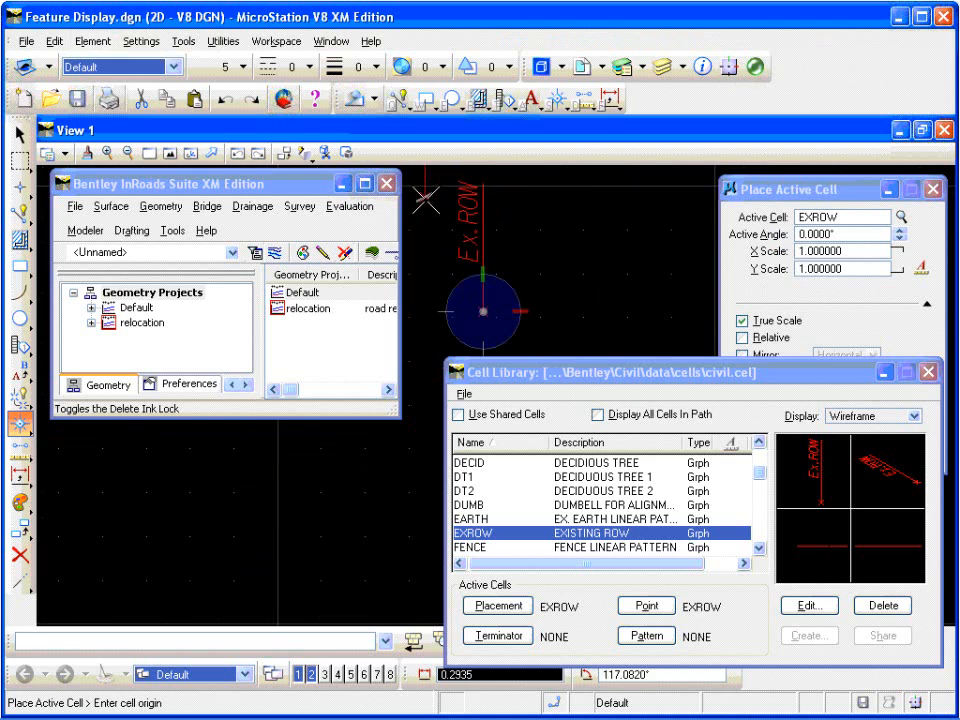
Step: Select the placed EXROW cell and drop it into its individual elements with the Drop Element tool
left_click(20, 134)
scroll(513, 288, "down", 2)
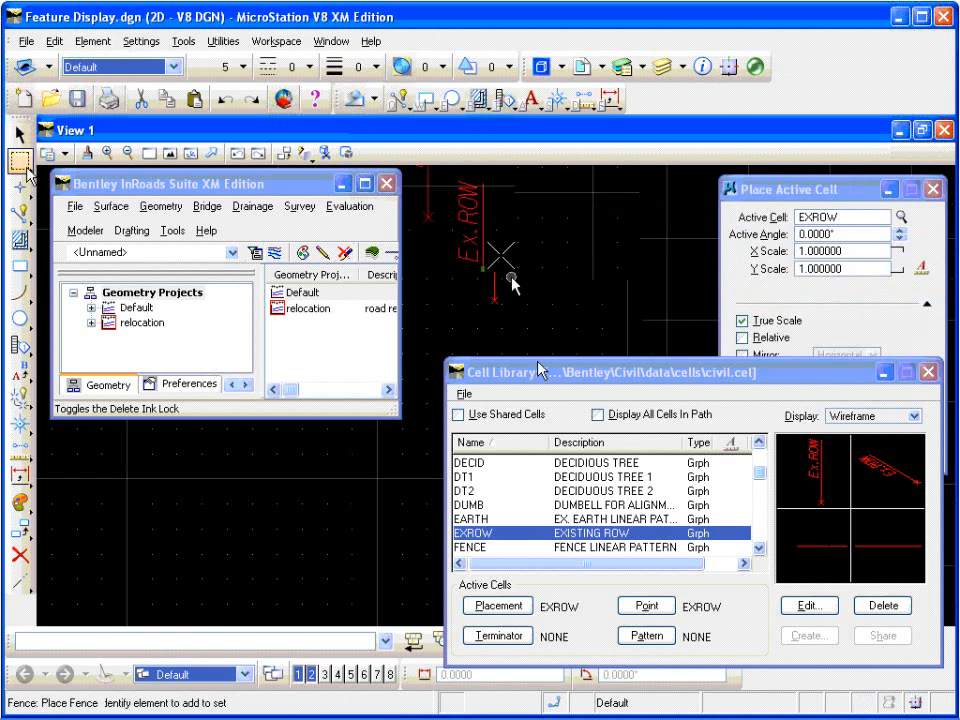
left_click_drag(458, 209, 524, 326)
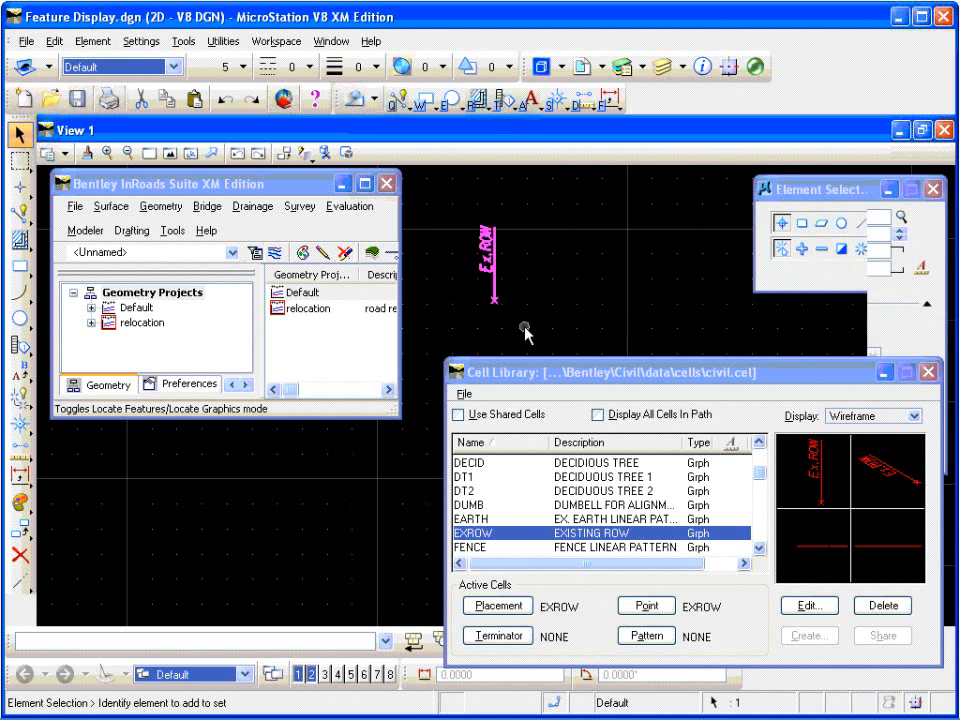
left_click(20, 398)
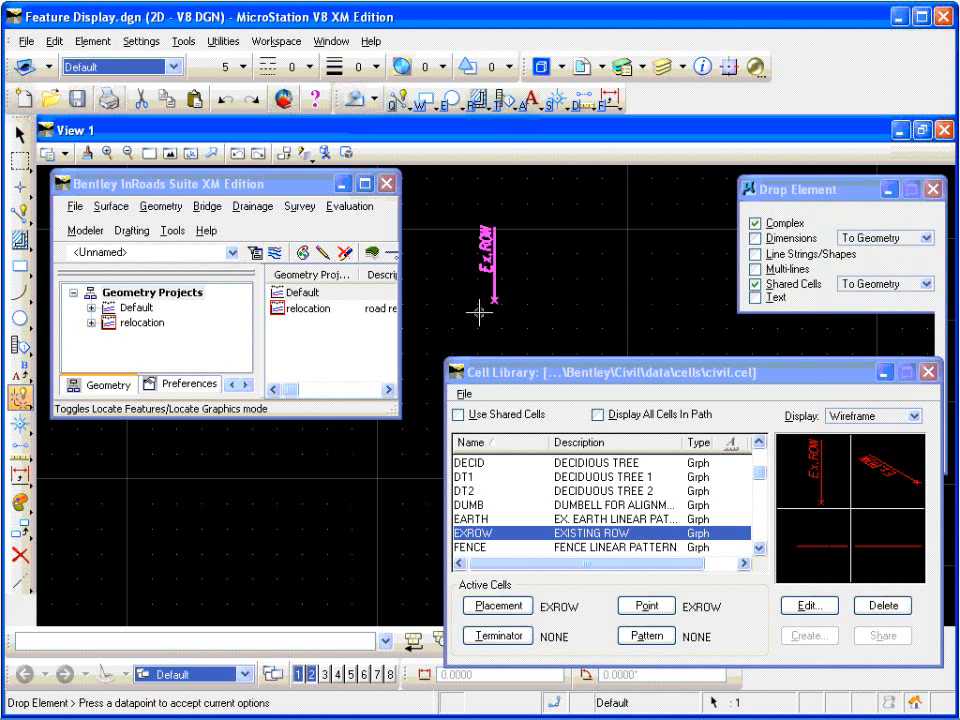
left_click(493, 268)
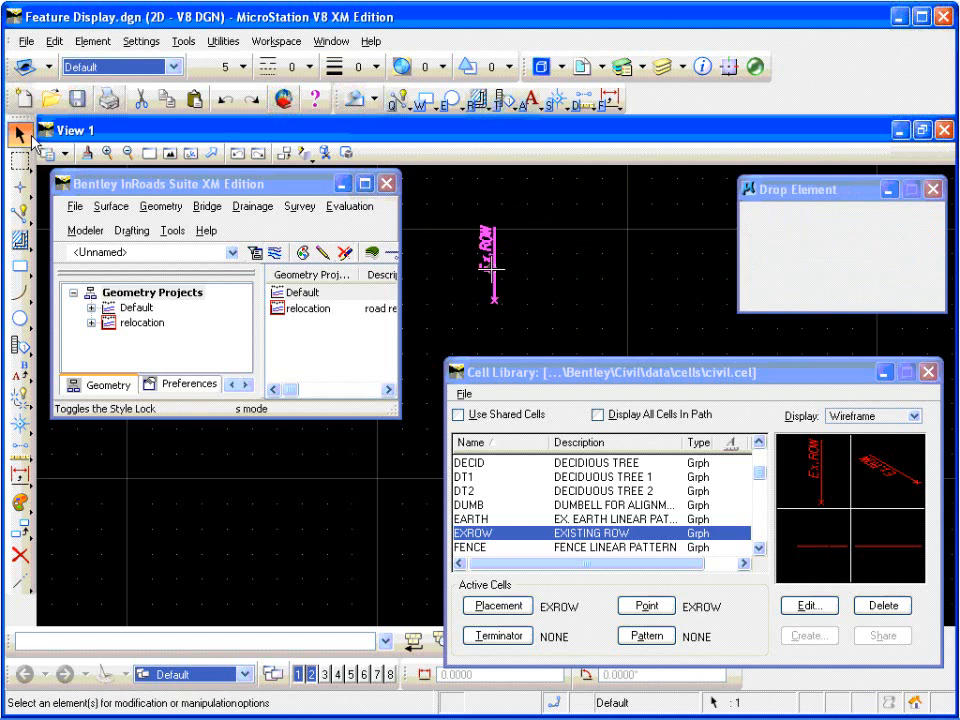
Step: Select all elements of the dropped EXROW cell and change their color to 5 (magenta)
left_click_drag(465, 210, 520, 322)
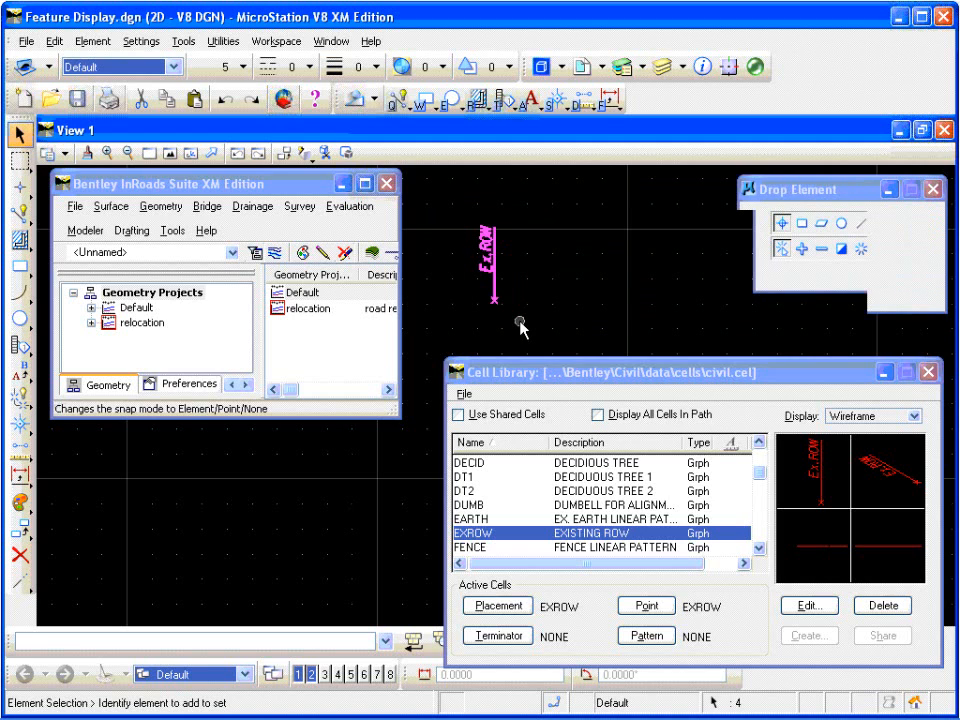
left_click(222, 70)
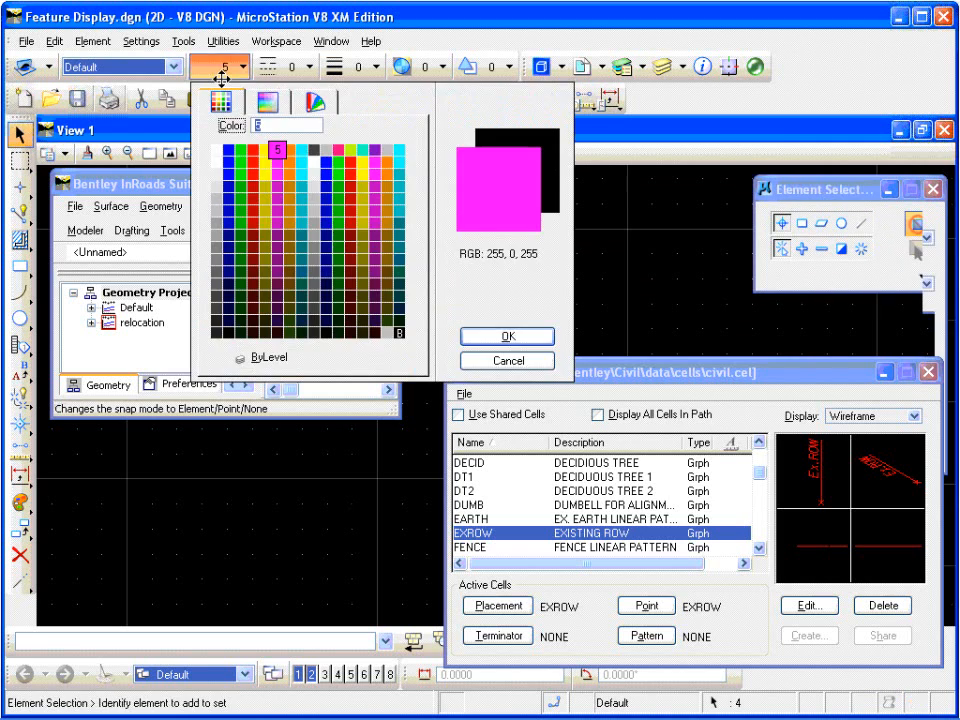
left_click(278, 150)
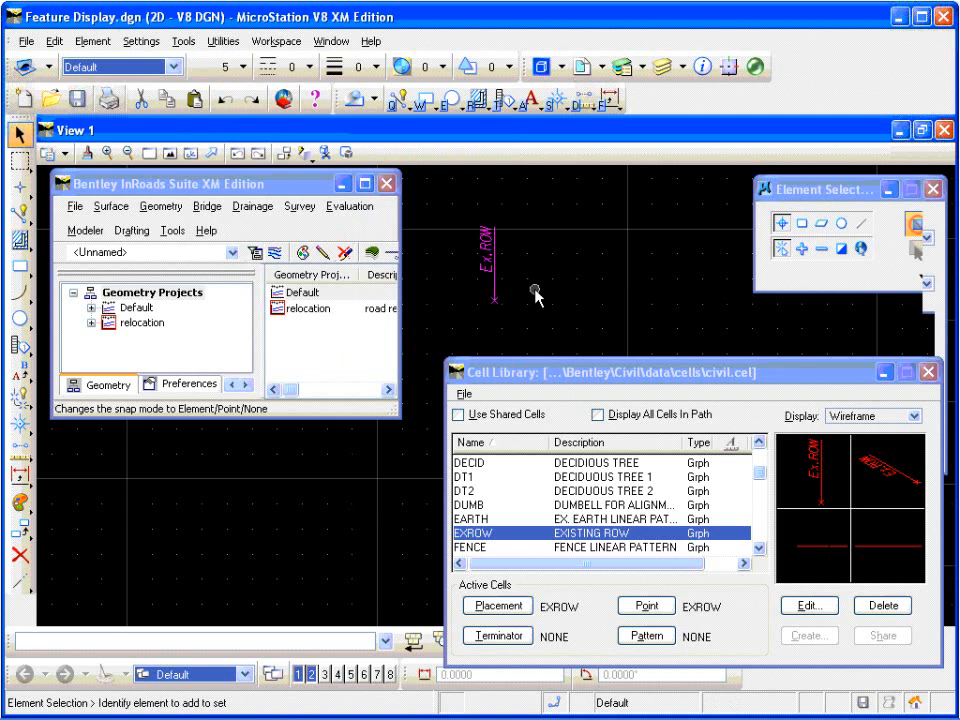
left_click(510, 261)
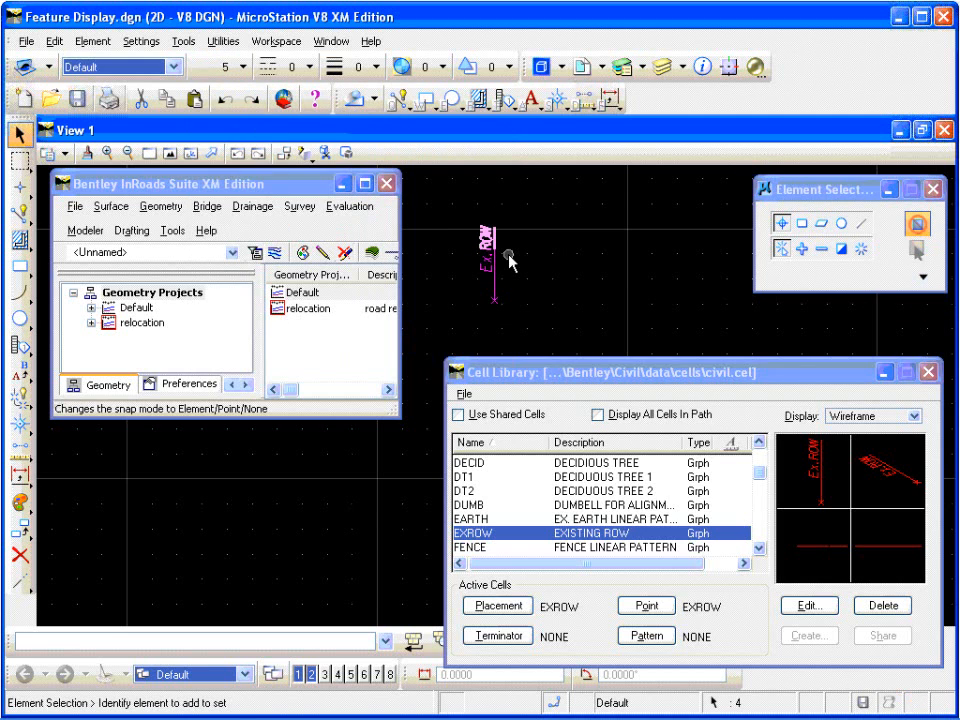
Step: Edit the magenta label of the dropped cell so that it reads "Prop. ROW" instead of "Ex. ROW"
scroll(494, 255, "up", 4)
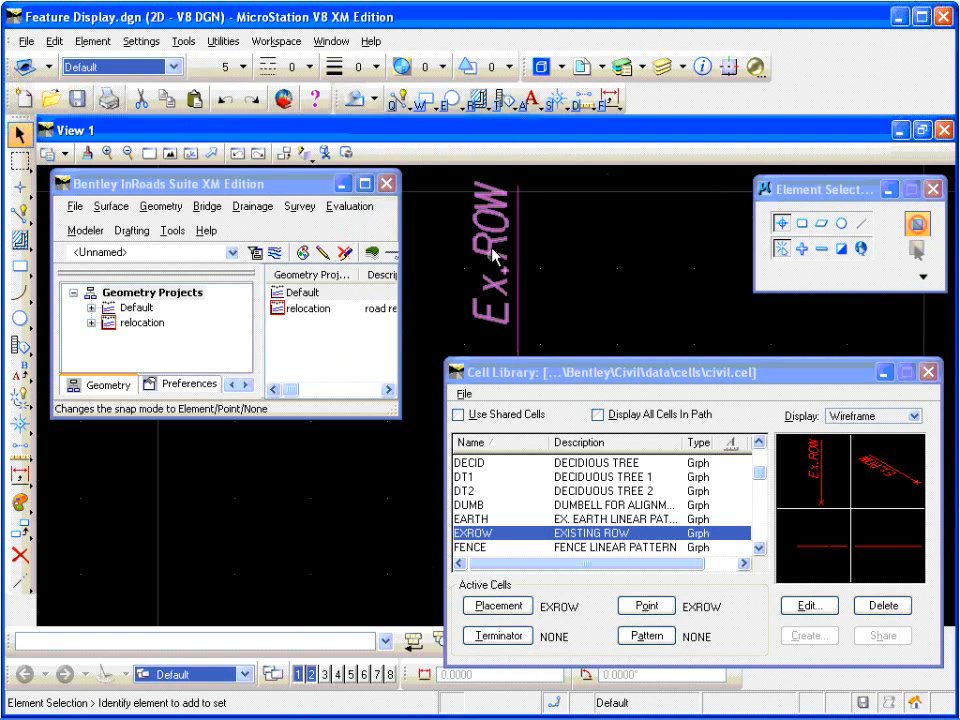
double_click(494, 255)
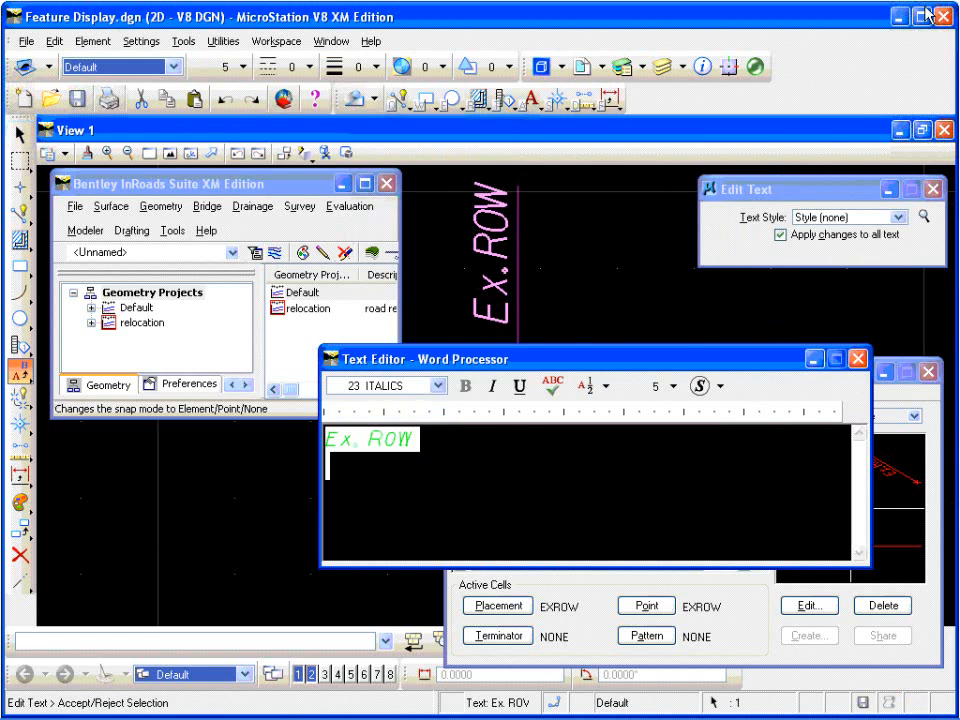
left_click(346, 438)
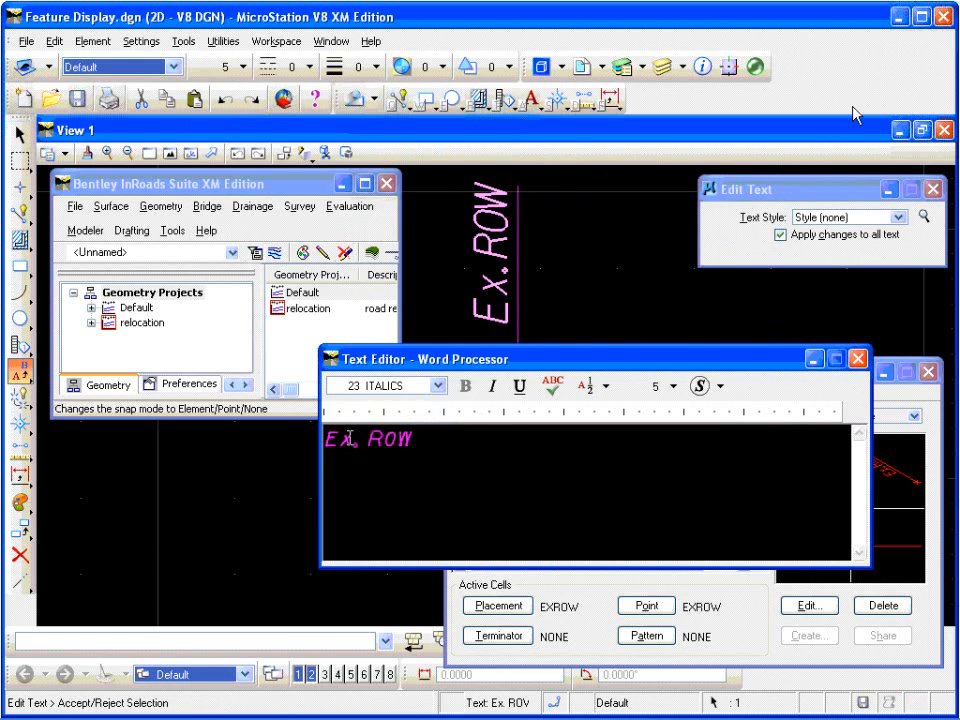
left_click_drag(352, 438, 318, 441)
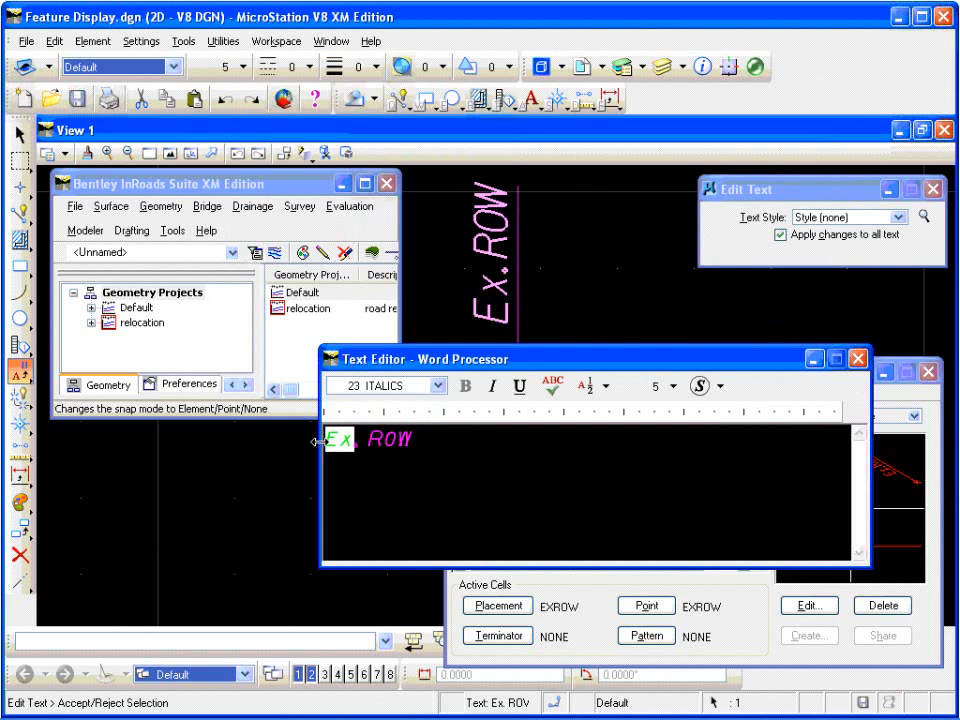
type("Prop")
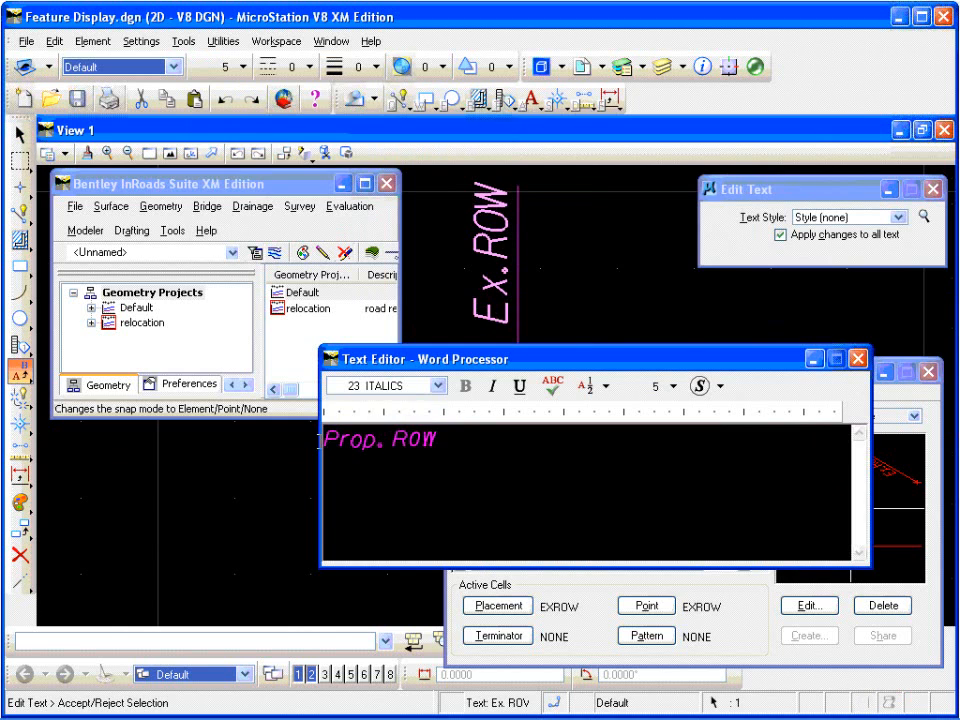
left_click(541, 313)
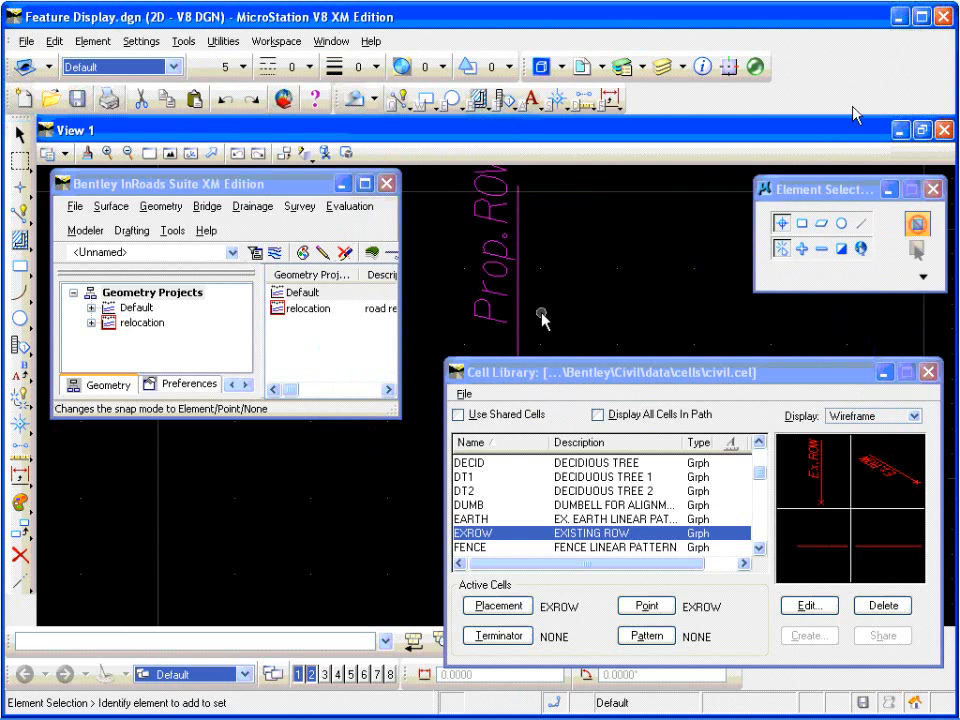
Step: Extend the vertical line beside the Prop. ROW label upward to just past the end of the text
scroll(541, 313, "down", 2)
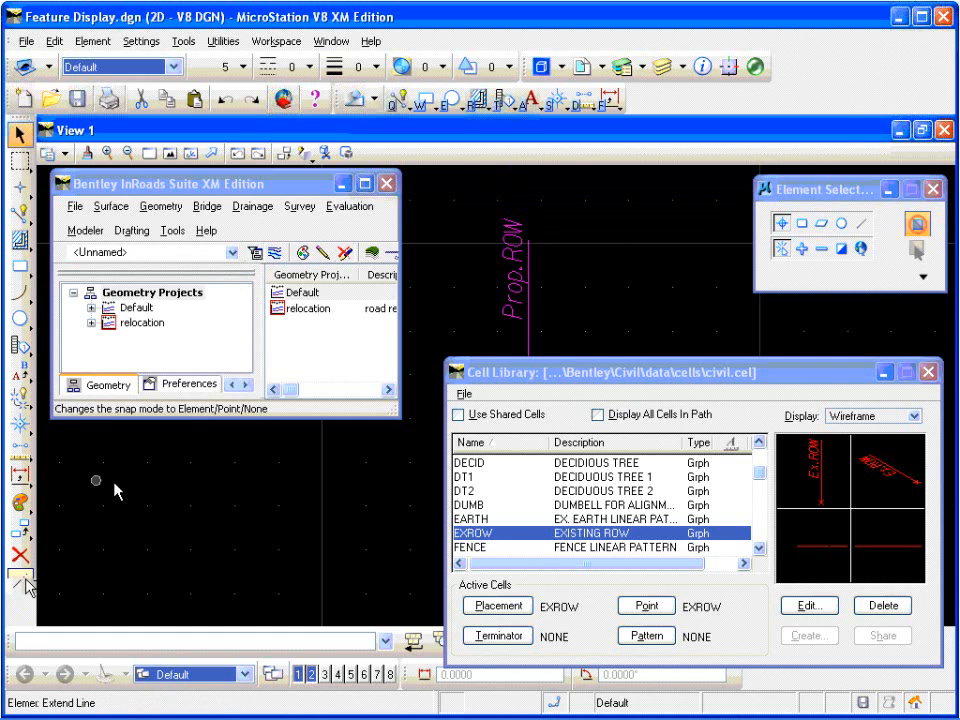
left_click(21, 583)
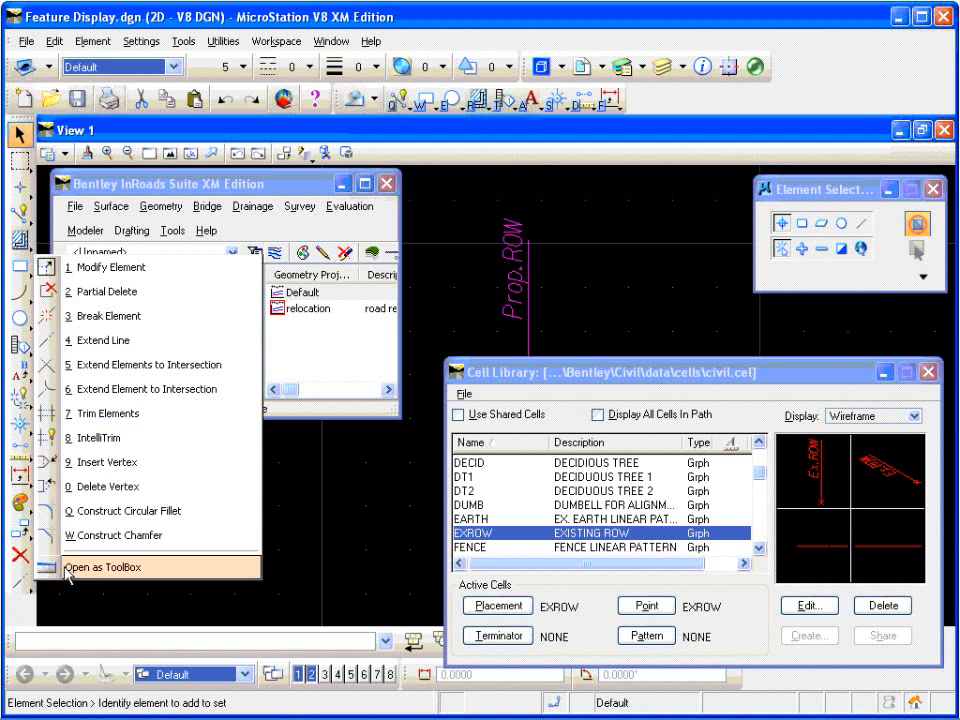
left_click(119, 341)
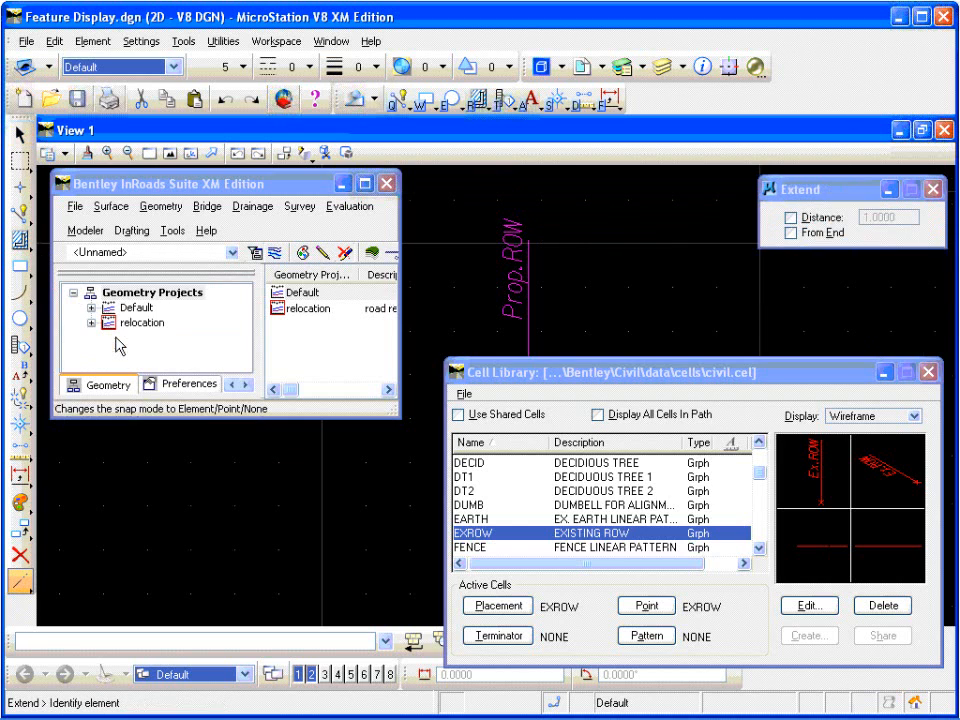
left_click(529, 240)
left_click(529, 212)
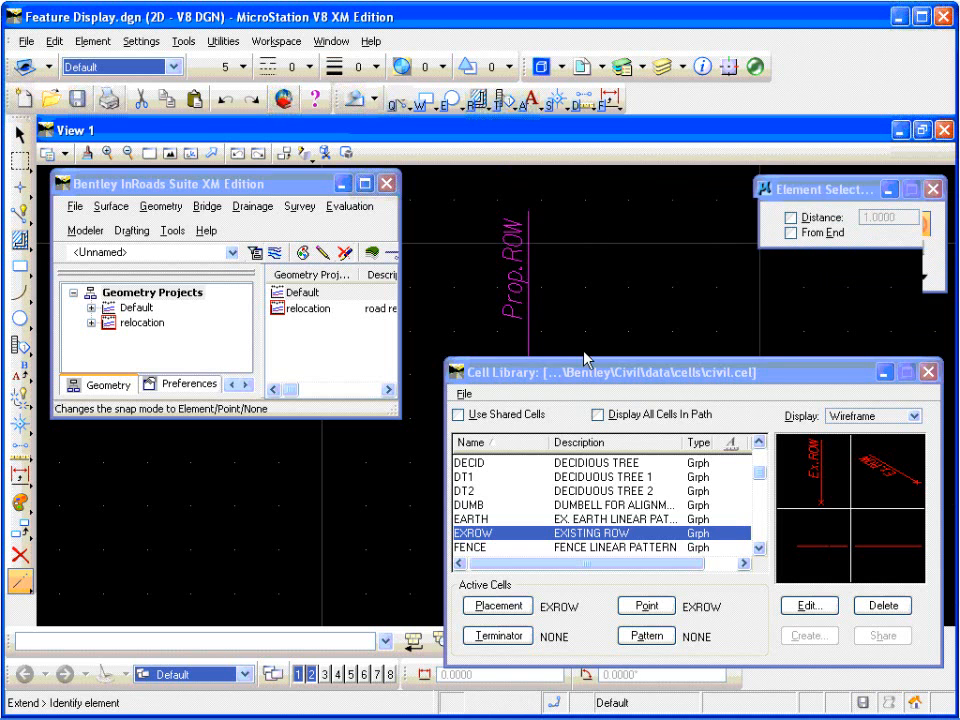
left_click_drag(573, 381, 572, 428)
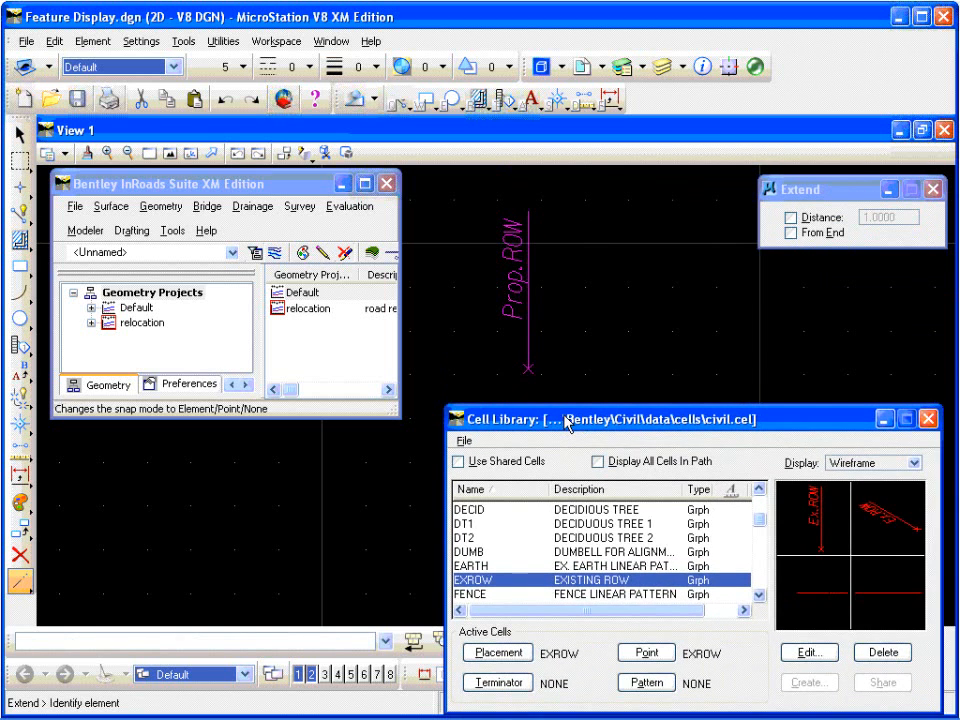
Step: Select all the Prop. ROW elements and define the cell origin at the center of the X at the line's lower end
left_click(20, 133)
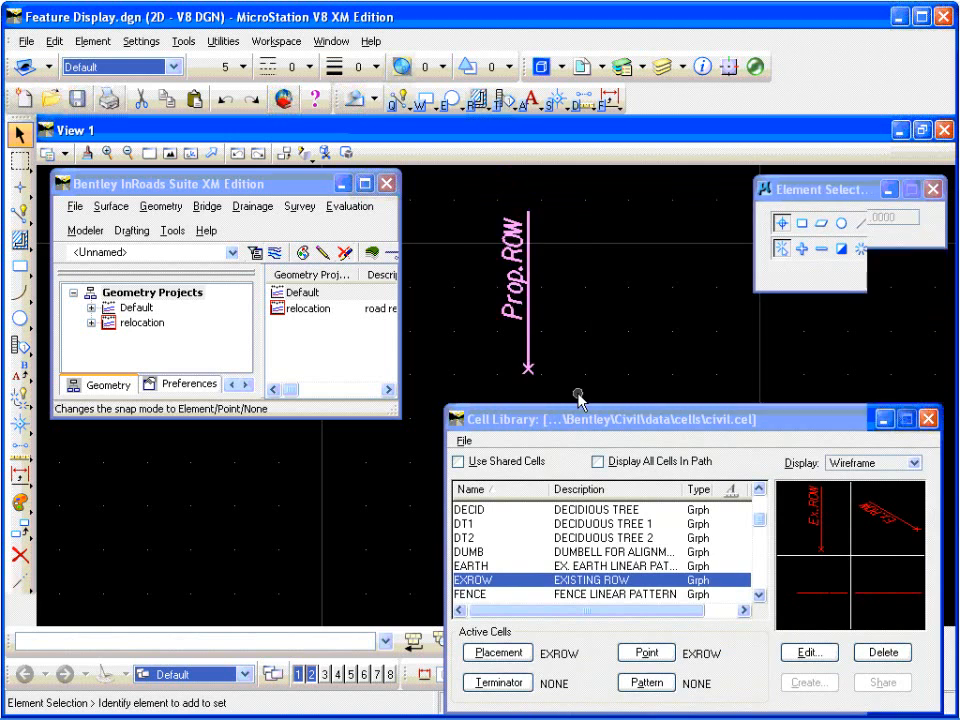
left_click(22, 427)
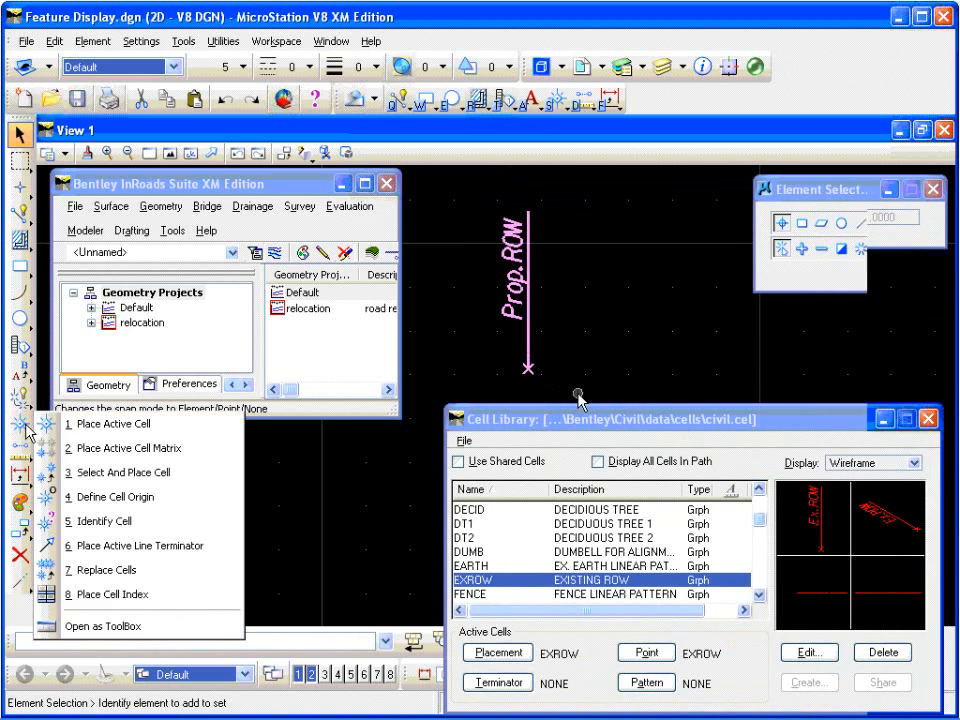
left_click(111, 496)
scroll(530, 380, "up", 3)
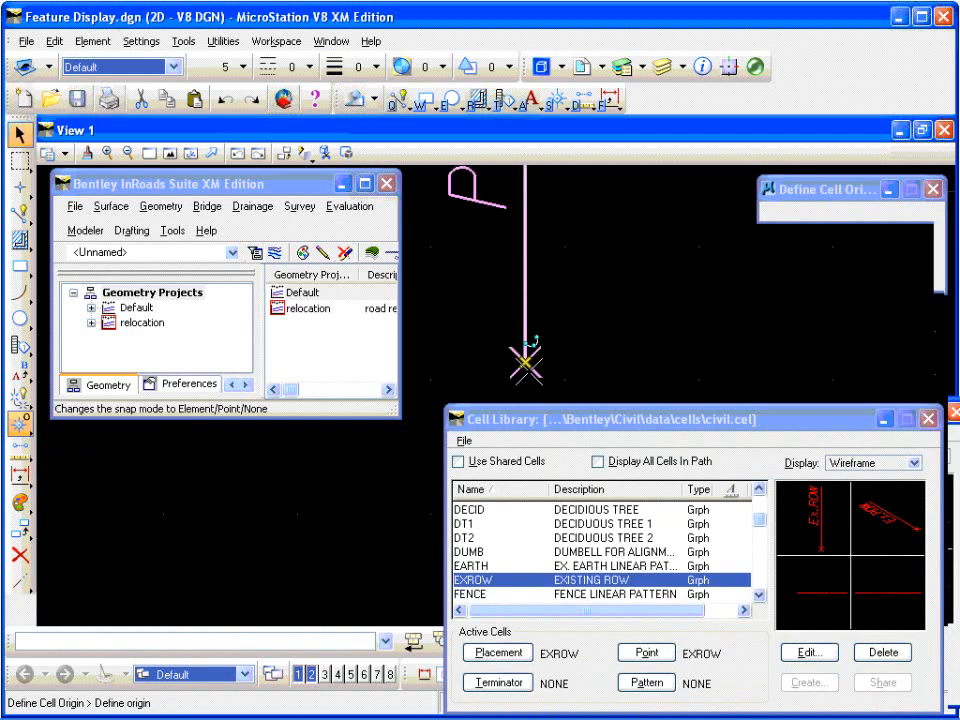
left_click(525, 362)
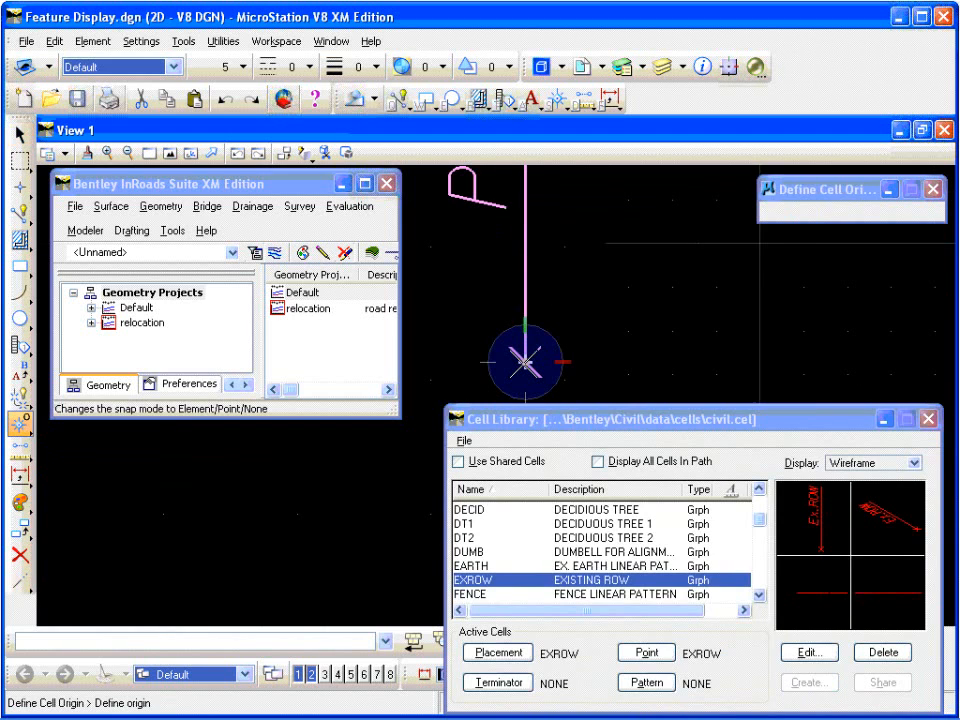
scroll(468, 355, "down", 3)
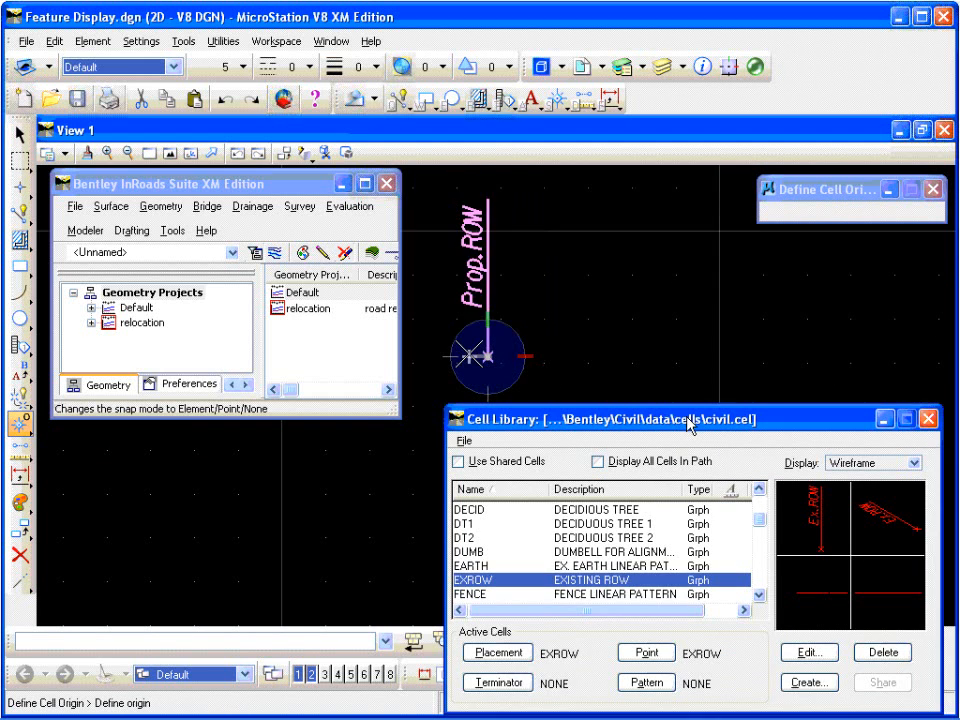
Step: Create a new graphic cell named PROPROW with the description "Proposed ROW" in civil.cel from the selected elements
left_click_drag(688, 420, 598, 395)
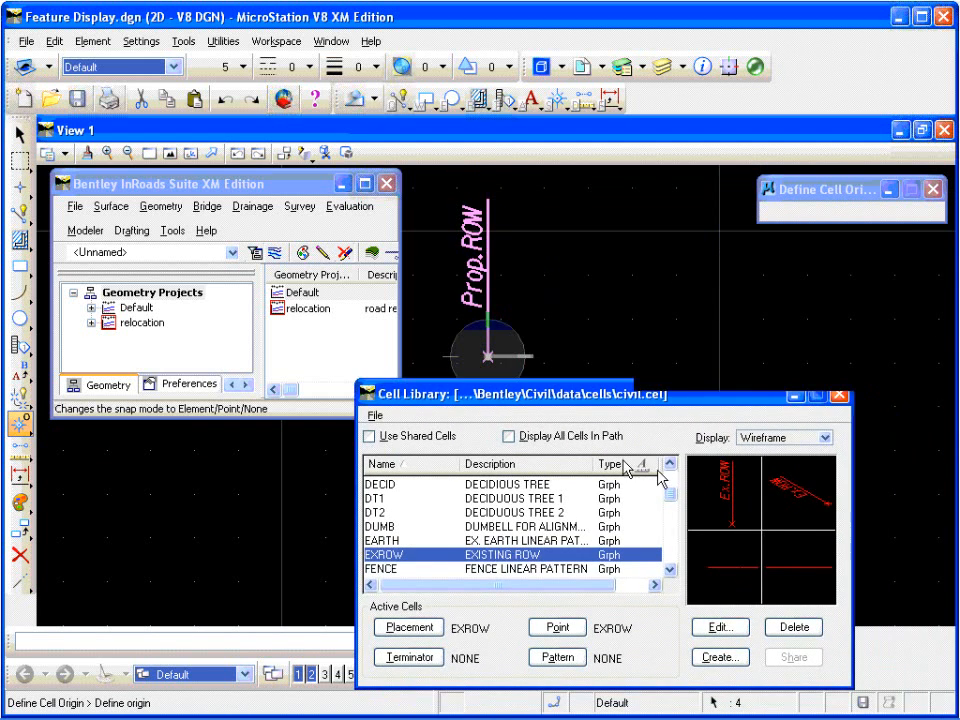
left_click_drag(600, 398, 630, 413)
left_click(720, 657)
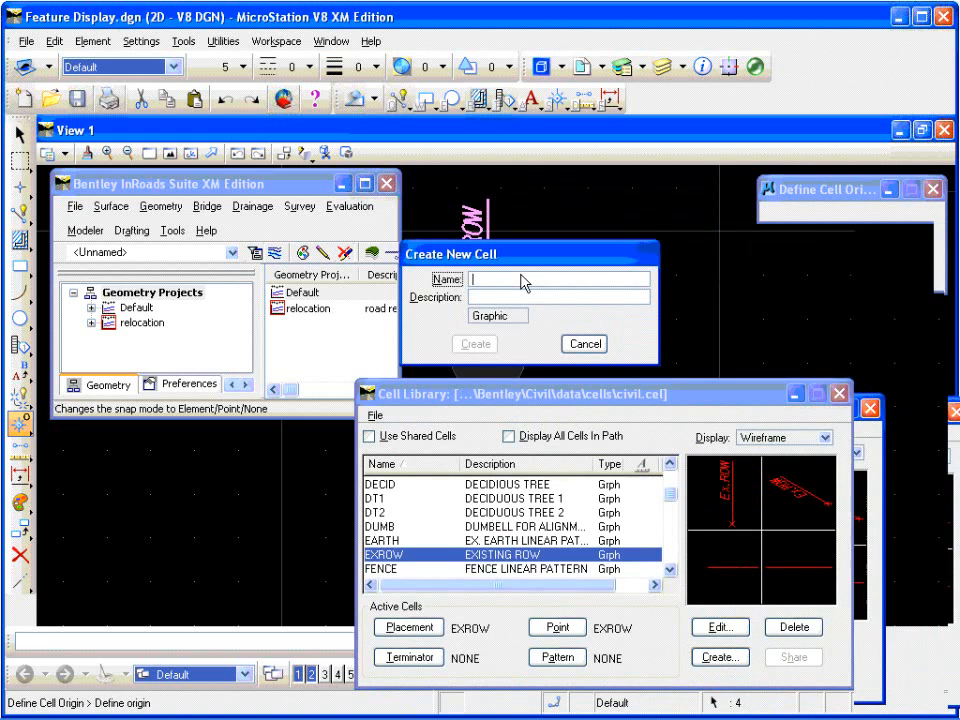
type("PROPROW")
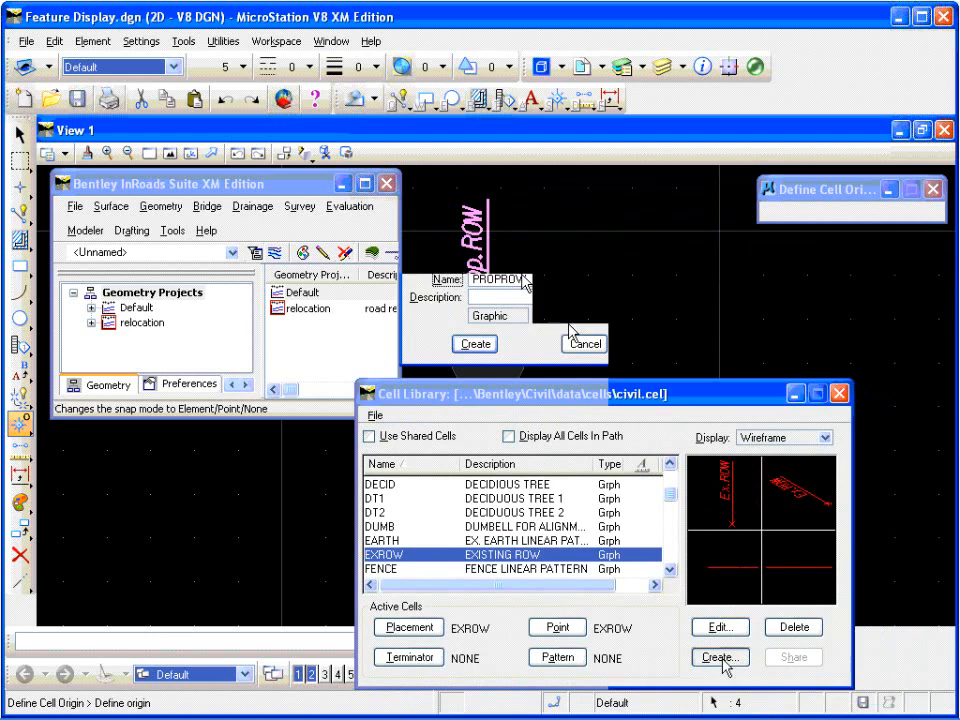
left_click(523, 294)
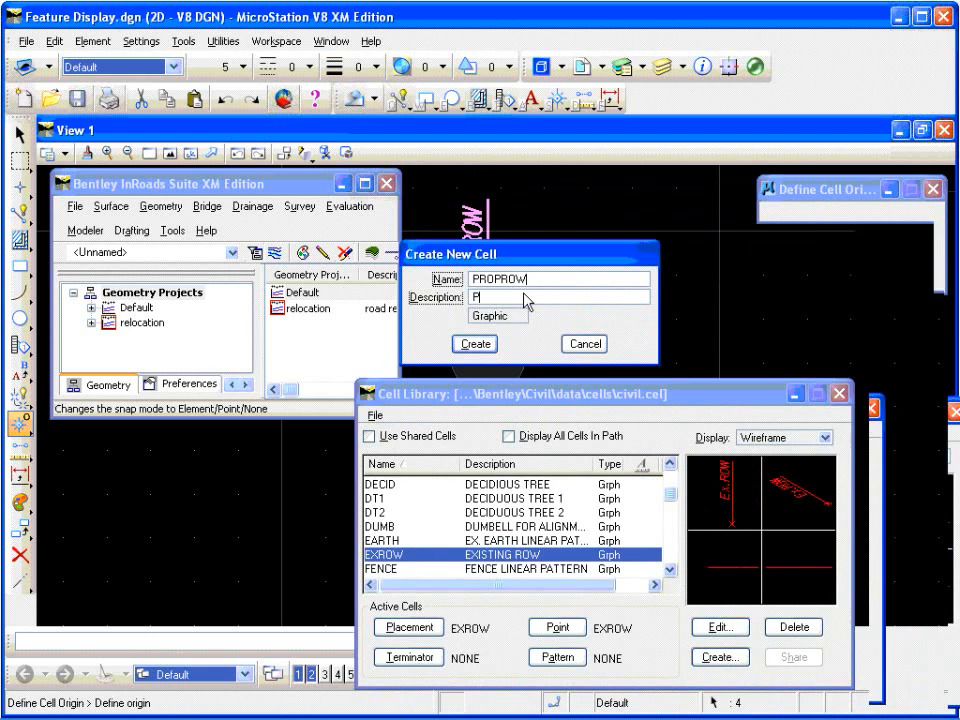
type("Propo")
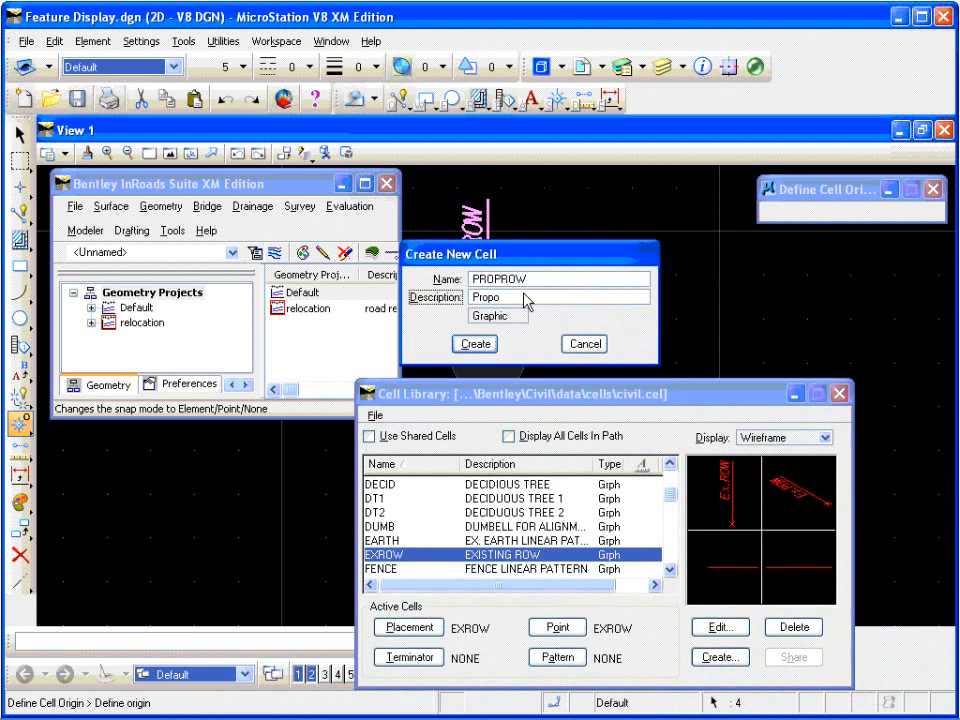
type("sed ROW")
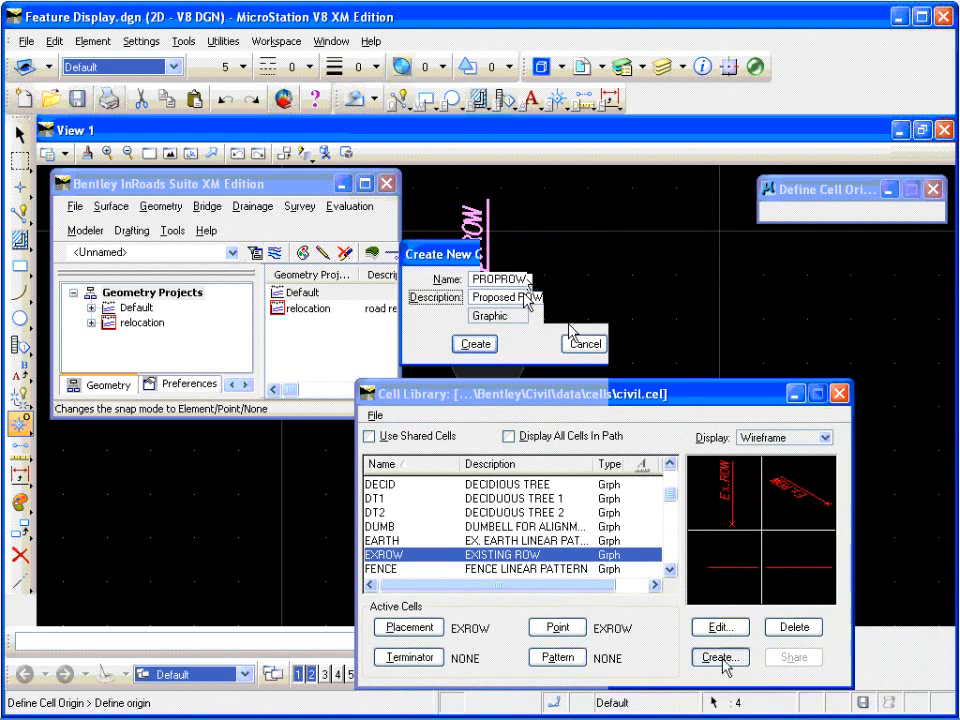
left_click(476, 343)
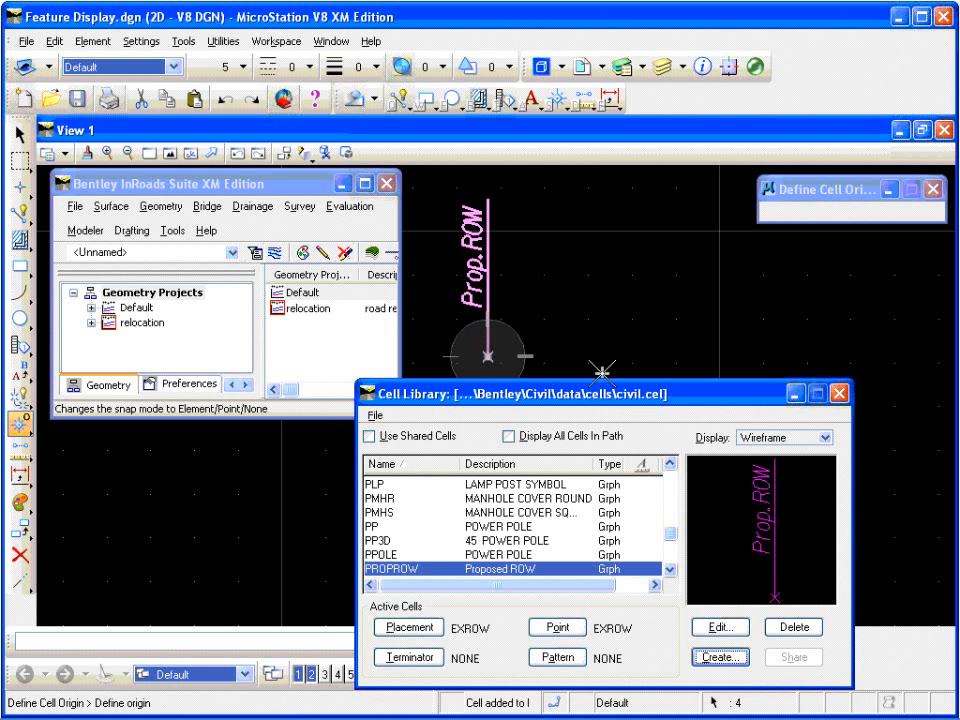
Step: Replace the Prop. ROW label in the drawing with the text PROPUNELEC
left_click_drag(603, 395, 686, 400)
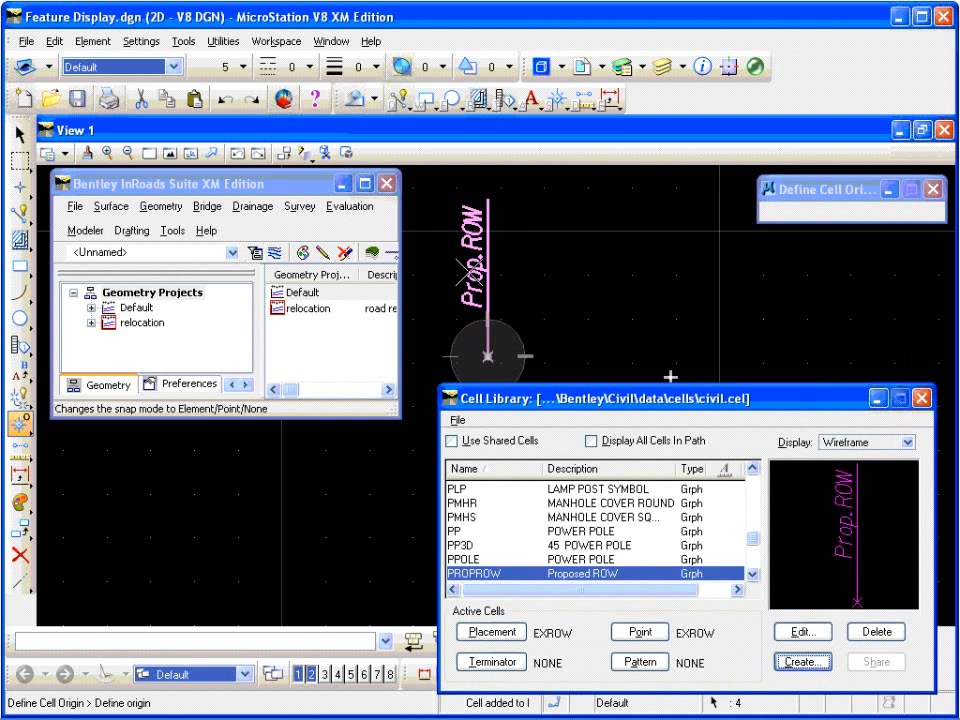
scroll(488, 273, "up", 3)
scroll(527, 281, "down", 3)
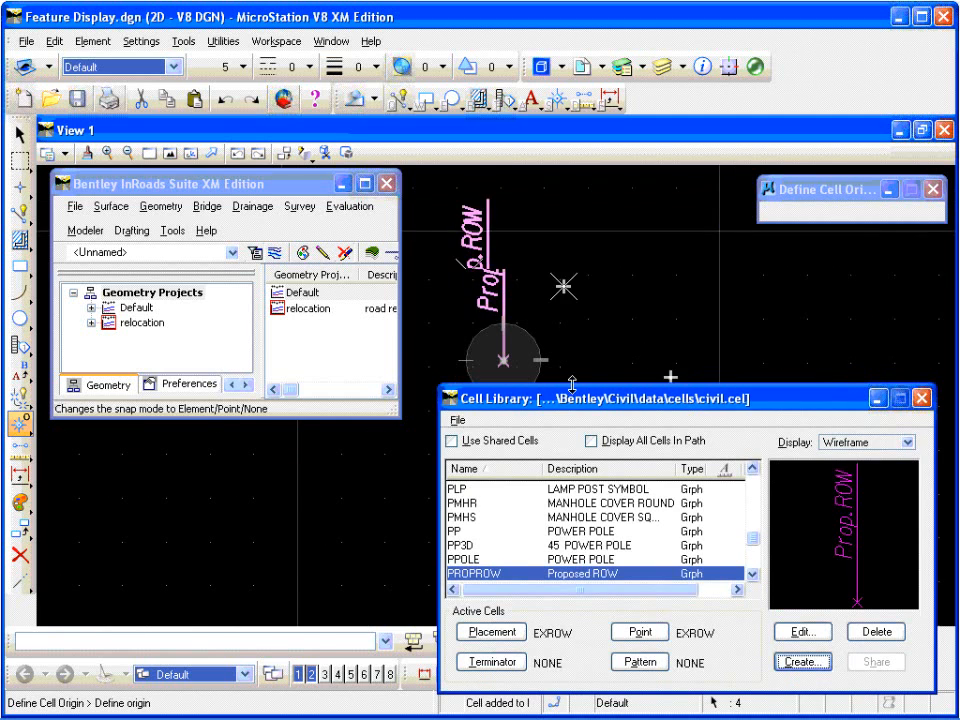
left_click(555, 322)
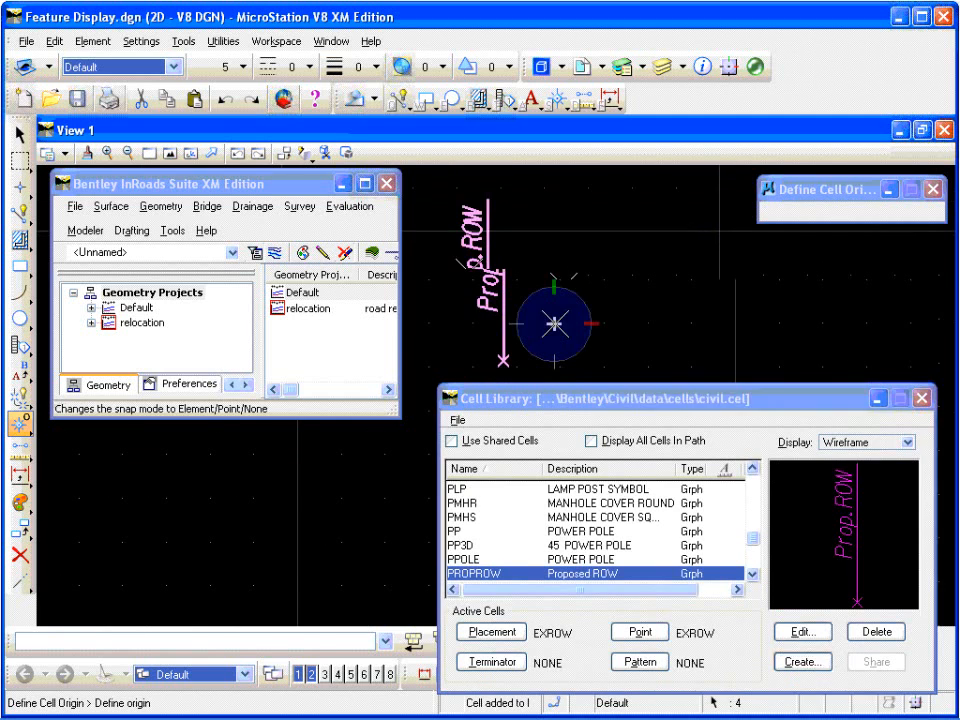
left_click(20, 134)
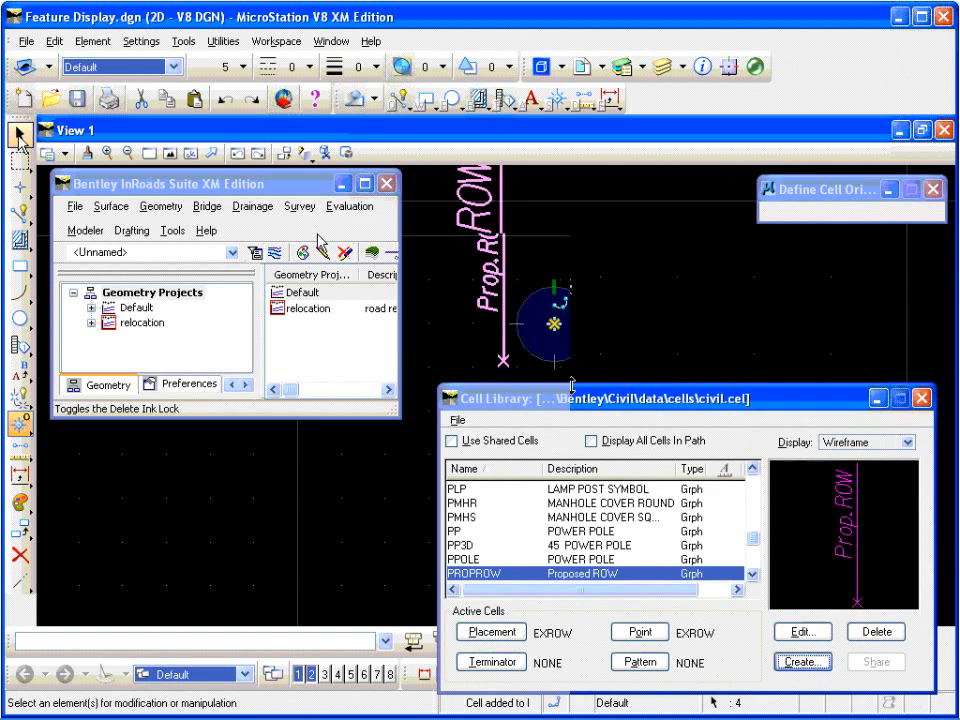
double_click(492, 272)
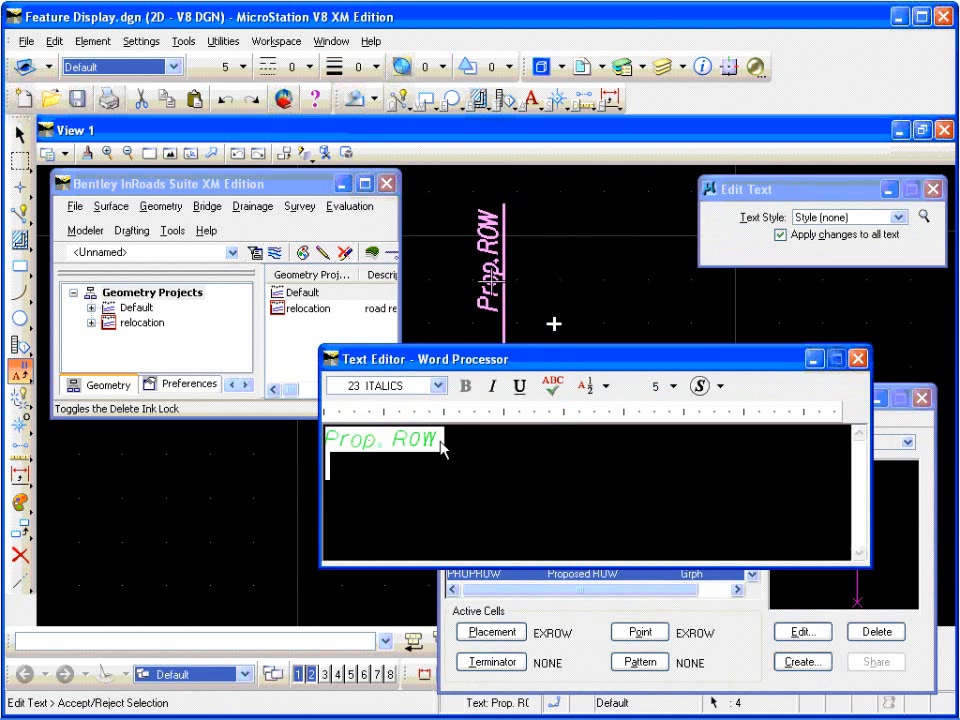
left_click_drag(443, 445, 318, 437)
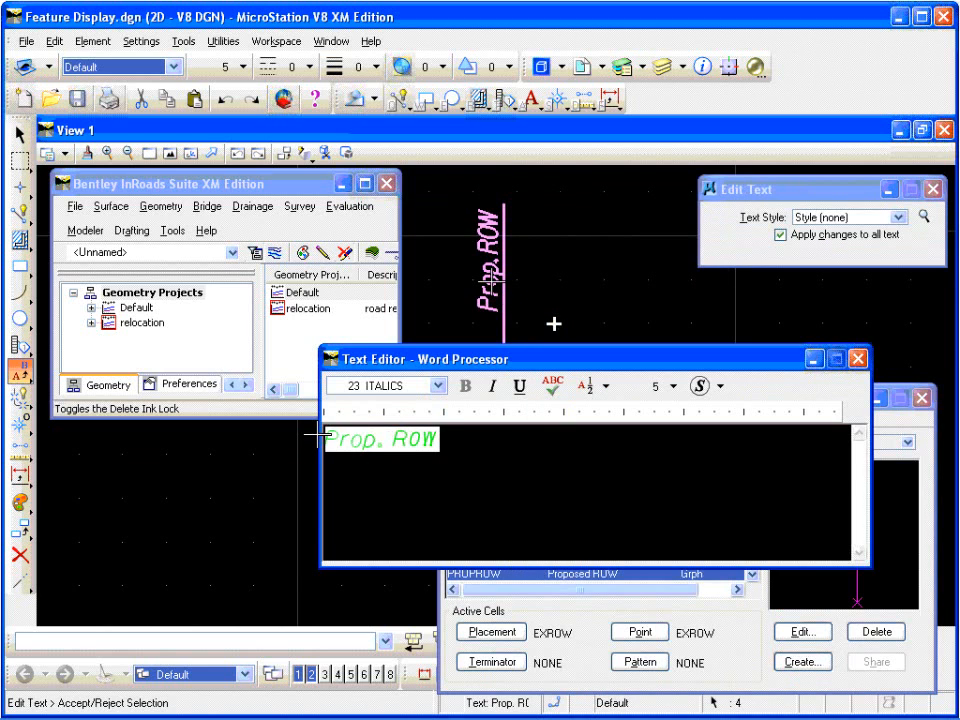
type("PROPUN")
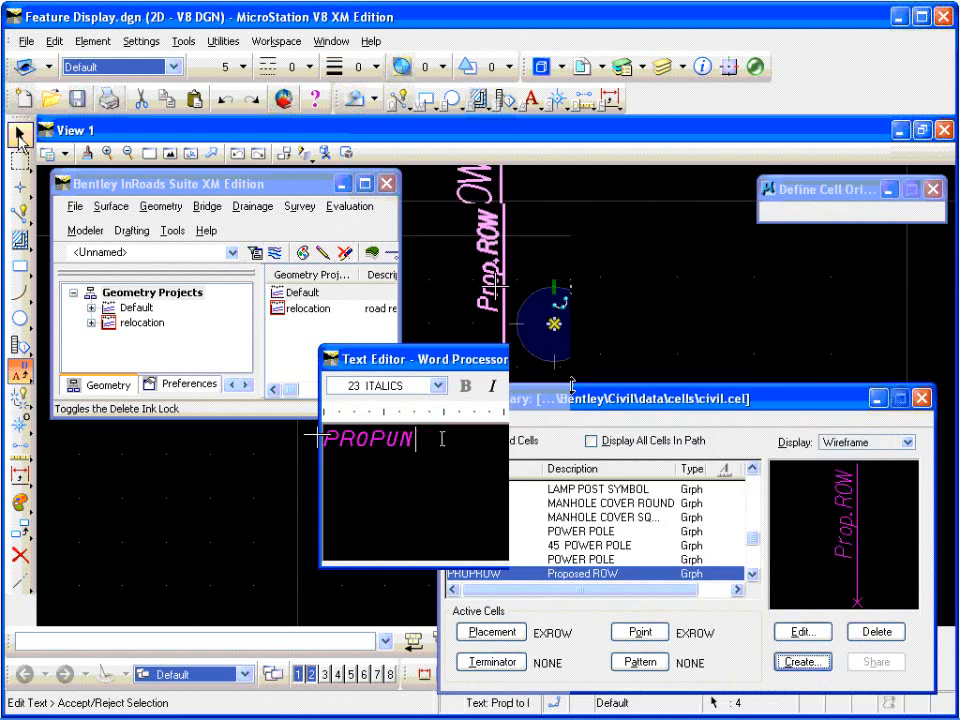
type("ELEC")
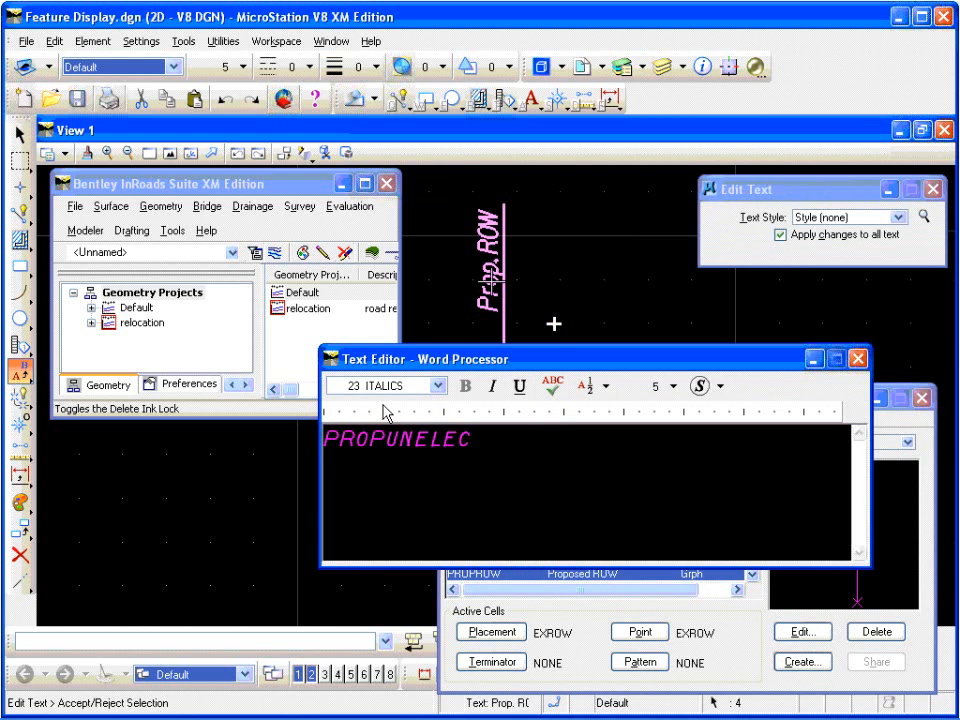
left_click(567, 286)
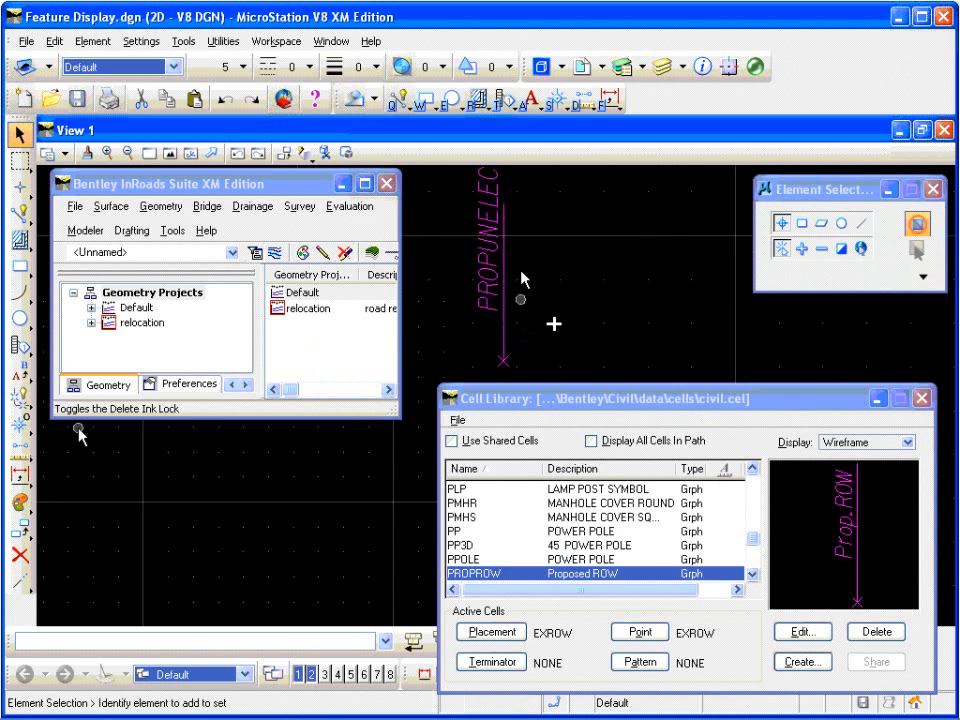
Step: Extend the vertical line beside the PROPUNELEC label upward to just past the end of the text
left_click(18, 580)
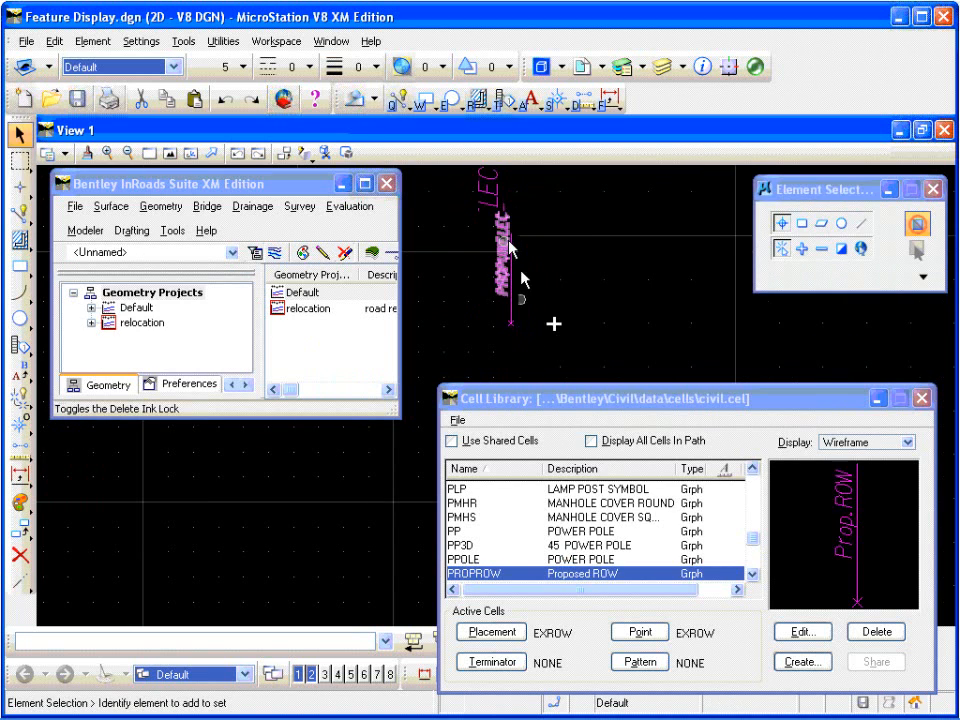
scroll(512, 245, "up", 3)
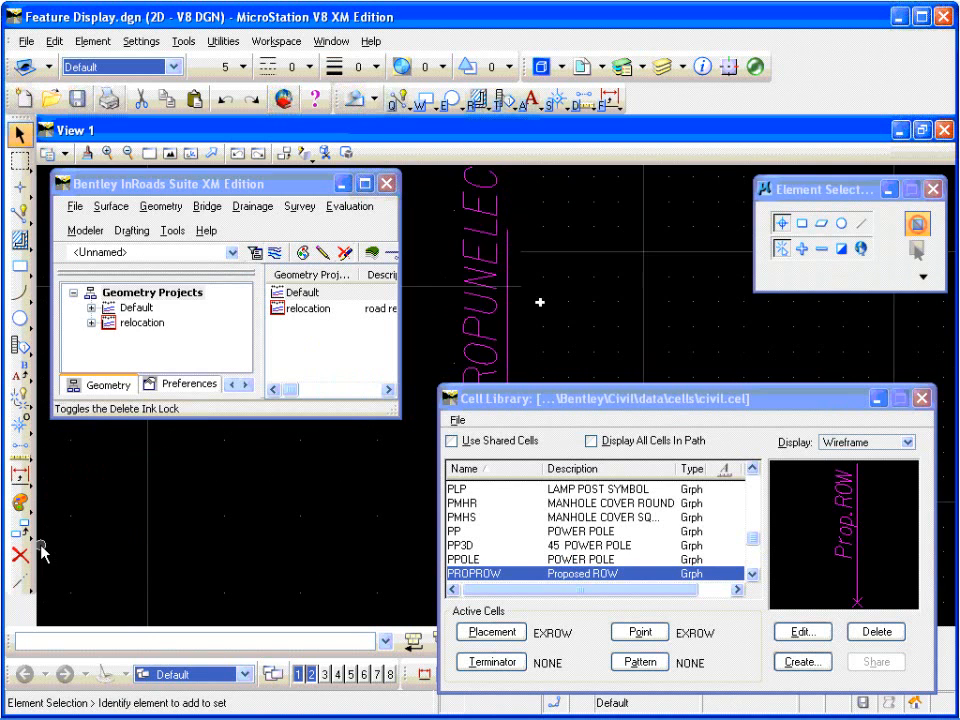
left_click(24, 583)
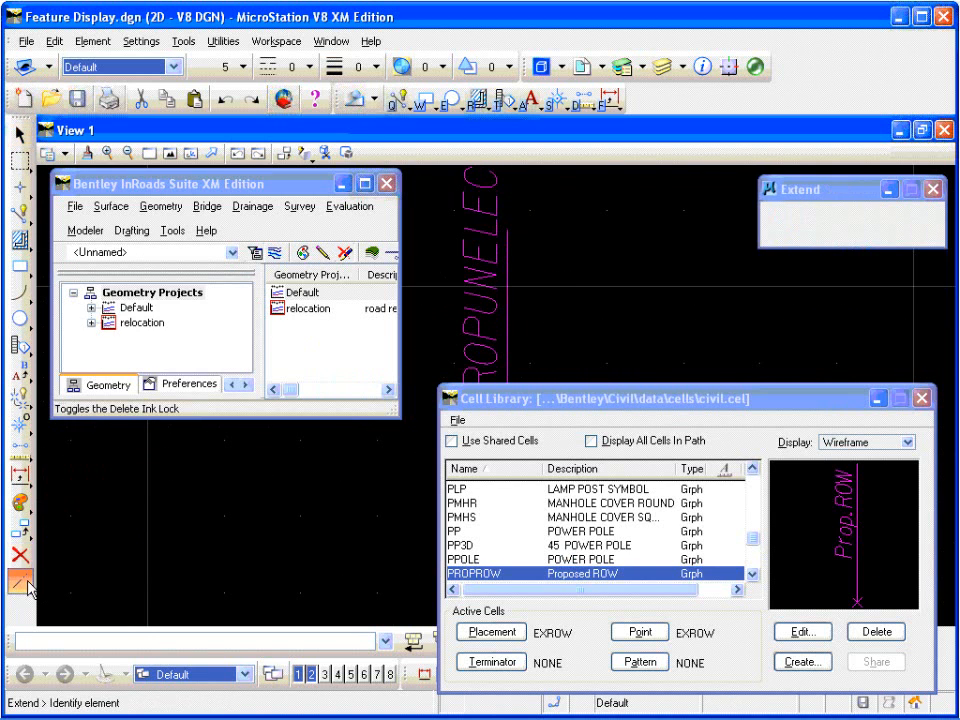
left_click(506, 225)
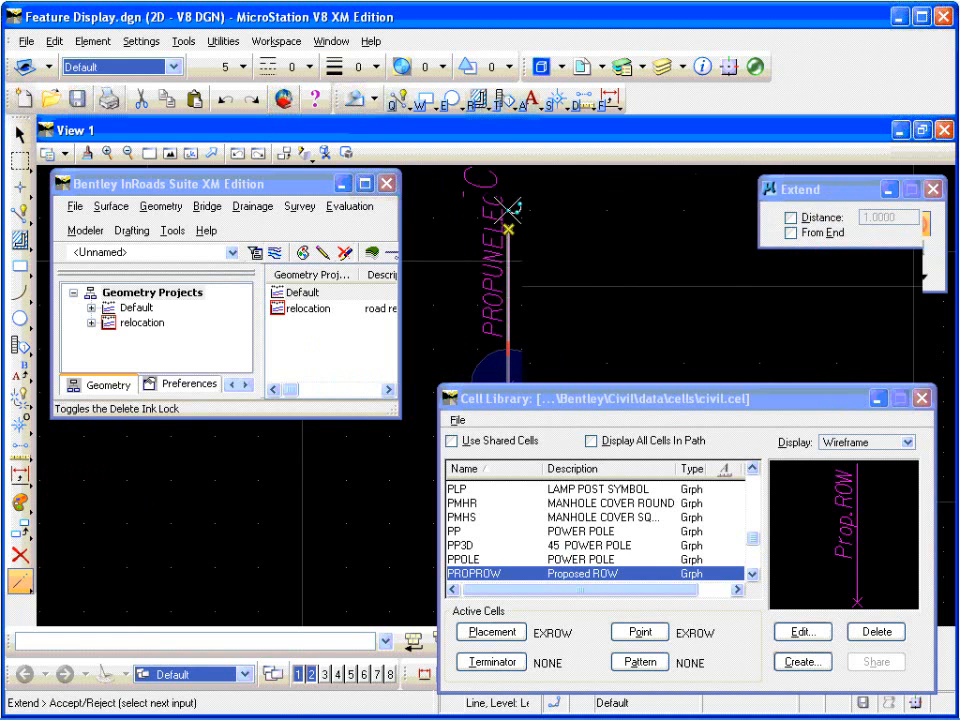
left_click(570, 255)
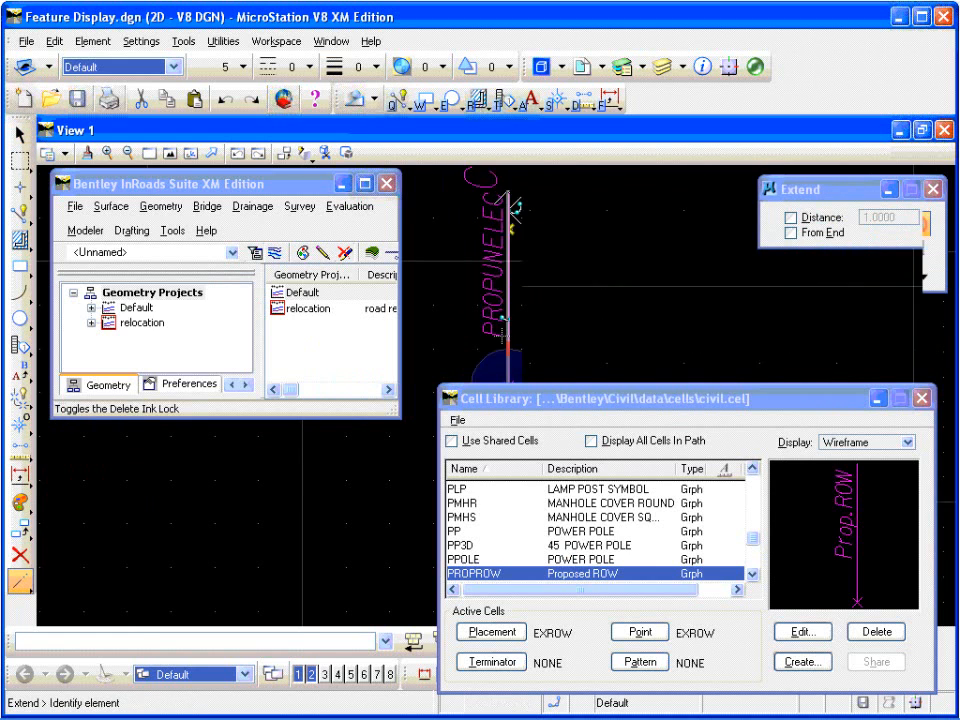
scroll(432, 251, "down", 2)
scroll(432, 251, "up", 2)
scroll(432, 250, "down", 2)
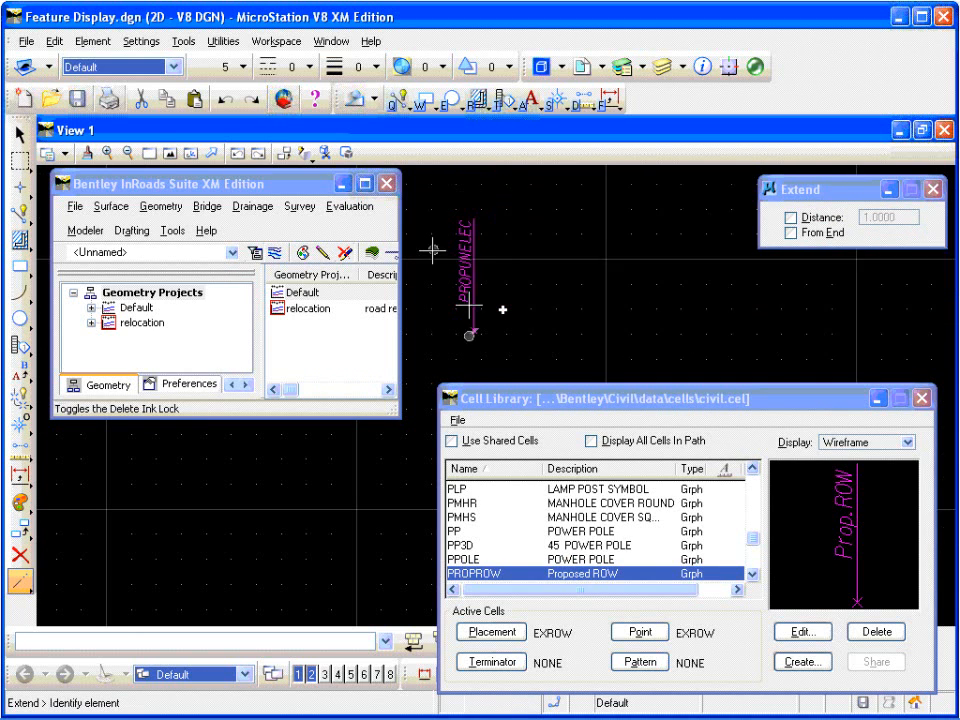
scroll(432, 250, "up", 2)
scroll(432, 251, "down", 2)
Step: Select the PROPUNELEC label, its vertical line and the X, and change their color to 3 (red)
left_click(20, 135)
left_click(466, 252)
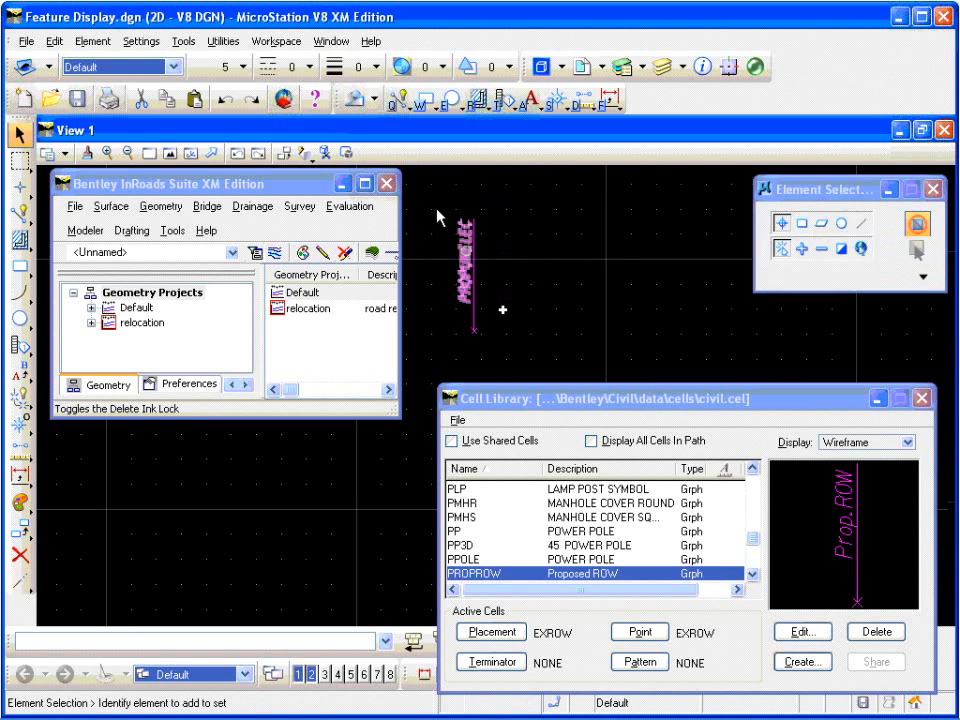
left_click_drag(431, 197, 490, 341)
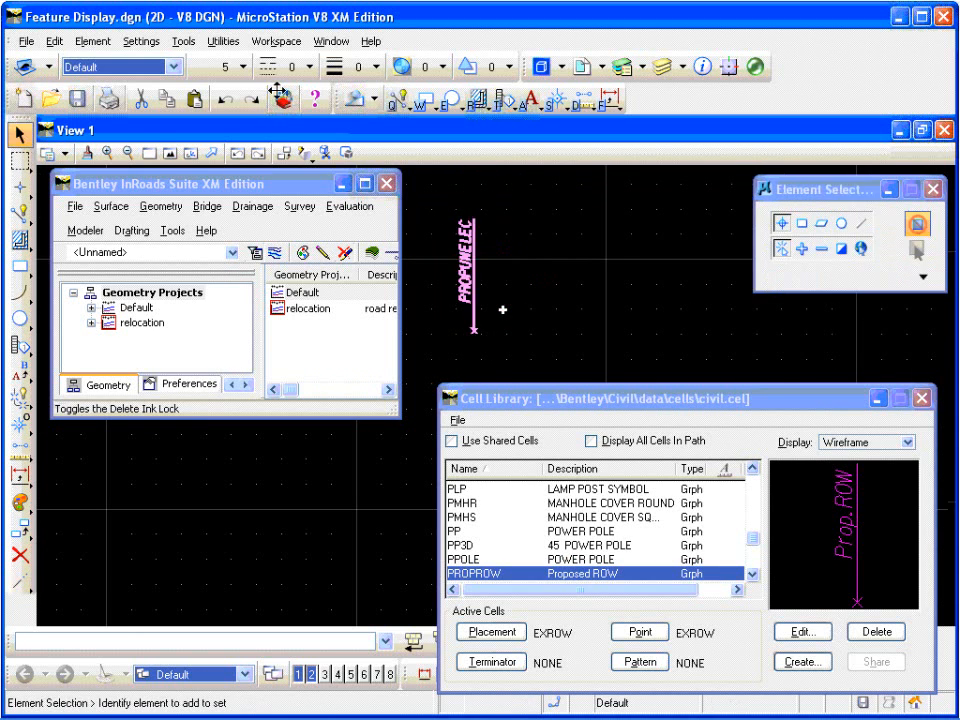
left_click(236, 66)
left_click(248, 152)
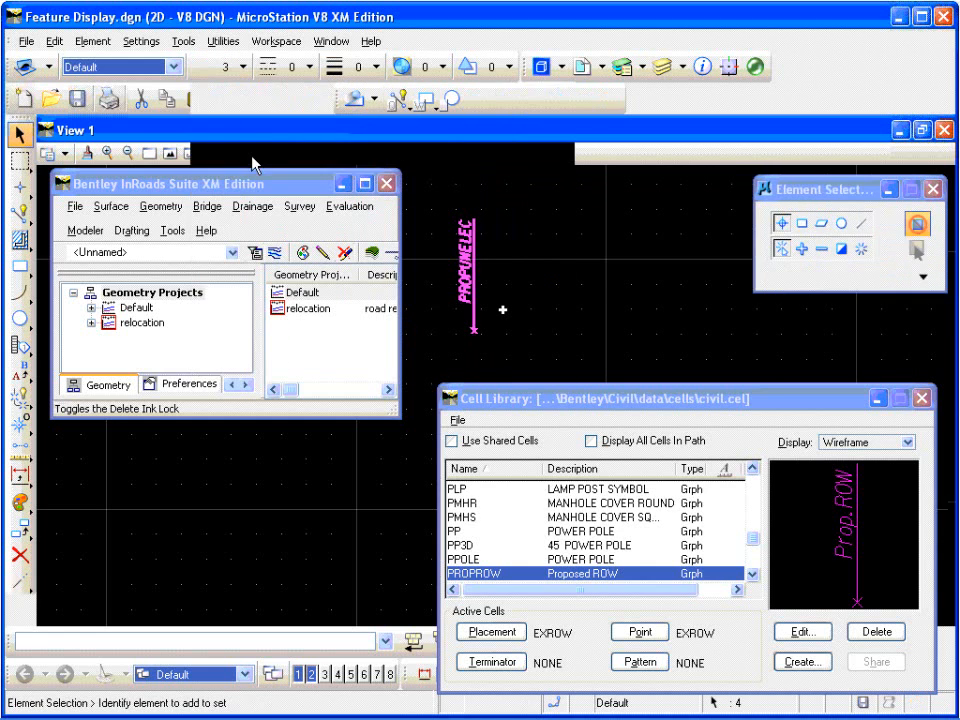
left_click(516, 266)
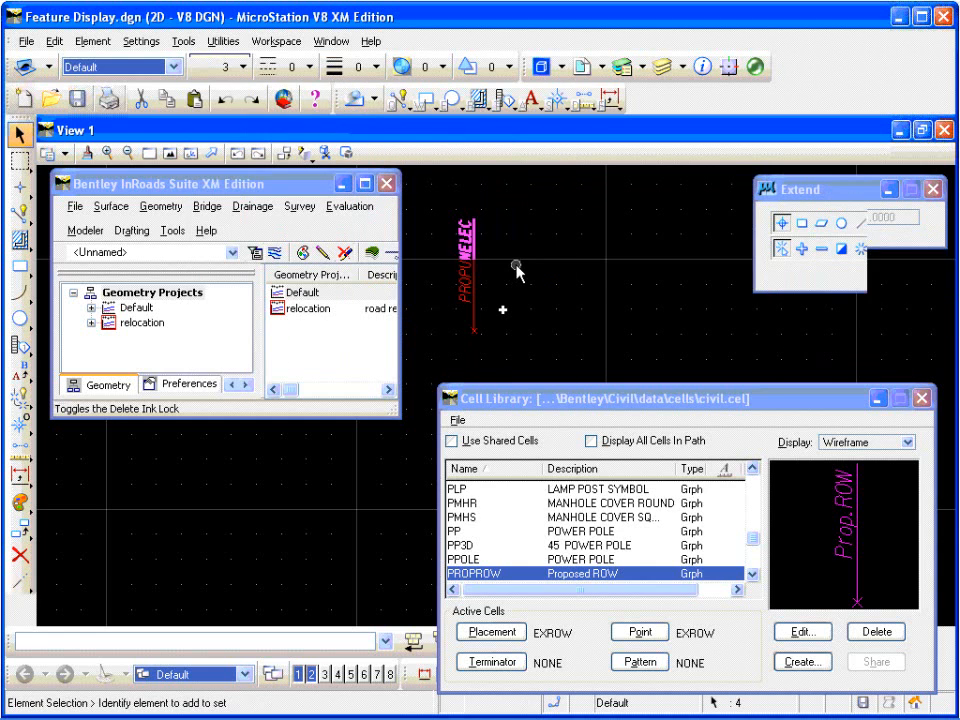
Step: Select all the PROPUNELEC elements and define the cell origin at the center of the X at the line's lower end
left_click_drag(441, 219, 492, 348)
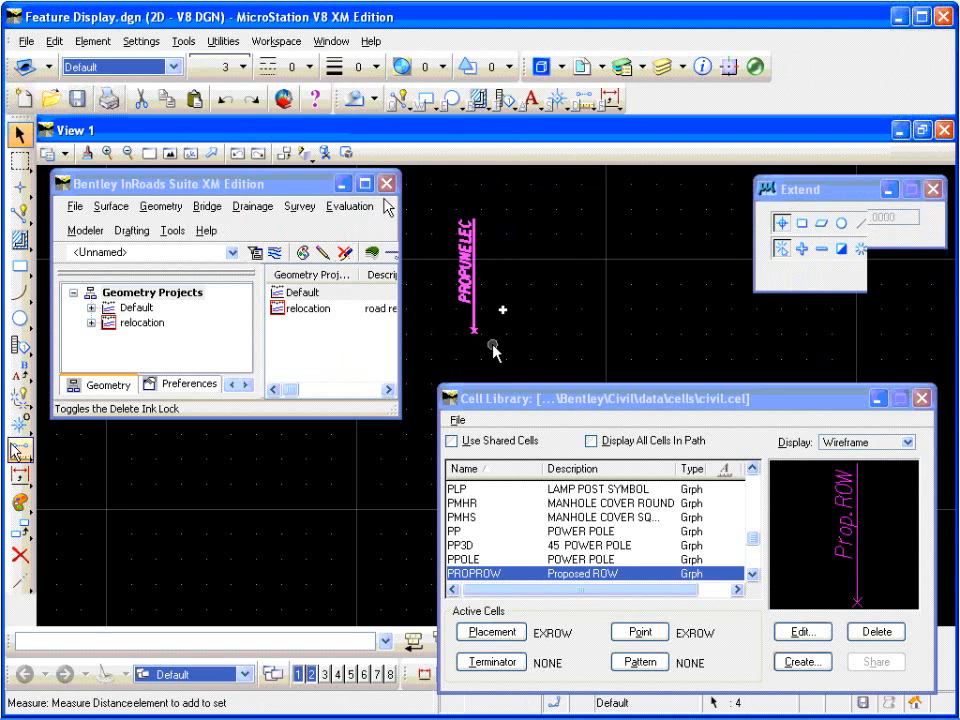
left_click(19, 423)
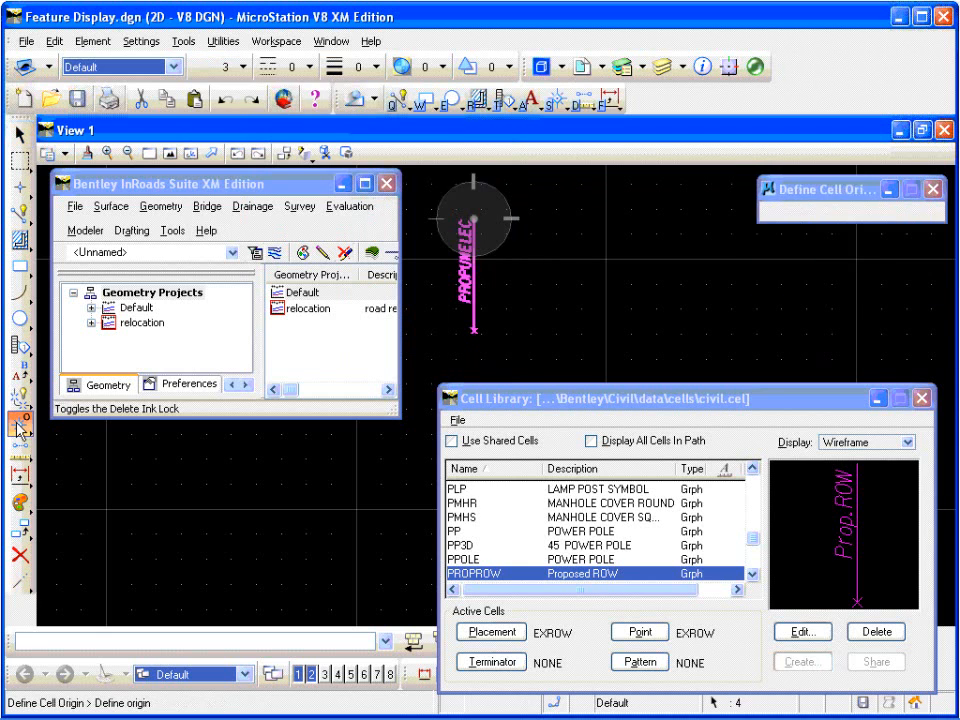
left_click(473, 330)
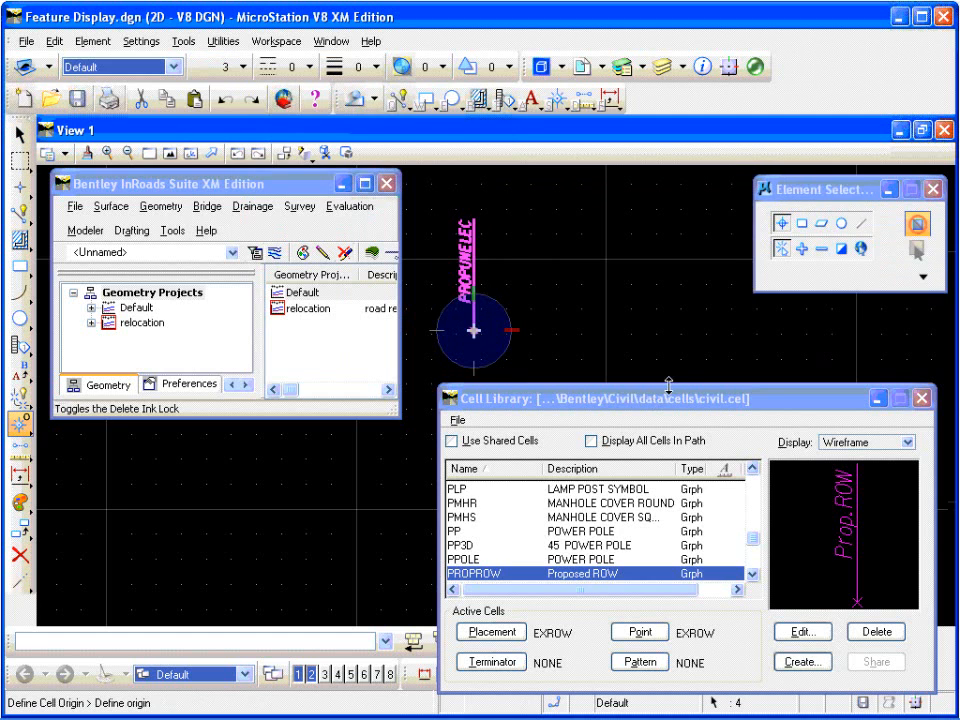
Step: Create a new graphic cell named PROPUNELEC with the description "Proposed Underground Electric" in civil.cel from the selected elements
left_click(818, 669)
type("P")
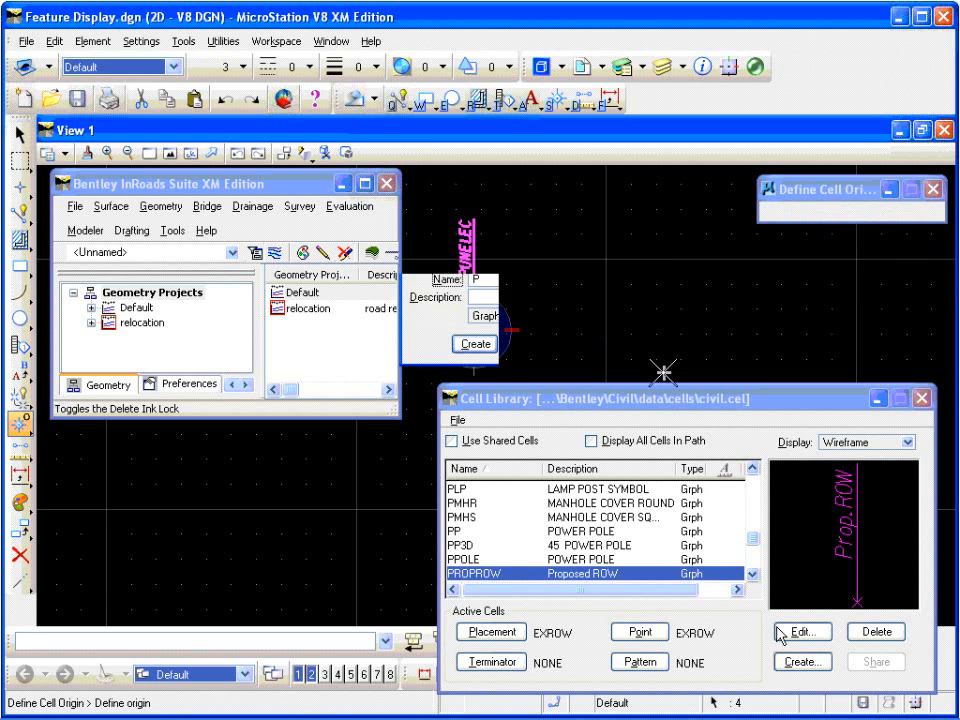
type("ROPUNELEC")
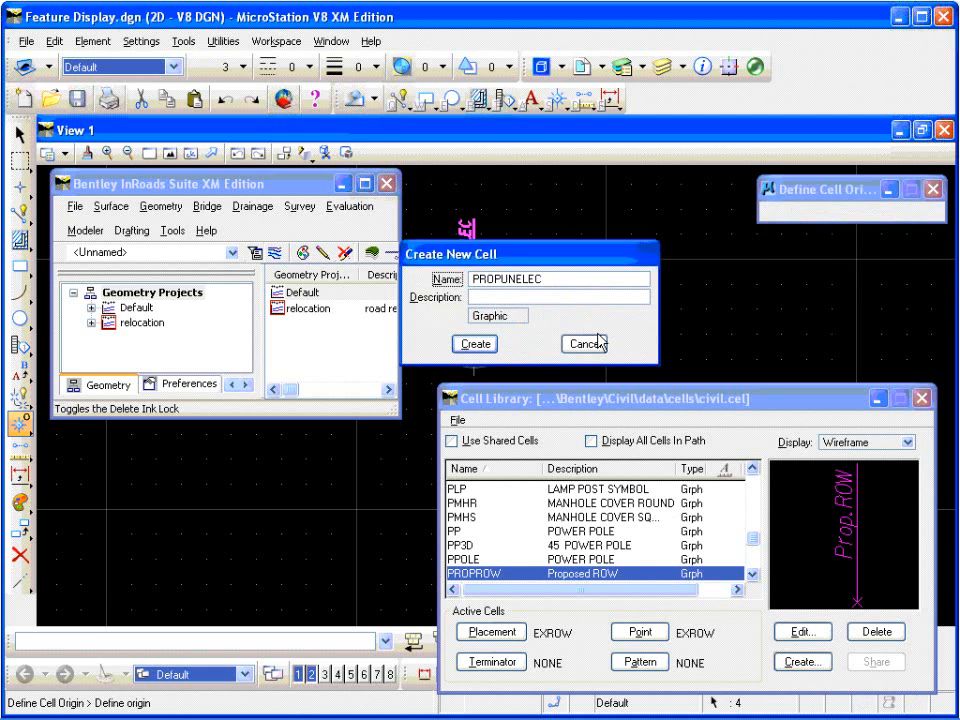
left_click(586, 297)
type("Pr")
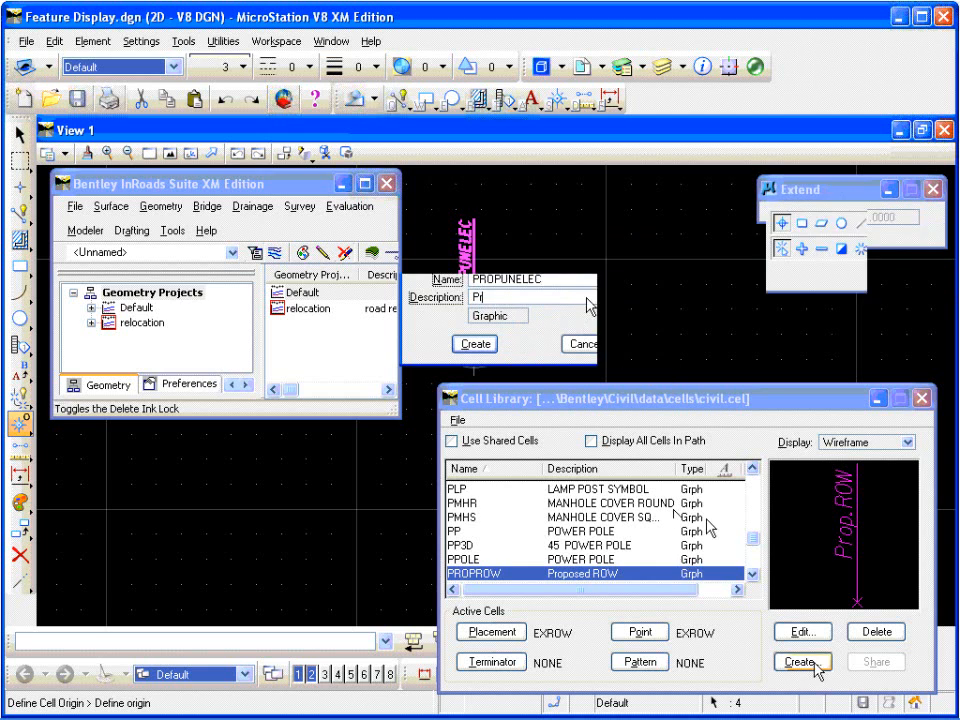
type("opose")
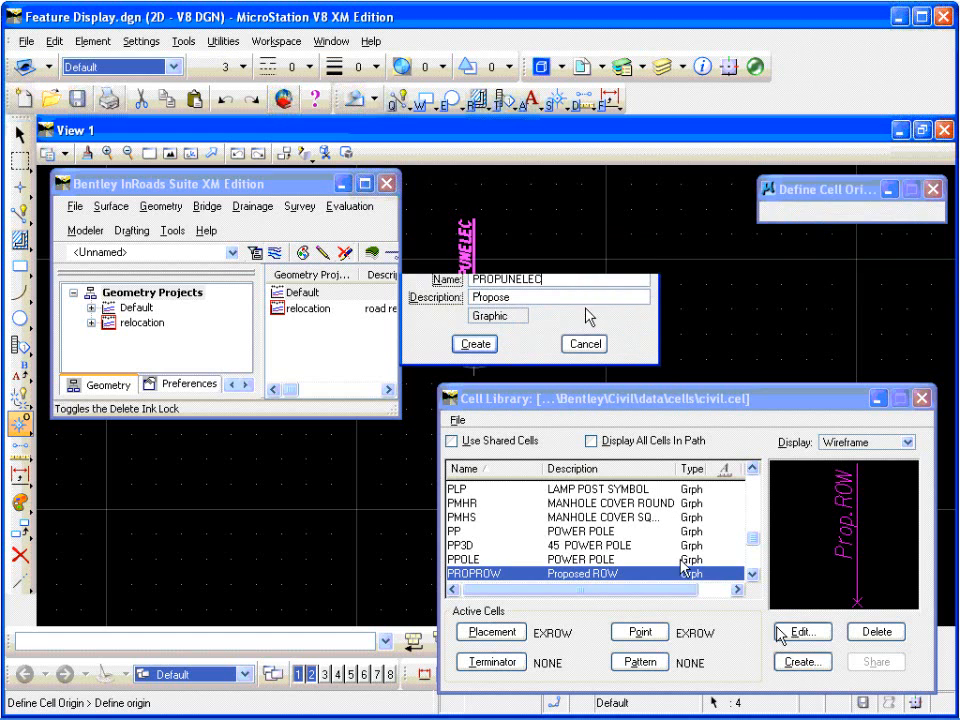
type("d Underground Ele")
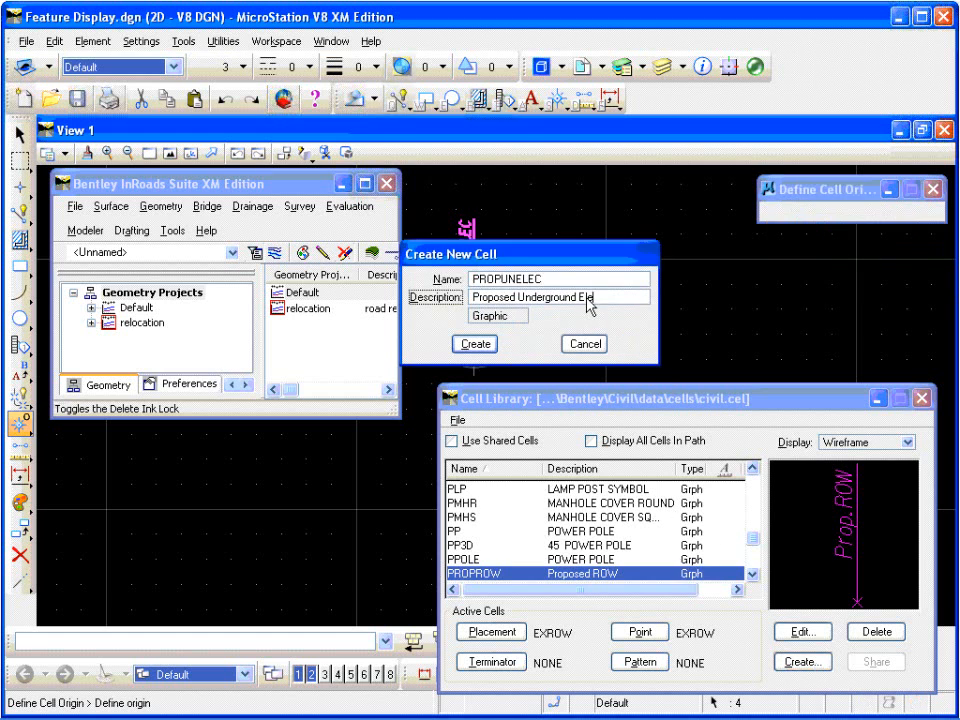
type("ctric")
left_click(478, 344)
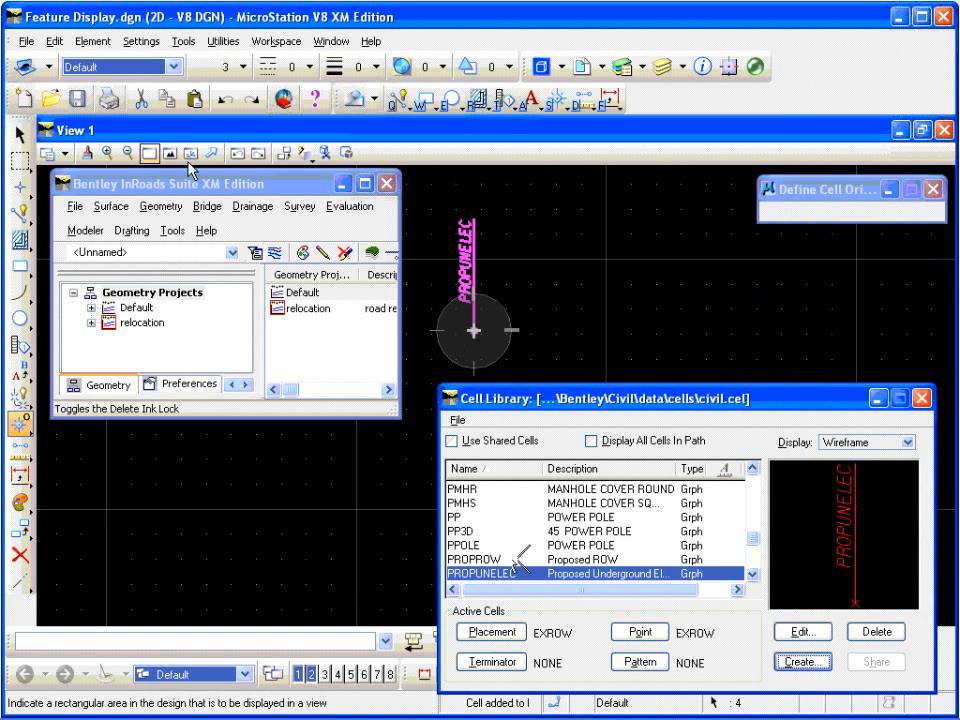
Step: Replace the PROPUNELEC label in the drawing with the text PROPUNTEL
left_click(19, 133)
double_click(464, 273)
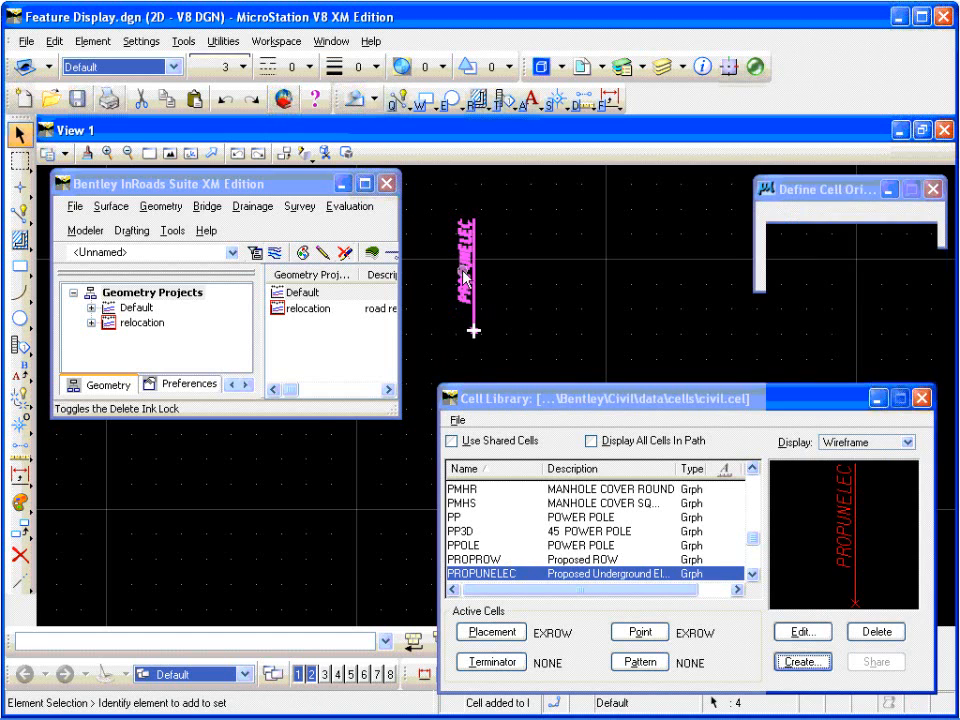
left_click(470, 441)
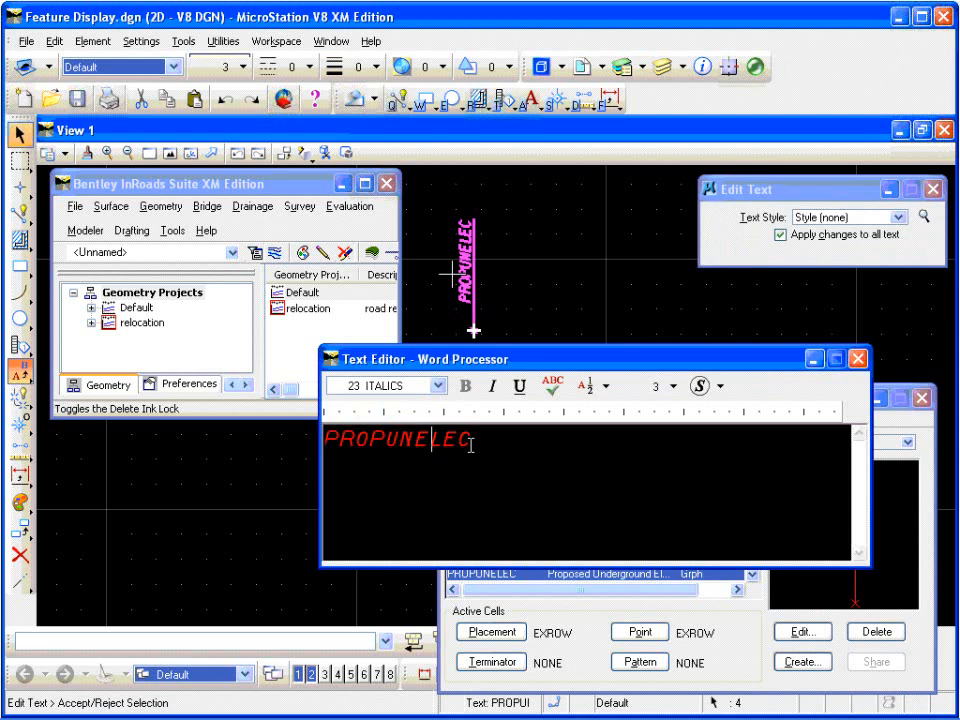
key("BackSpace")
key("BackSpace")
key("BackSpace")
key("BackSpace")
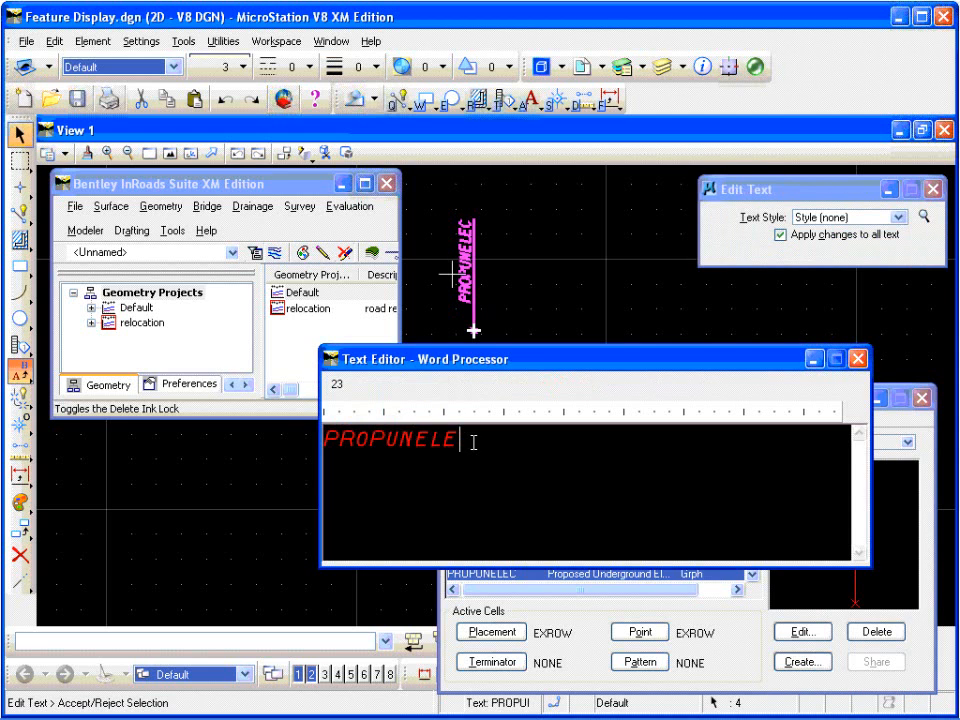
type("T")
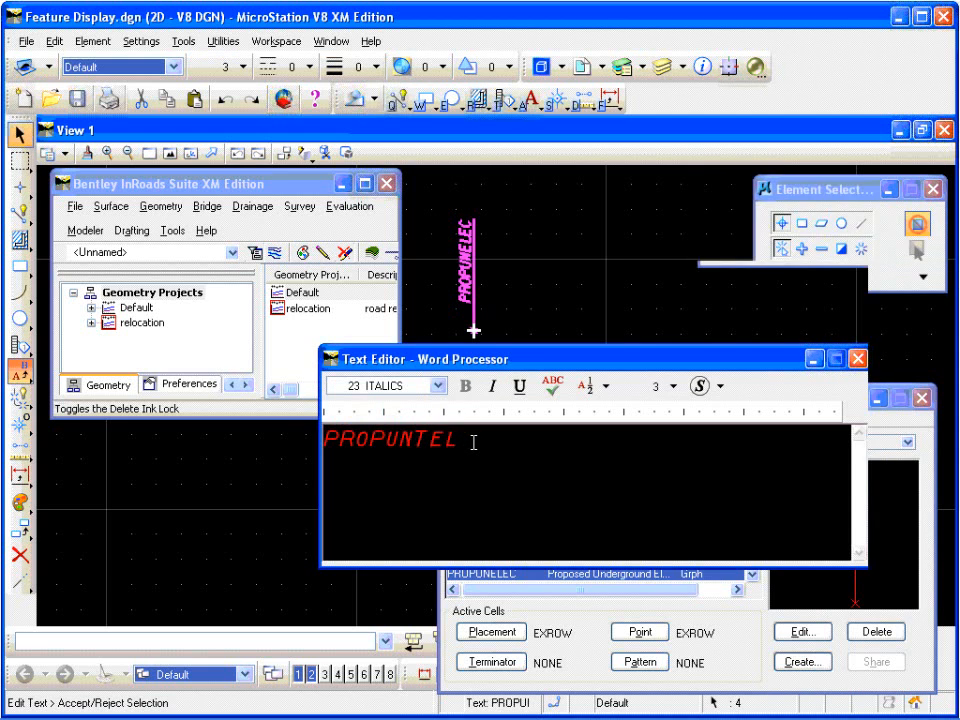
left_click(504, 268)
left_click(504, 270)
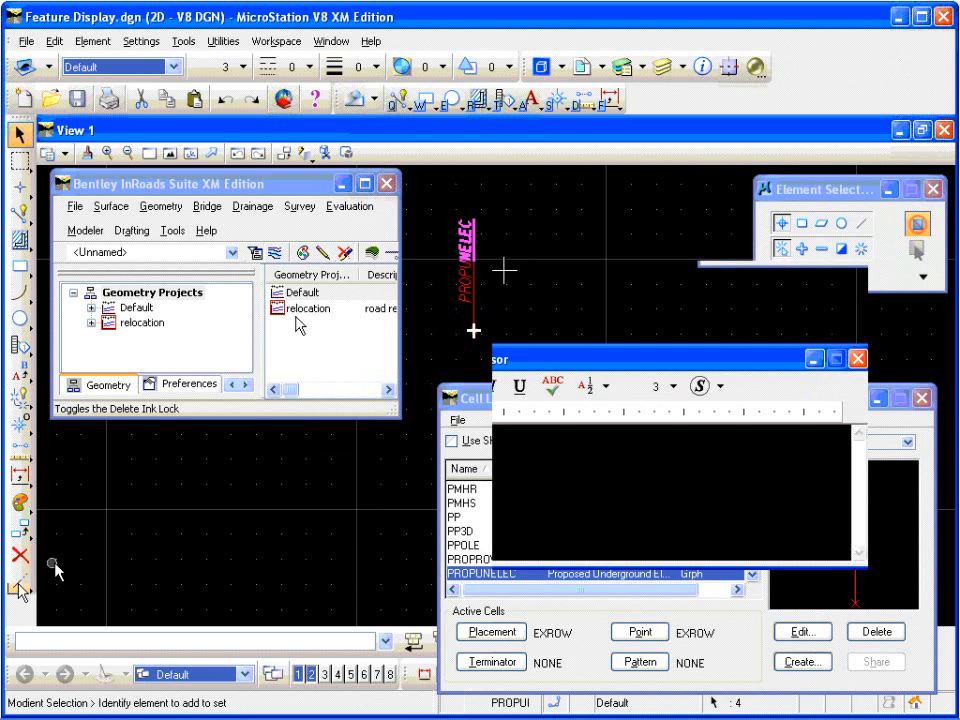
left_click(21, 588)
double_click(504, 270)
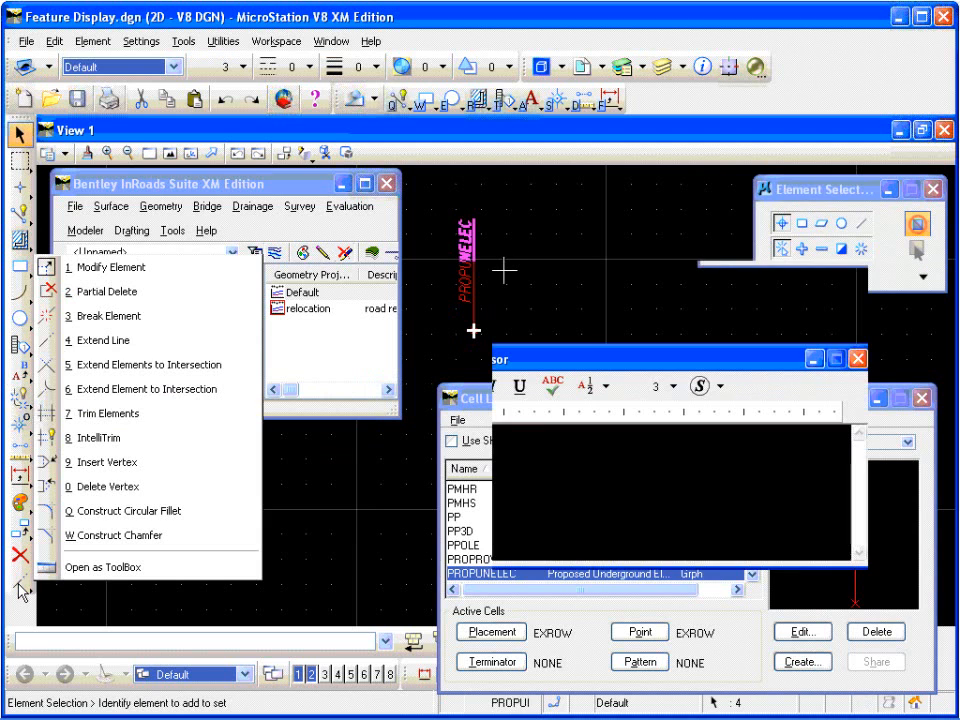
left_click(504, 270)
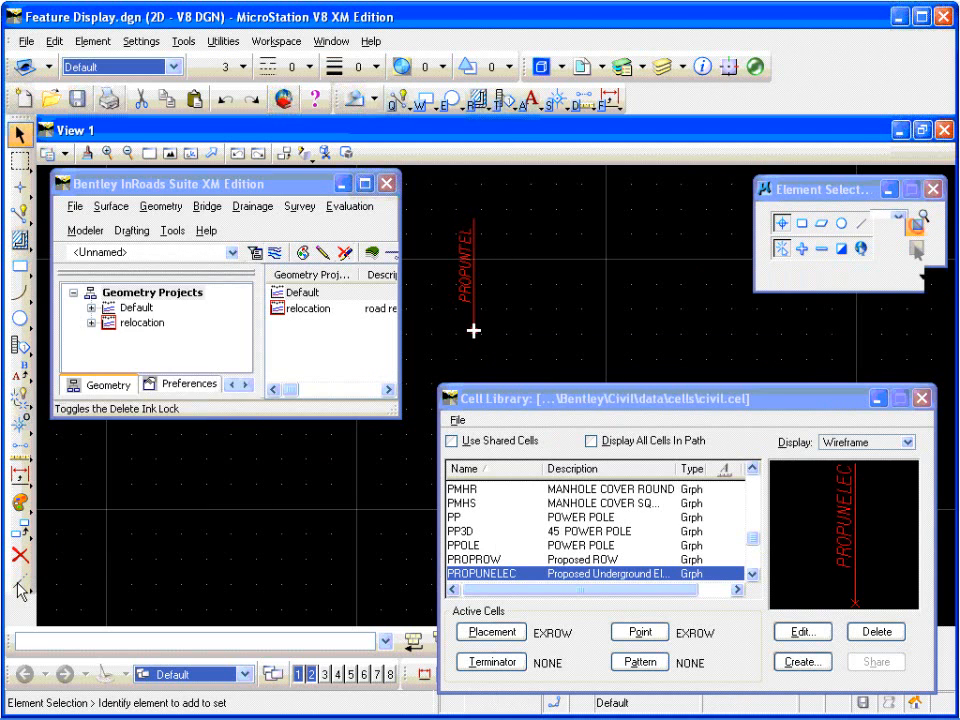
left_click(28, 560)
left_click(503, 256)
left_click(473, 220)
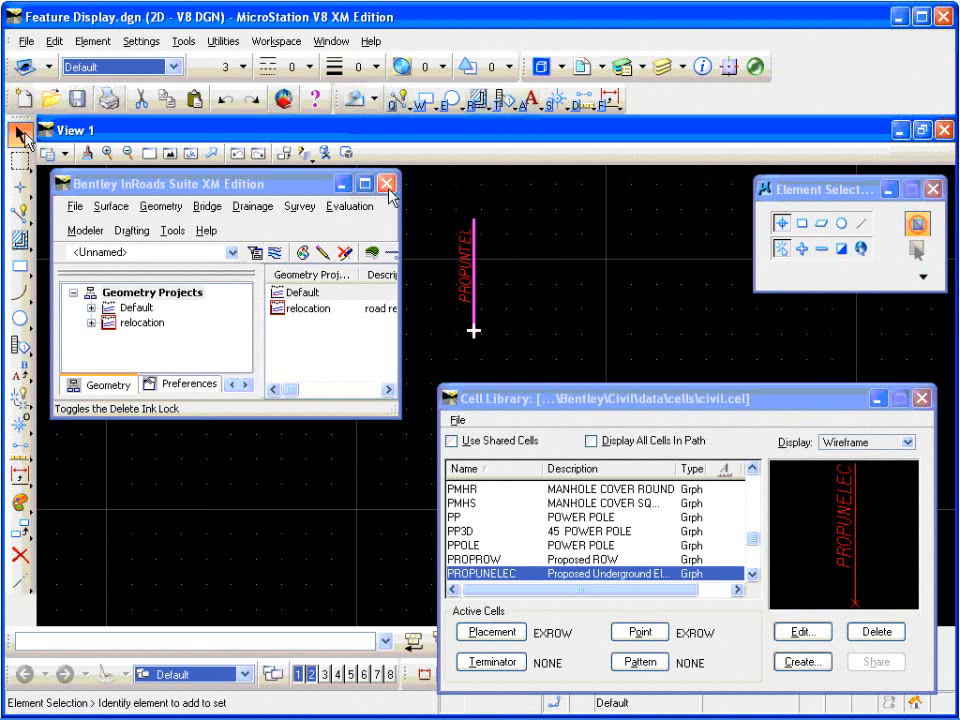
Step: Select the PROPUNTEL label, its vertical line and the X, and change their color to 4 (yellow)
left_click_drag(443, 201, 494, 358)
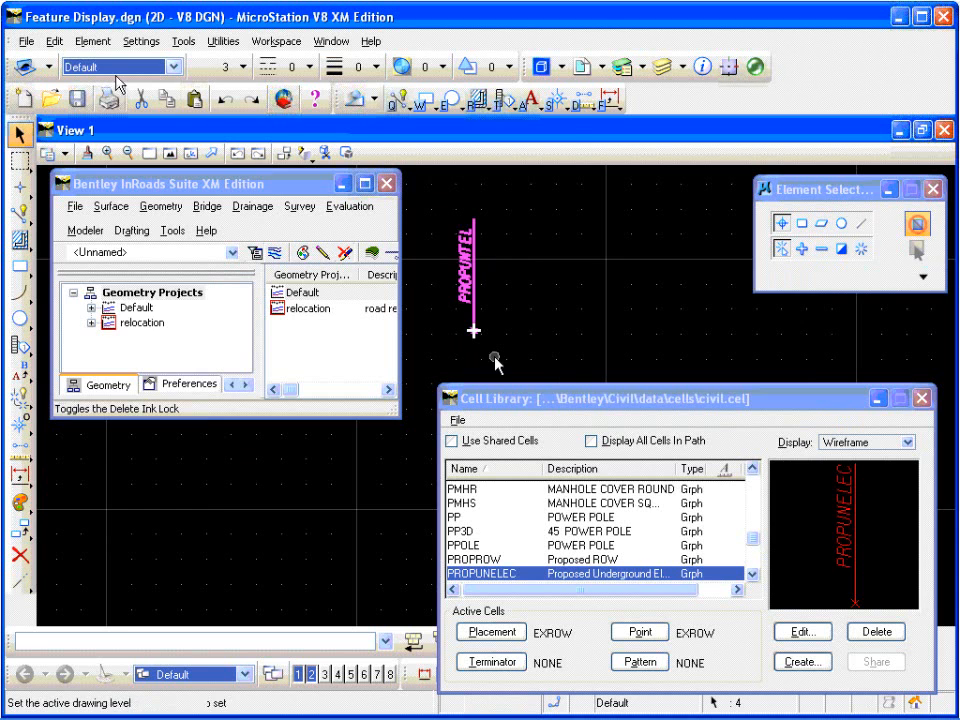
left_click(220, 75)
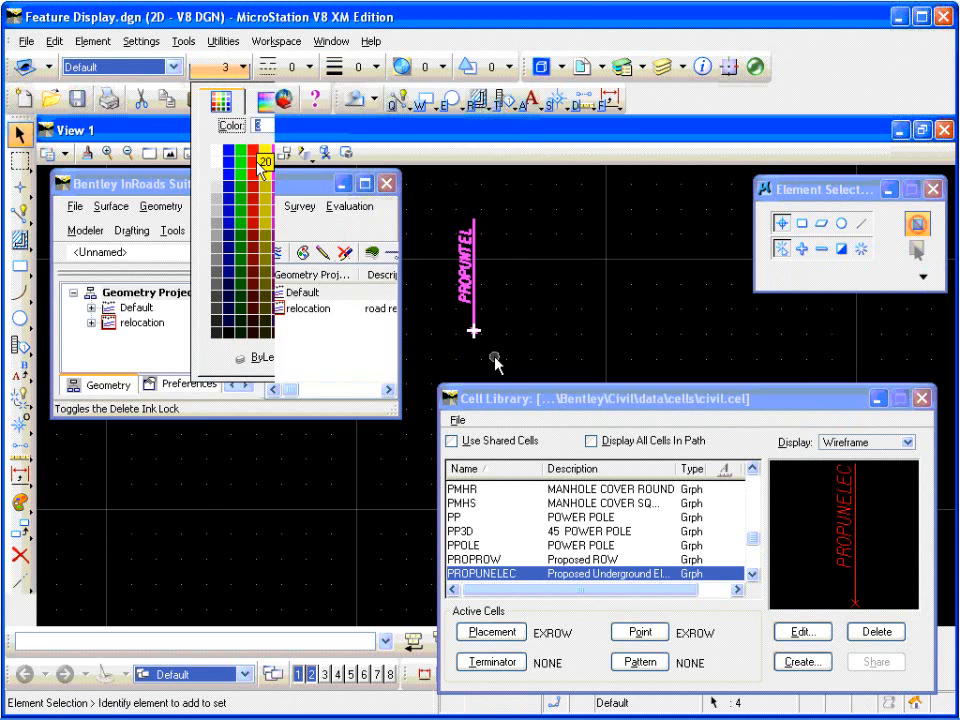
left_click(266, 151)
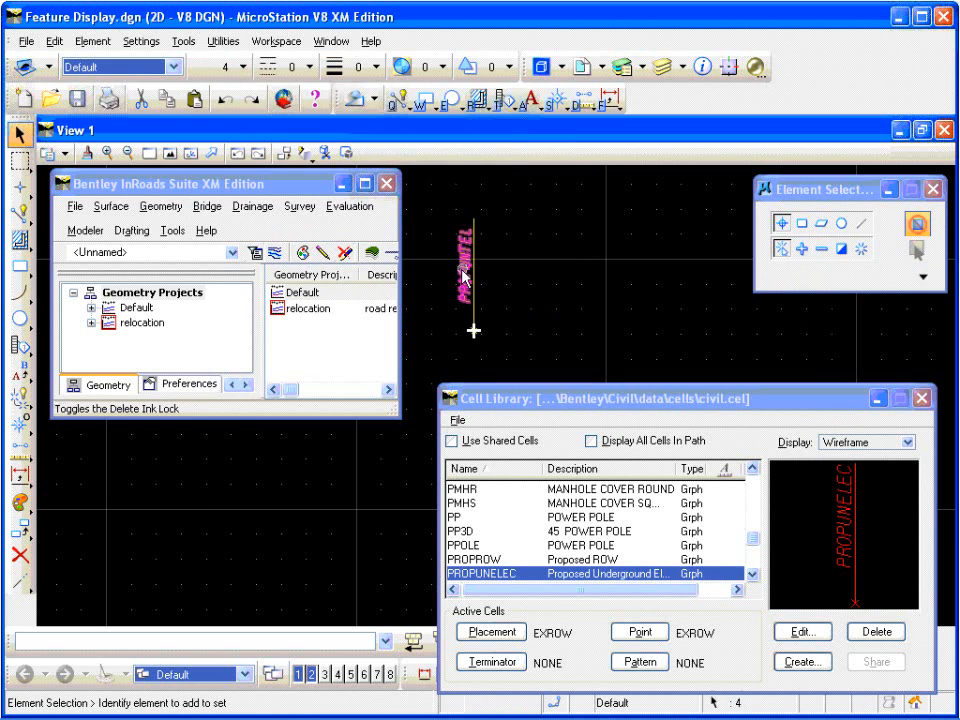
left_click(508, 273)
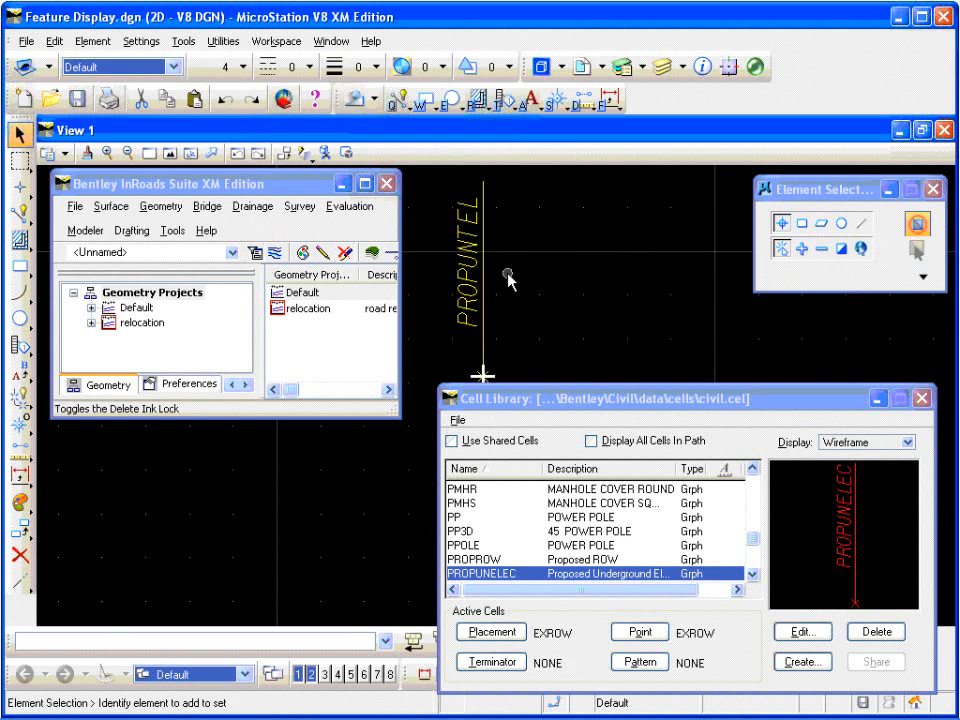
Step: Select all the PROPUNTEL elements and define the cell origin at the center of the X at the line's lower end
scroll(491, 262, "down", 3)
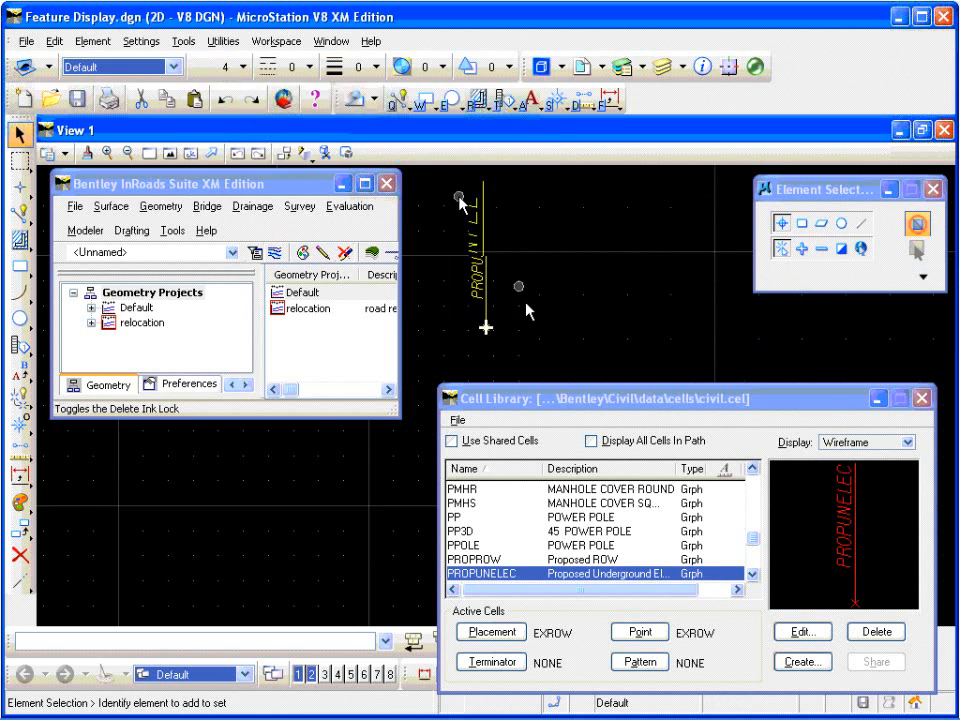
left_click_drag(459, 197, 512, 346)
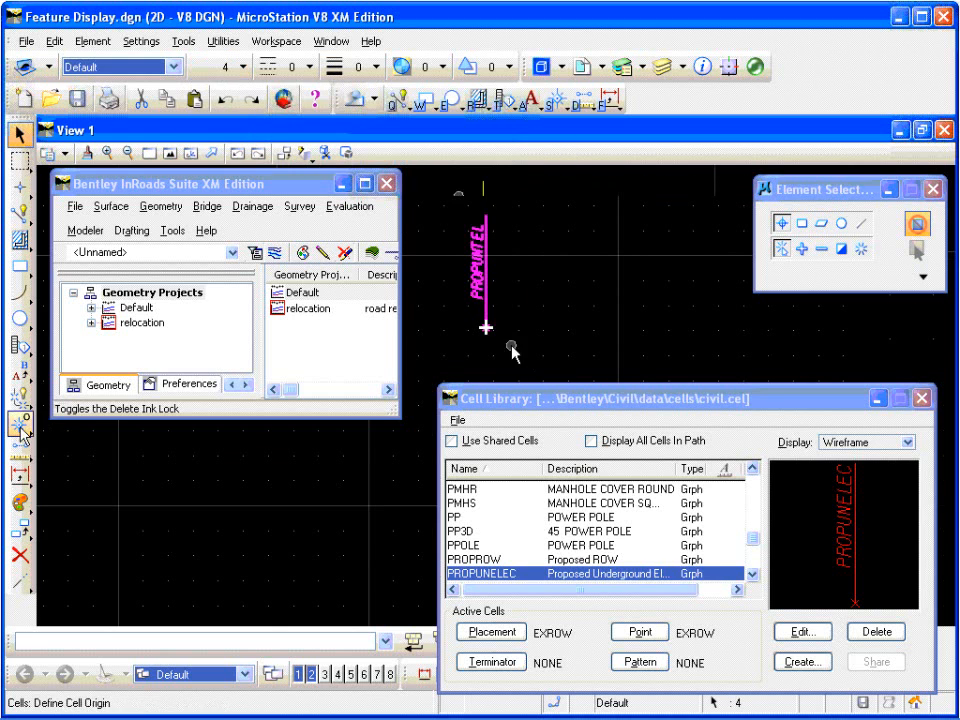
left_click(20, 426)
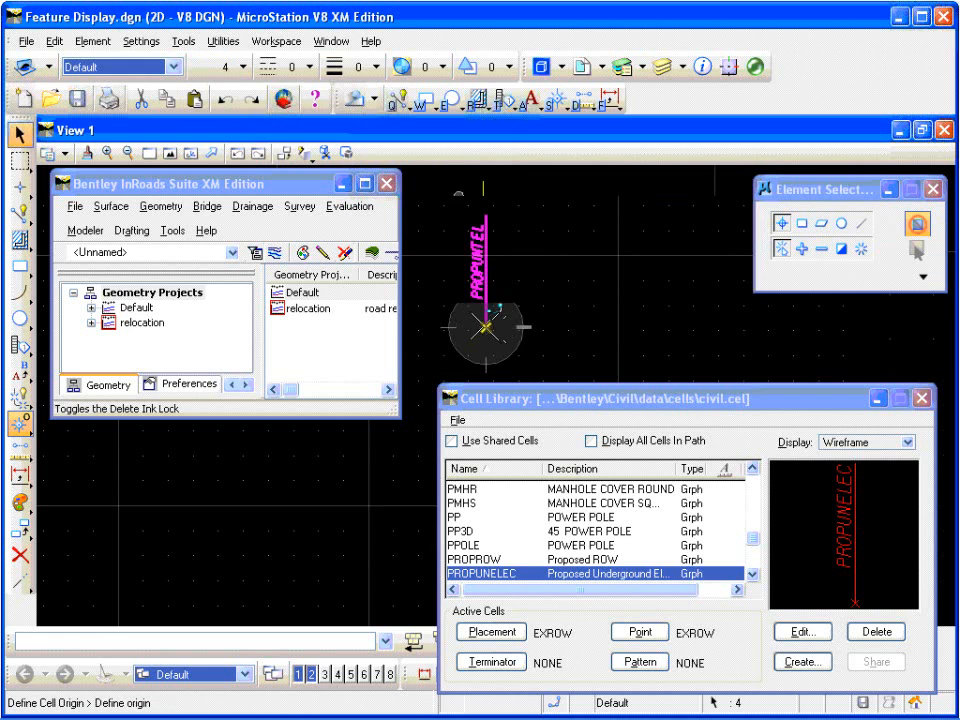
left_click(485, 325)
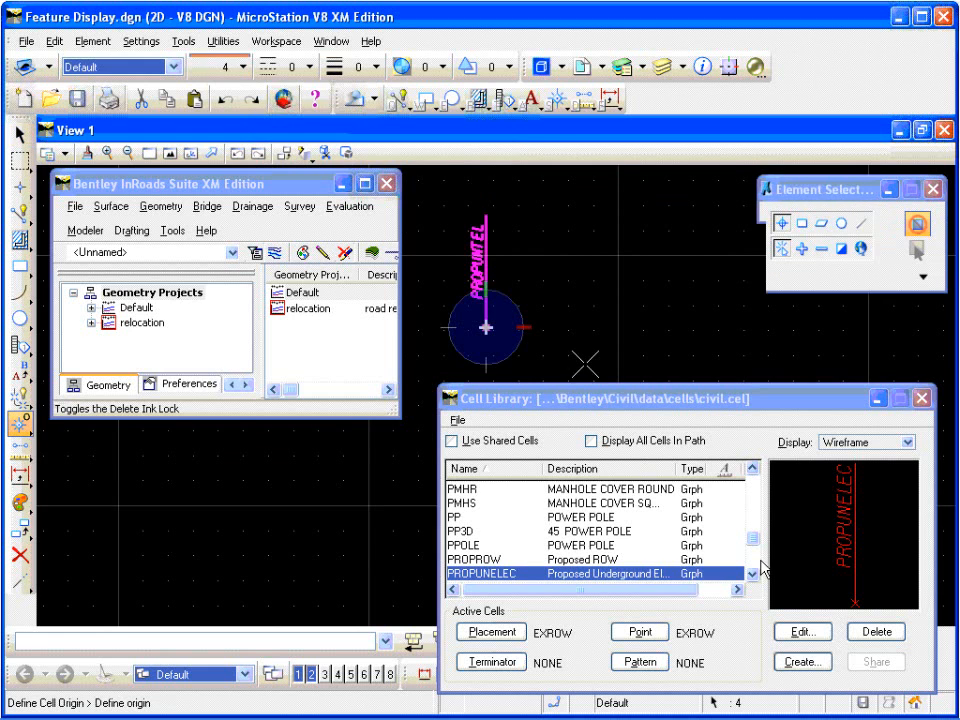
Step: Create a new graphic cell named PROPUNTEL with the description "Proposed Underground Telephone" in civil.cel from the selected elements
left_click(801, 662)
left_click_drag(545, 265, 724, 264)
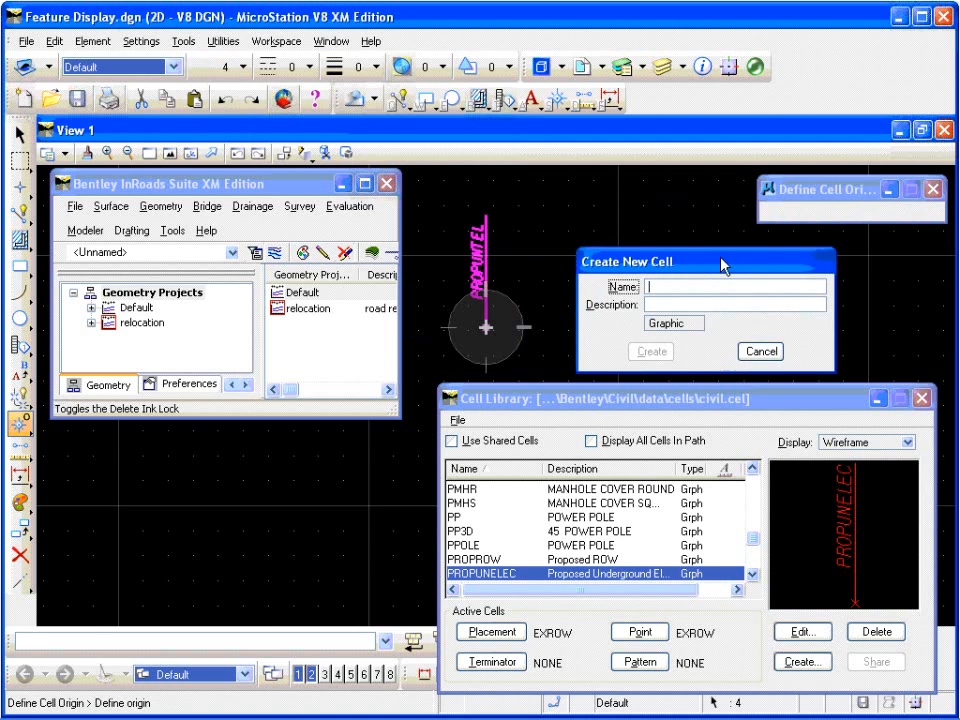
type("PROPUNTEL")
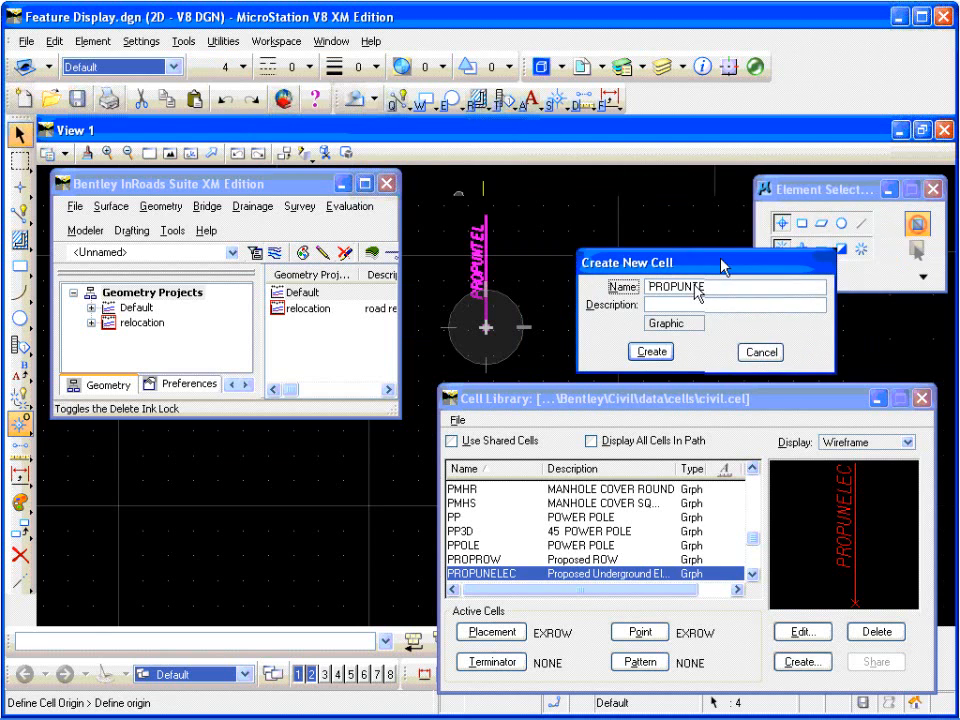
left_click(683, 305)
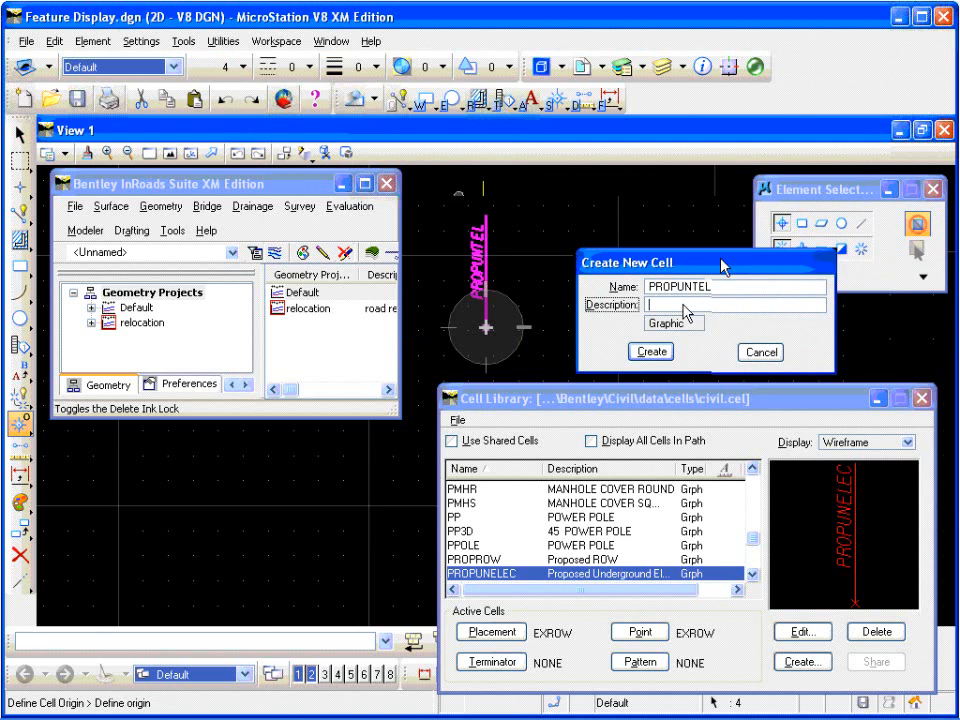
type("Proposed Undergrou")
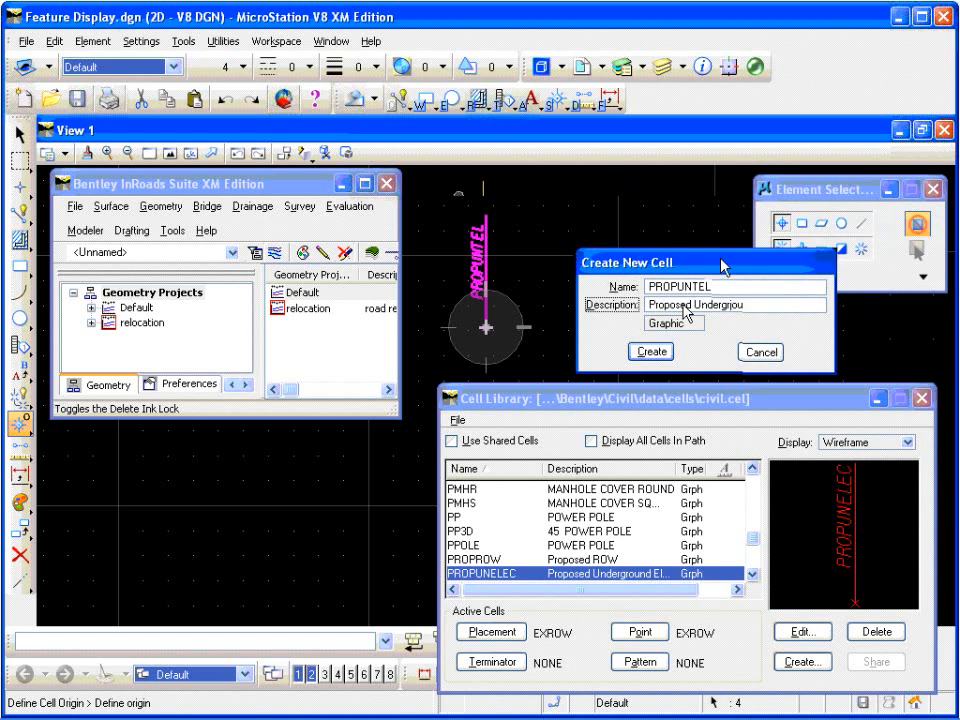
key("BackSpace")
key("BackSpace")
type("ound")
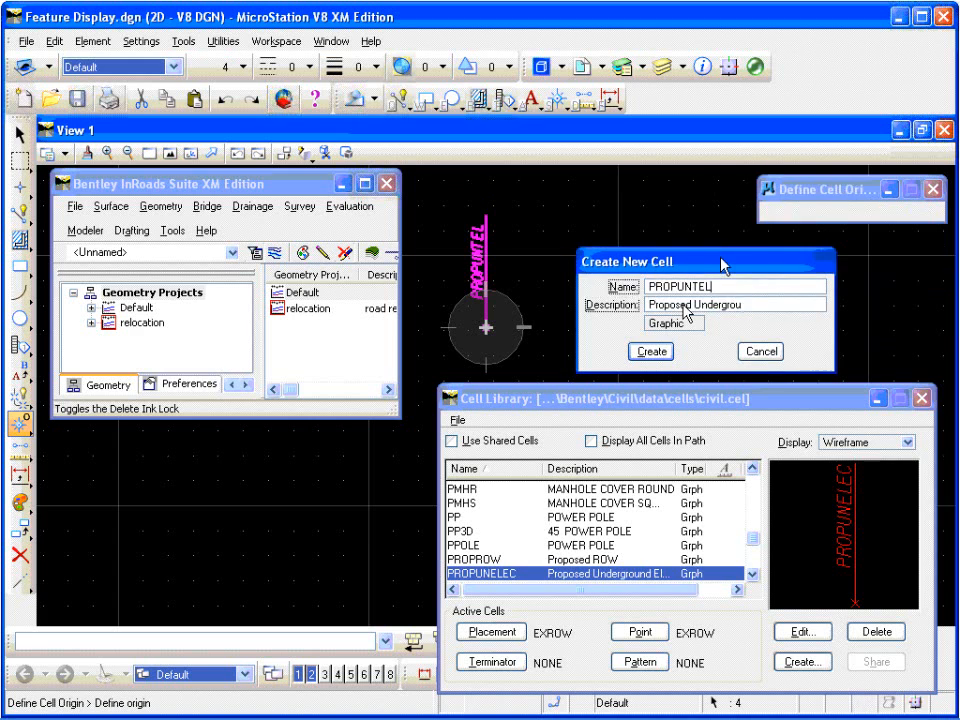
type(" Telephone")
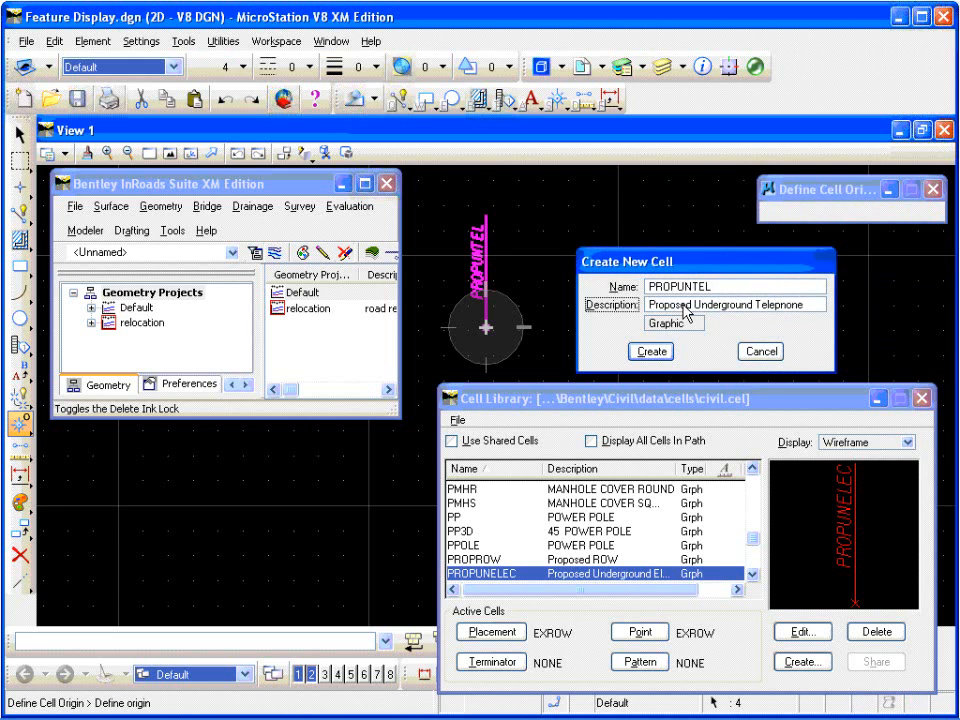
left_click(651, 351)
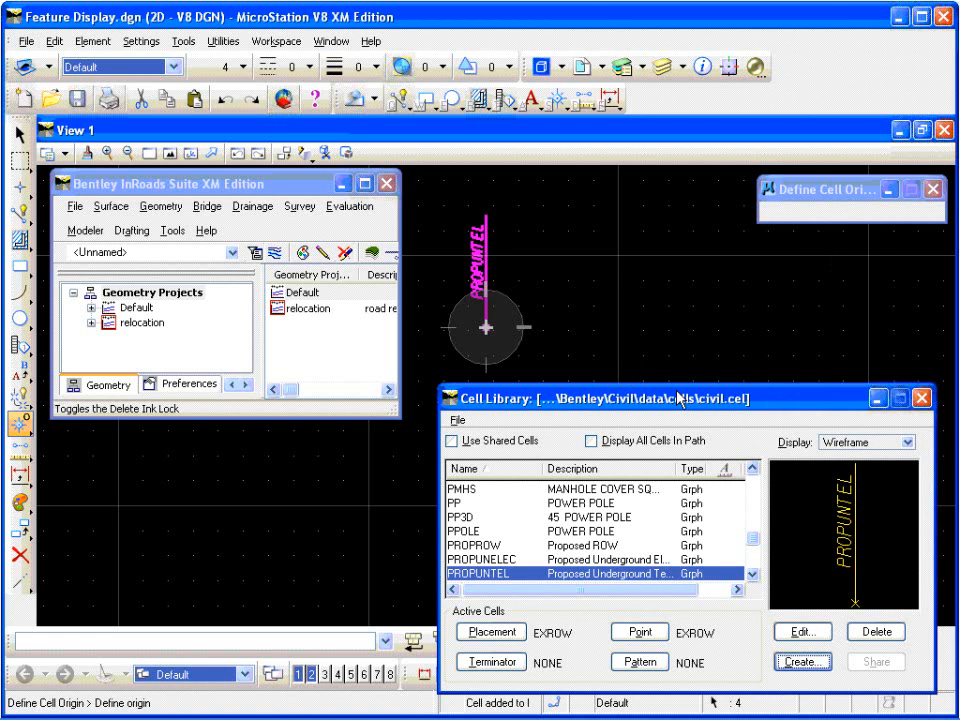
Step: Close the cell library, leave the cell origin command and select all the PROPUNTEL elements in the drawing
left_click_drag(606, 407, 595, 397)
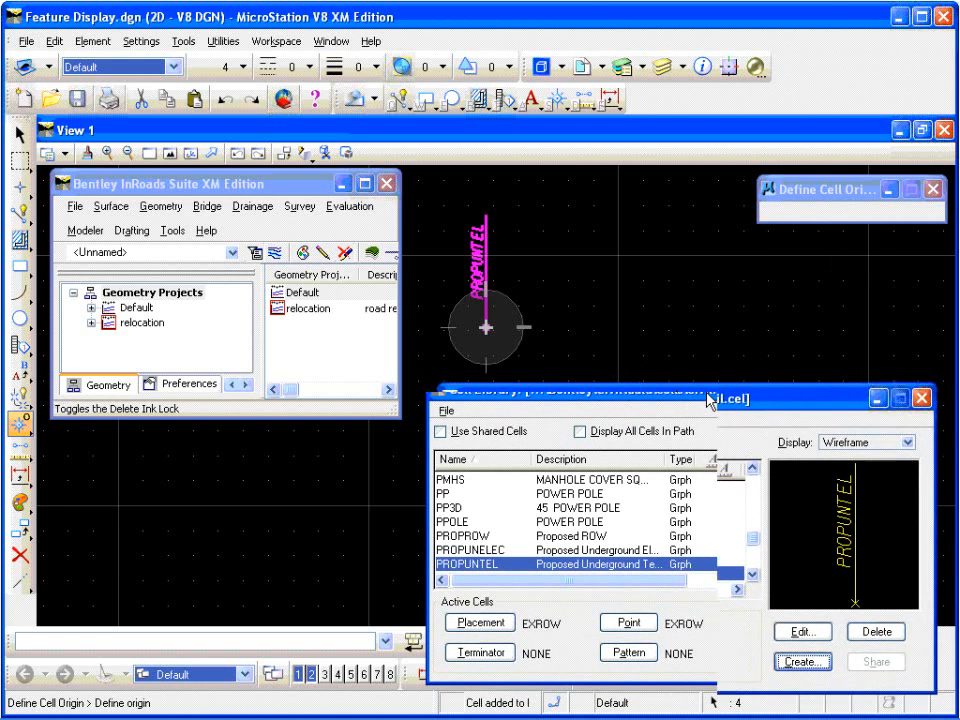
left_click(444, 410)
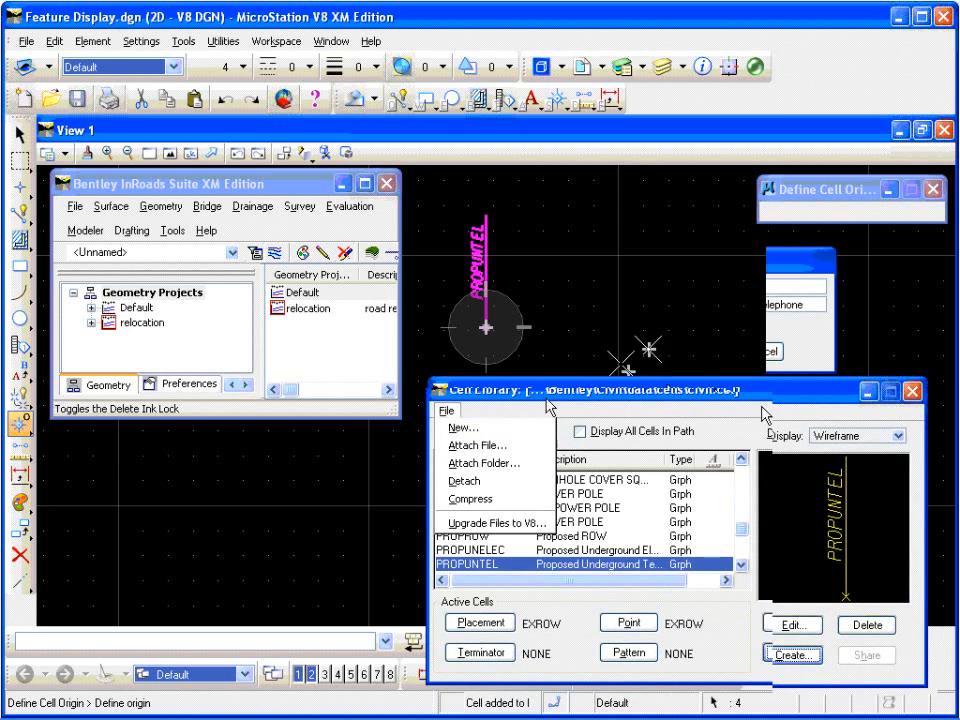
left_click(836, 392)
left_click(912, 389)
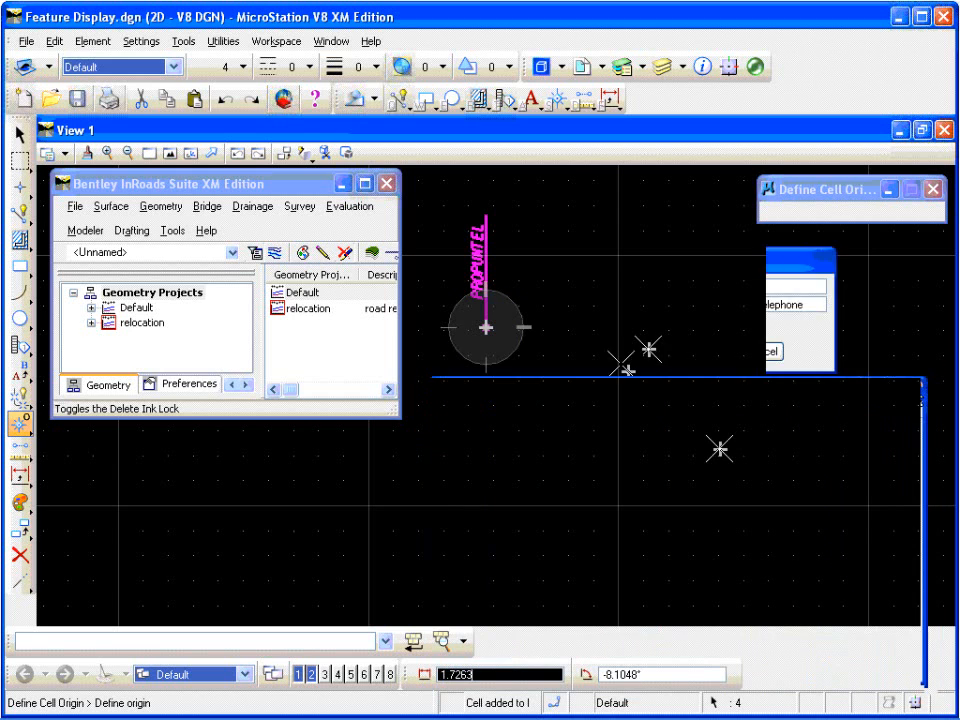
left_click(486, 467)
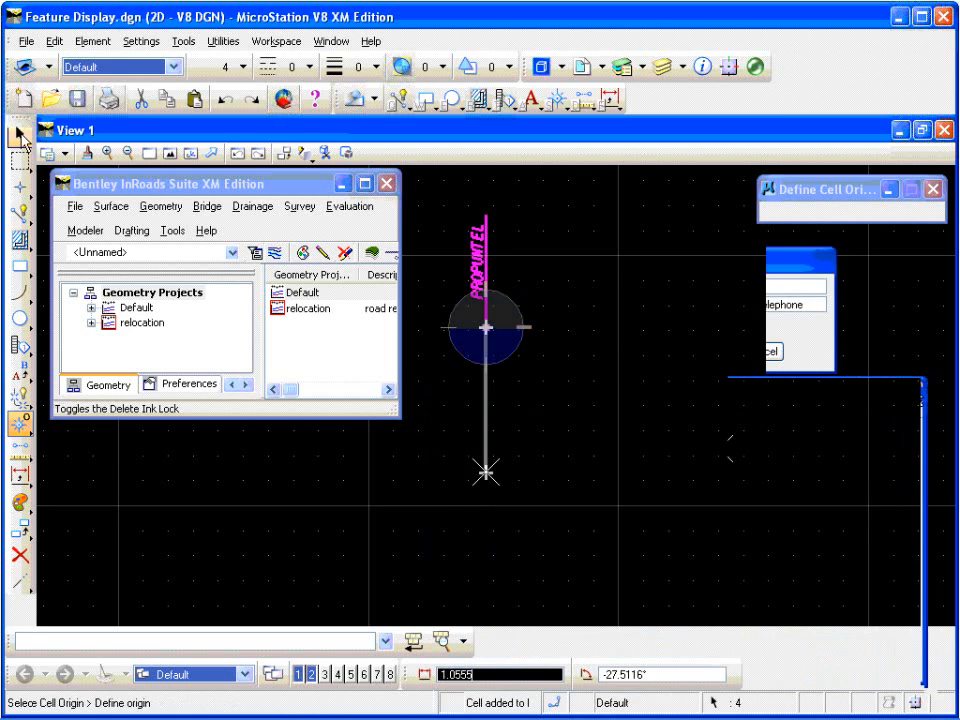
left_click(434, 196)
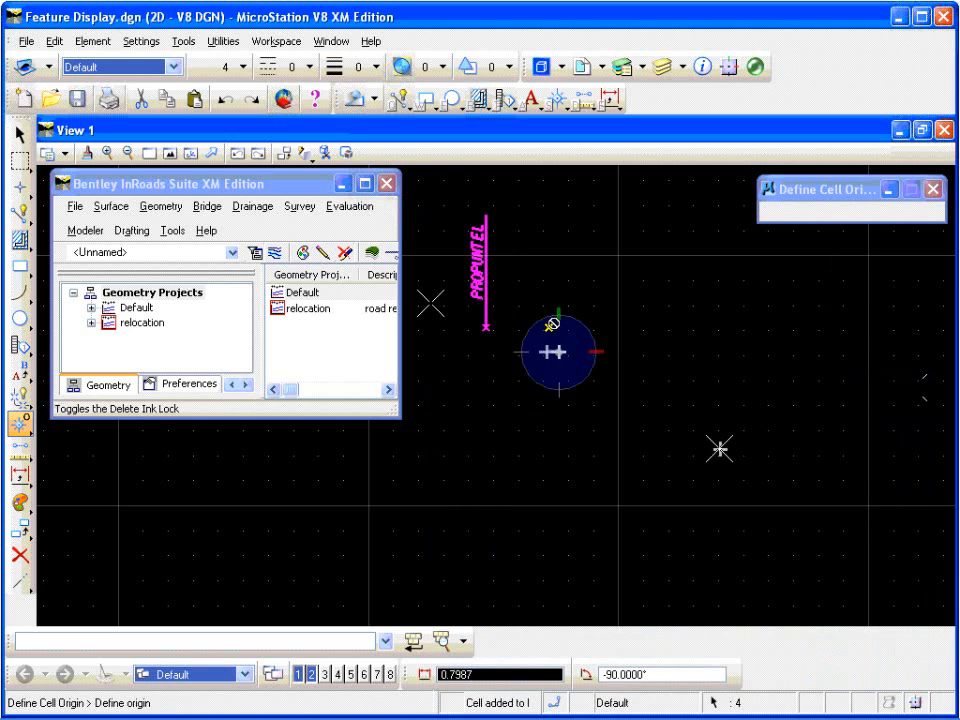
left_click(19, 136)
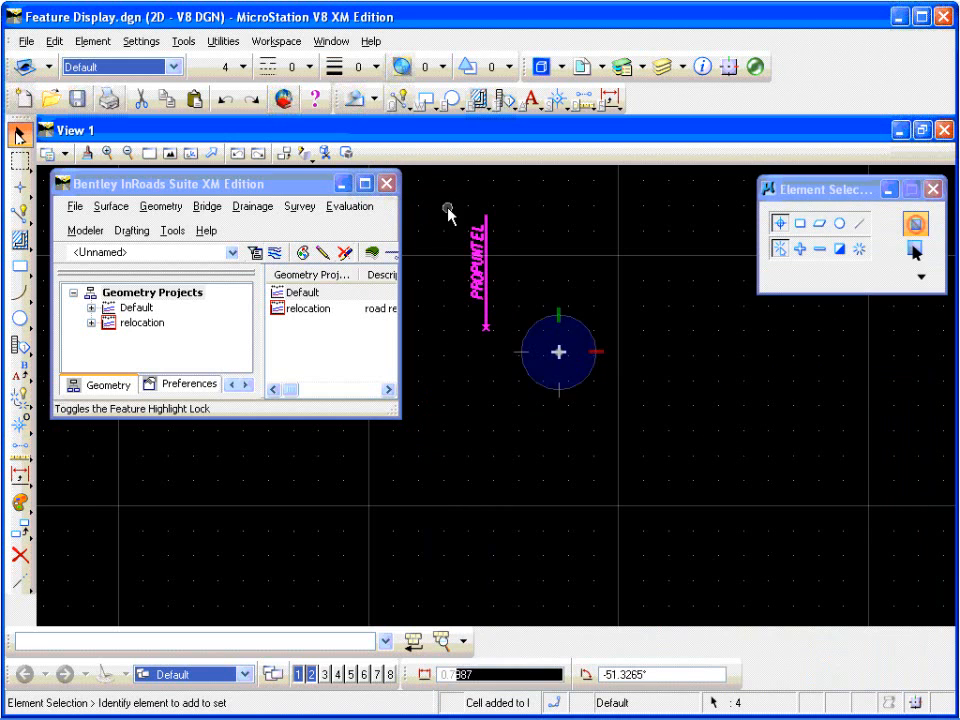
left_click_drag(440, 198, 592, 412)
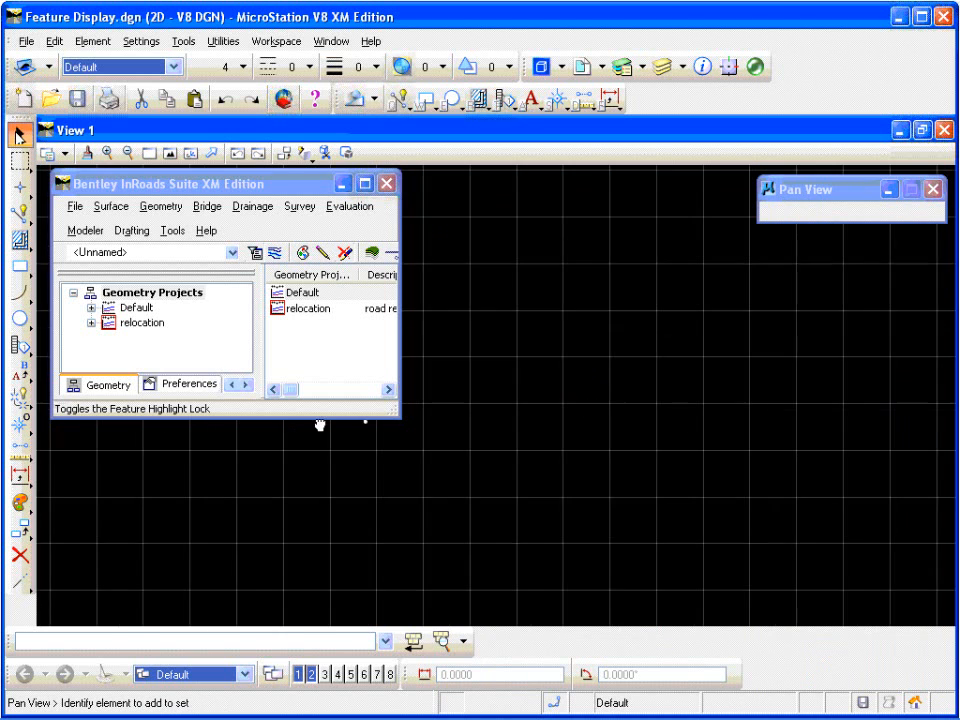
Step: Open the PropROW style in the Style Manager and bring up its surface feature named symbology for editing
left_click(170, 154)
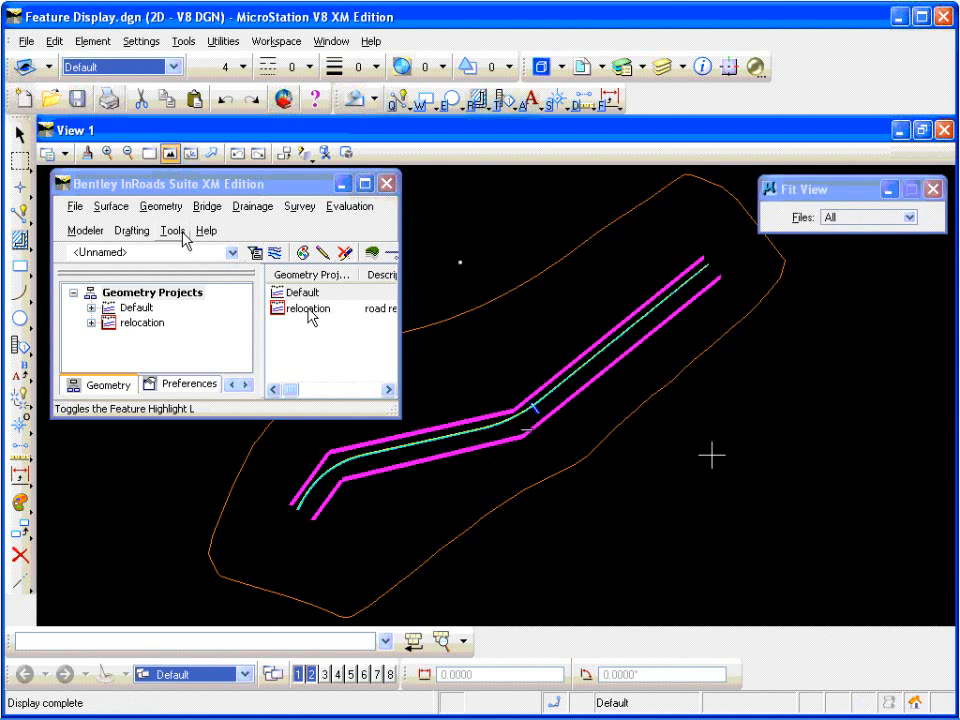
left_click(178, 231)
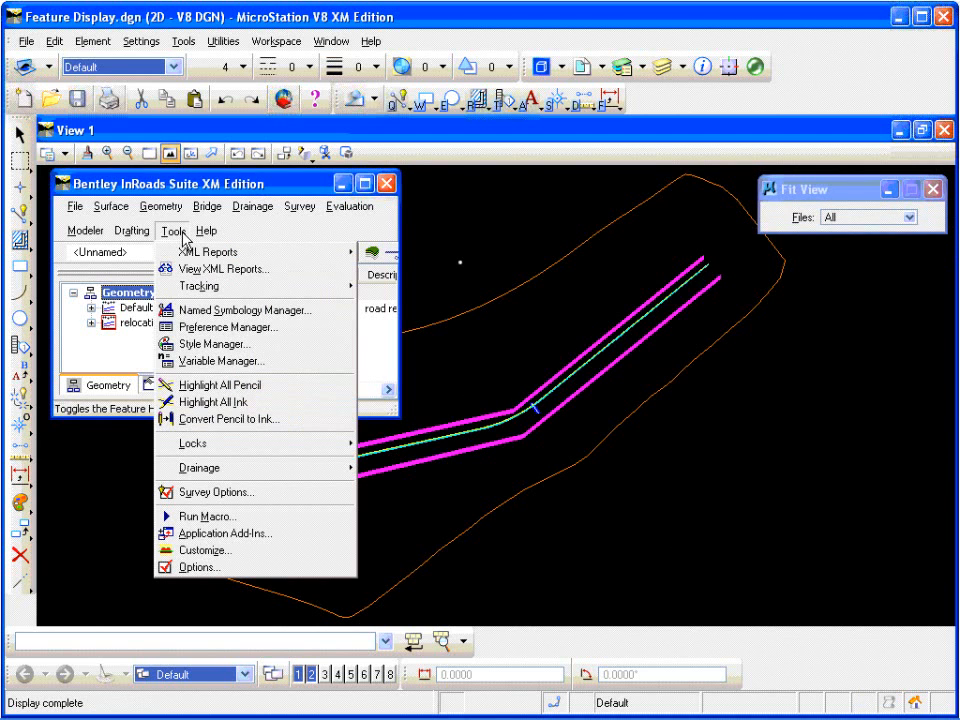
left_click(198, 344)
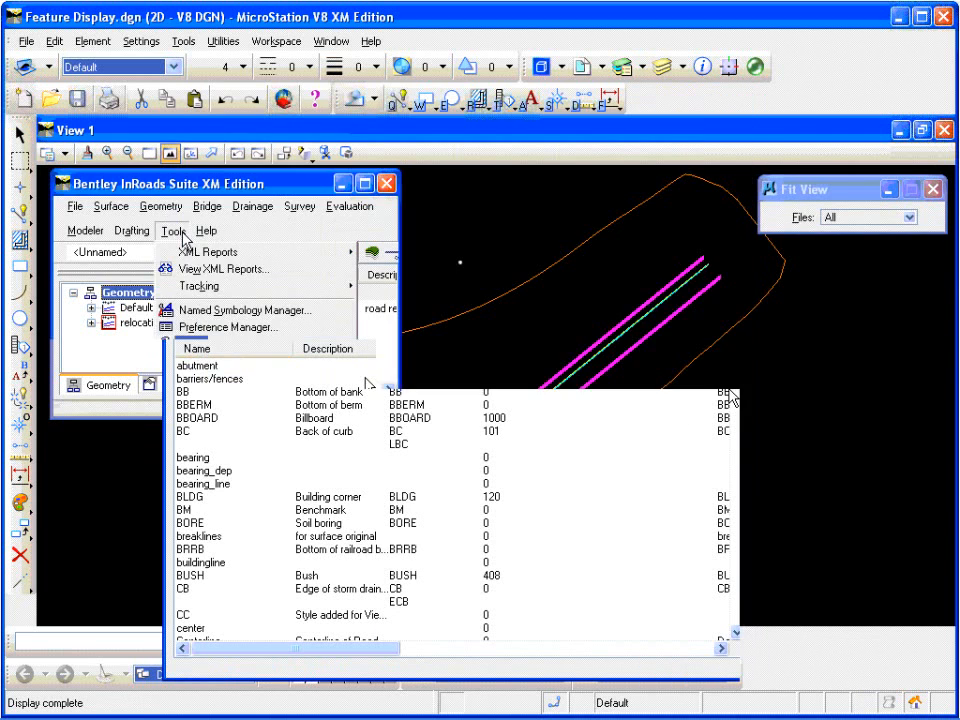
scroll(742, 615, "down", 15)
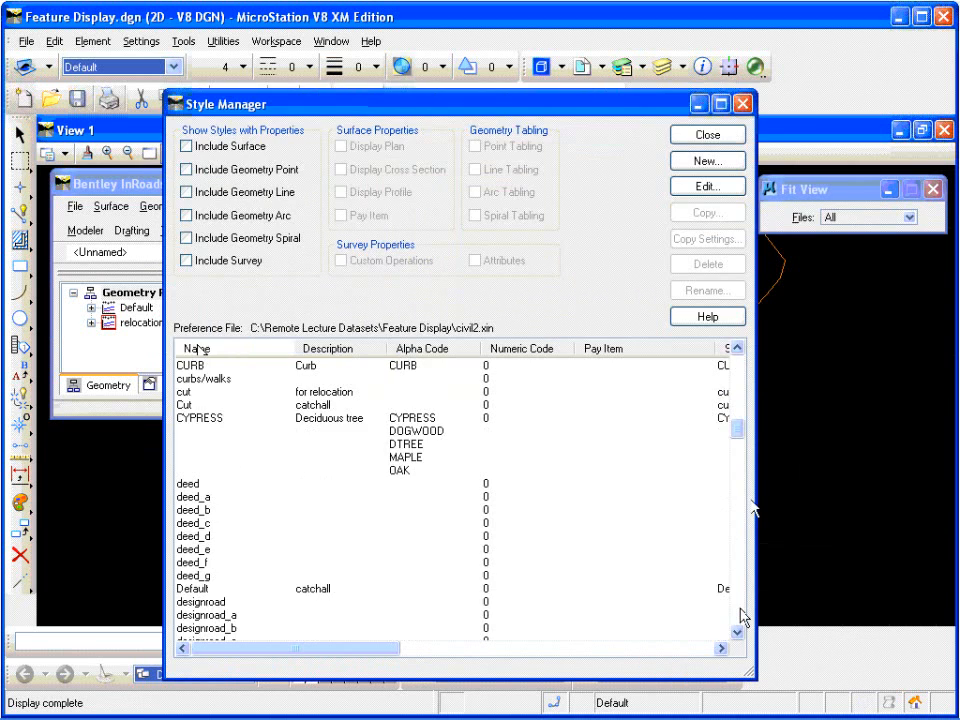
scroll(742, 616, "down", 20)
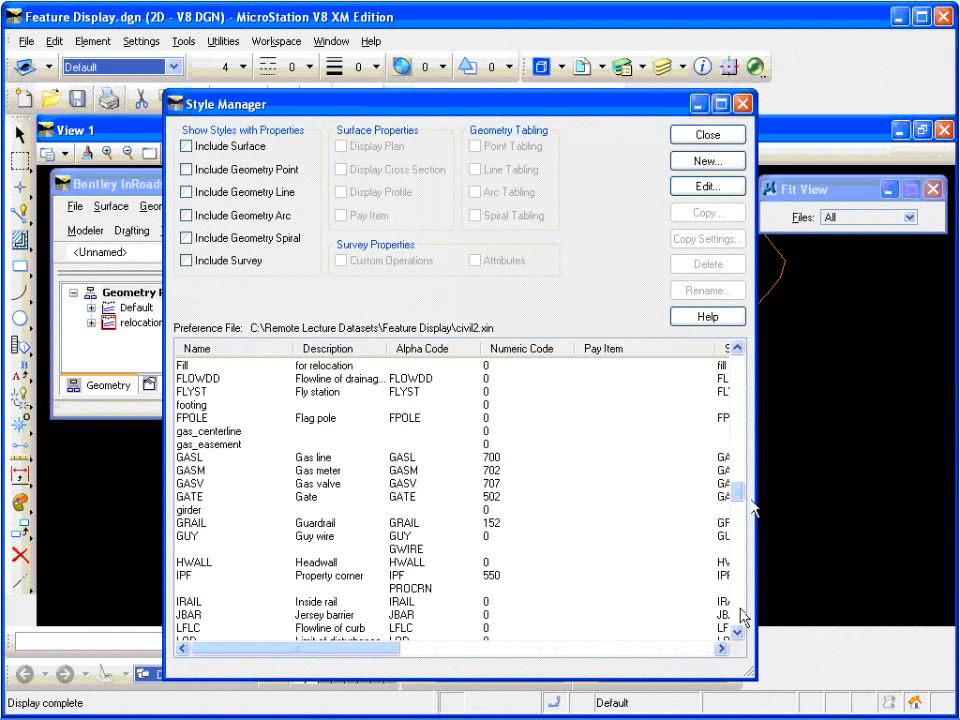
scroll(742, 616, "down", 7)
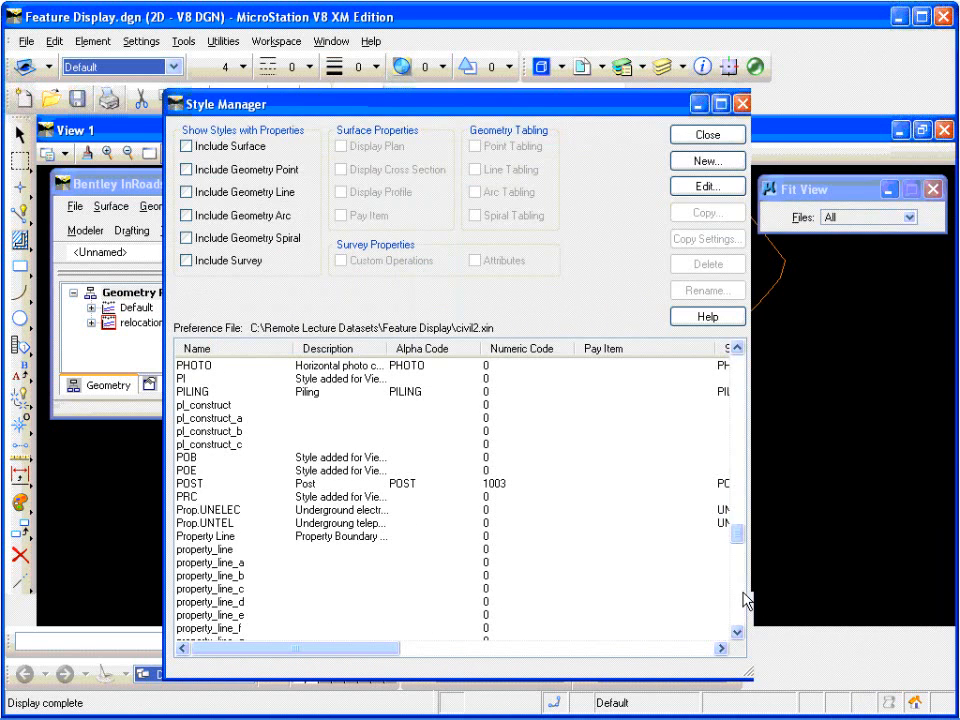
scroll(742, 603, "down", 7)
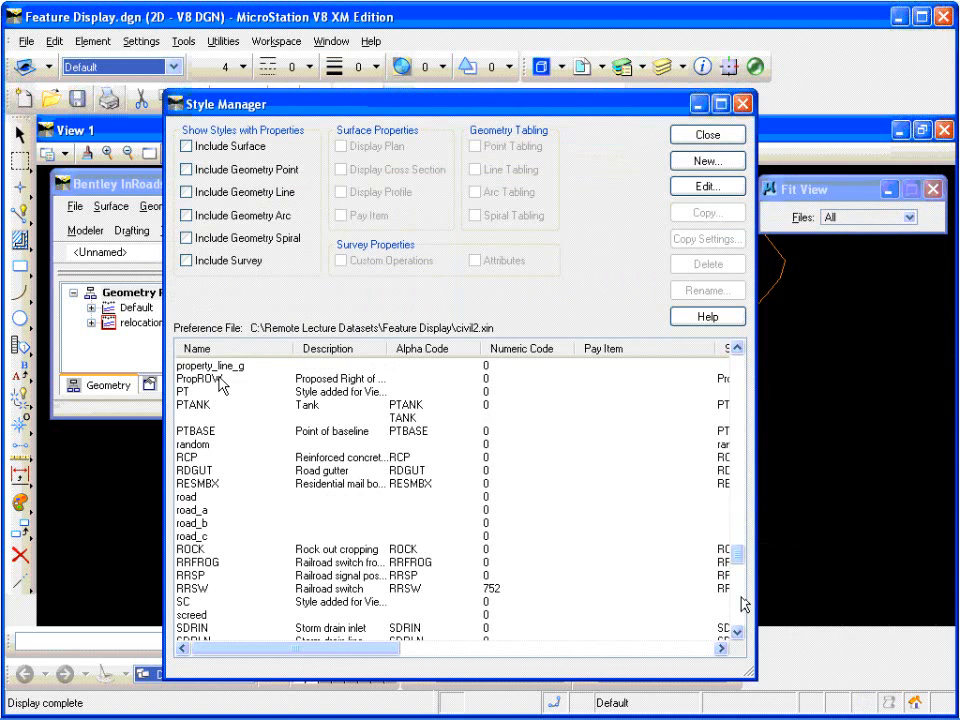
left_click(219, 379)
double_click(219, 381)
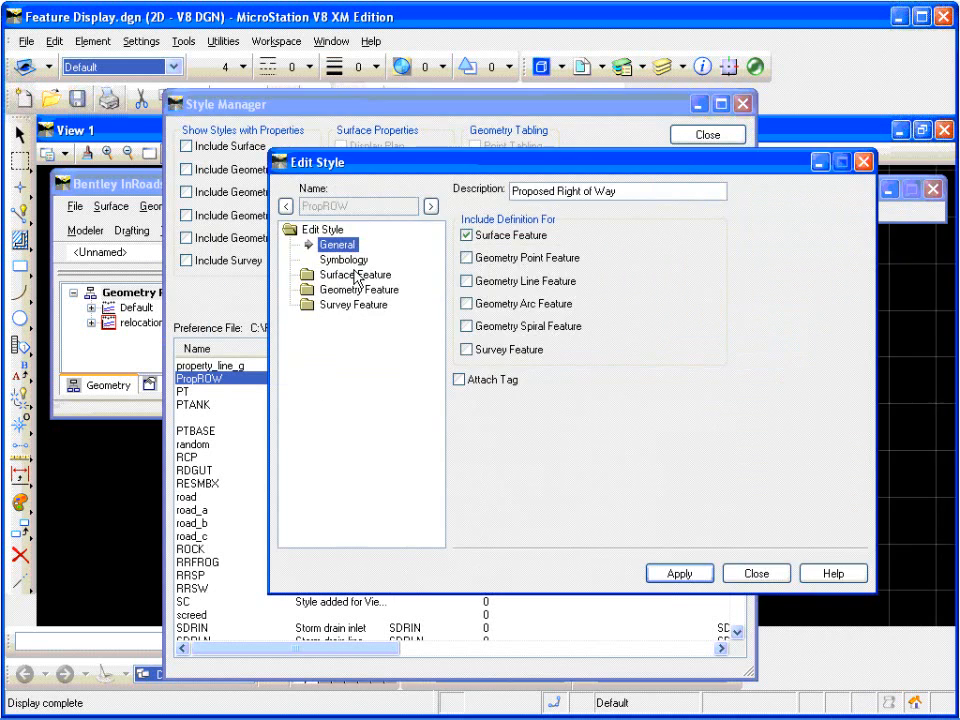
left_click(356, 275)
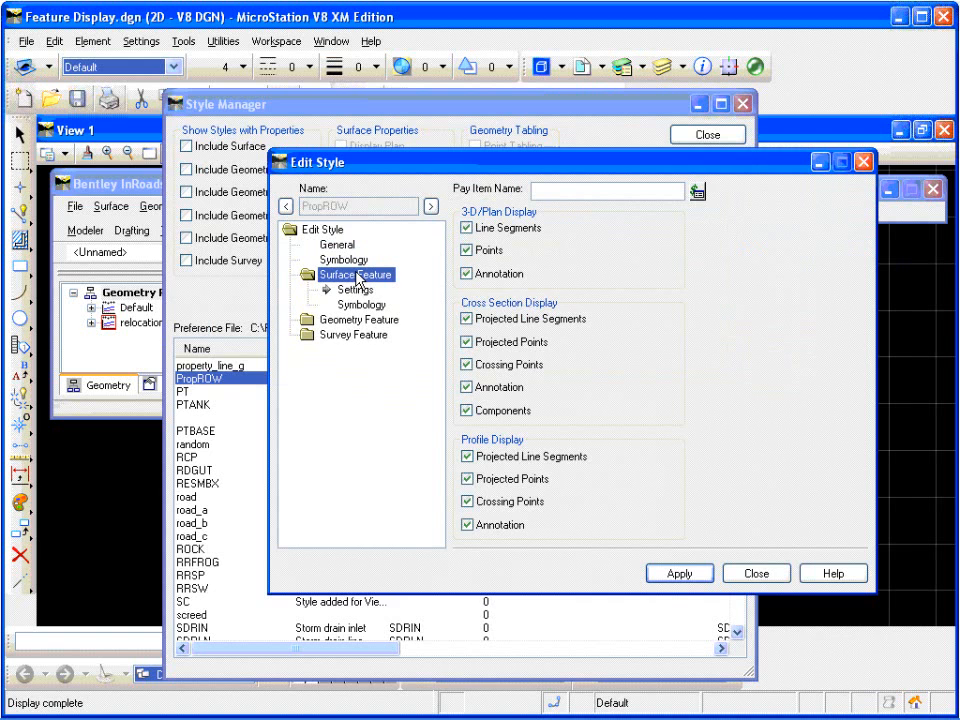
left_click(354, 304)
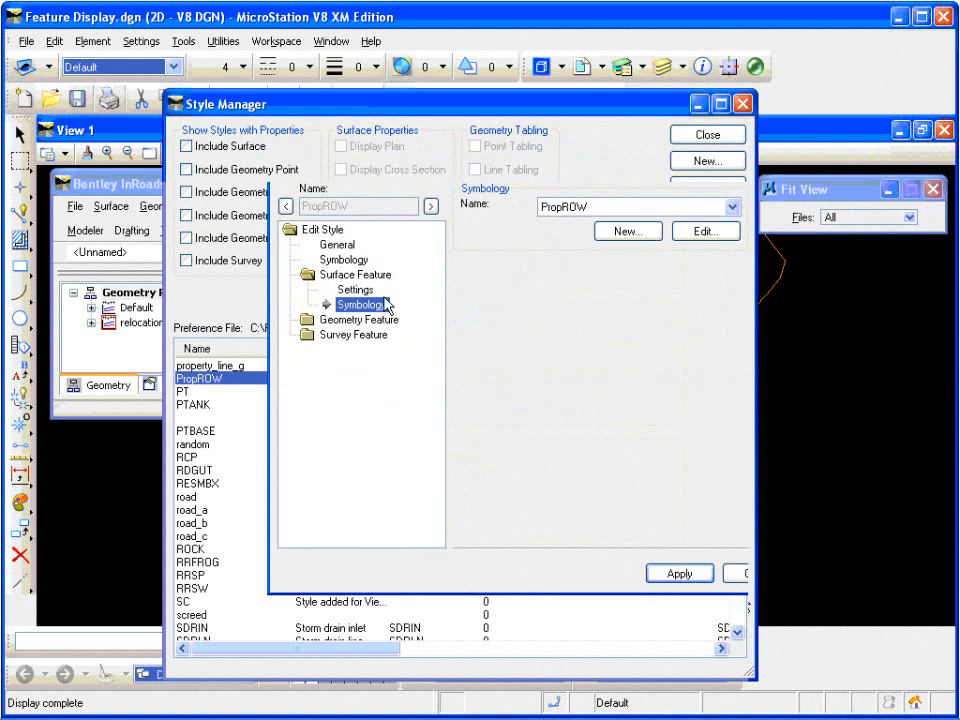
left_click(704, 236)
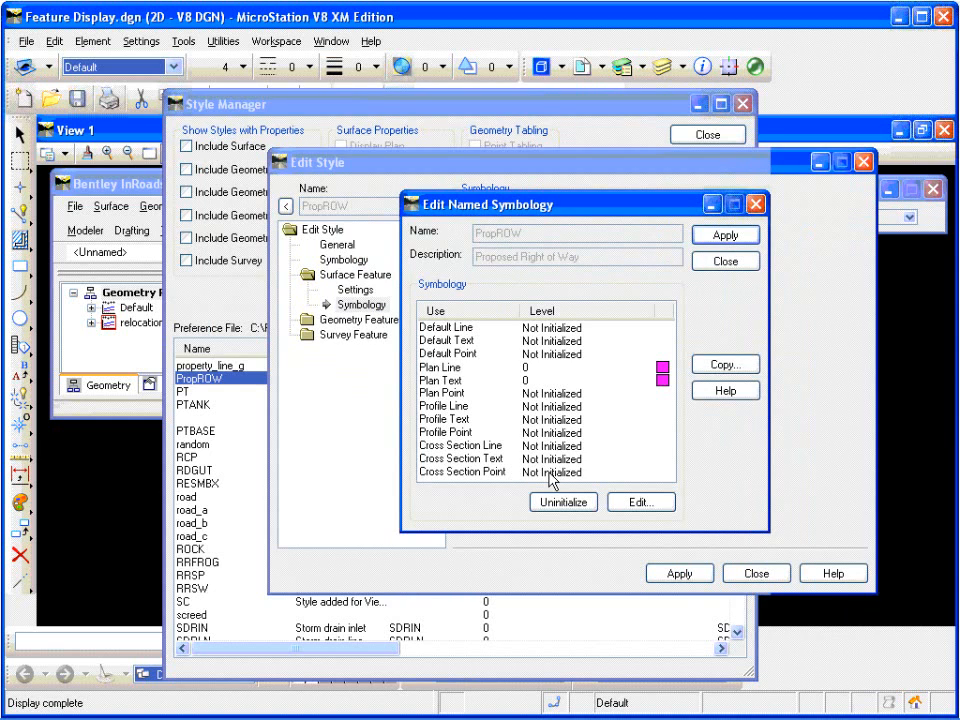
Step: Turn on cell display with the PROPROW cell for the Cross Section Point of the PropROW symbology and apply it to the style
left_click(549, 472)
double_click(549, 475)
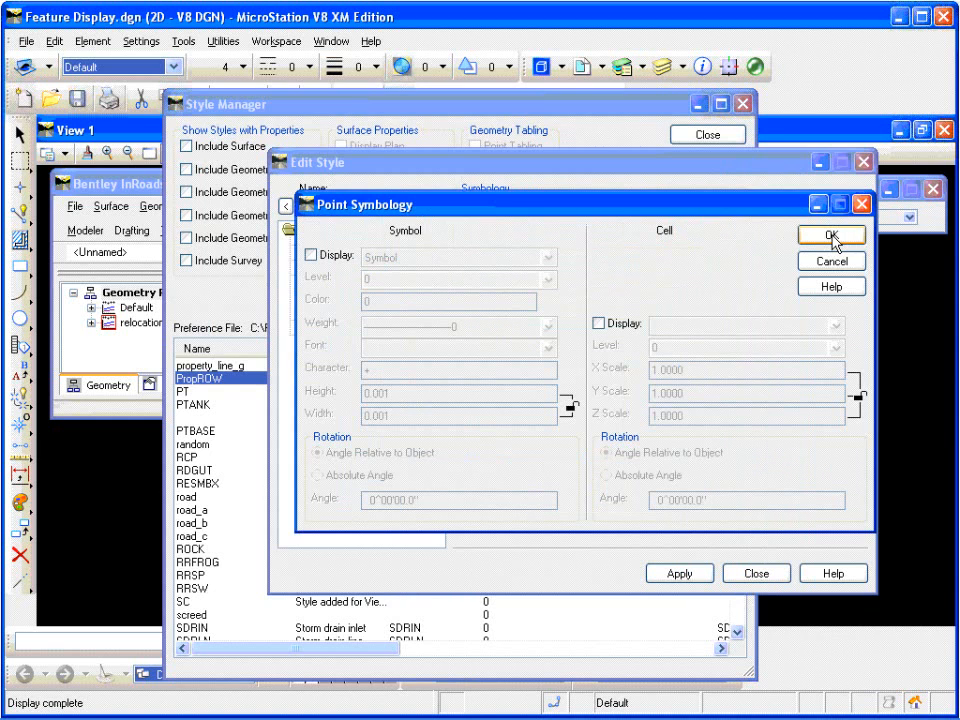
left_click(598, 323)
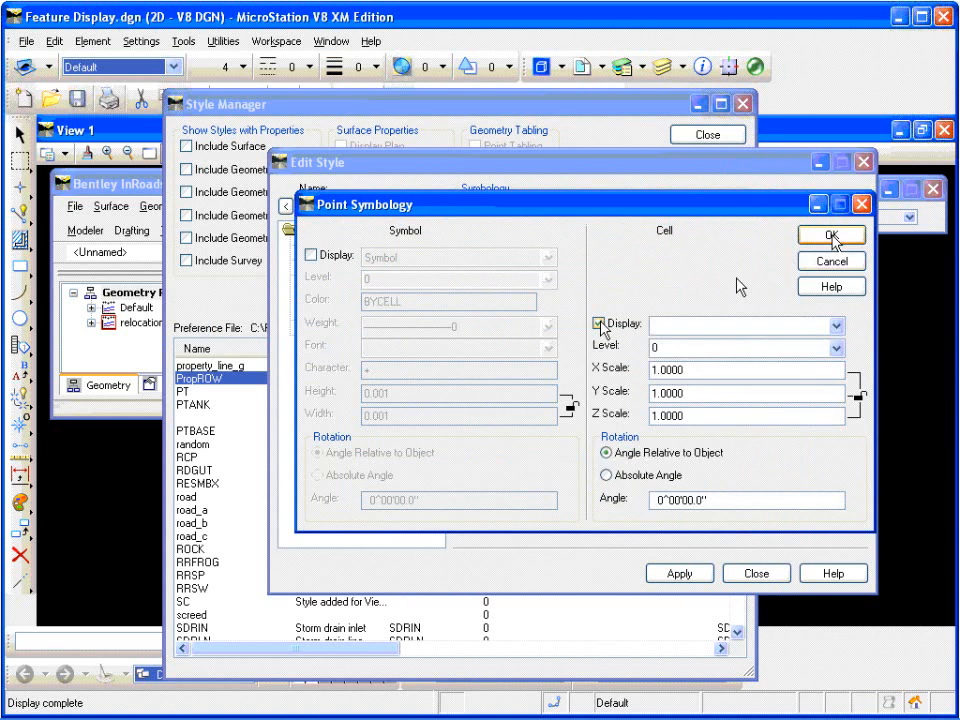
left_click(837, 327)
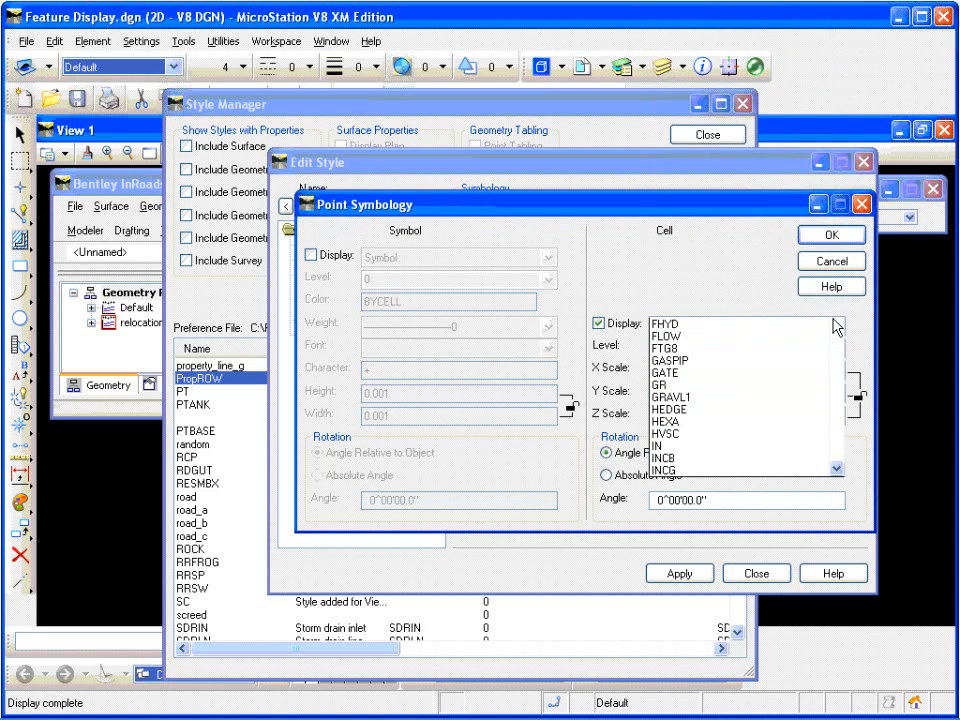
left_click(837, 409)
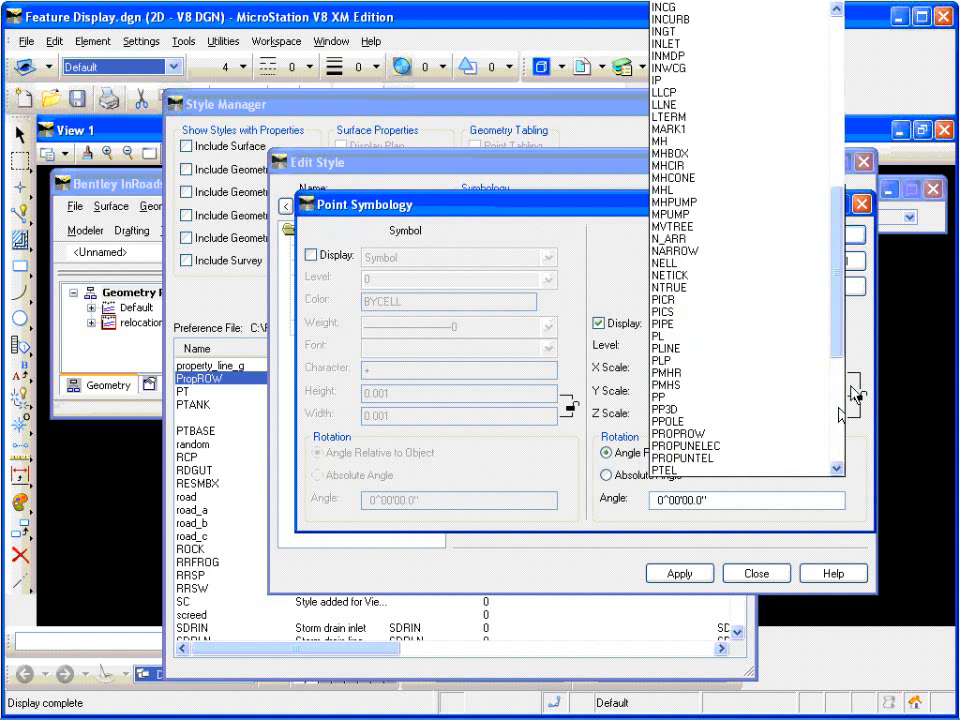
left_click(770, 433)
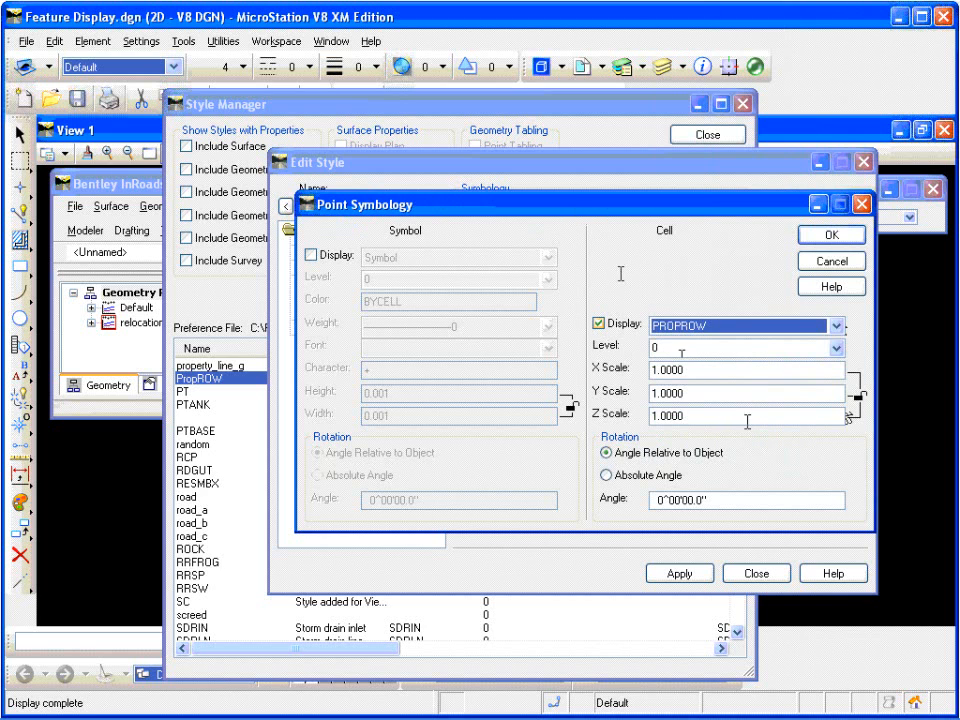
left_click(849, 238)
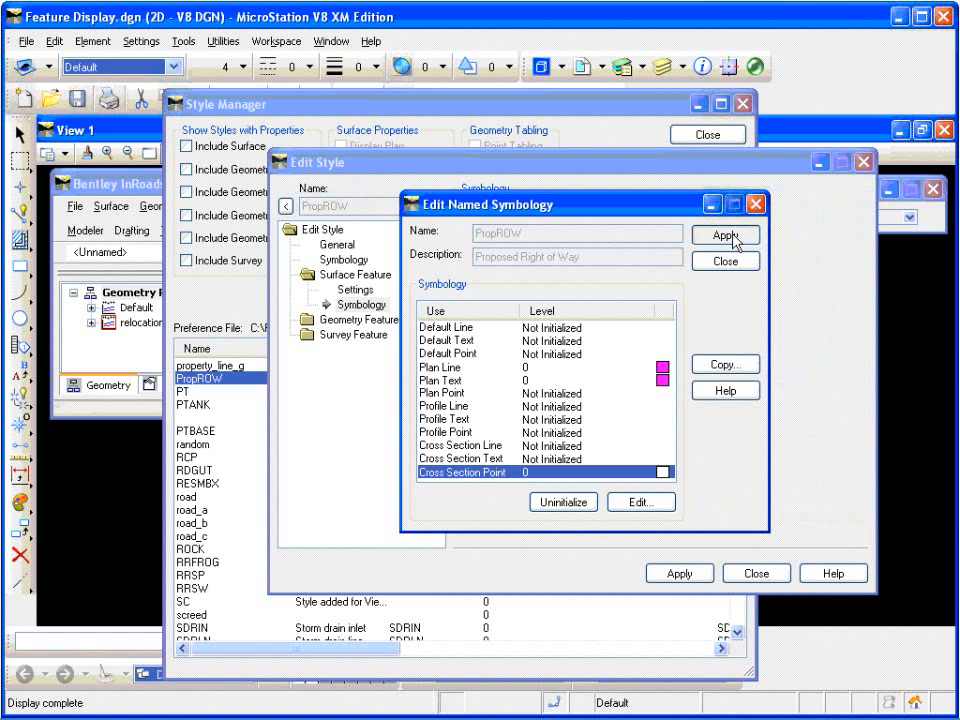
left_click(727, 261)
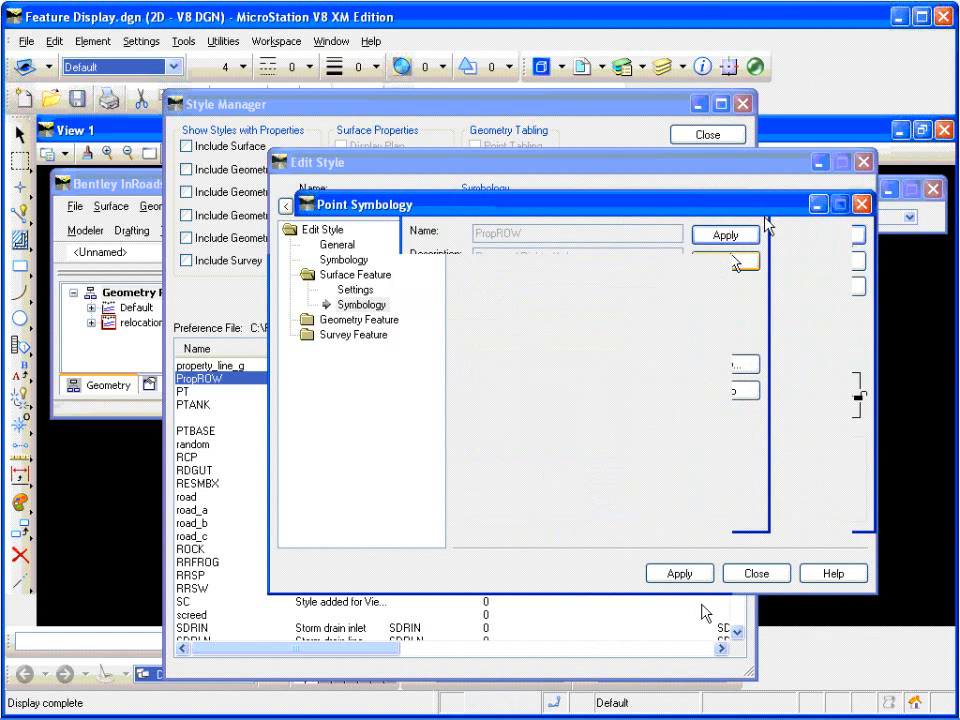
left_click(681, 575)
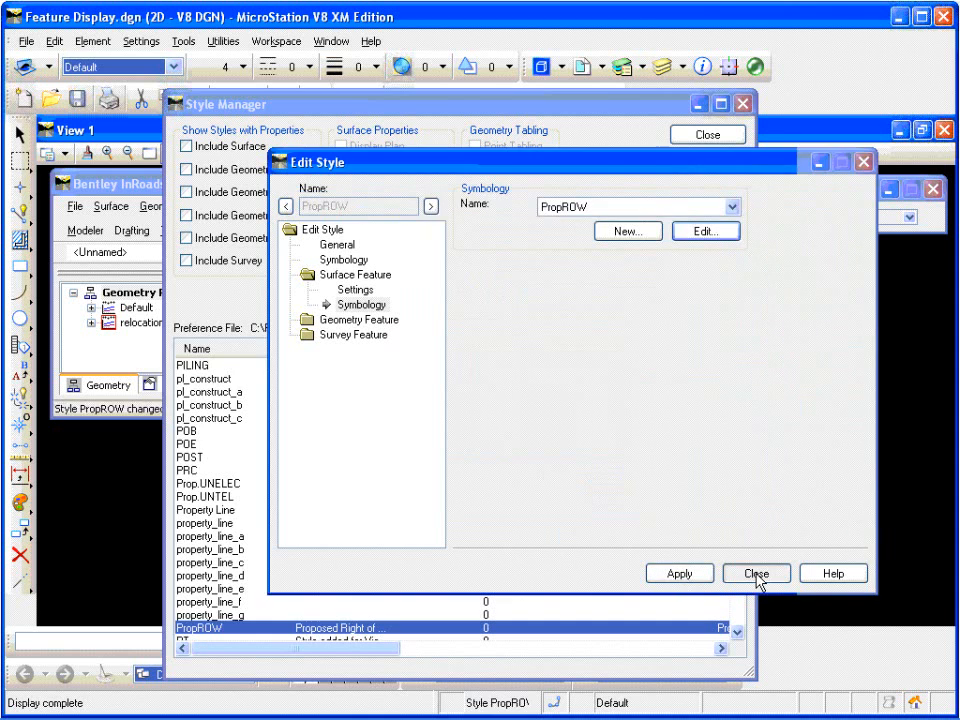
left_click(756, 577)
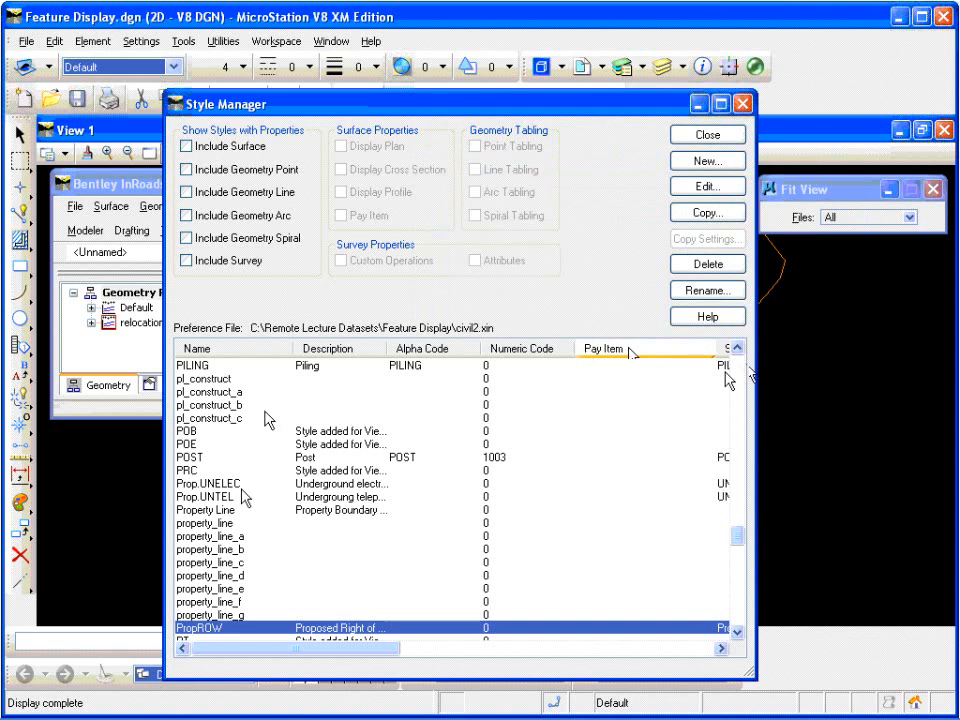
Step: Open the Prop.UNELEC style for editing and bring up its surface feature named symbology
left_click(233, 484)
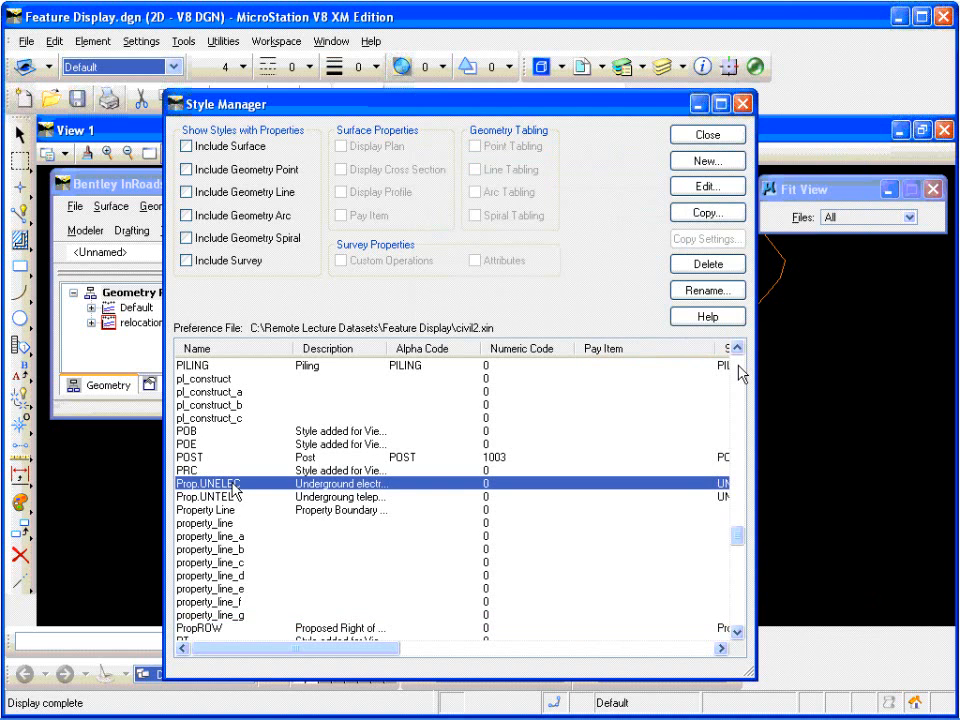
double_click(233, 484)
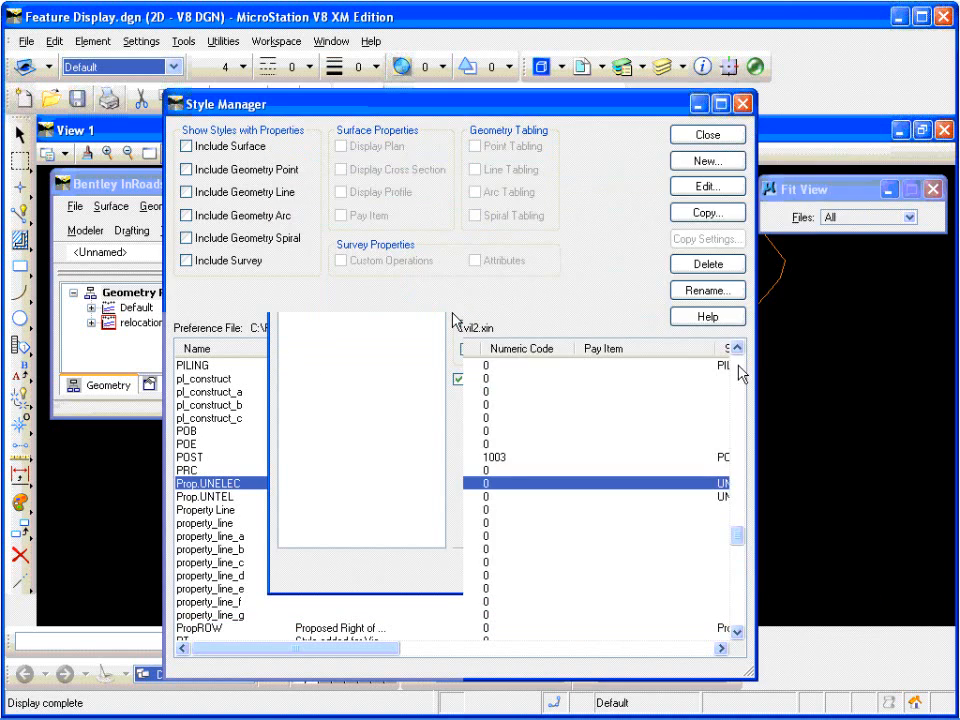
left_click(358, 277)
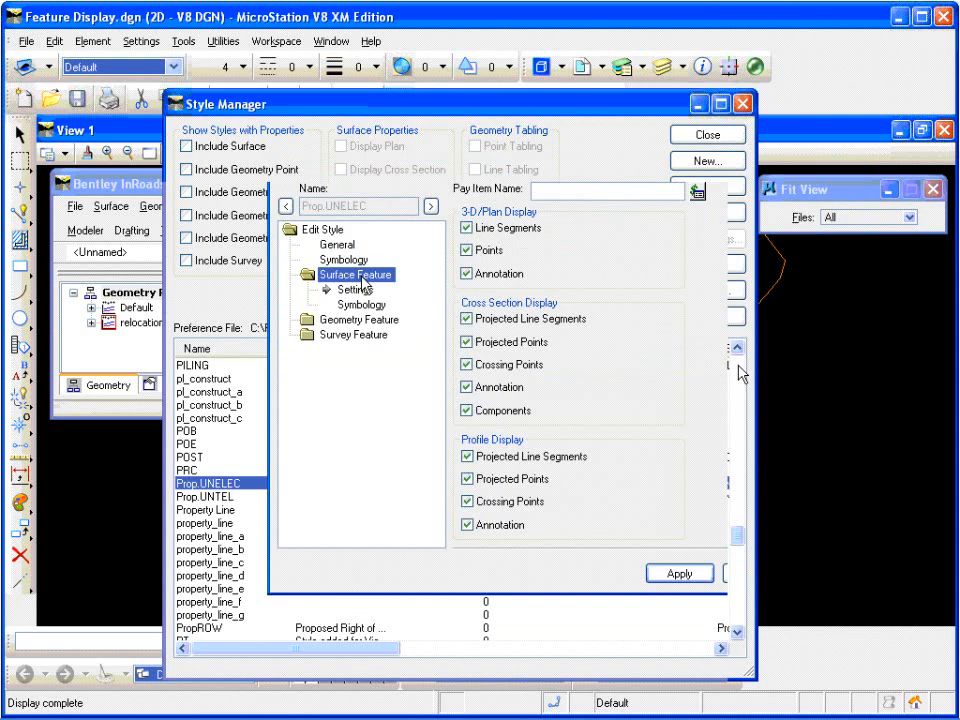
left_click(340, 304)
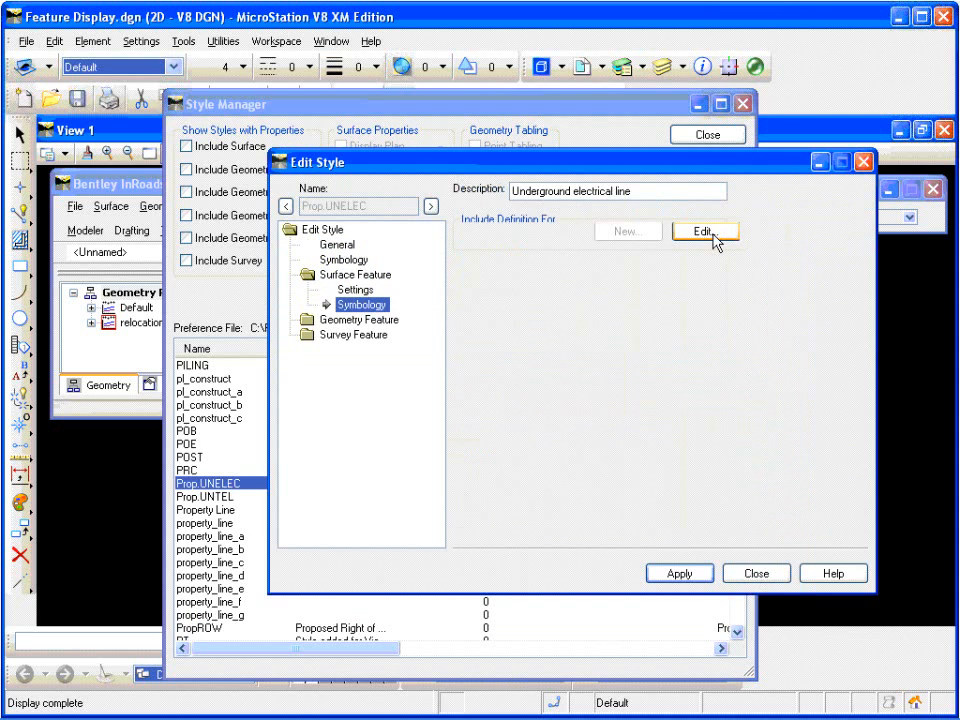
left_click(712, 233)
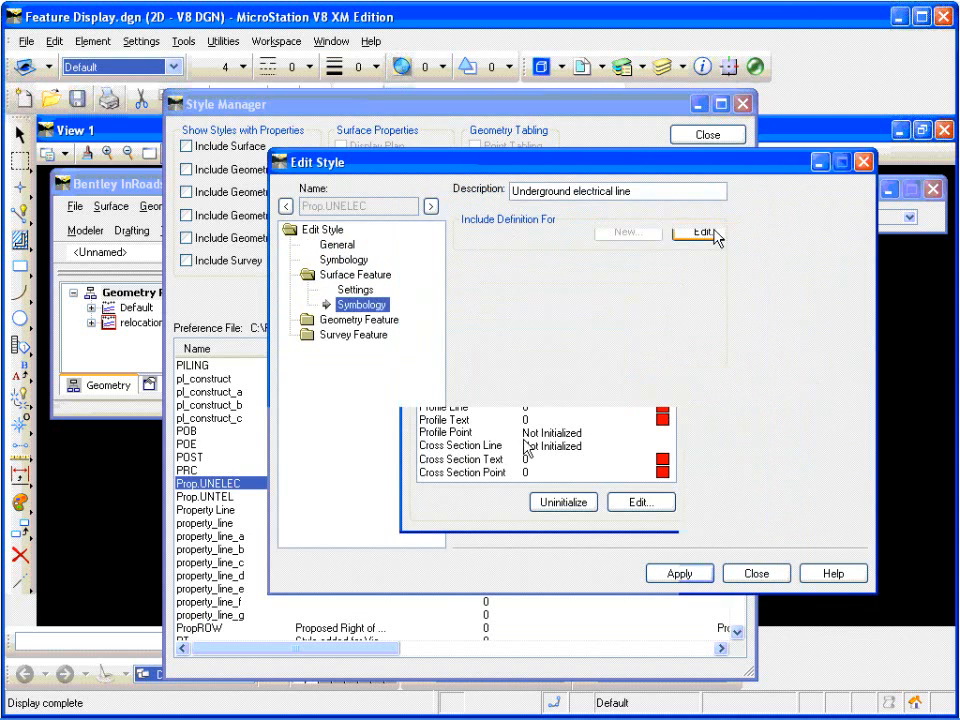
Step: Turn on cell display with the PROPUNELEC cell for the Cross Section Point of the UNELEC symbology
left_click(505, 472)
double_click(505, 474)
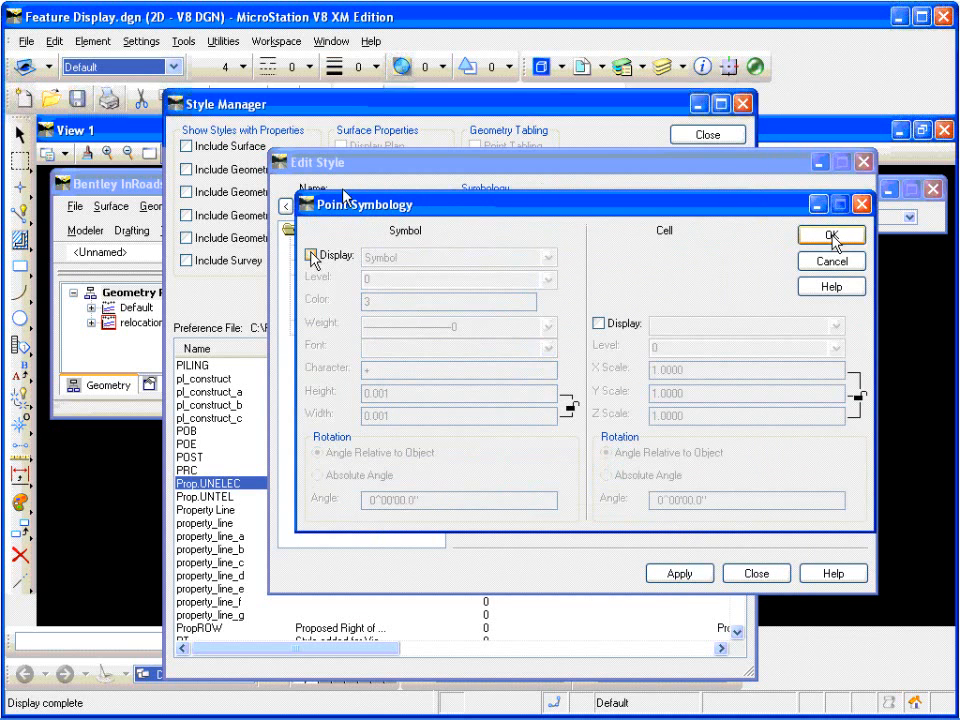
left_click(598, 323)
left_click(311, 256)
left_click(599, 323)
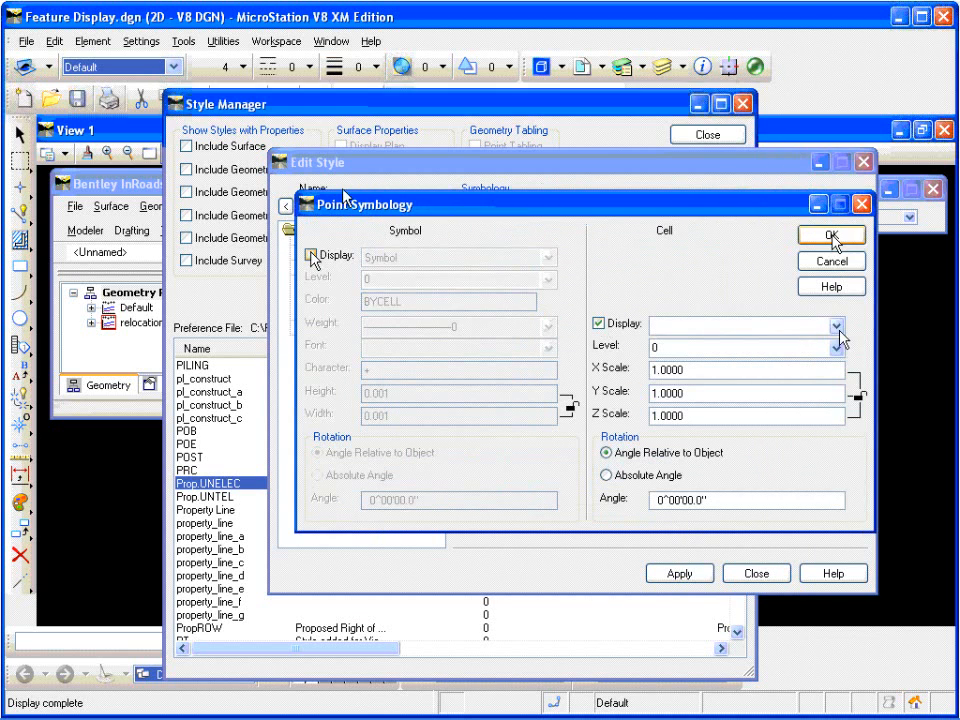
left_click(836, 325)
scroll(843, 415, "down", 10)
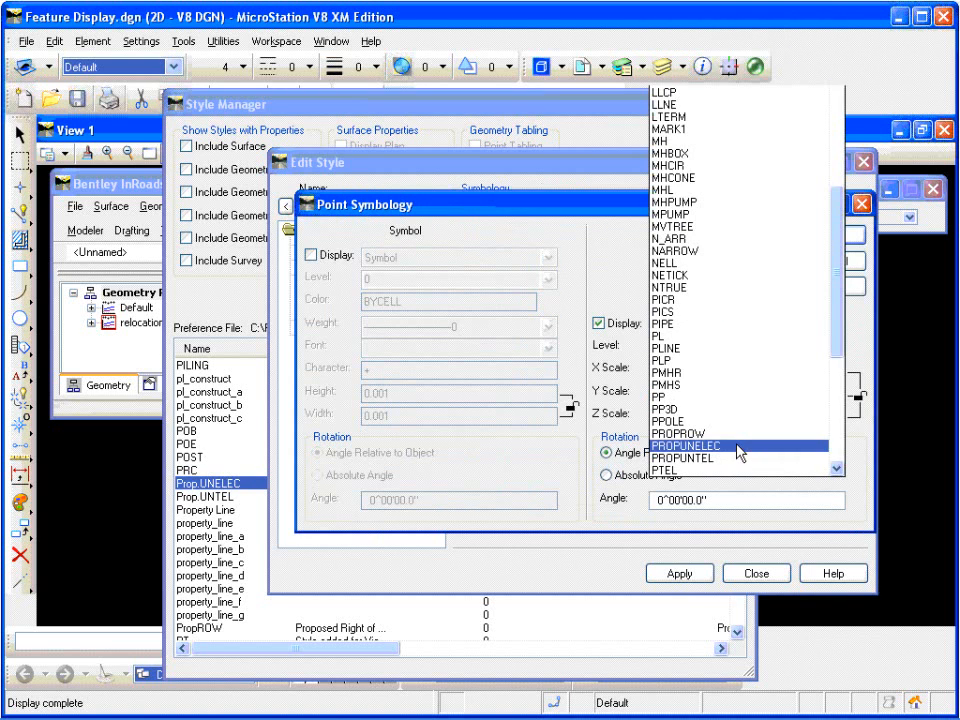
left_click(739, 452)
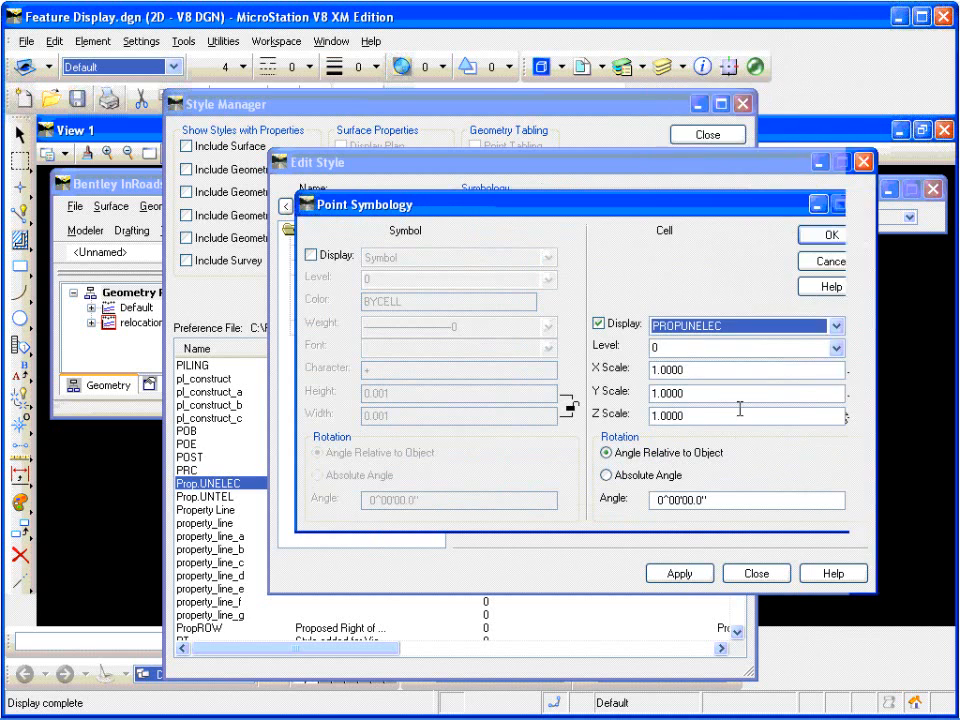
left_click(826, 238)
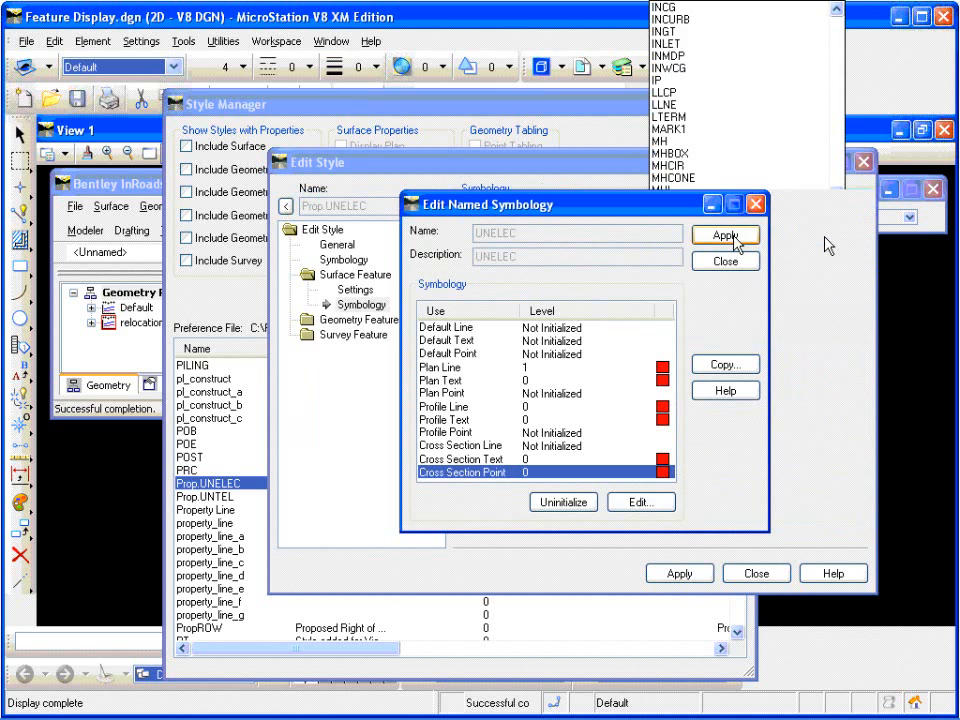
Step: Apply the edited symbology to the Prop.UNELEC style, continuing without an alpha or numeric code, and close the style editor
left_click(733, 260)
left_click(692, 573)
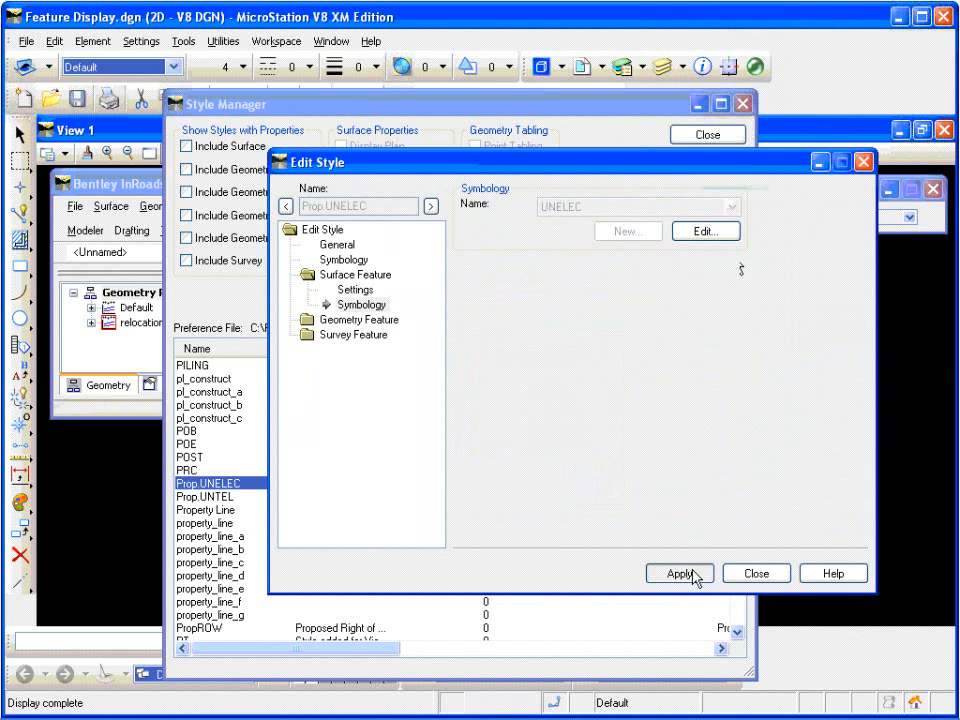
left_click(515, 433)
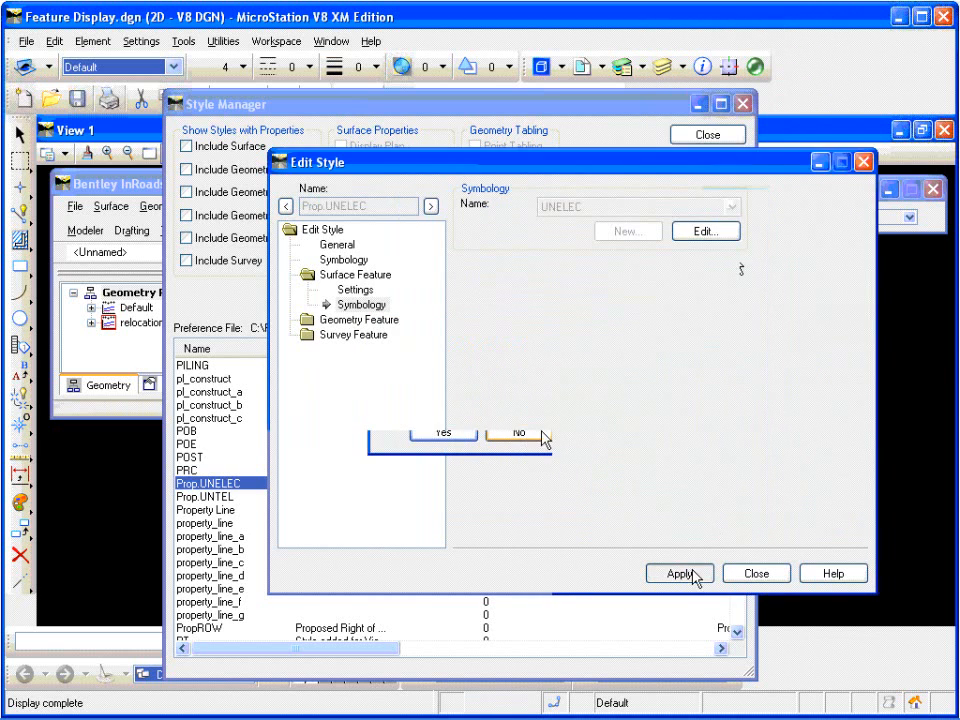
left_click(449, 432)
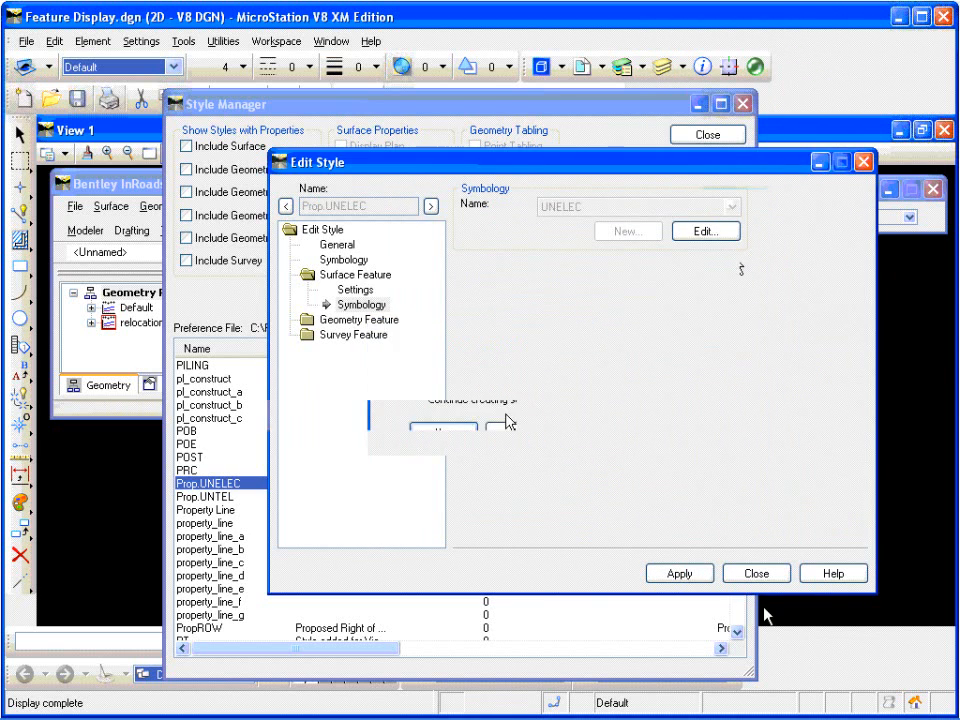
left_click(756, 573)
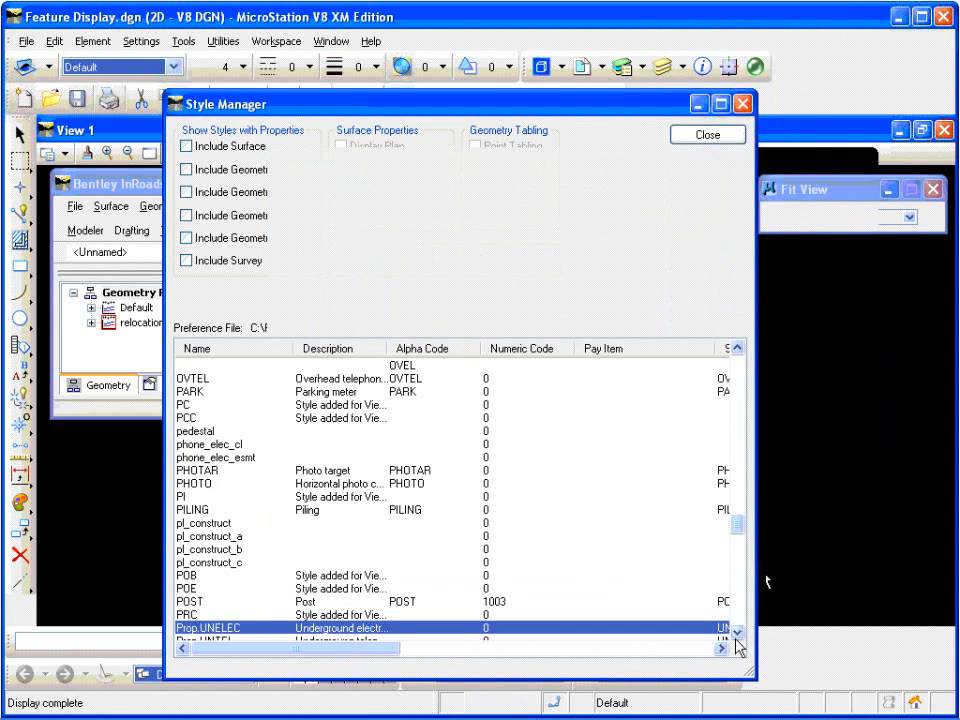
Step: Open the Prop.UNTEL style for editing and bring up its surface feature named symbology
left_click(737, 633)
left_click(737, 633)
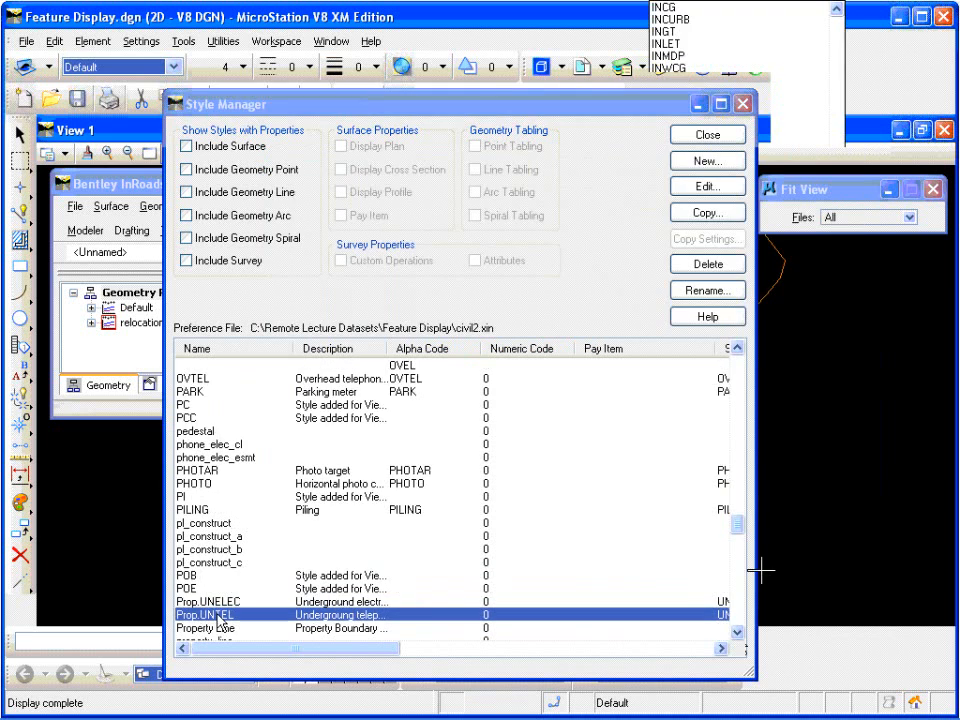
double_click(220, 622)
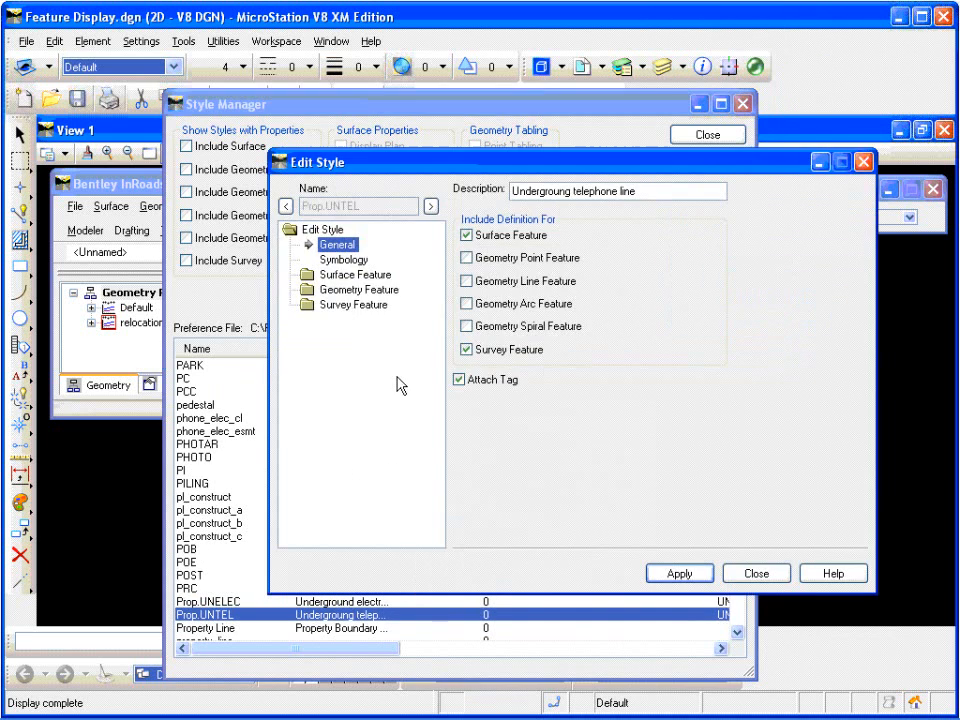
left_click(361, 276)
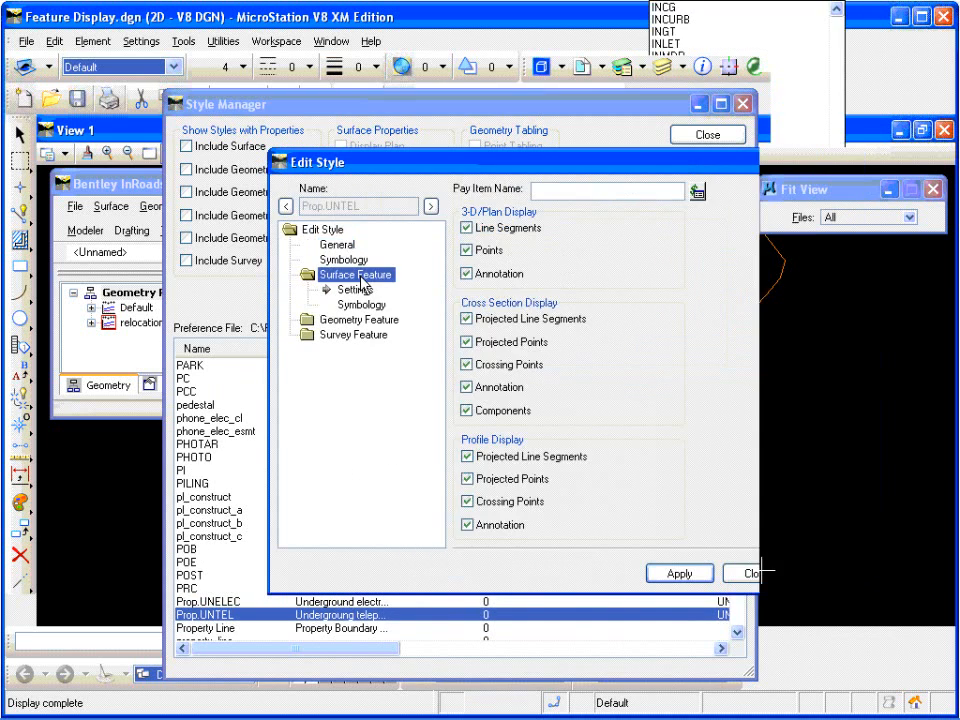
left_click(360, 305)
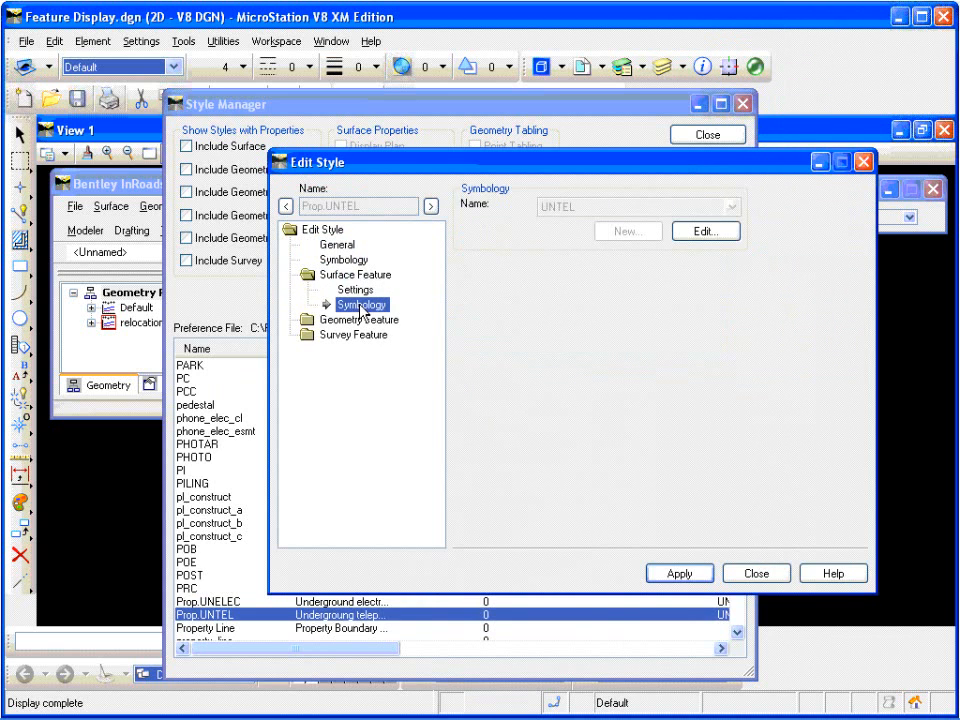
left_click(708, 233)
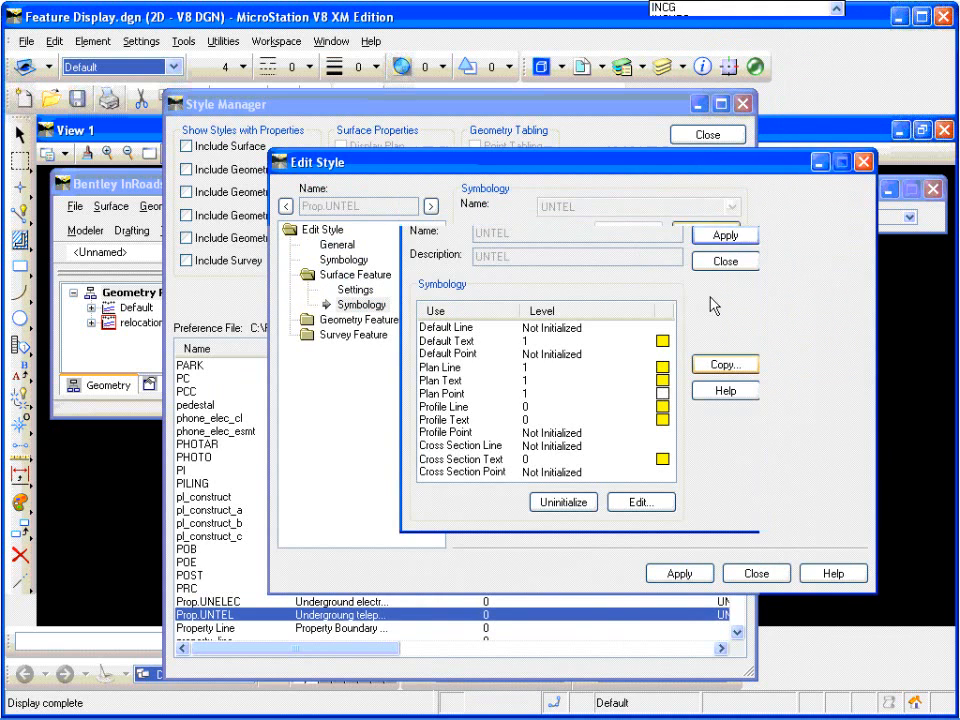
Step: Turn on cell display with the PROPUNTEL cell for the Cross Section Point of the UNTEL symbology
left_click(565, 472)
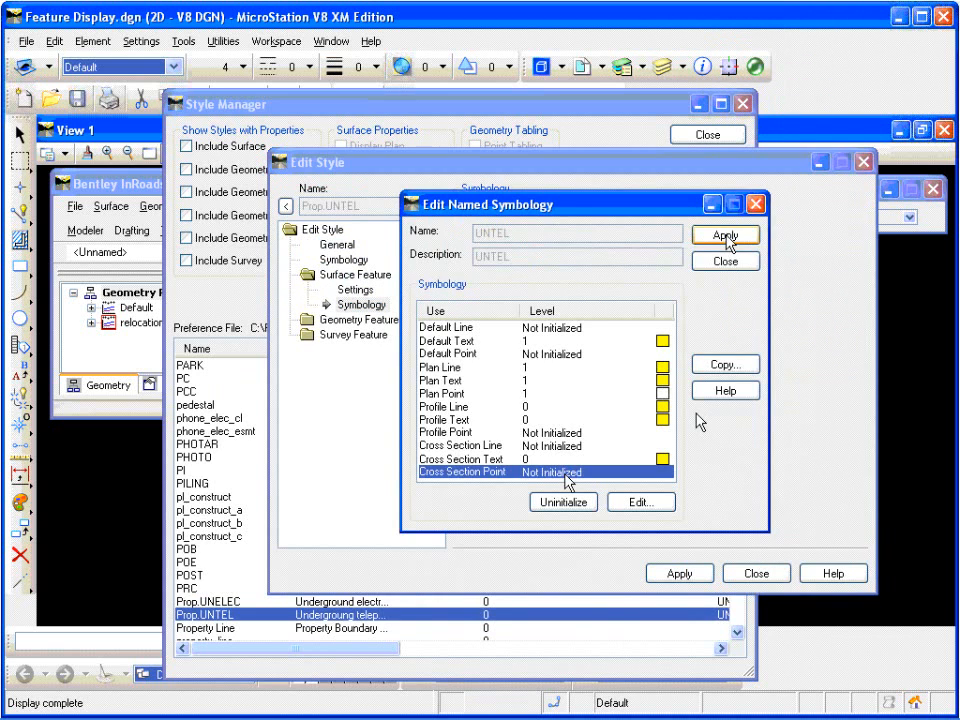
double_click(565, 474)
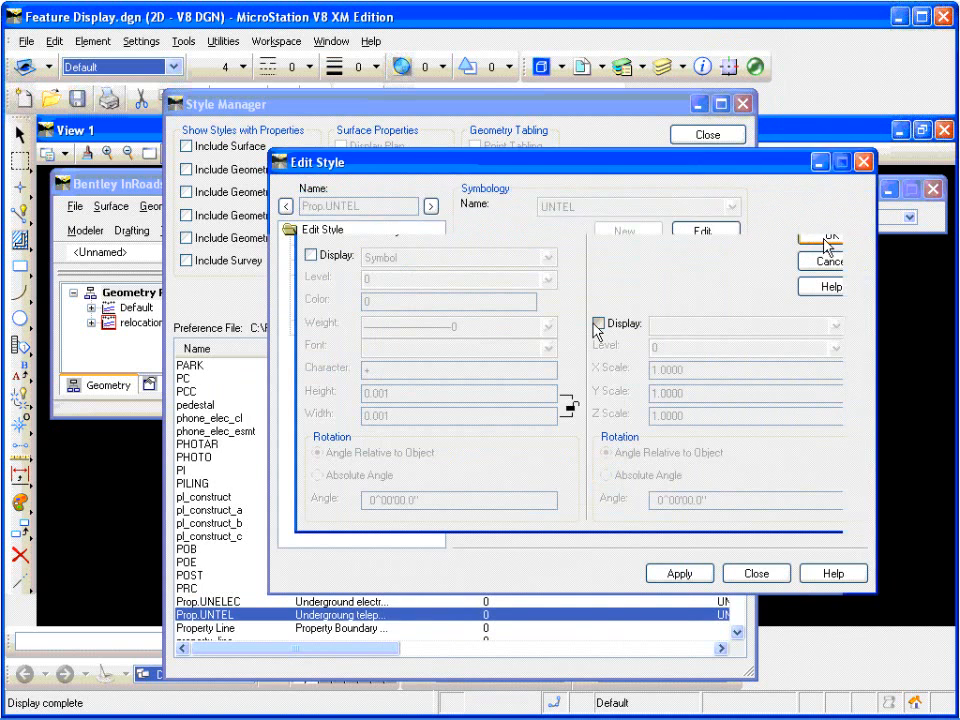
left_click(598, 324)
left_click(814, 326)
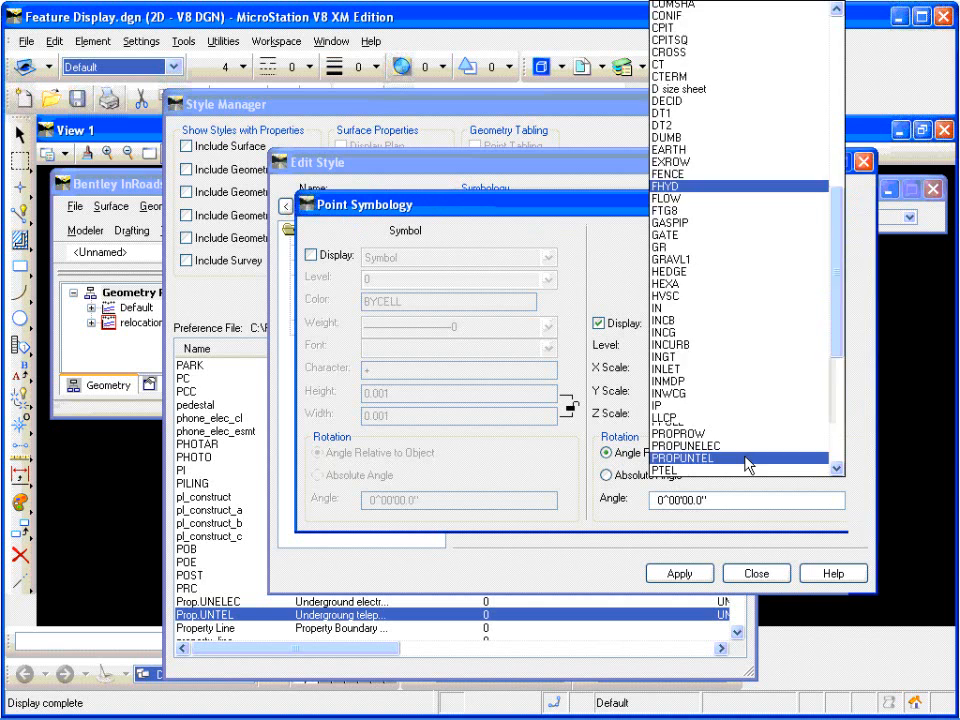
left_click(735, 458)
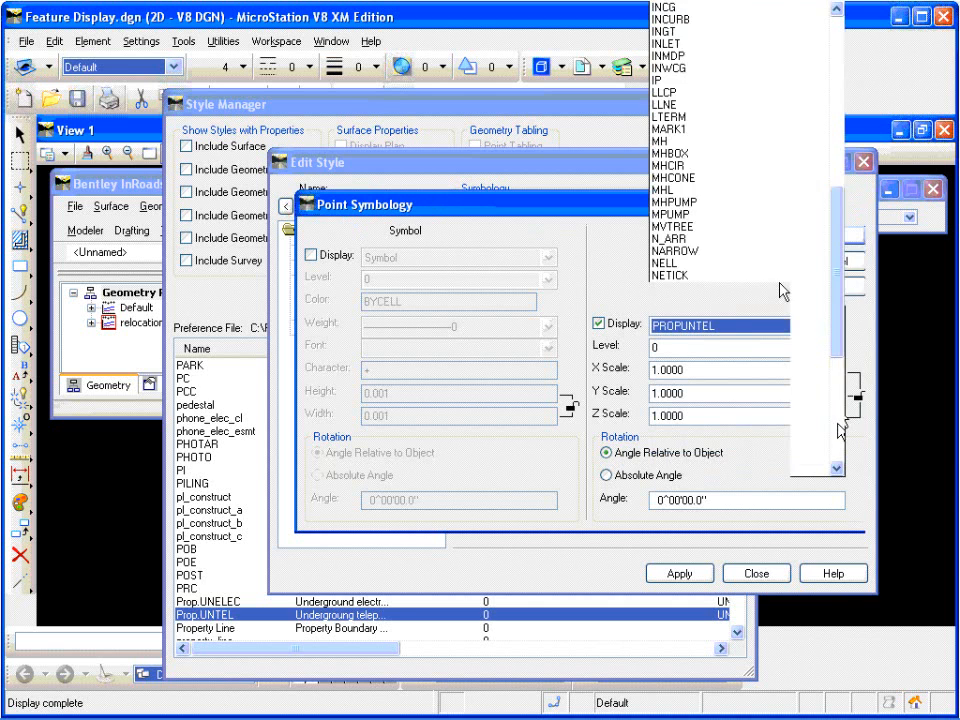
left_click(830, 237)
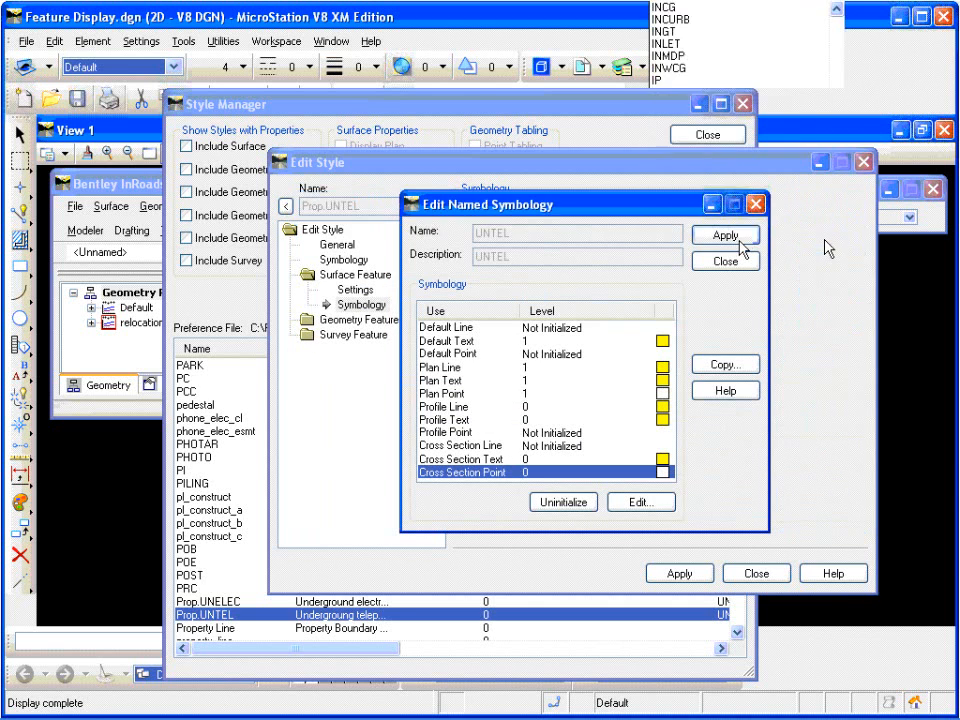
Step: Apply the edited symbology to the Prop.UNTEL style, continuing without an alpha or numeric code, and close the style editor
left_click(726, 236)
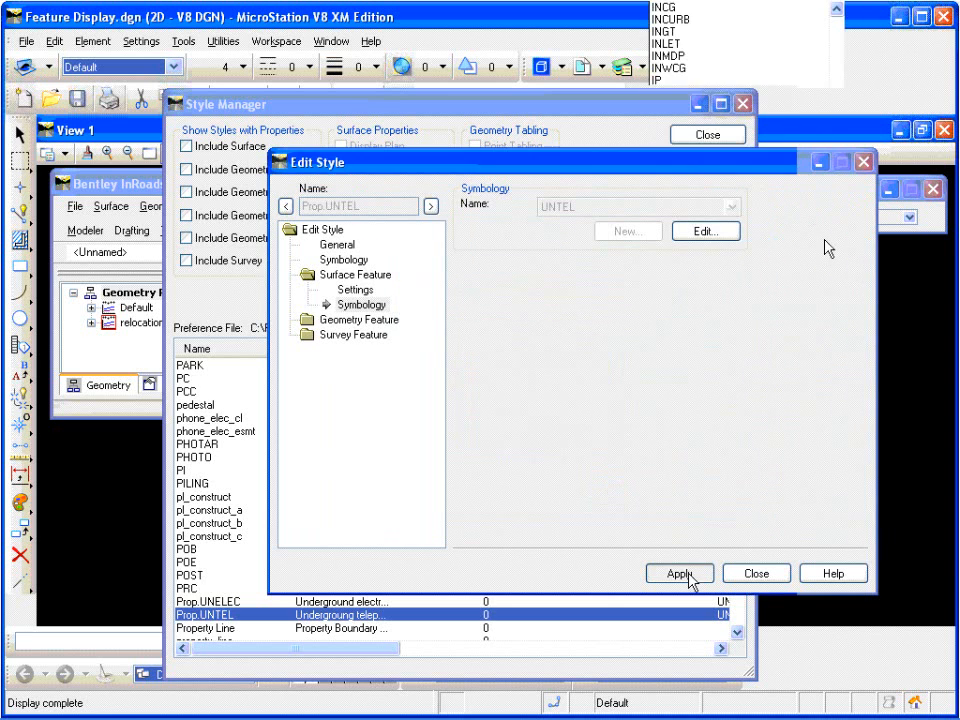
left_click(689, 575)
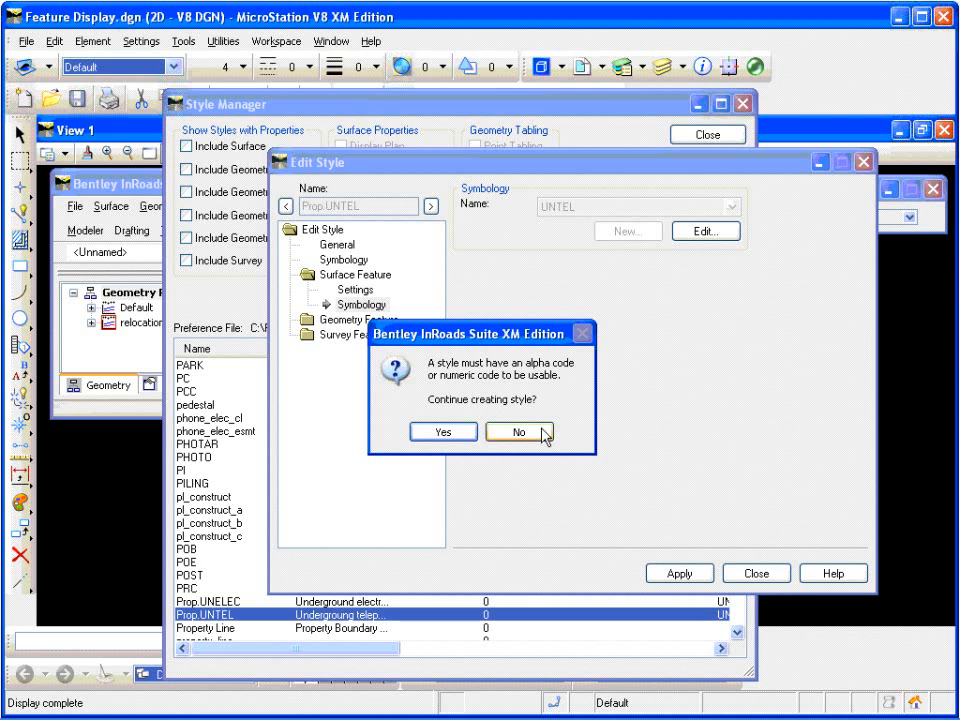
left_click(445, 433)
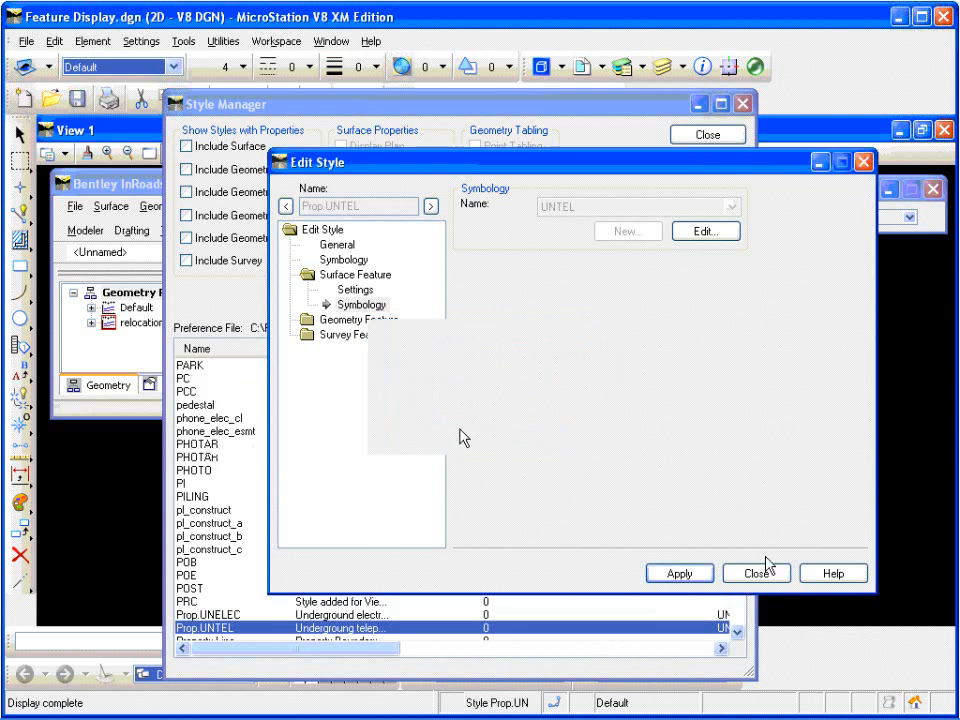
left_click(756, 573)
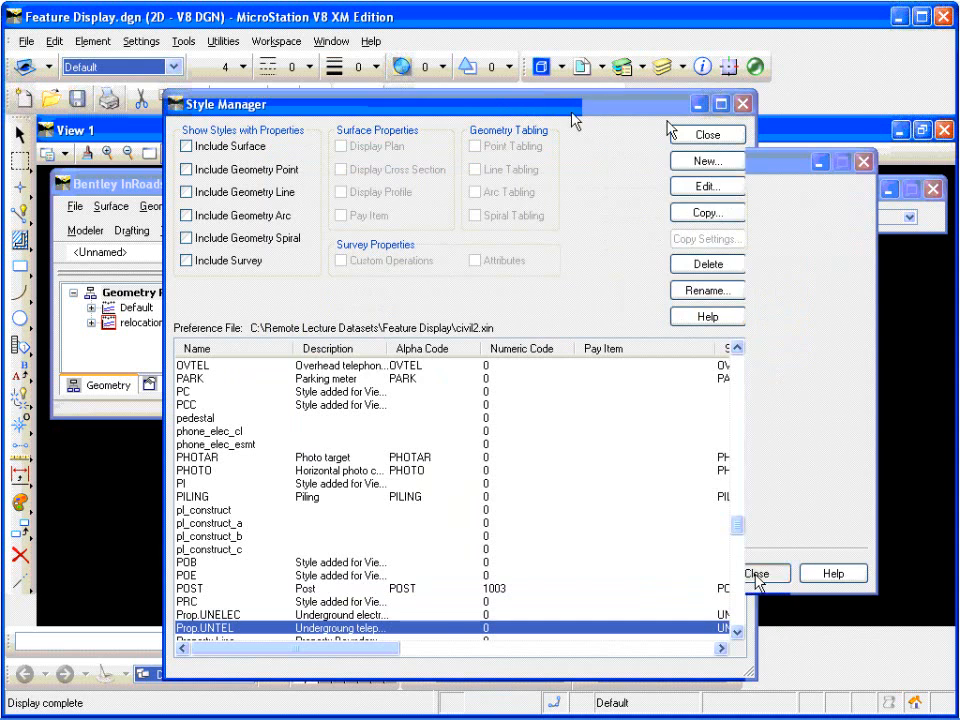
Step: Close the Style Manager and switch to the slide presentation
left_click(707, 136)
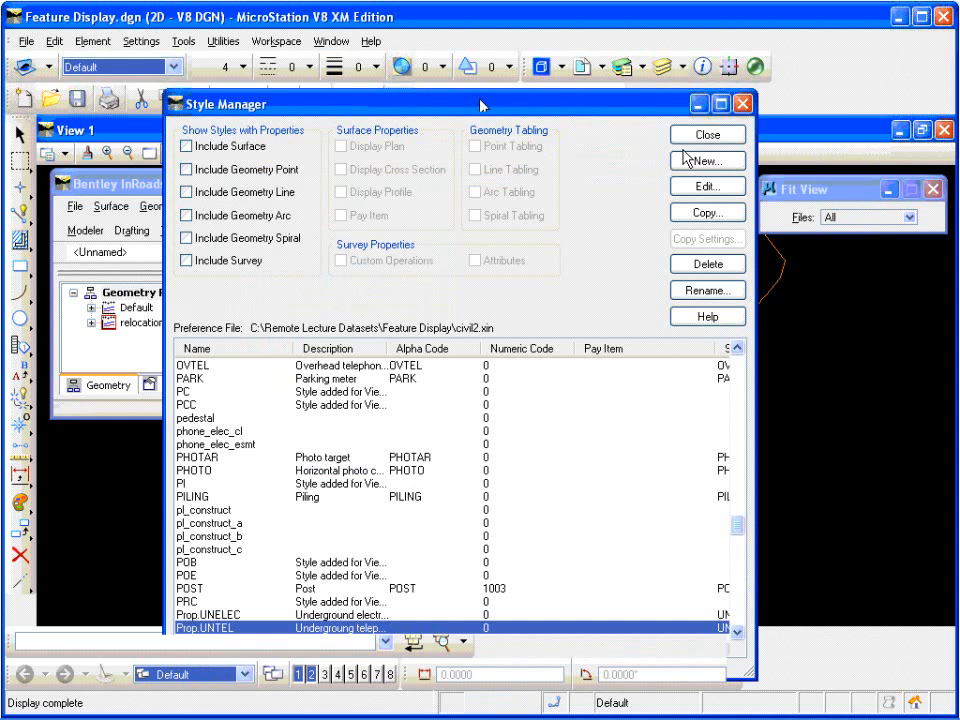
left_click(707, 136)
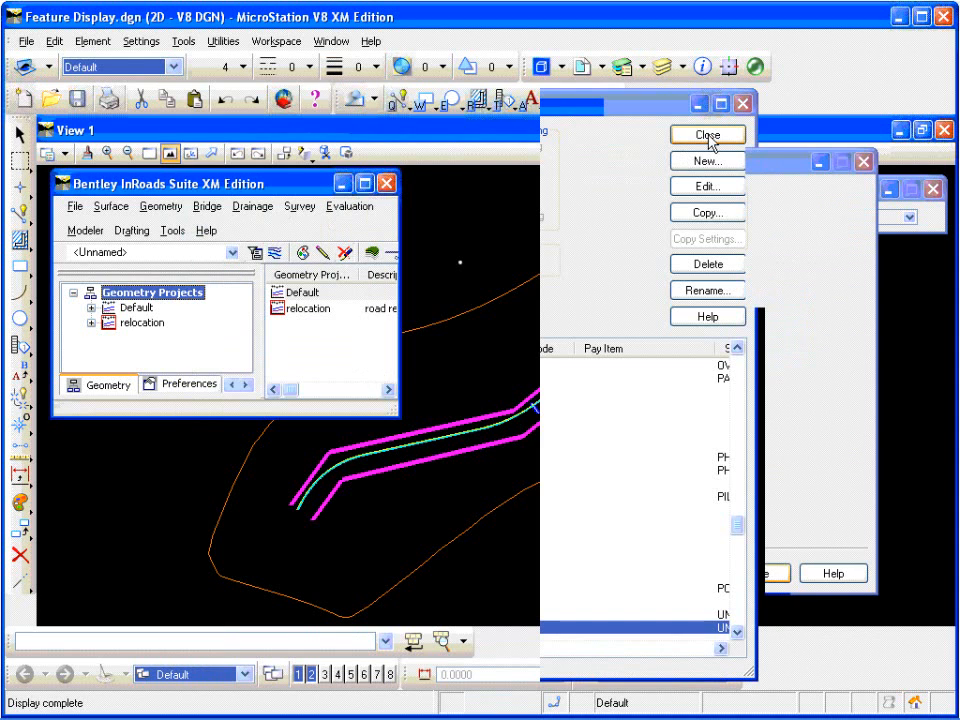
key("alt+Tab")
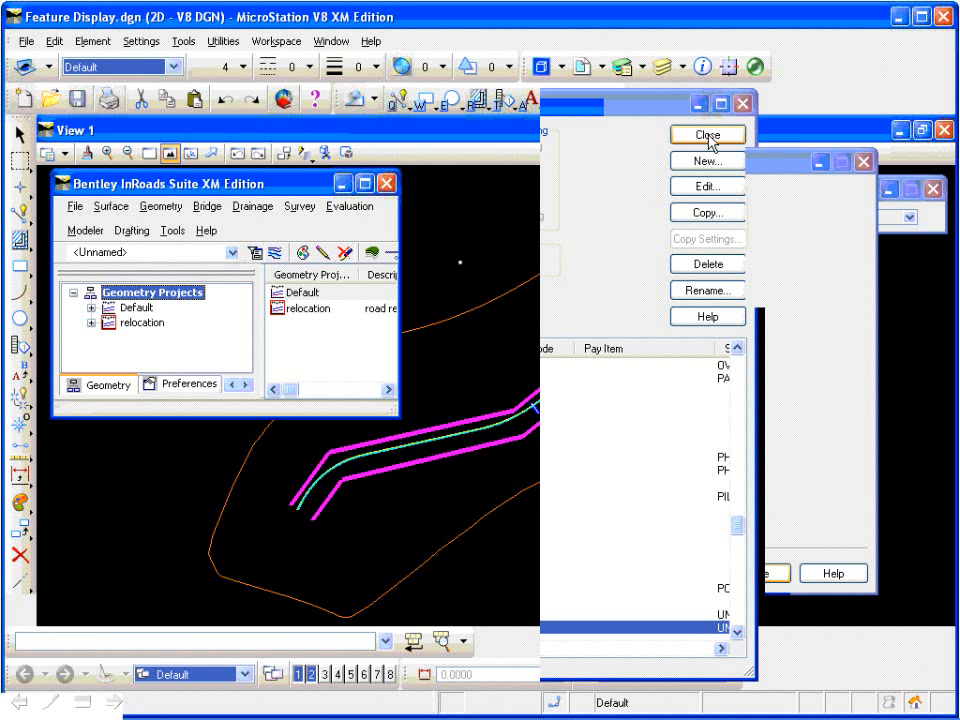
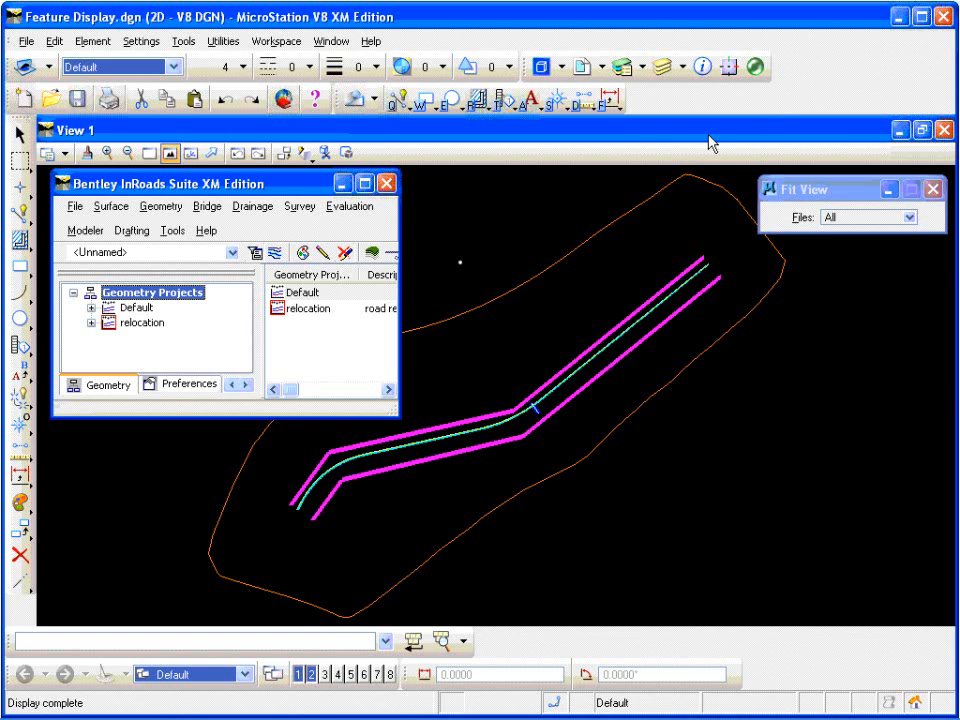
Step: Open the Feature Properties for the proposed surface
left_click(112, 207)
mouse_move(279, 370)
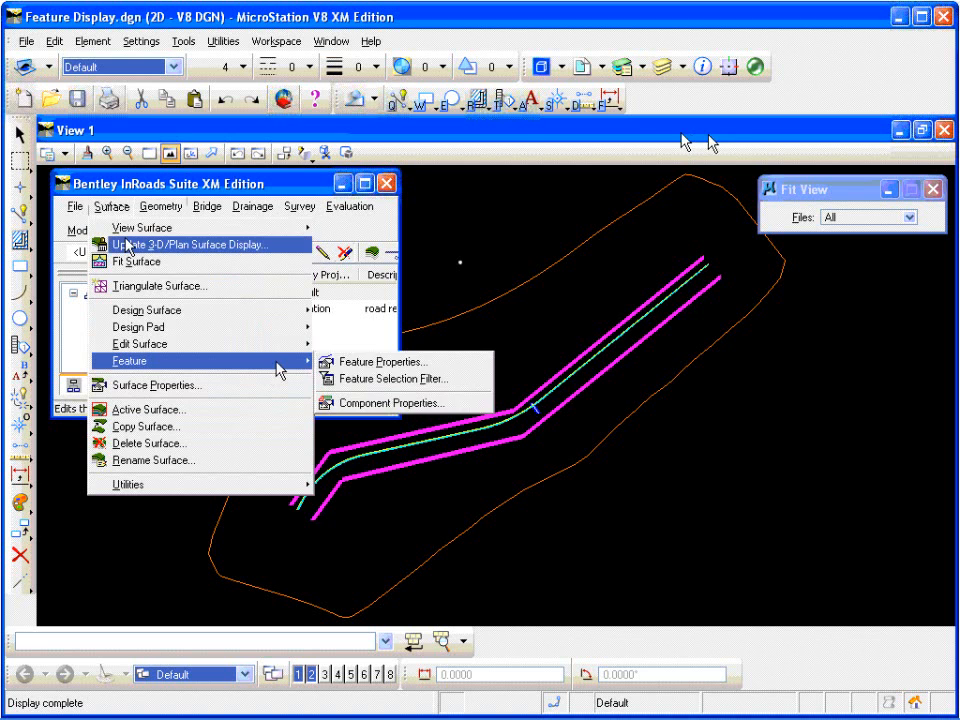
left_click(330, 362)
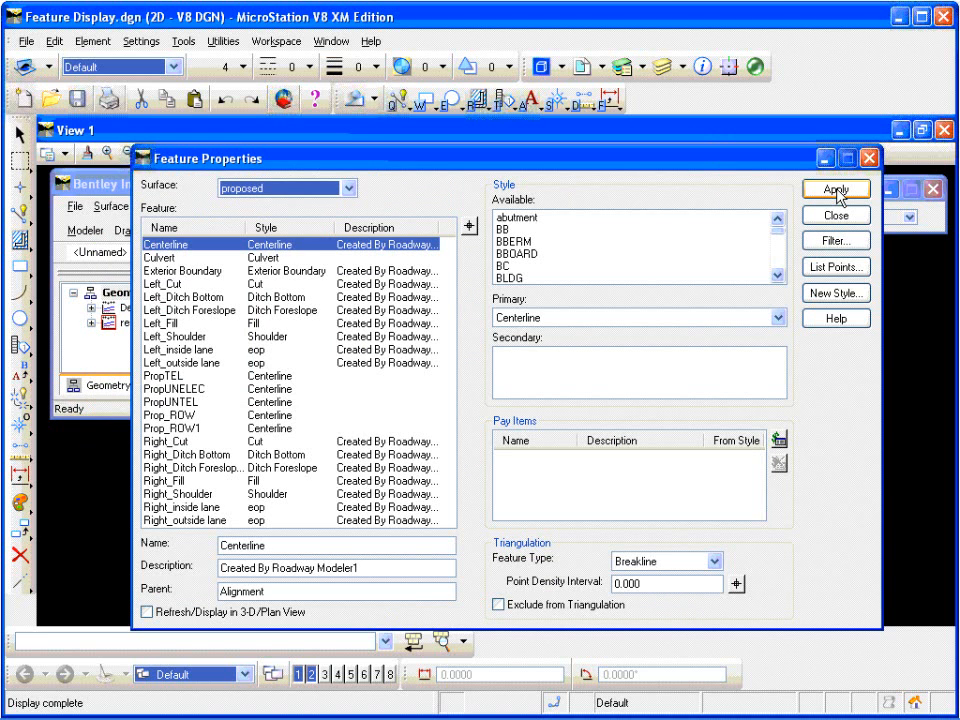
left_click(836, 190)
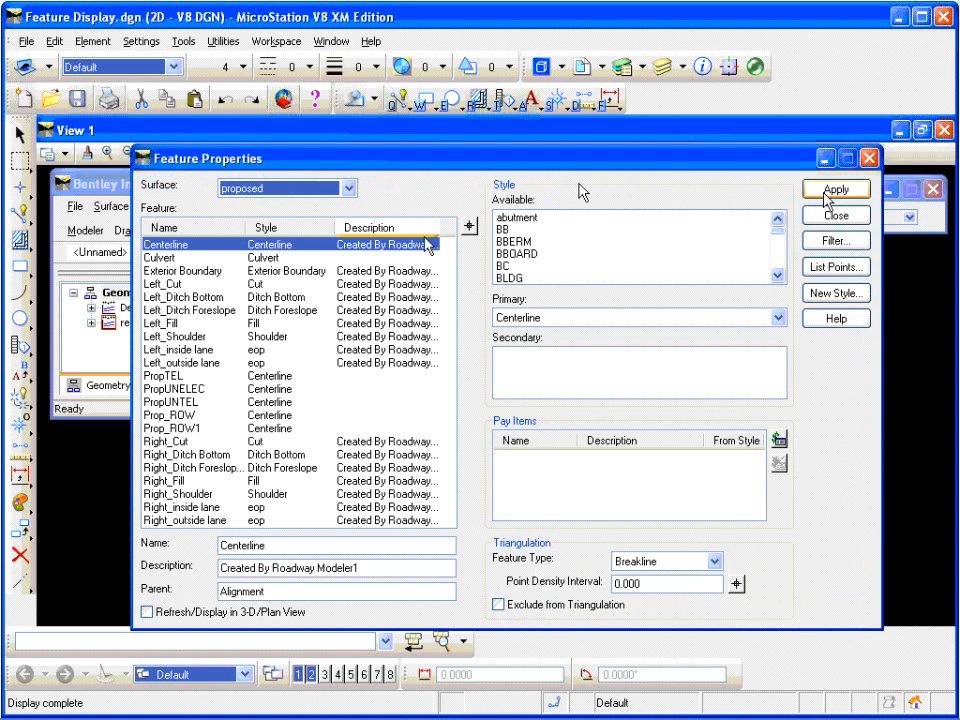
Step: Assign PropROW as the primary style of both the Prop_ROW and Prop_ROW1 features and apply it
left_click(183, 415)
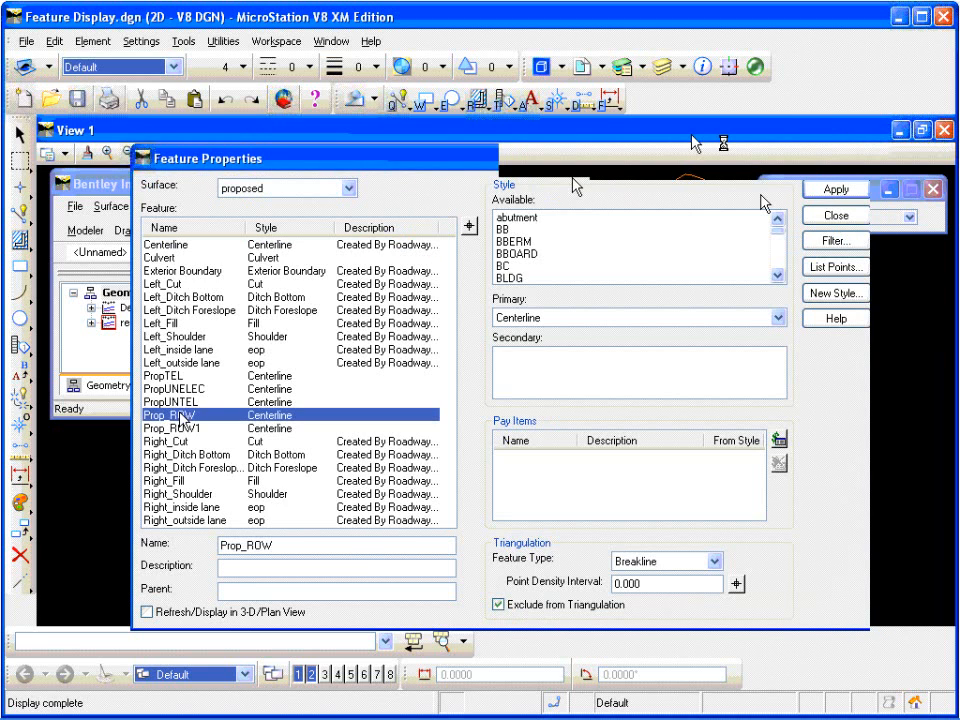
left_click(180, 428, "shift")
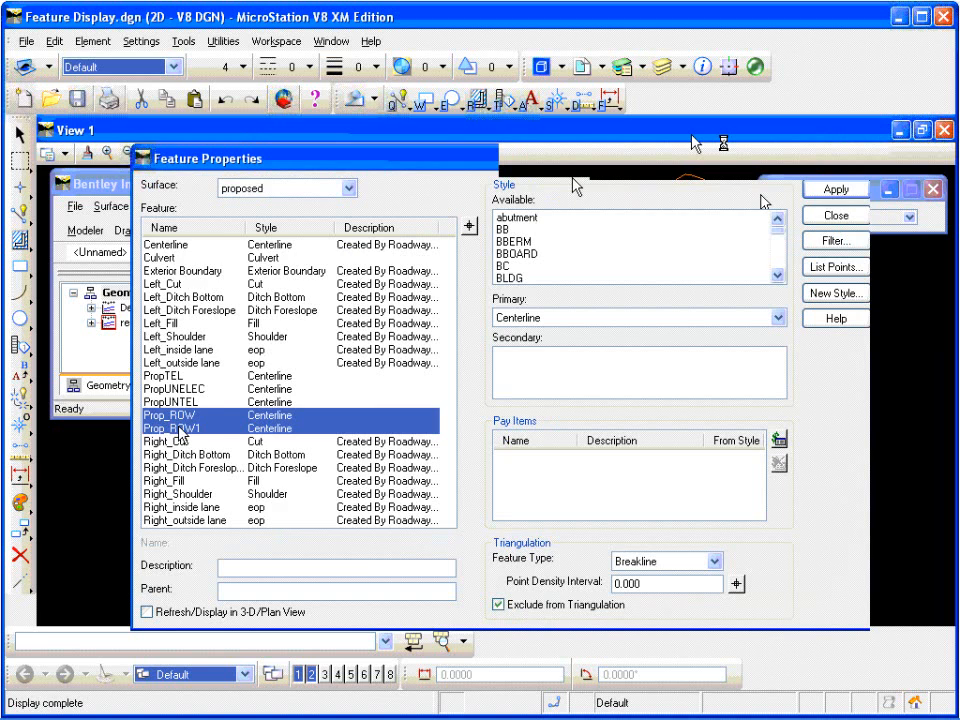
left_click(825, 193)
left_click(779, 317)
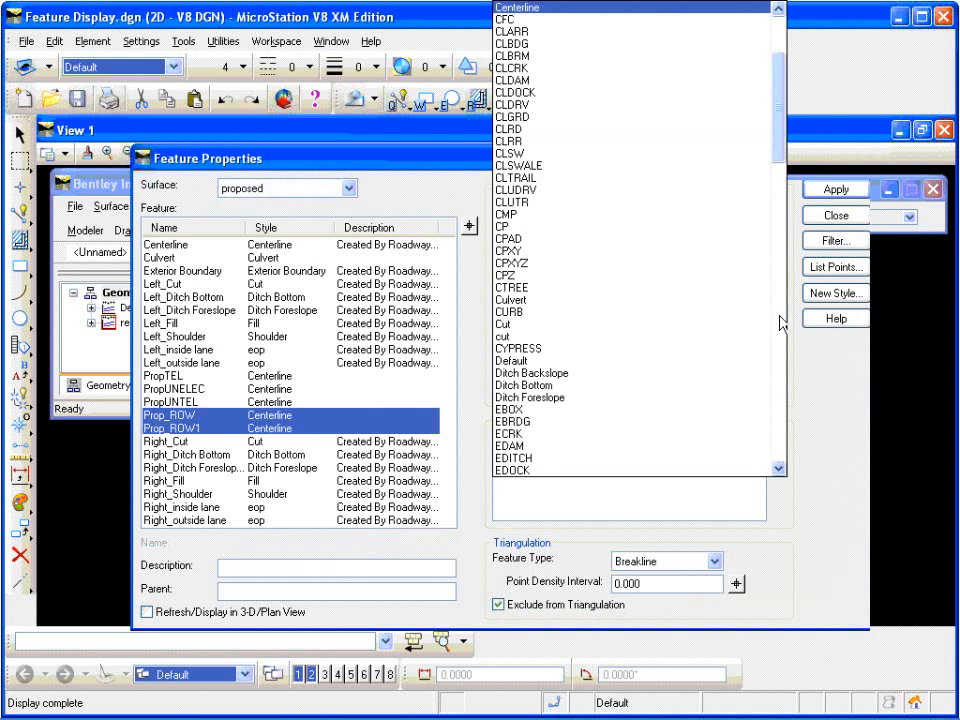
left_click(780, 420)
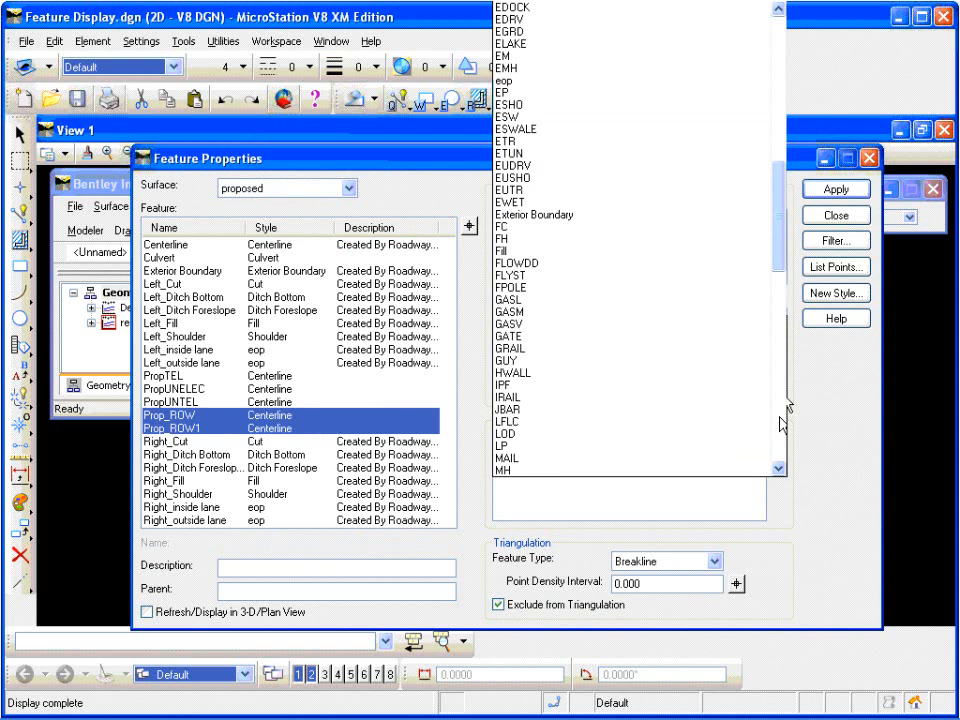
left_click(781, 420)
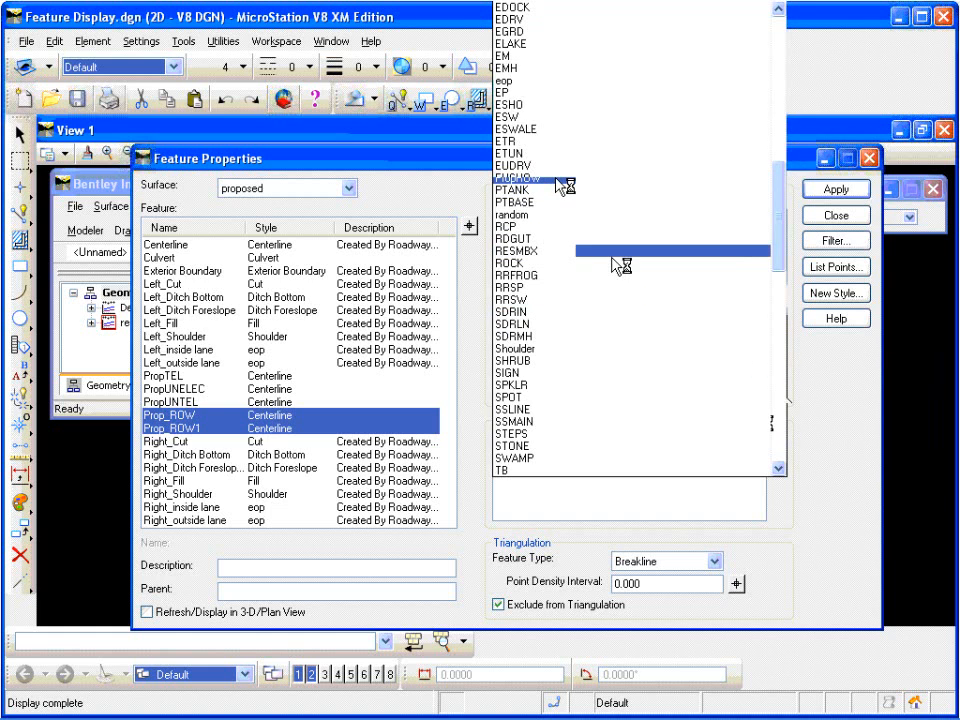
left_click(557, 179)
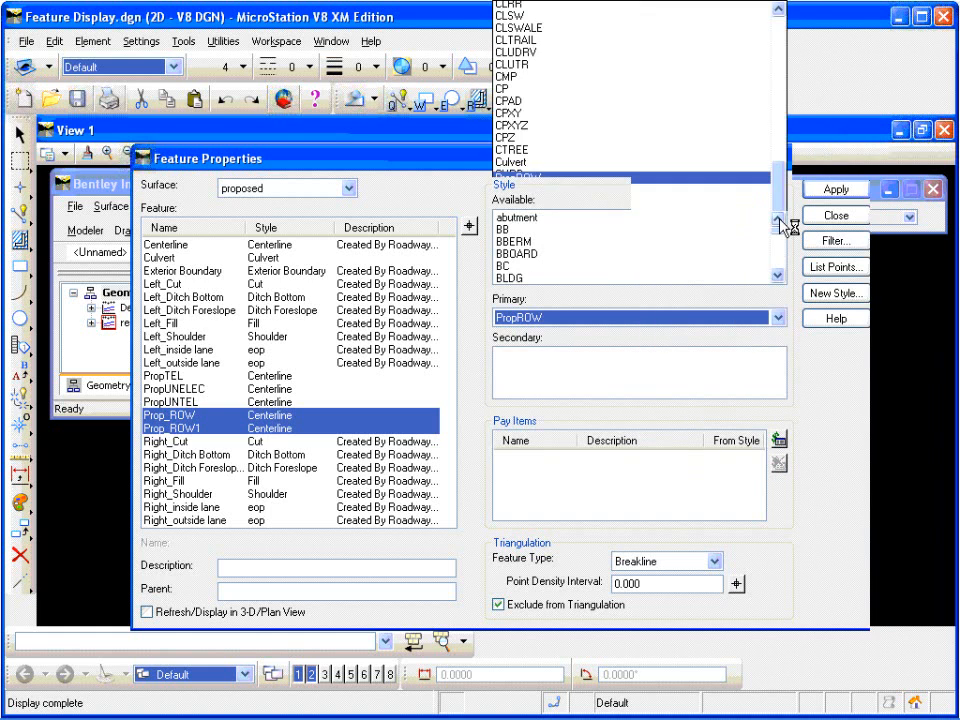
left_click(836, 190)
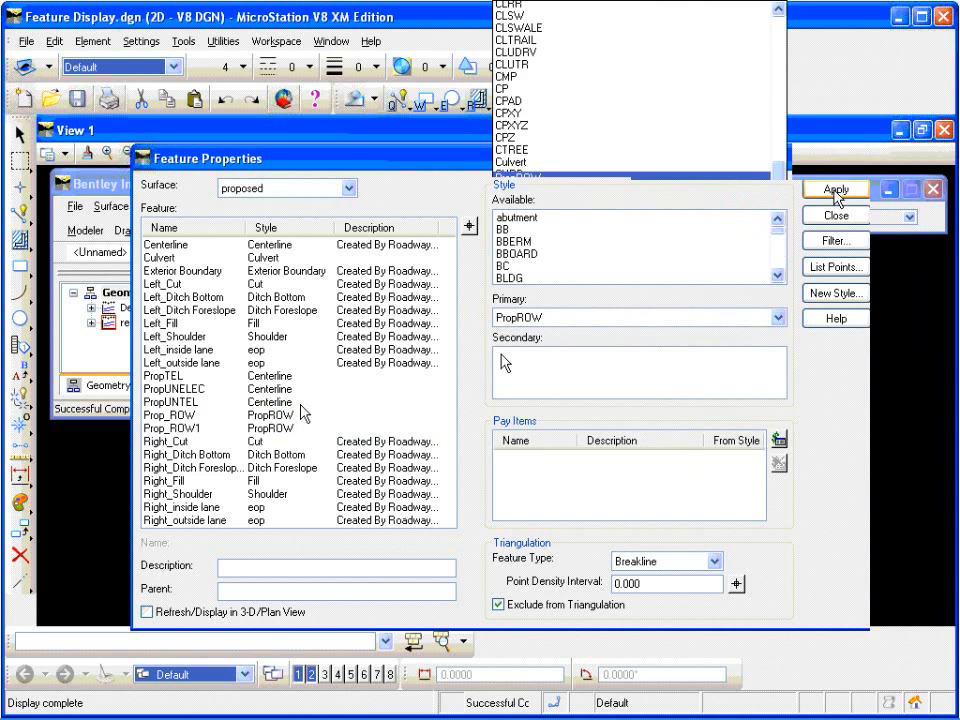
Step: Assign Prop.UNELEC as the primary style of the PropUNELEC feature and apply it
left_click(300, 389)
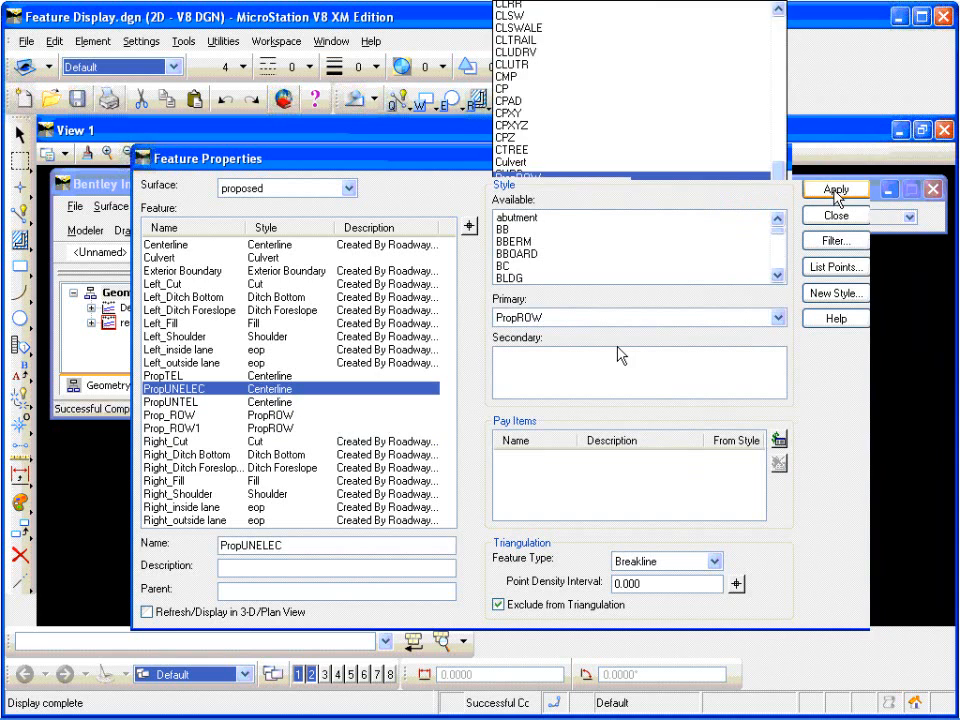
left_click(750, 317)
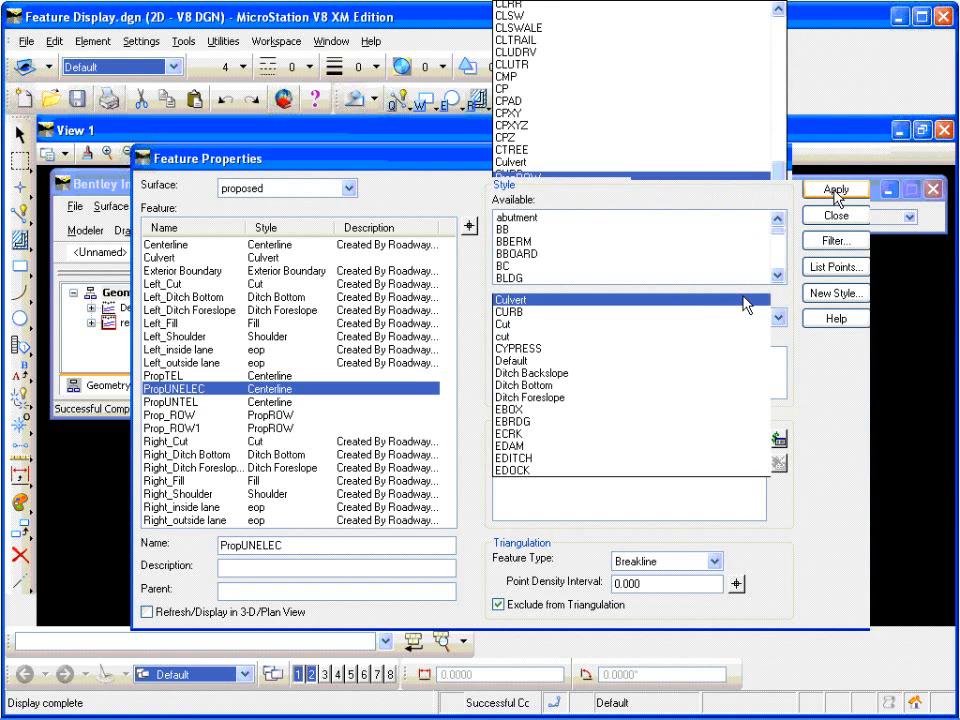
left_click(779, 387)
left_click(779, 387)
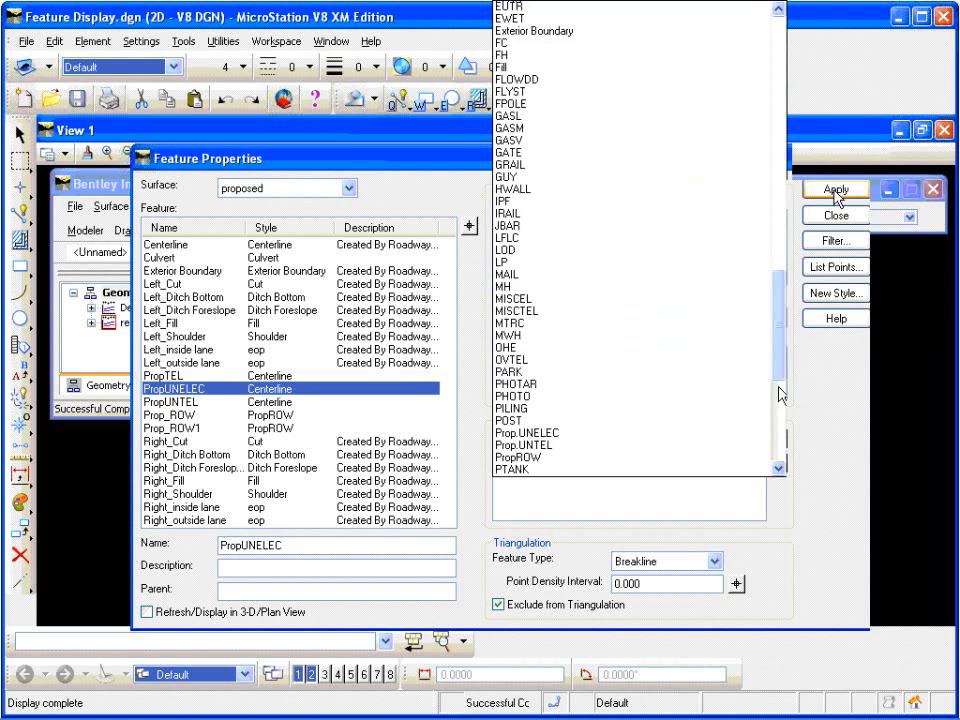
left_click(779, 388)
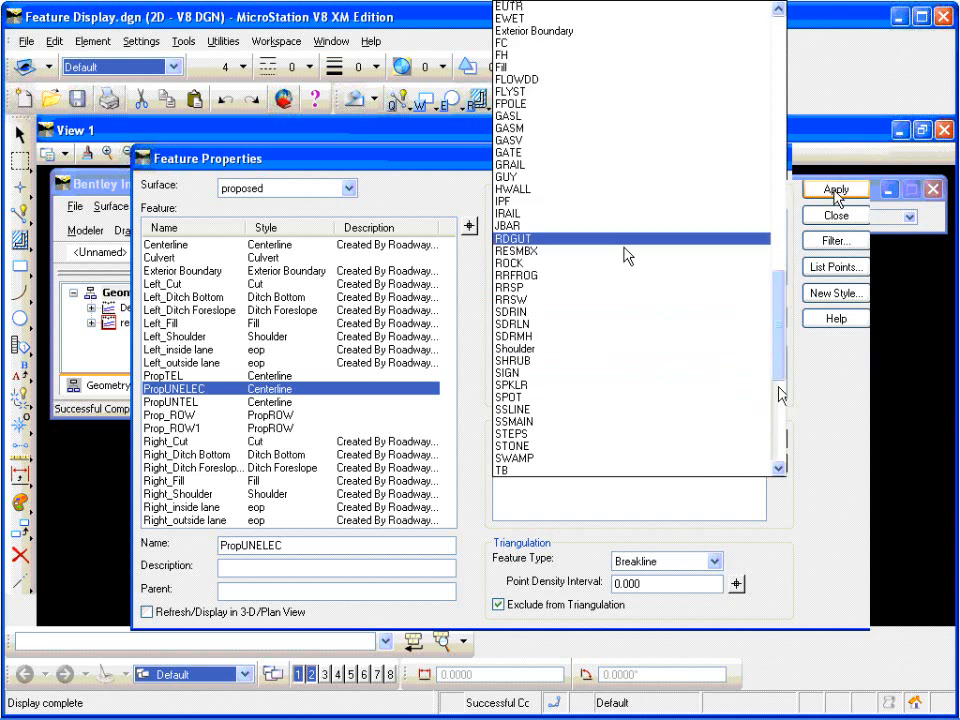
left_click(606, 158)
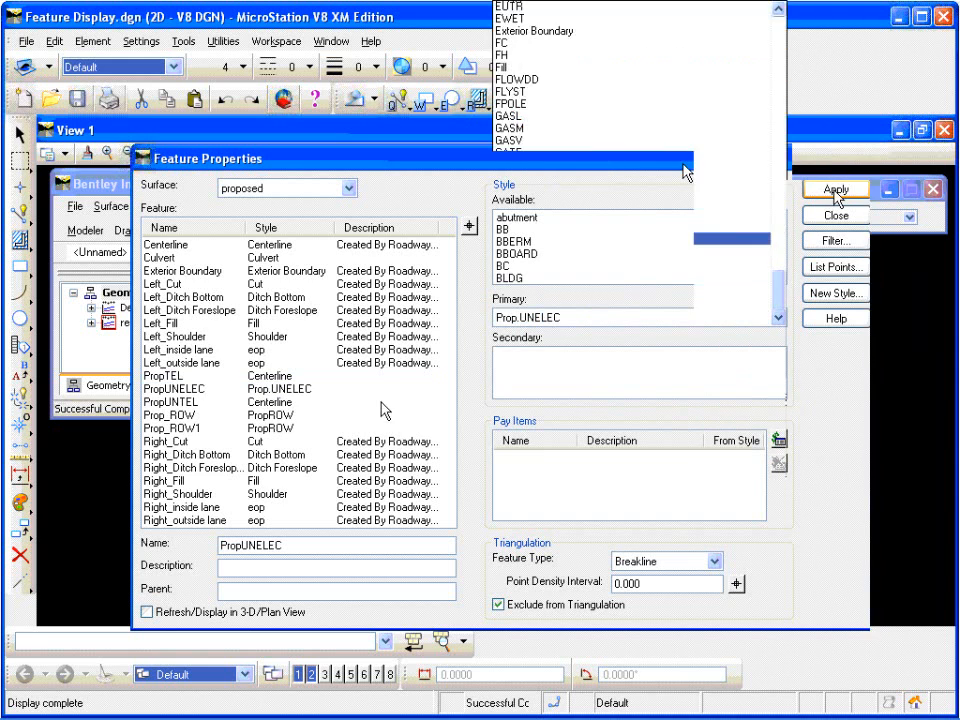
Step: Assign Prop.UNTEL as the primary style of the PropUNTEL feature, apply it and close the feature properties
left_click(288, 402)
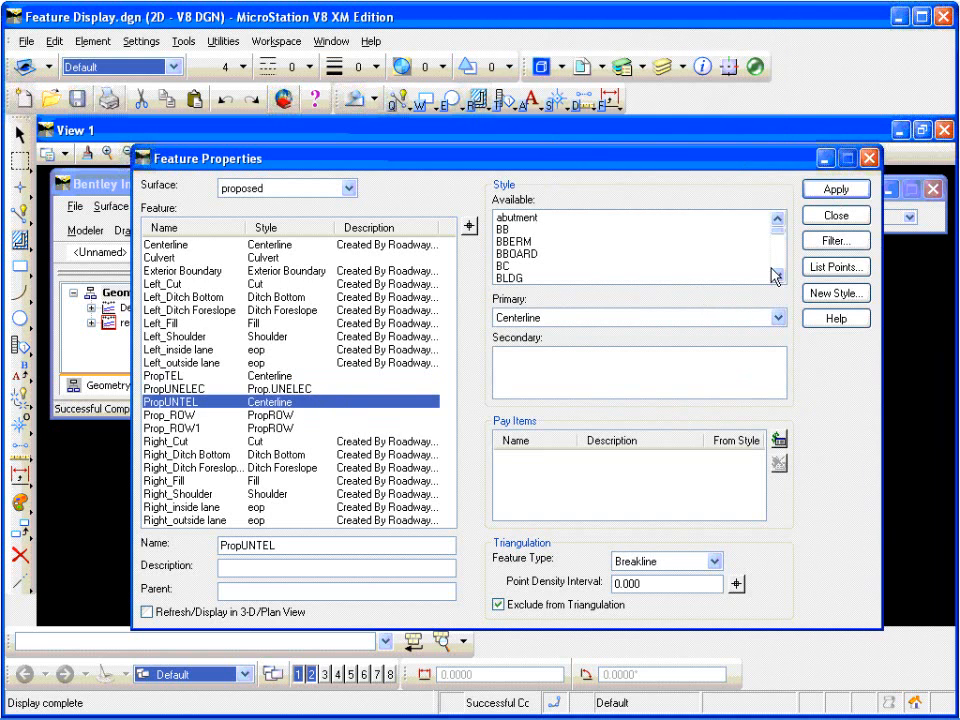
left_click(777, 318)
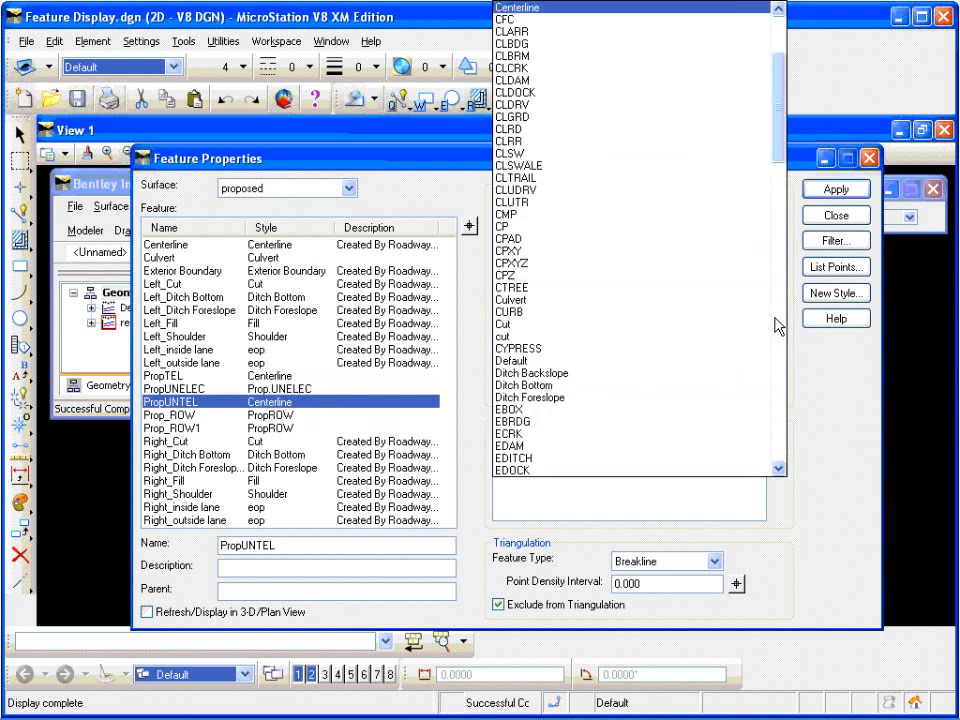
left_click(776, 385)
left_click(779, 393)
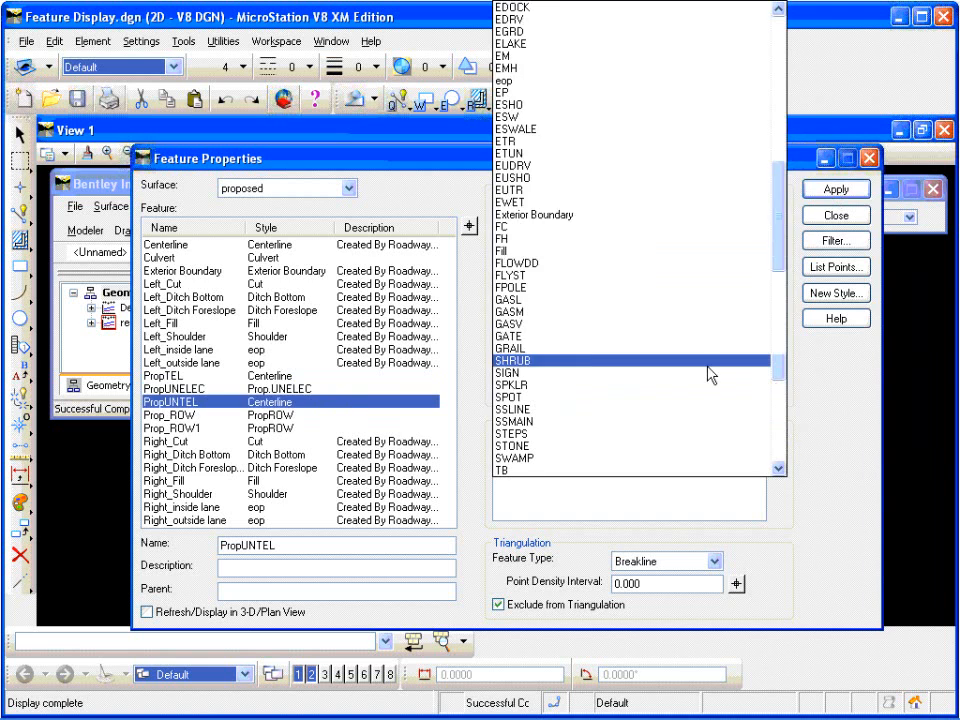
left_click(590, 165)
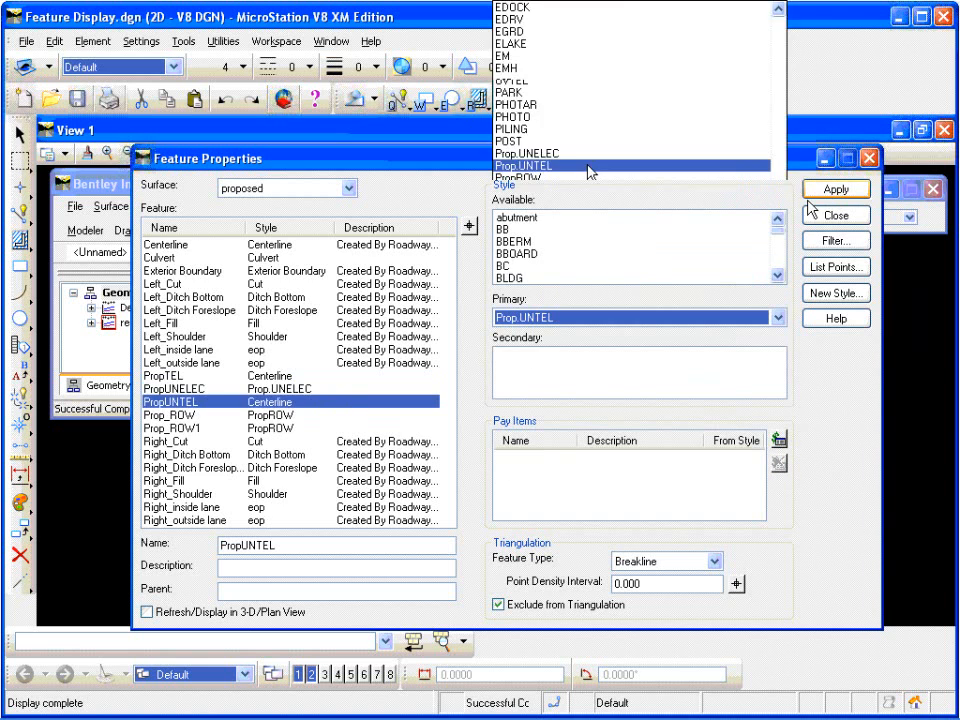
left_click(830, 190)
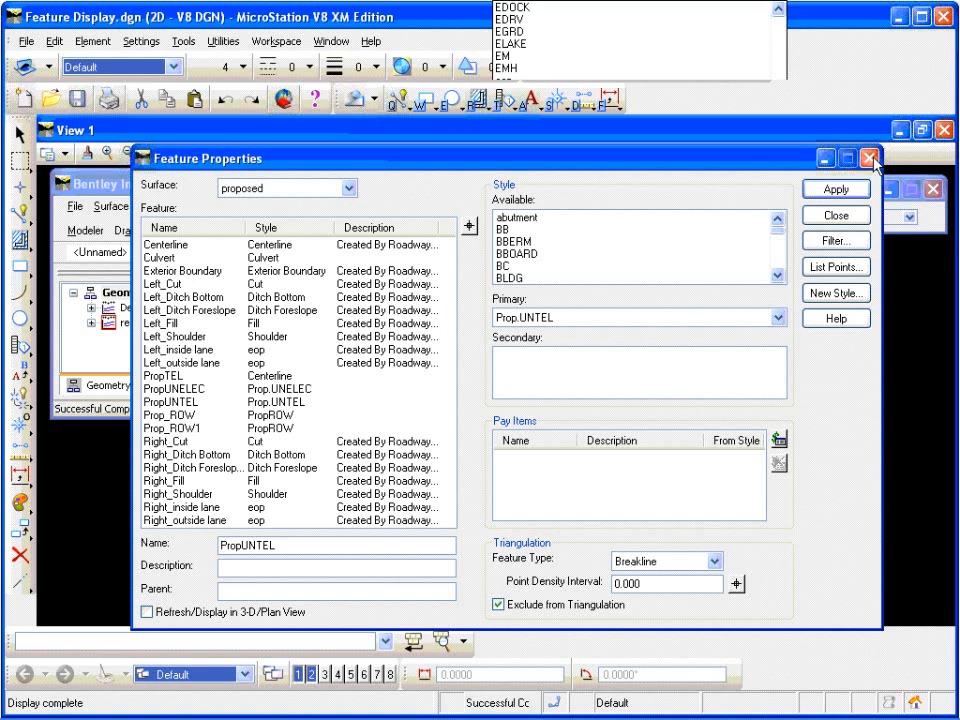
left_click(869, 157)
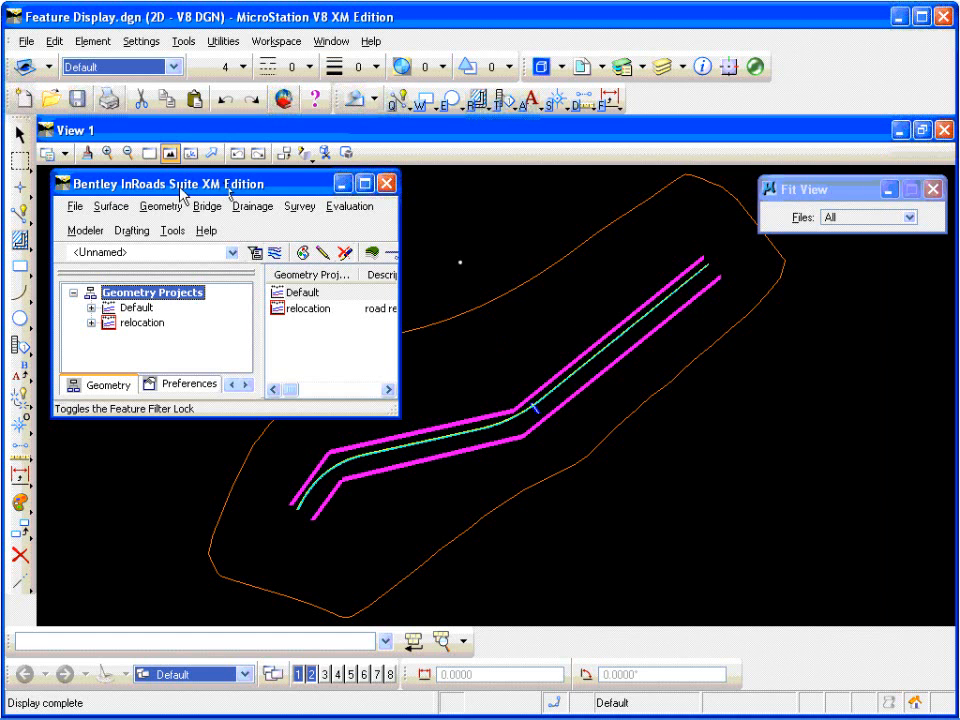
Step: Open the View Features command and choose the original surface to list its features
left_click(112, 207)
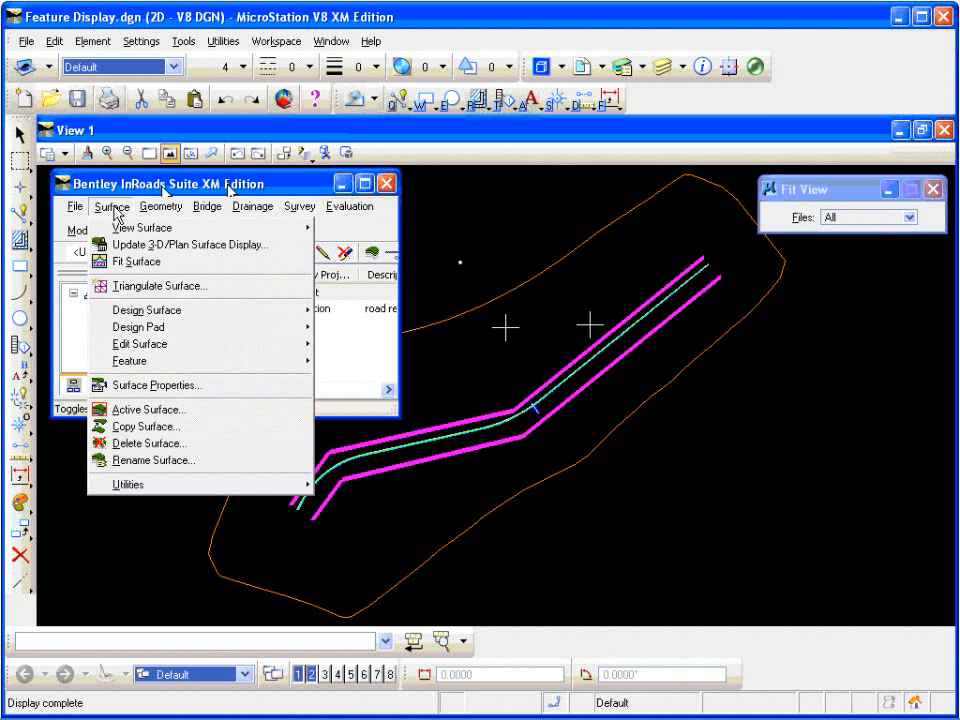
mouse_move(288, 232)
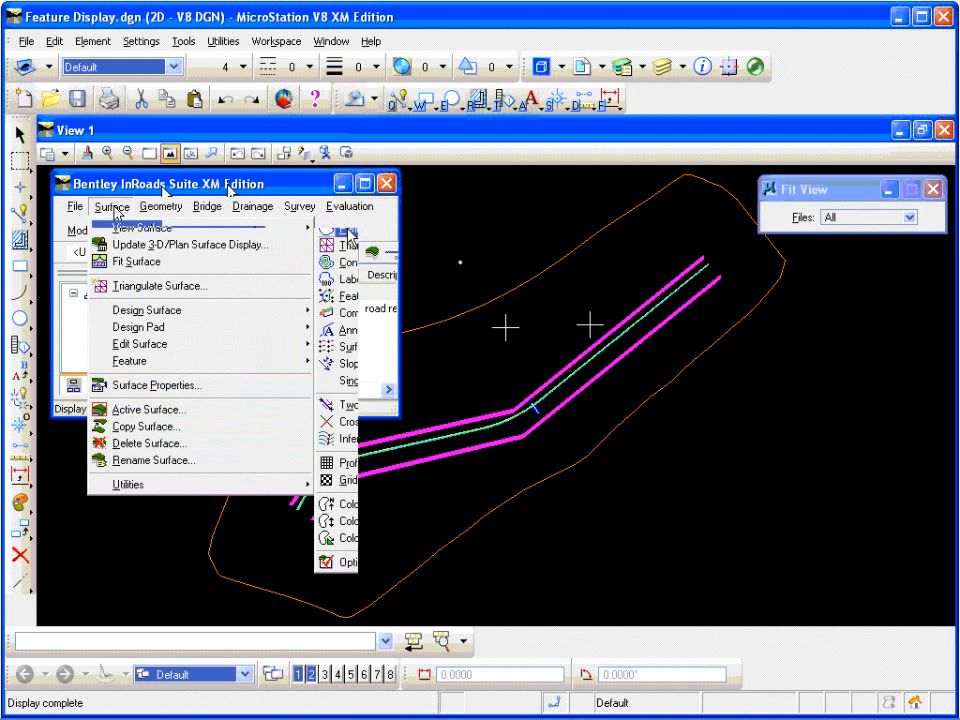
left_click(398, 300)
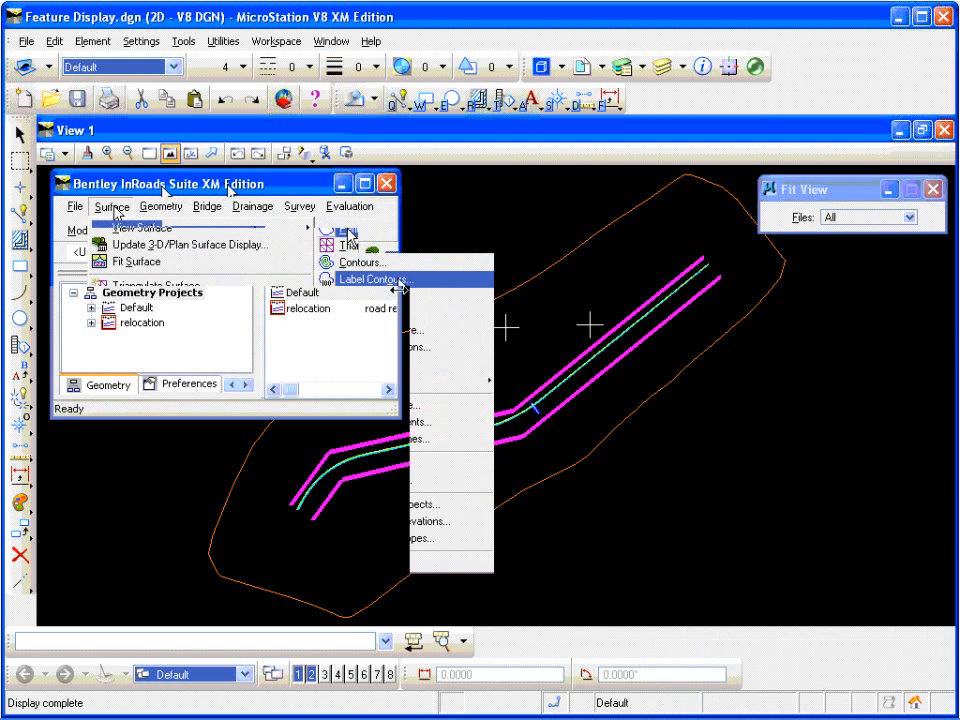
left_click_drag(860, 365, 628, 204)
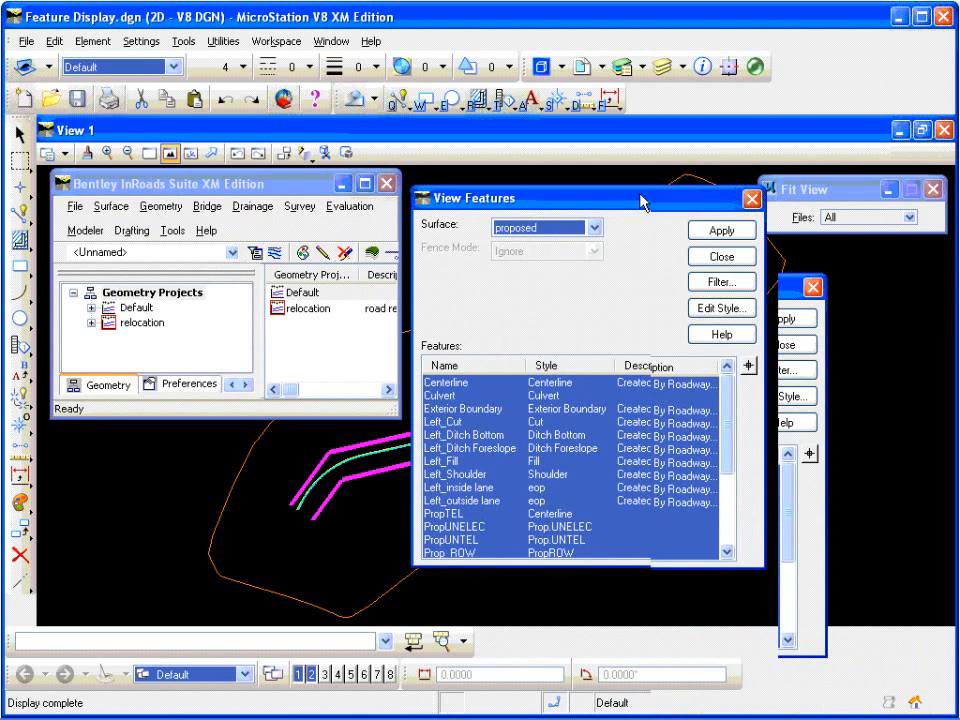
left_click(596, 227)
left_click(558, 259)
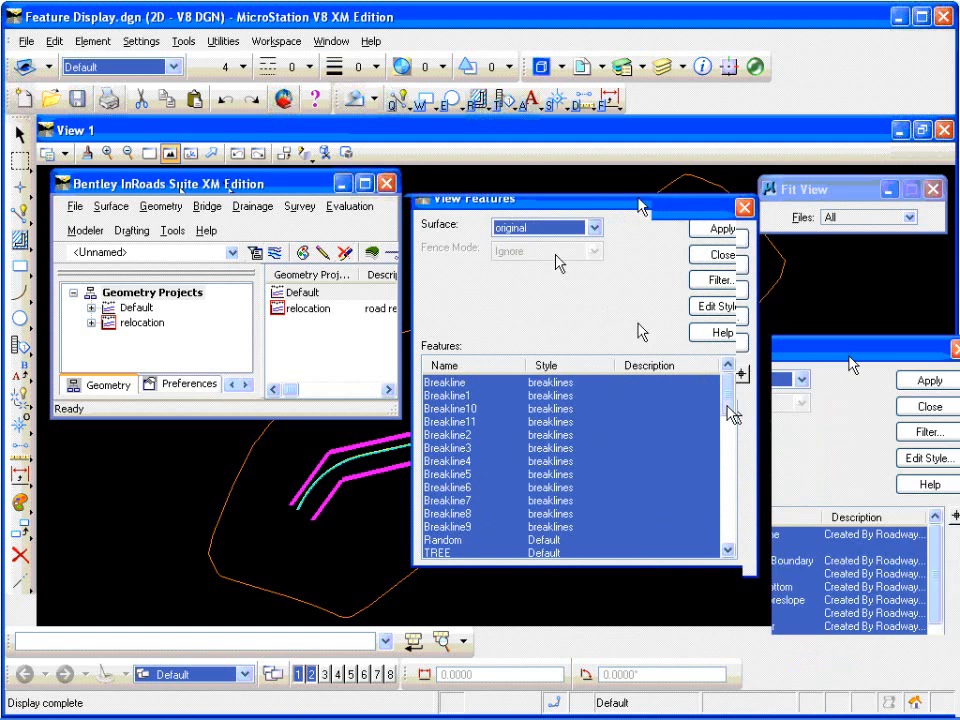
Step: Look through the original surface's features and their assigned styles, then close View Features without displaying anything
left_click(732, 443)
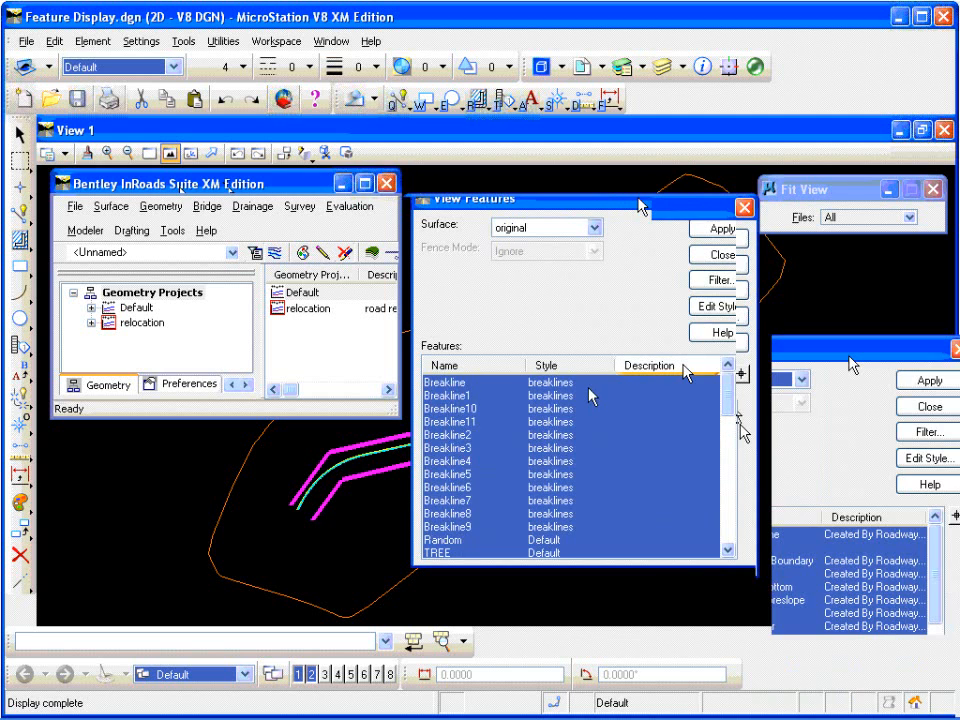
left_click(591, 387)
left_click(731, 440)
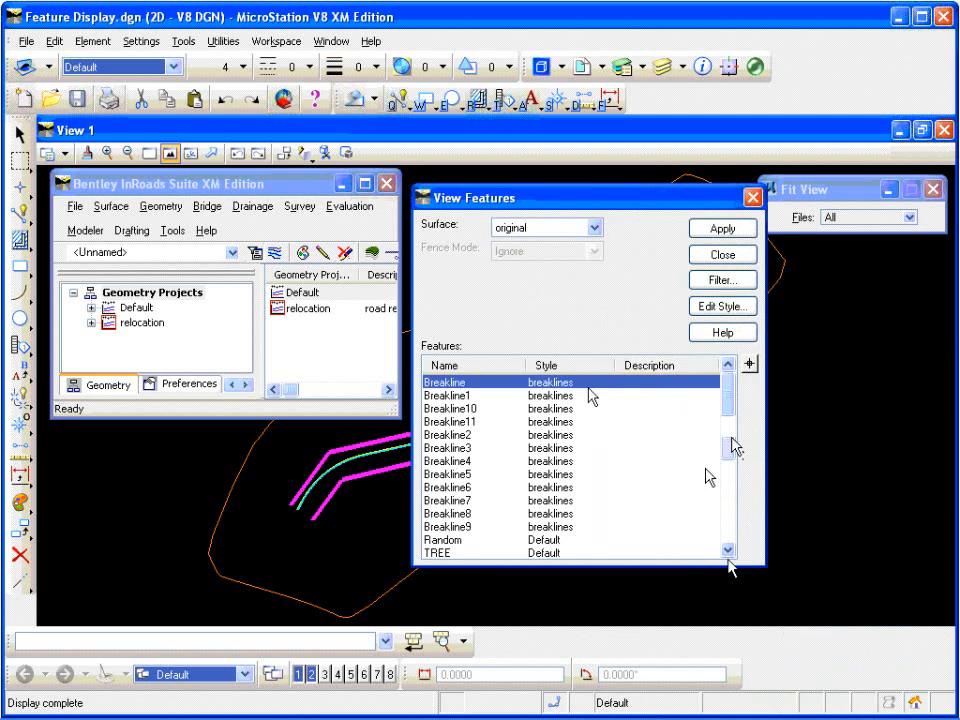
left_click(729, 550)
left_click(729, 550)
left_click(729, 550)
left_click(729, 550)
left_click(729, 550)
left_click(729, 550)
left_click(729, 550)
left_click(729, 550)
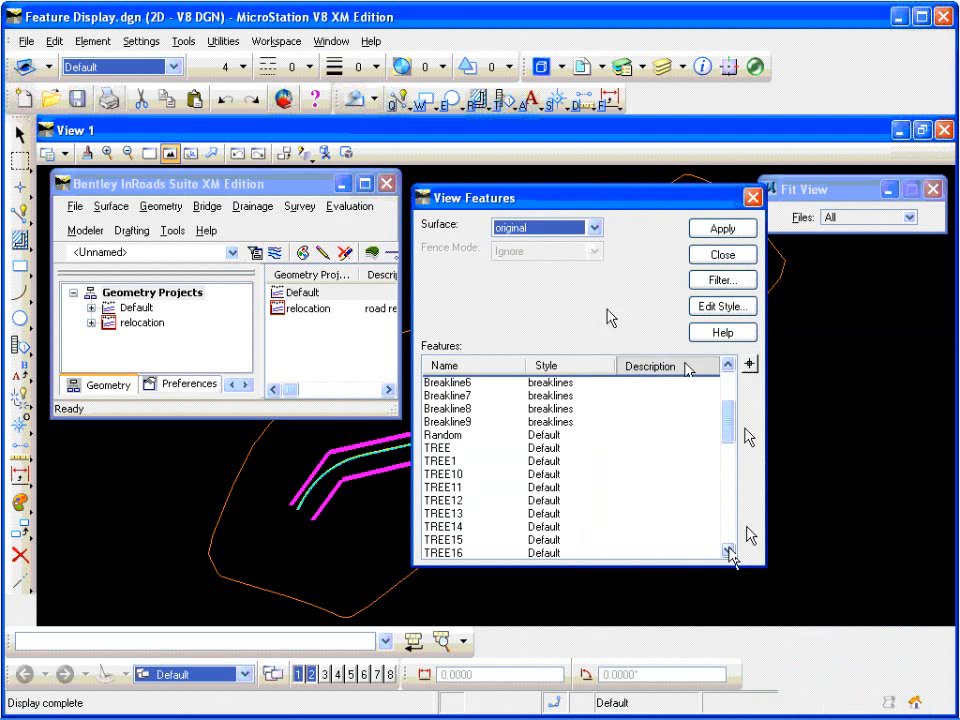
left_click(729, 550)
left_click(729, 550)
left_click(729, 550)
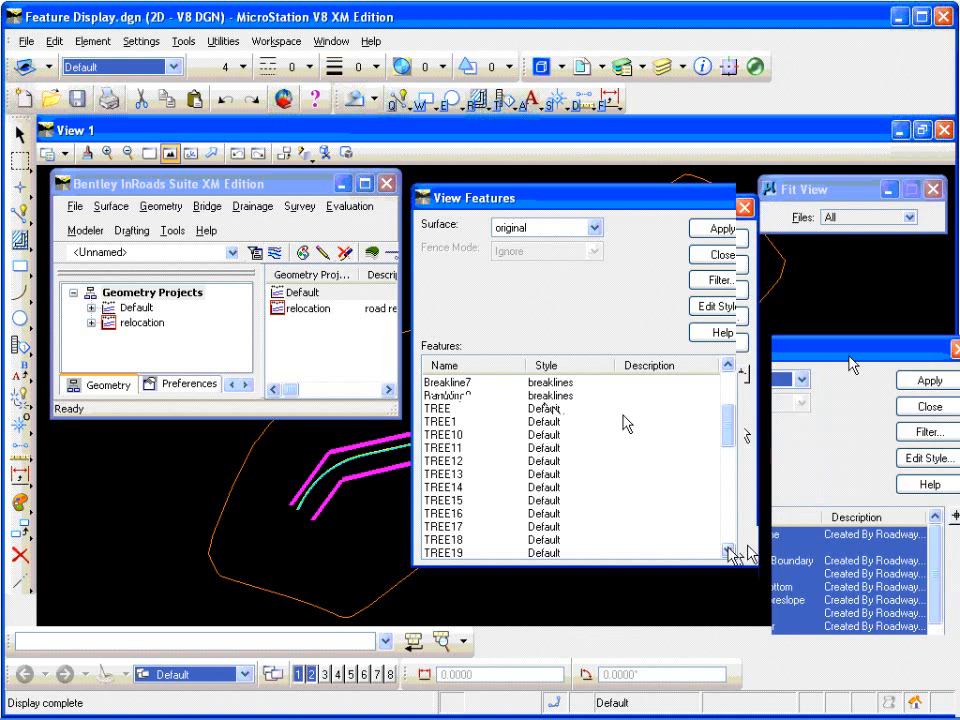
left_click_drag(703, 197, 791, 241)
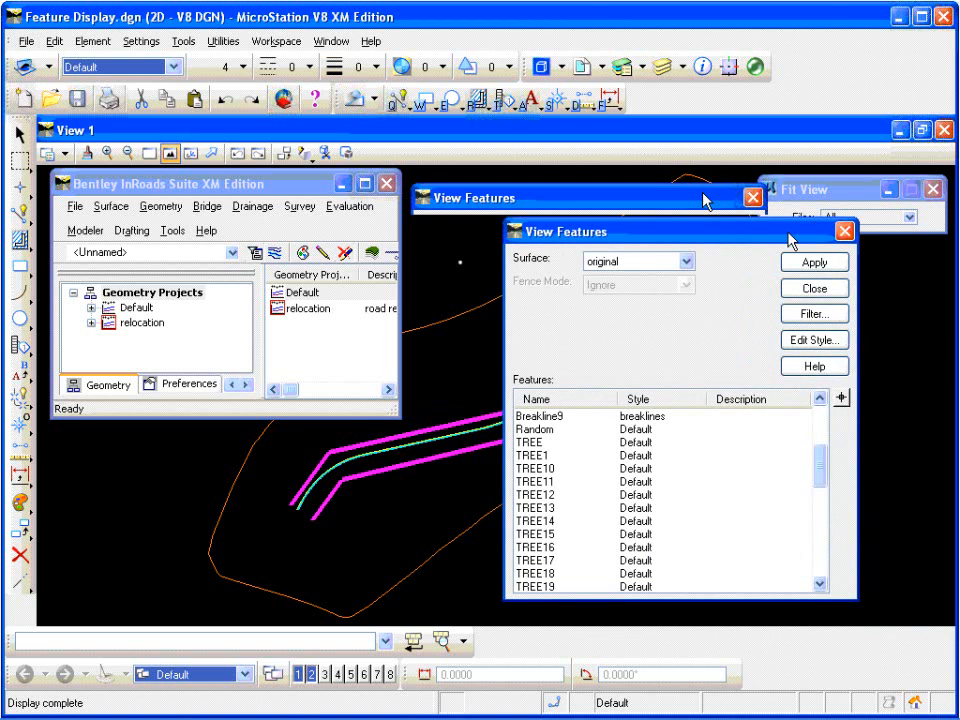
left_click(845, 233)
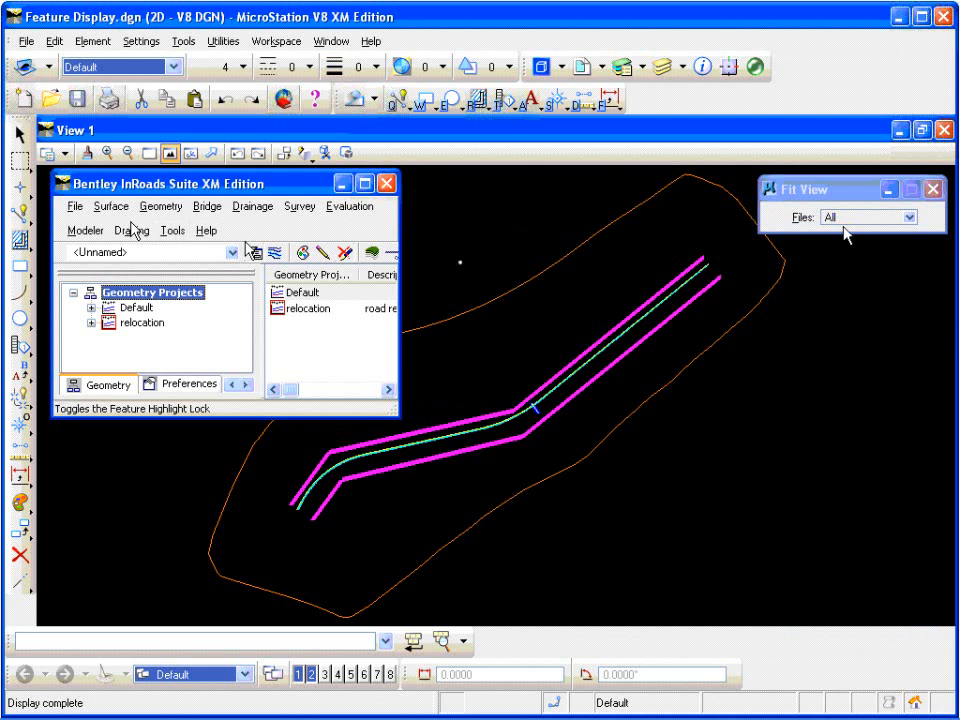
Step: Assign CTREE as the primary style of all TREE features in the original surface, apply it and close the feature properties
left_click(114, 207)
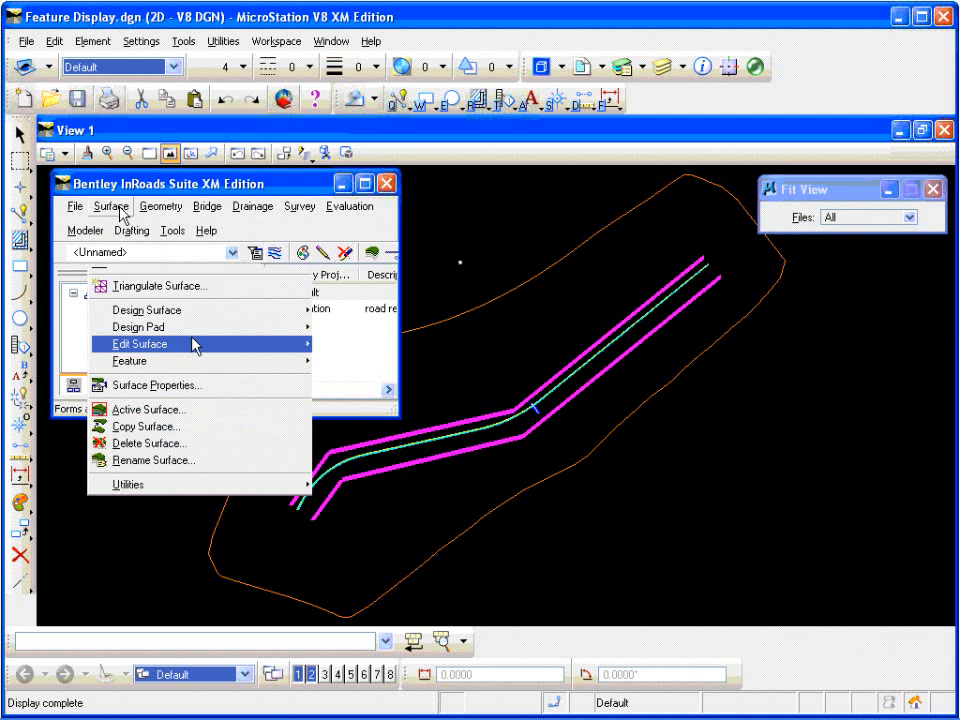
left_click(350, 364)
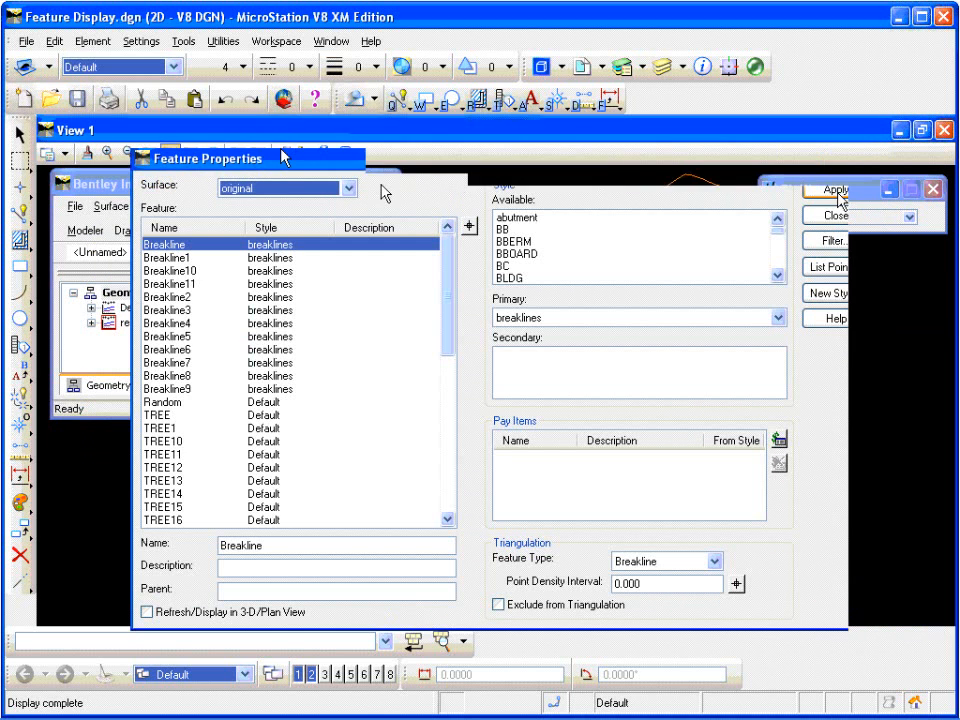
left_click(175, 415)
scroll(450, 355, "down", 2)
left_click_drag(453, 347, 449, 499)
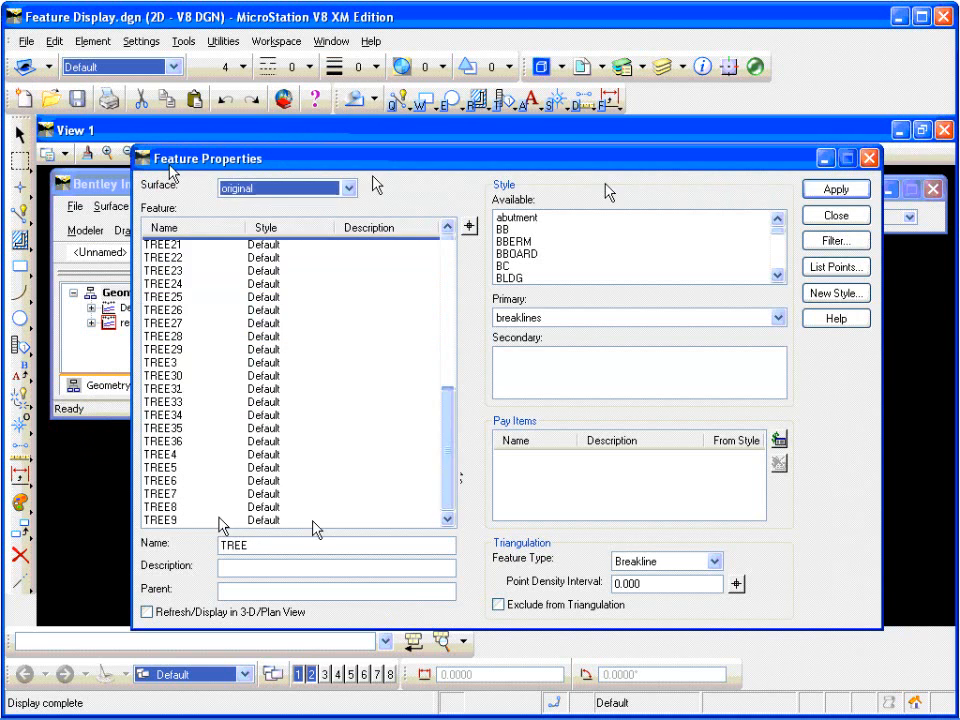
left_click(170, 520, "shift")
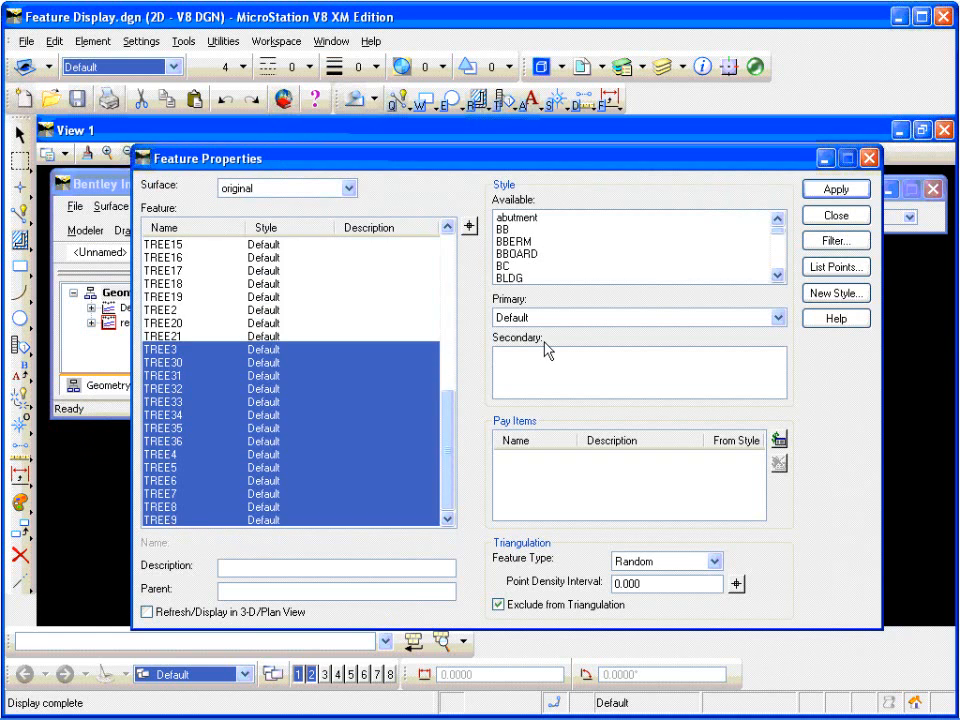
left_click(779, 317)
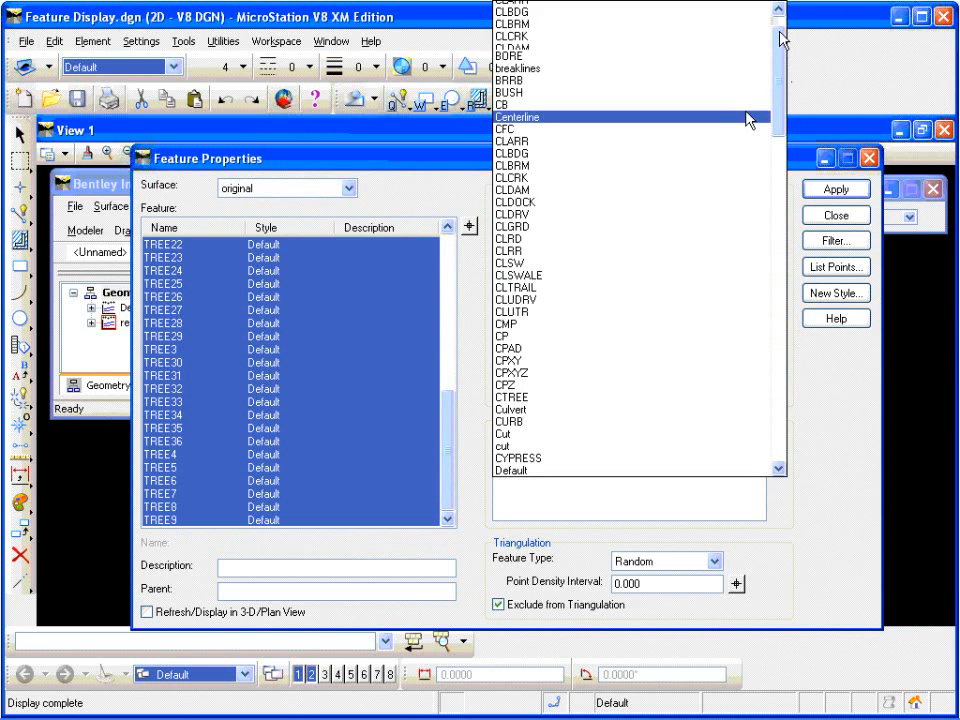
left_click(568, 398)
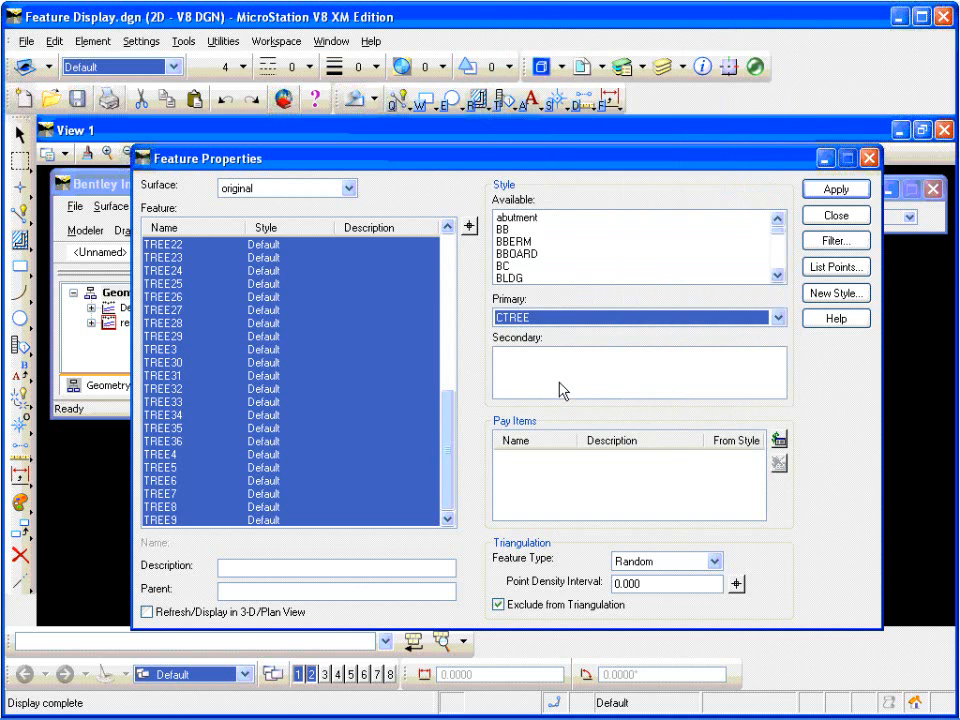
left_click(838, 192)
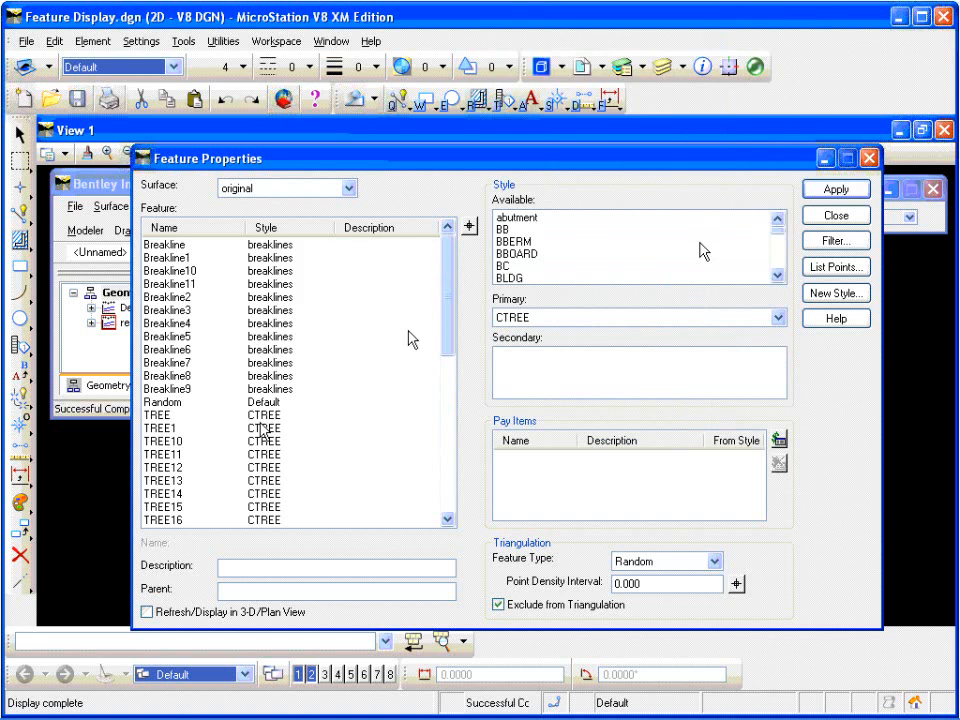
left_click(869, 158)
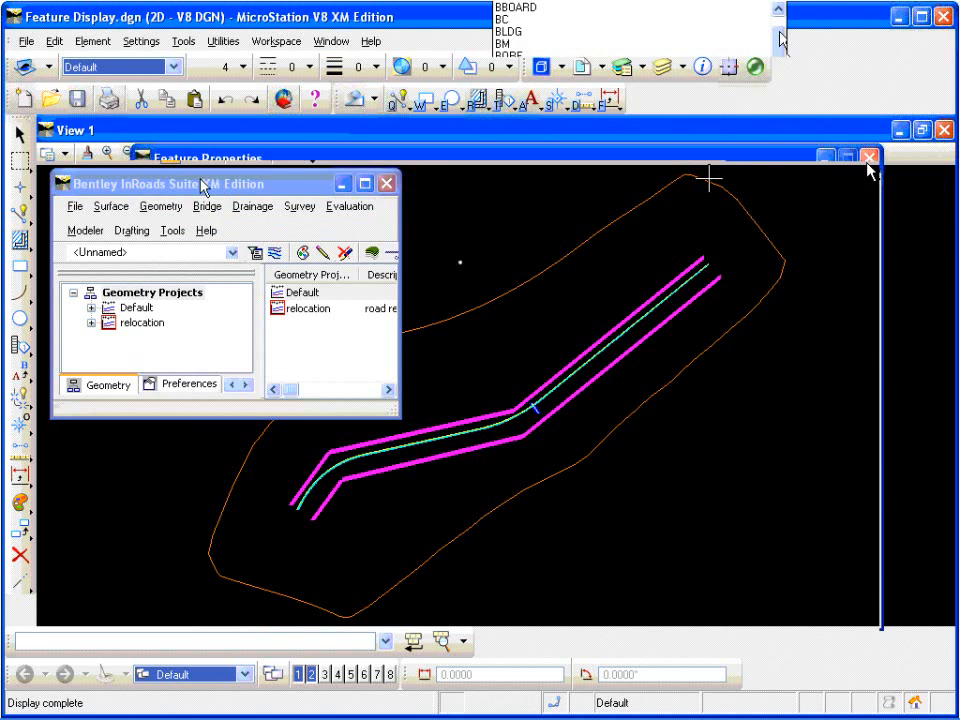
Step: Display all TREE features of the original surface in plan view with View Features, then inspect the tree symbols up close
left_click(112, 206)
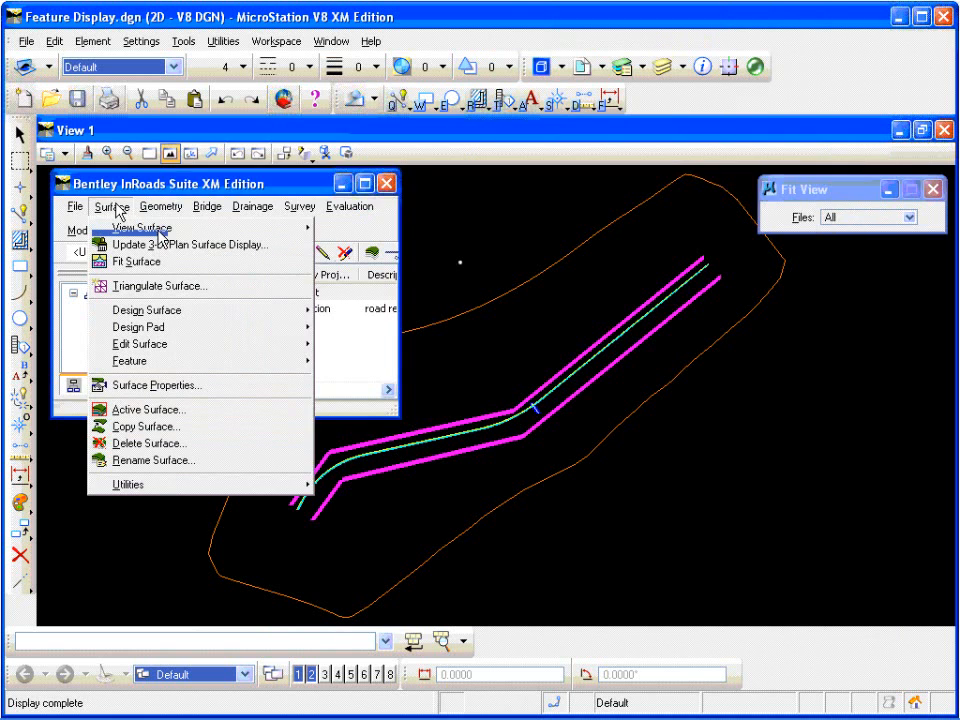
mouse_move(274, 233)
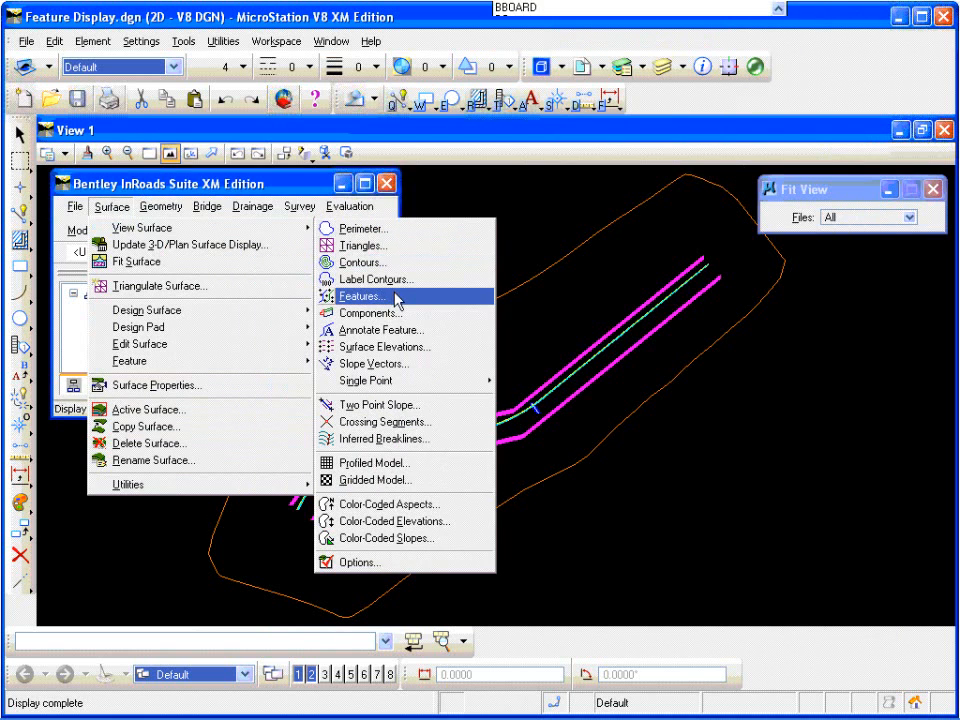
left_click(478, 296)
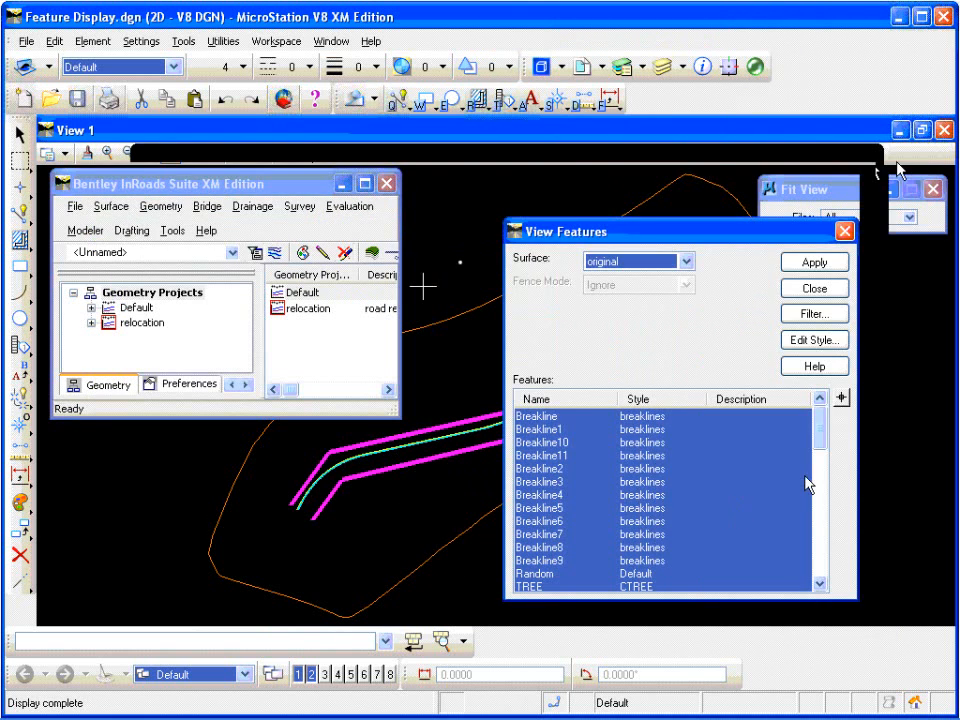
left_click(549, 587)
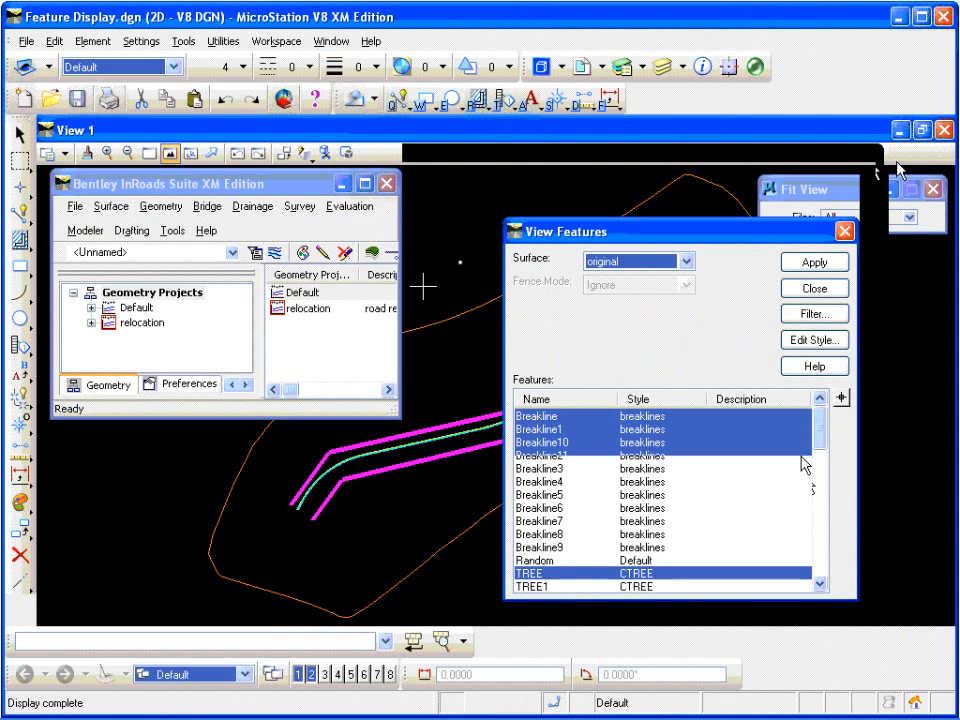
left_click_drag(819, 425, 827, 561)
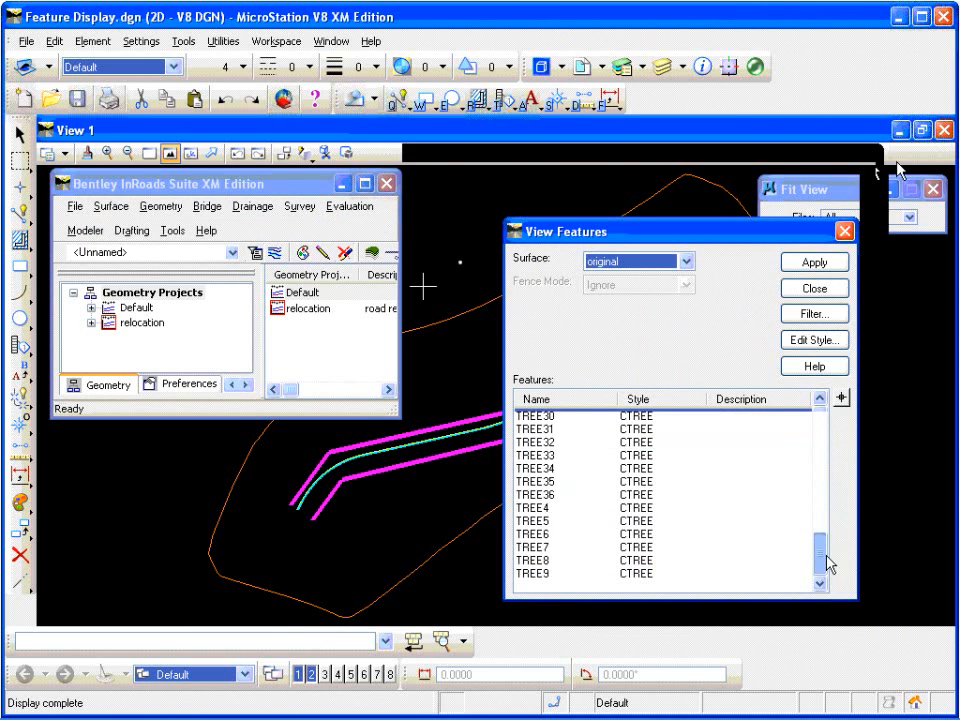
left_click(531, 573, "shift")
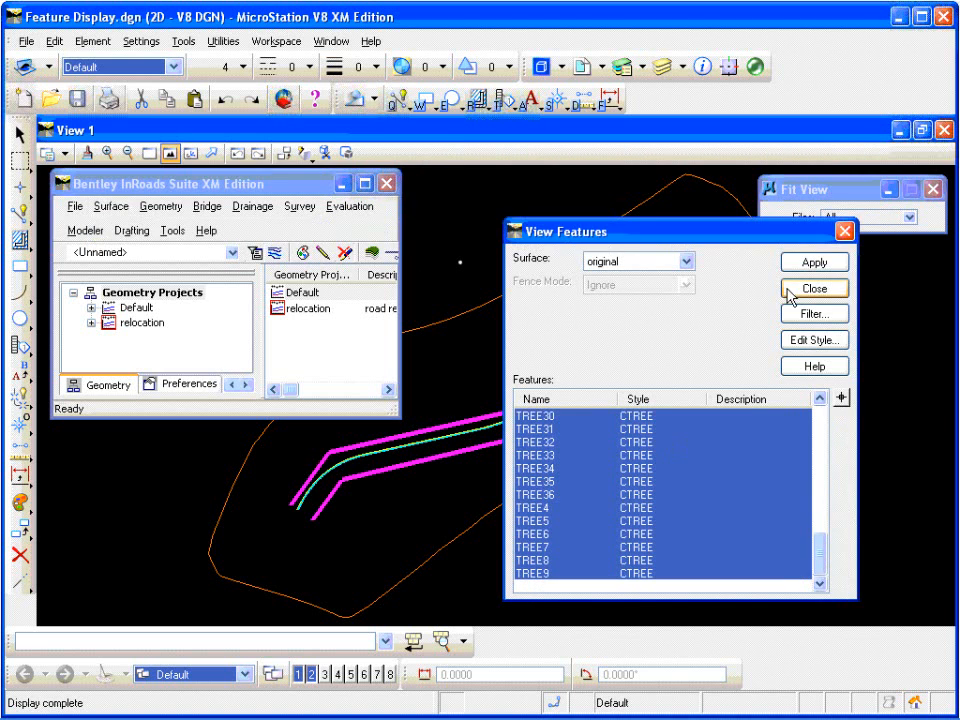
left_click(828, 266)
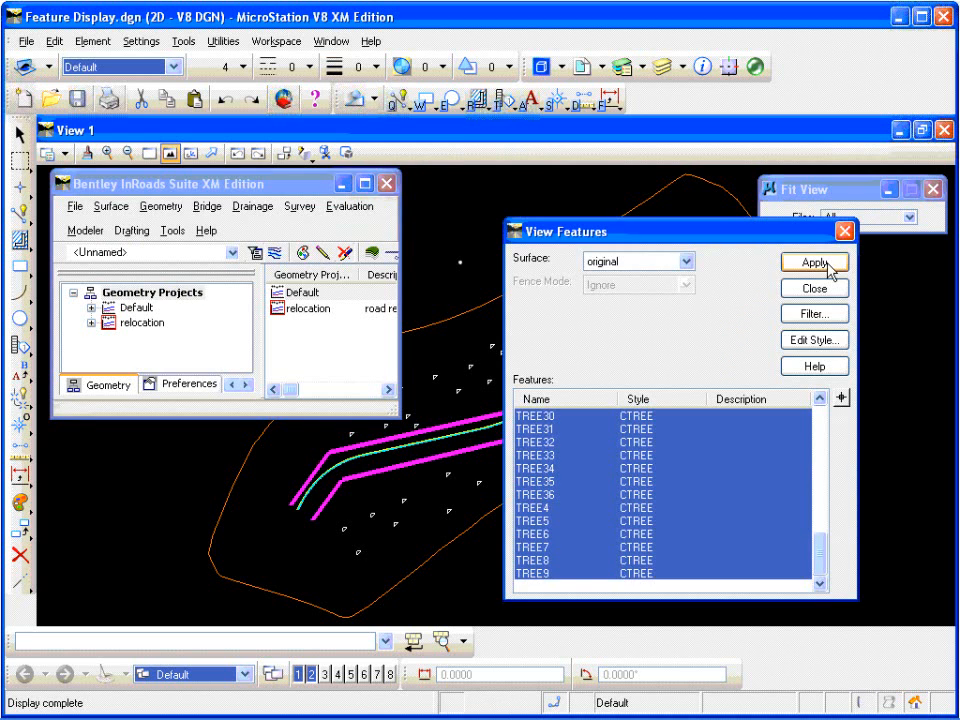
left_click(822, 290)
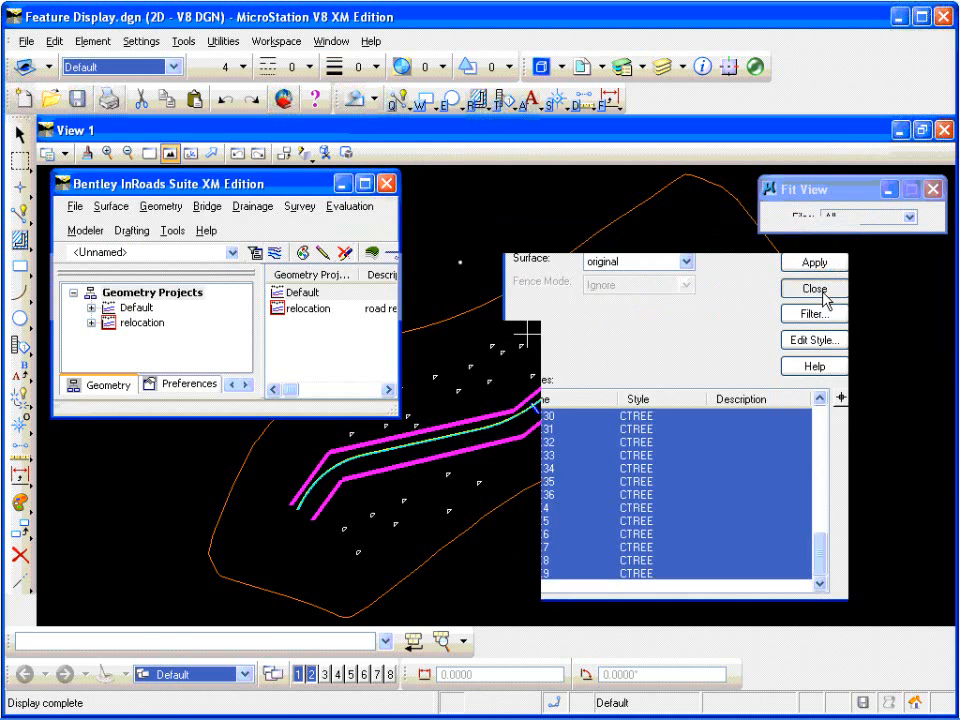
scroll(521, 345, "up", 6)
mouse_move(521, 345)
middle_mouse_down()
mouse_move(589, 357)
mouse_move(575, 356)
middle_mouse_up()
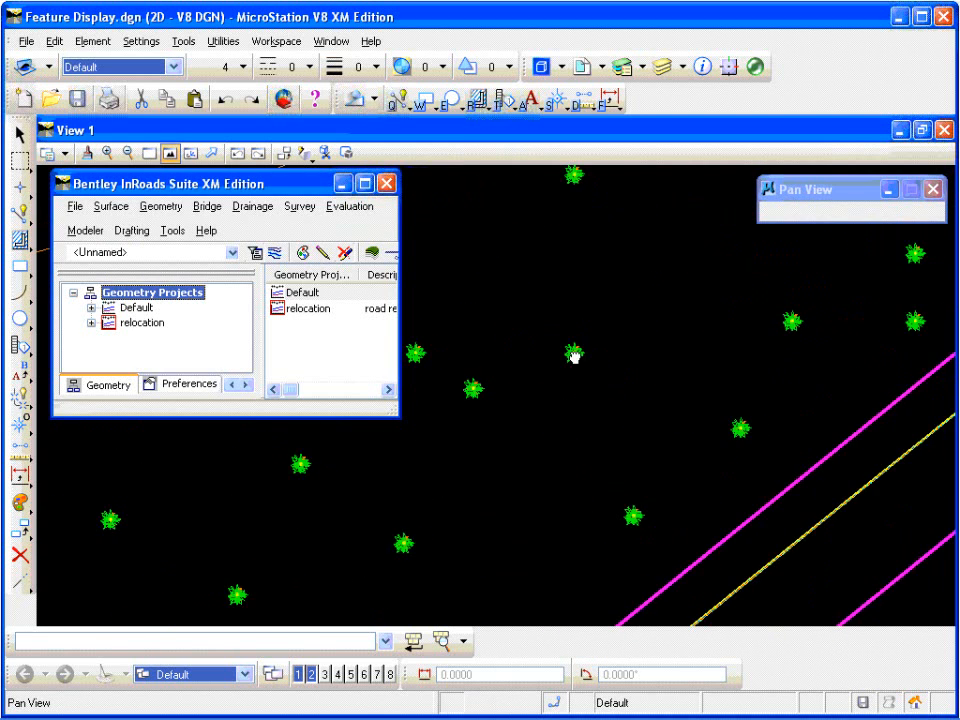
scroll(621, 321, "down", 5)
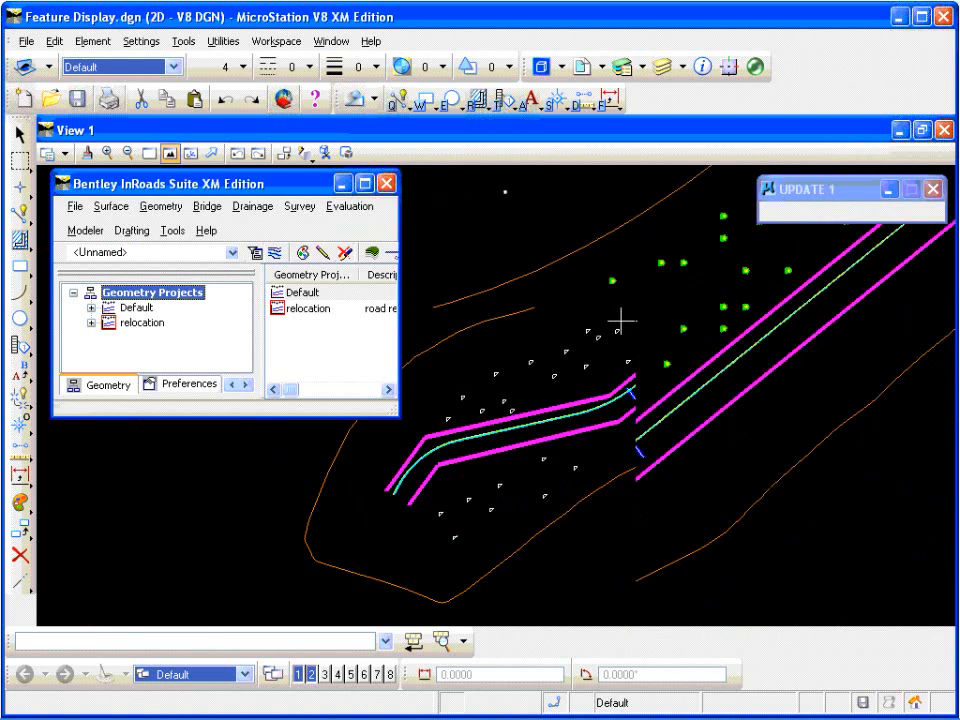
scroll(621, 321, "up", 3)
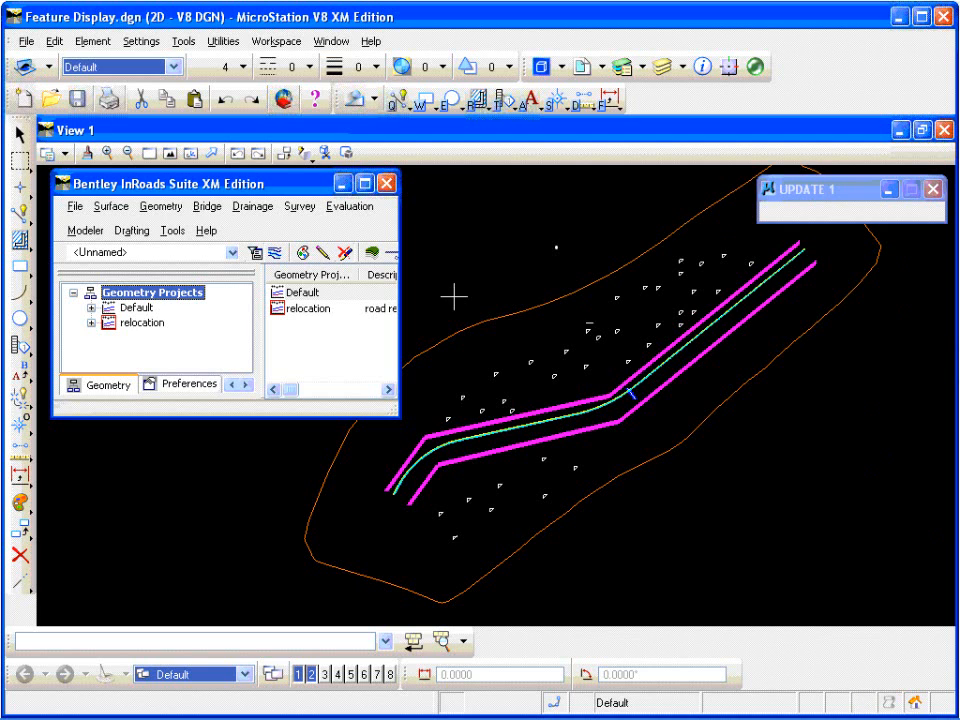
Step: Create the baseline cross section set from the original and proposed surfaces with no features included, declining to re-triangulate the proposed surface
left_click(364, 212)
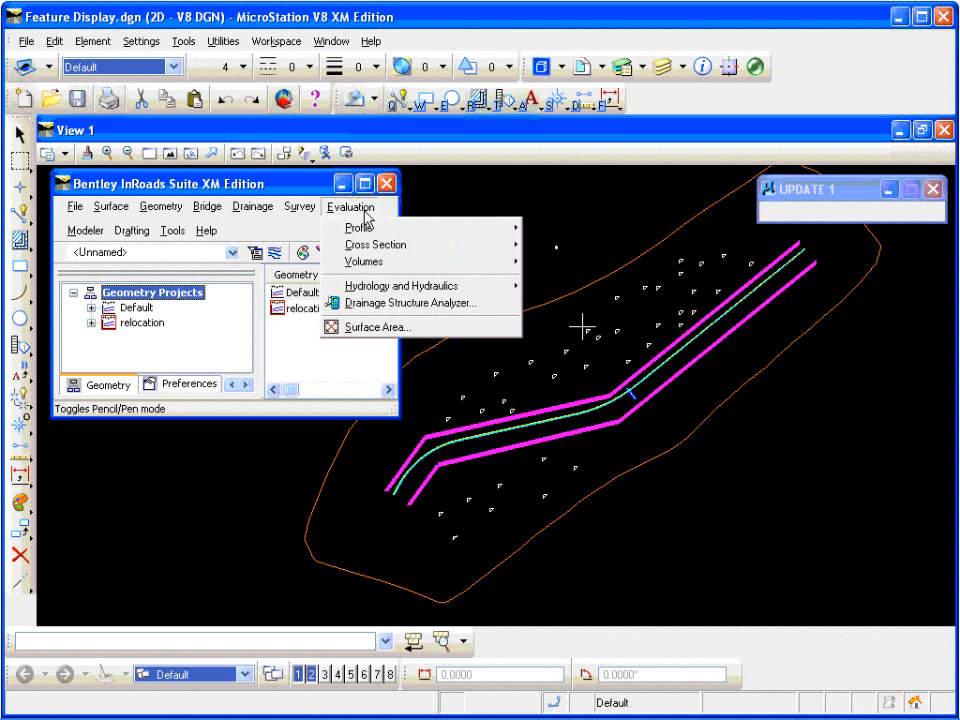
mouse_move(449, 256)
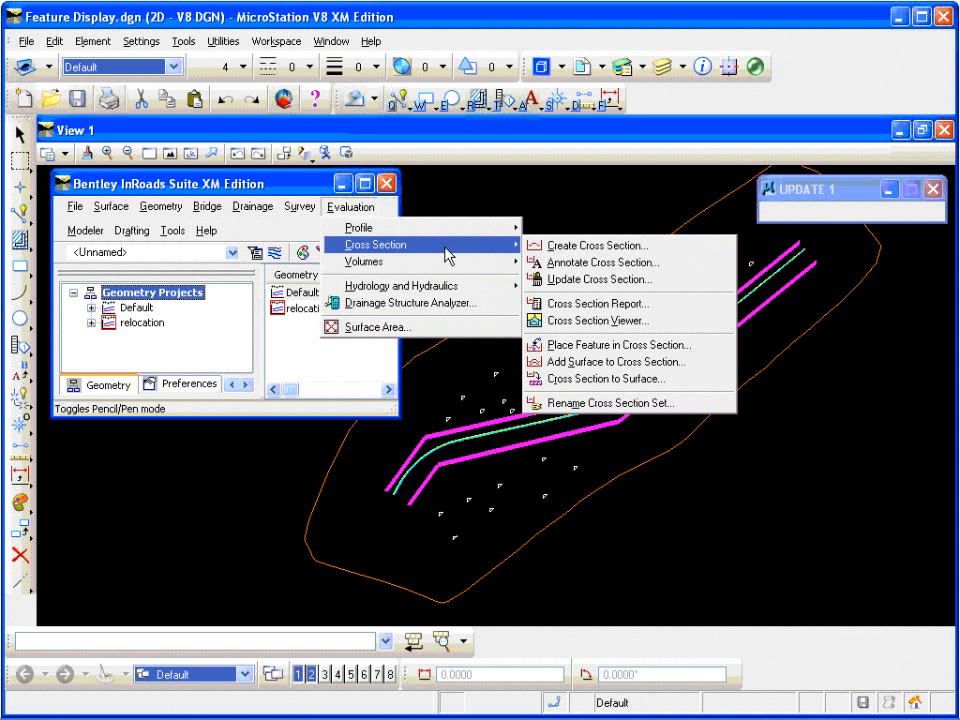
left_click(574, 250)
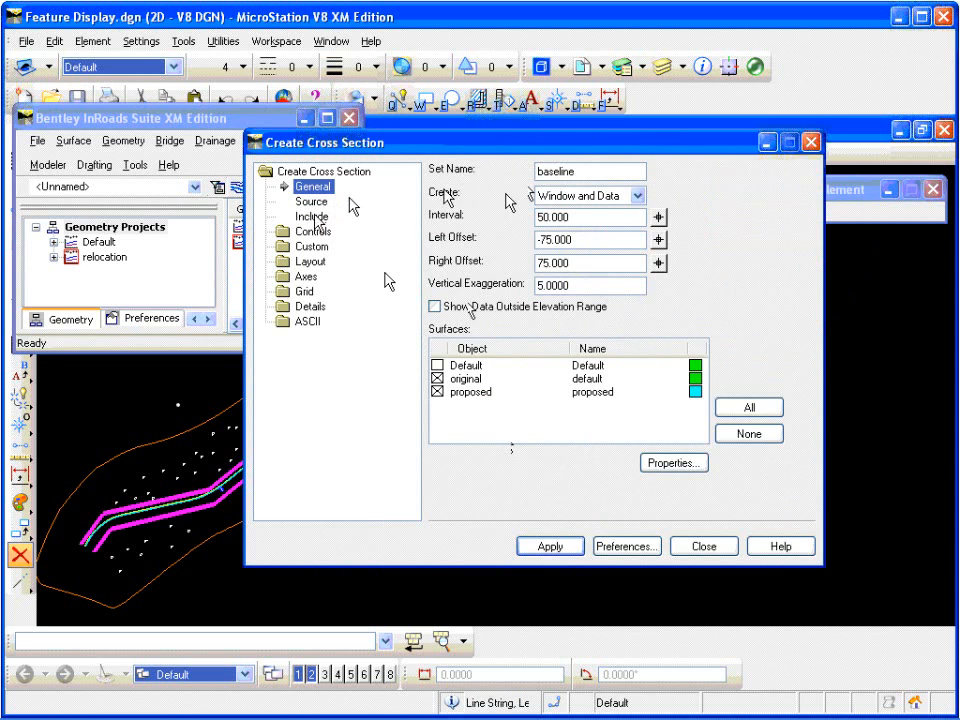
left_click(314, 217)
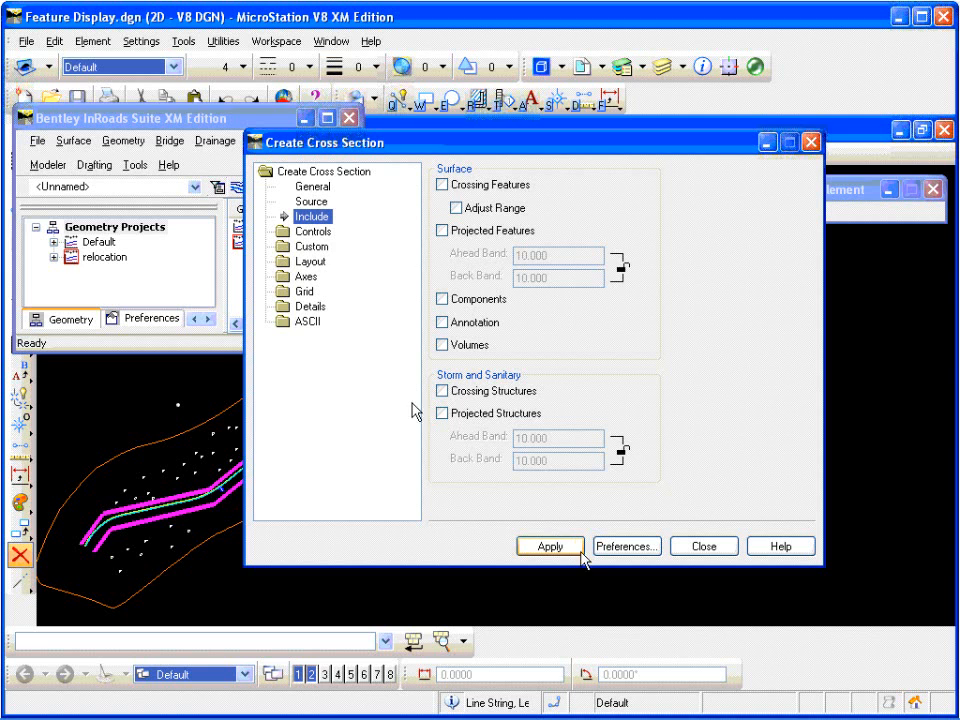
left_click(565, 551)
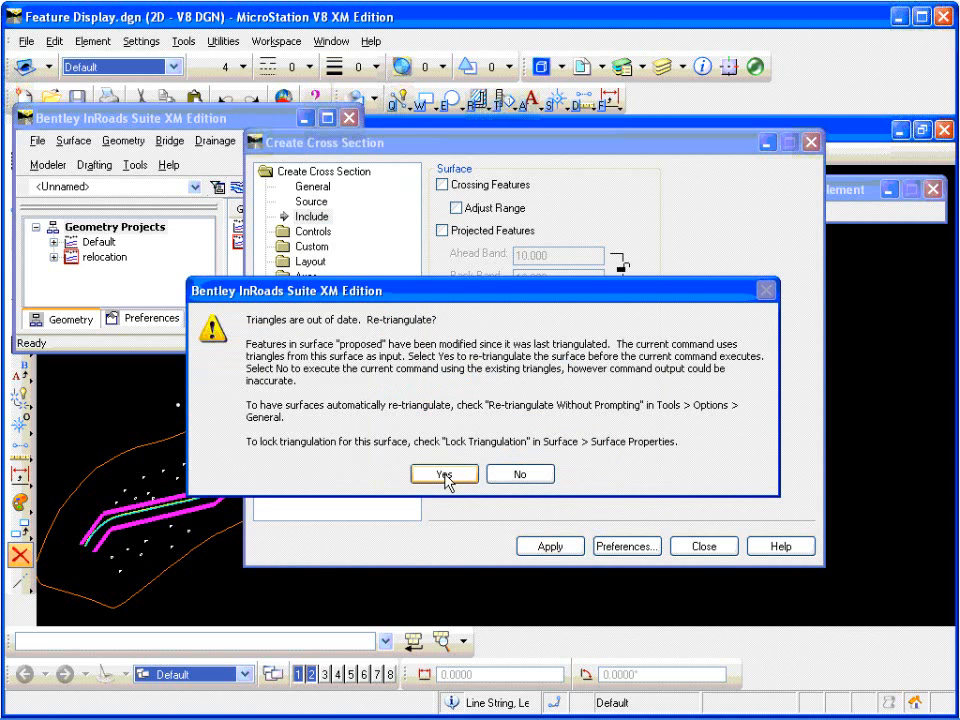
left_click(519, 475)
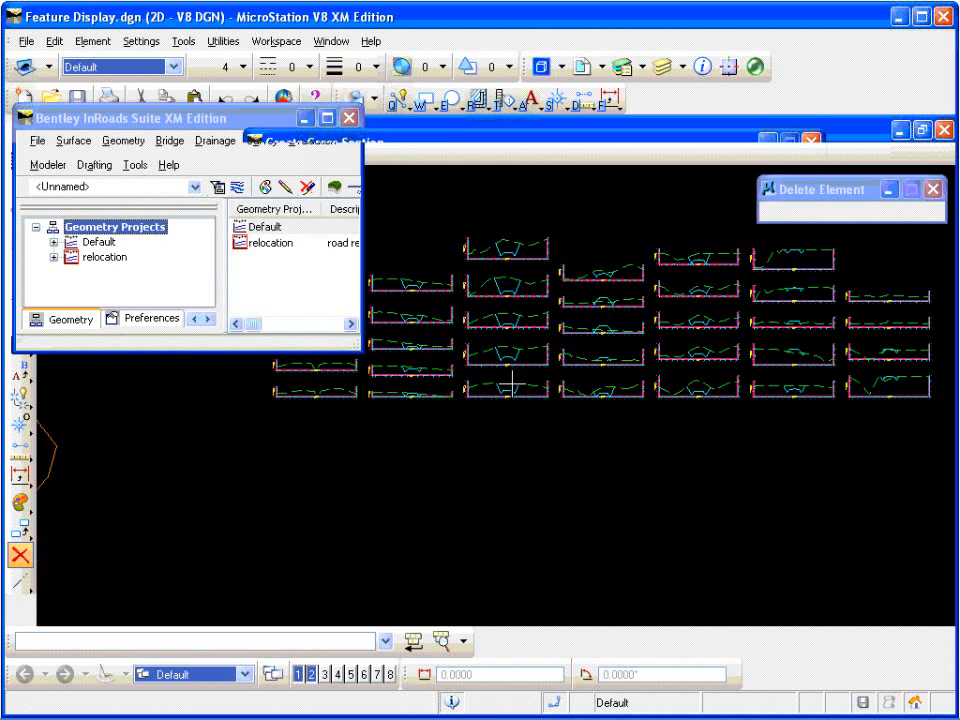
Step: Examine the created cross sections up close, particularly the ground and roadway lines at station 11+300
scroll(806, 354, "up", 3)
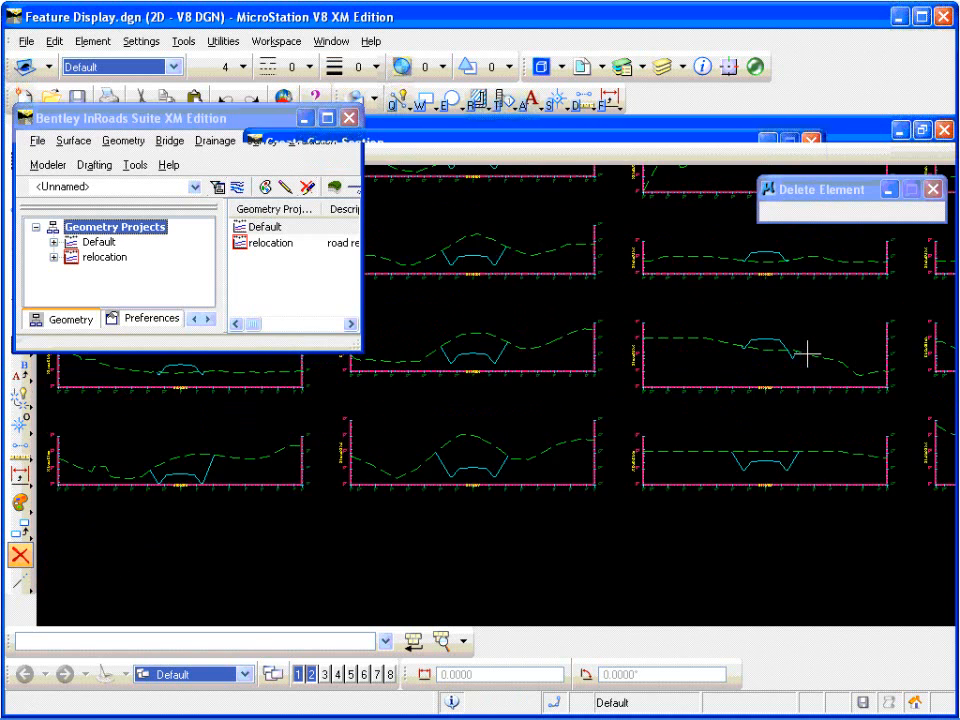
scroll(875, 356, "up", 1)
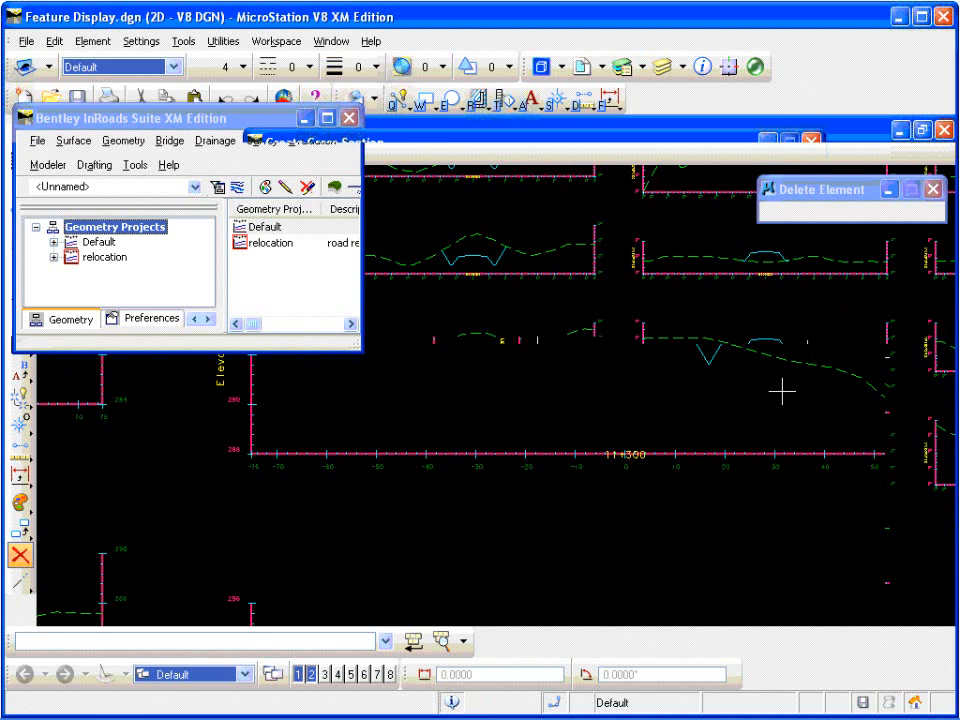
scroll(364, 501, "down", 1)
scroll(504, 403, "up", 1)
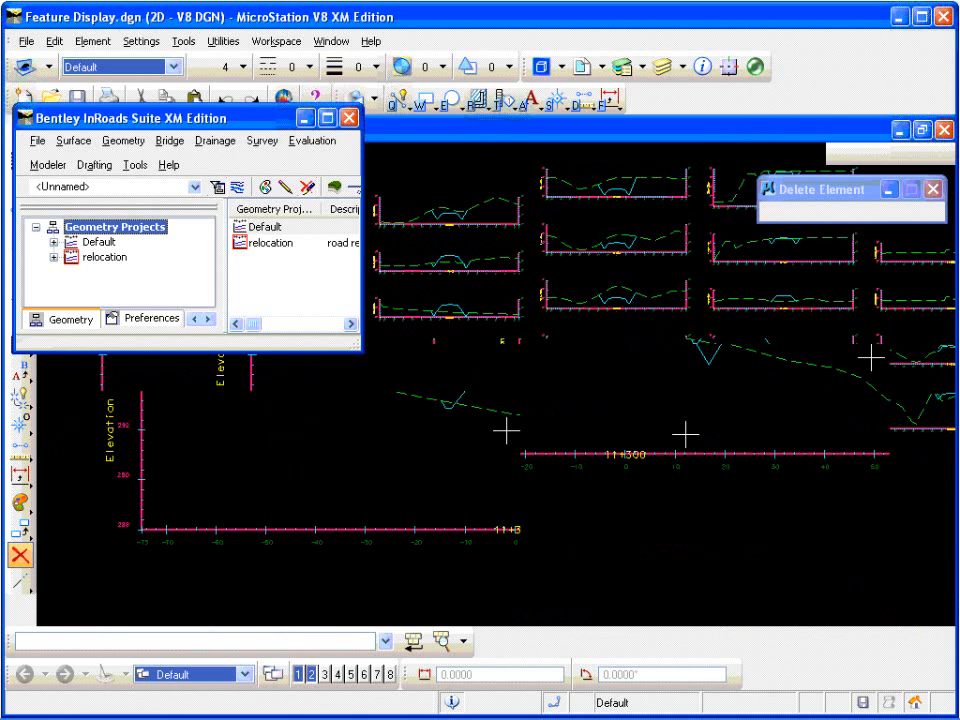
scroll(512, 473, "up", 1)
scroll(512, 473, "down", 3)
scroll(514, 472, "up", 2)
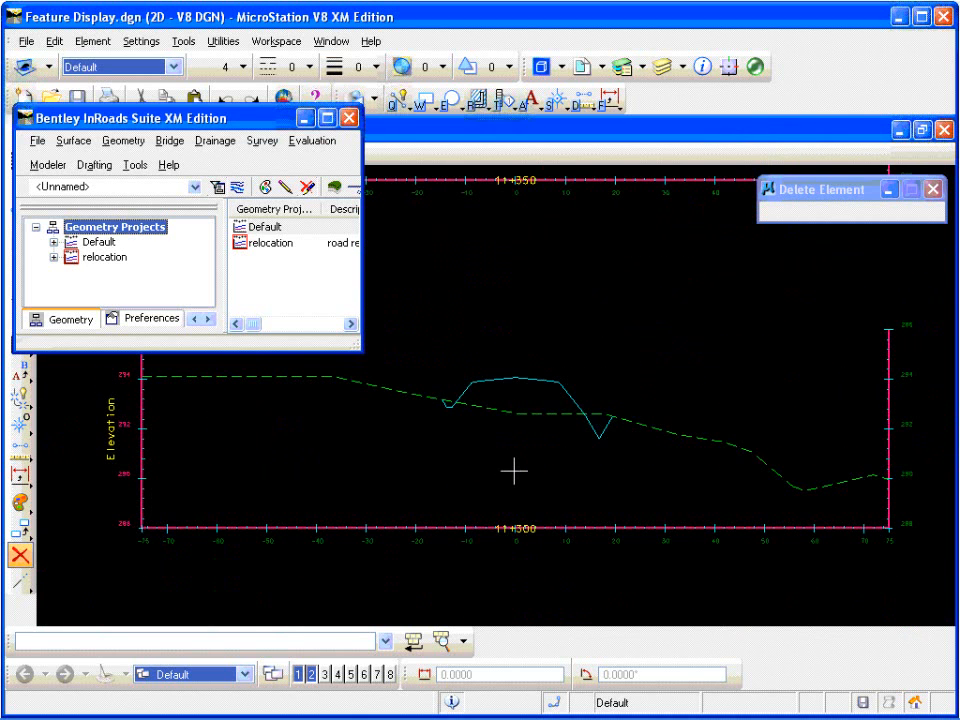
scroll(514, 472, "down", 2)
scroll(514, 467, "up", 2)
Step: Open the Update Cross Section command's general settings and identify the baseline cross section set in the drawing
left_click(317, 146)
mouse_move(455, 185)
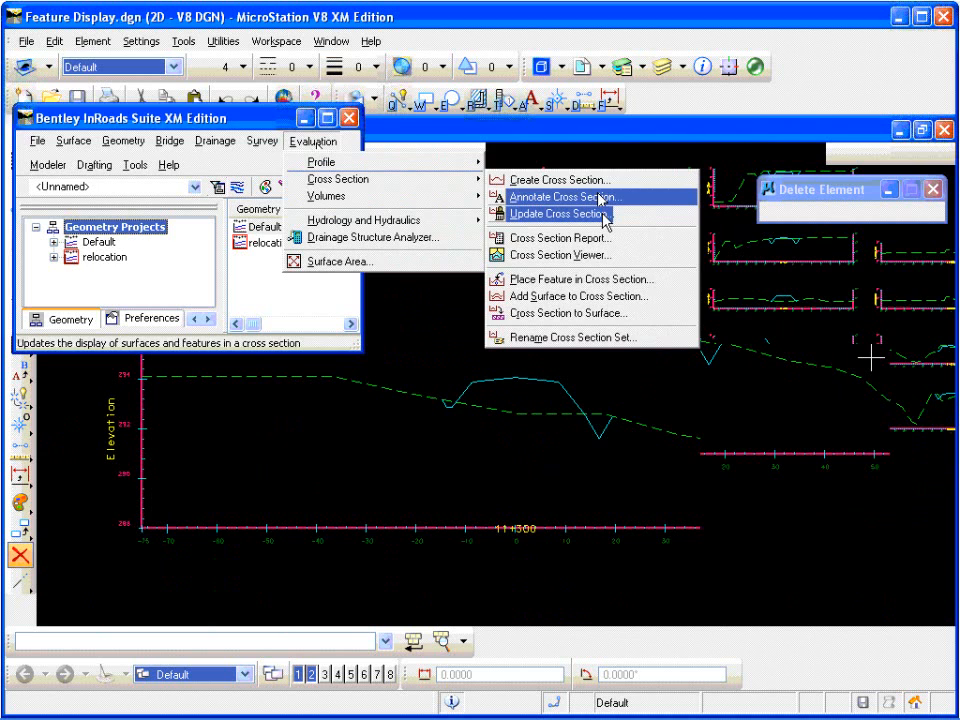
left_click(603, 213)
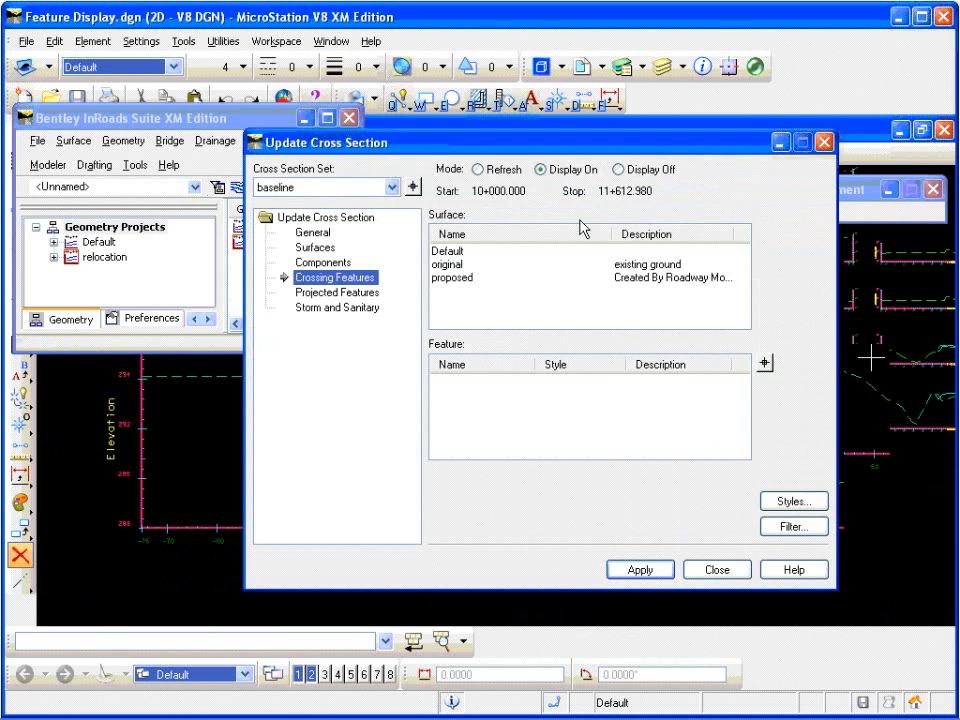
left_click(312, 232)
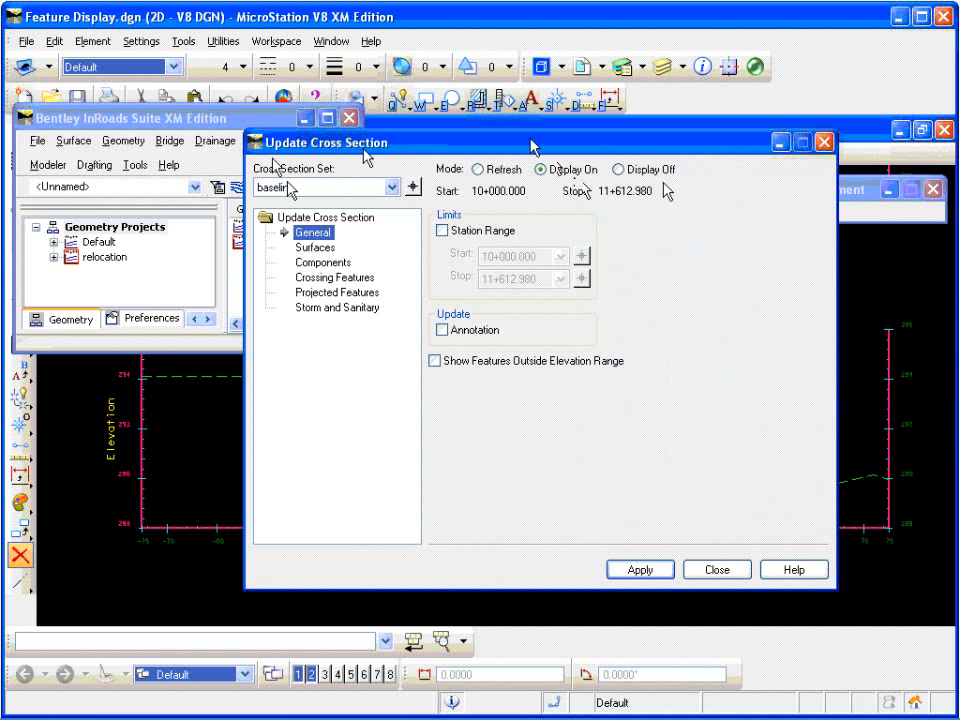
left_click(412, 187)
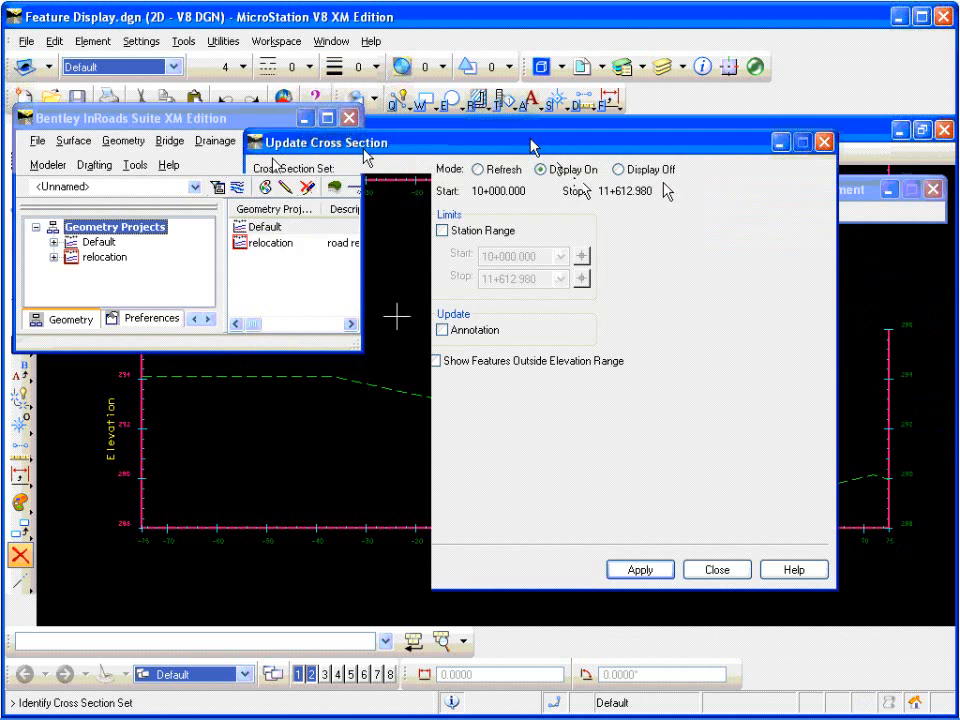
left_click(453, 447)
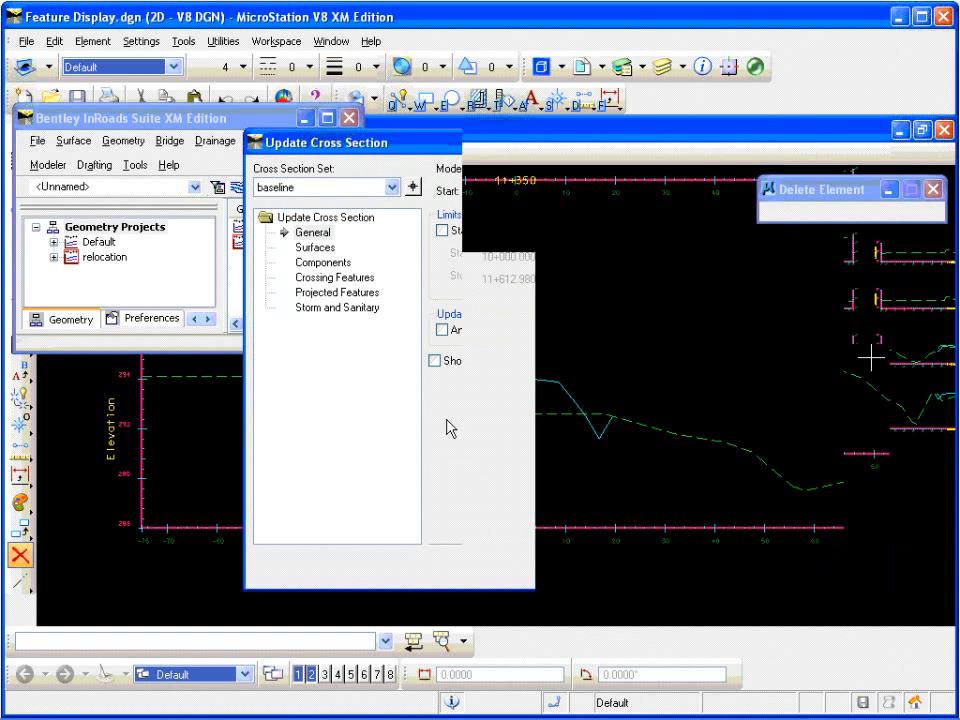
Step: Display the proposed surface's PropUNELEC, PropUNTEL, Prop_ROW and Prop_ROW1 as crossing features on the baseline cross sections, then close Update Cross Section
left_click(352, 279)
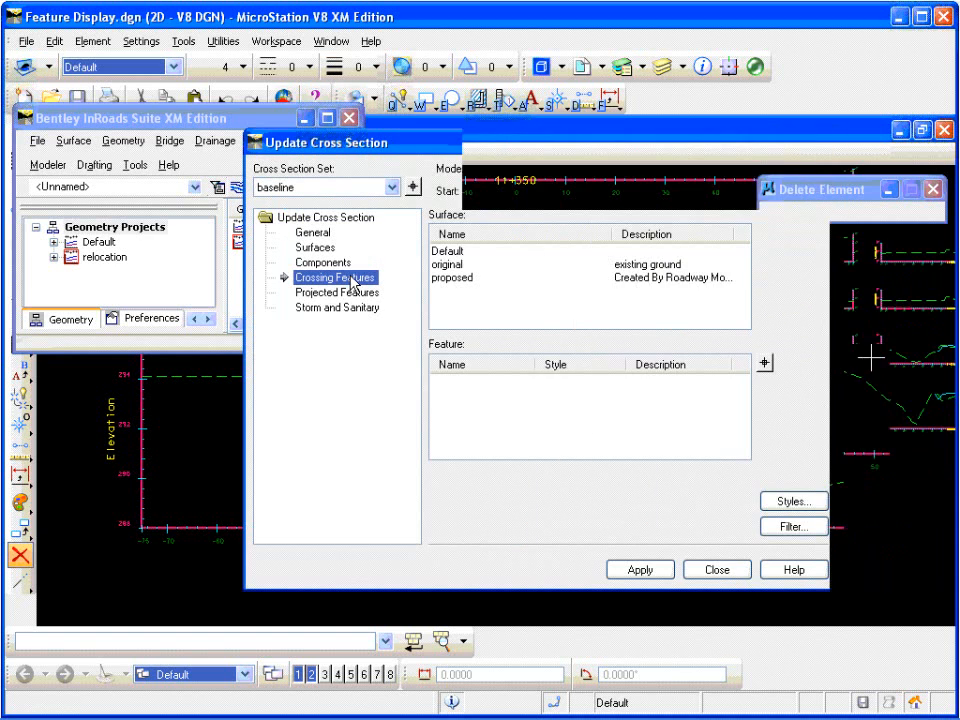
left_click(446, 279)
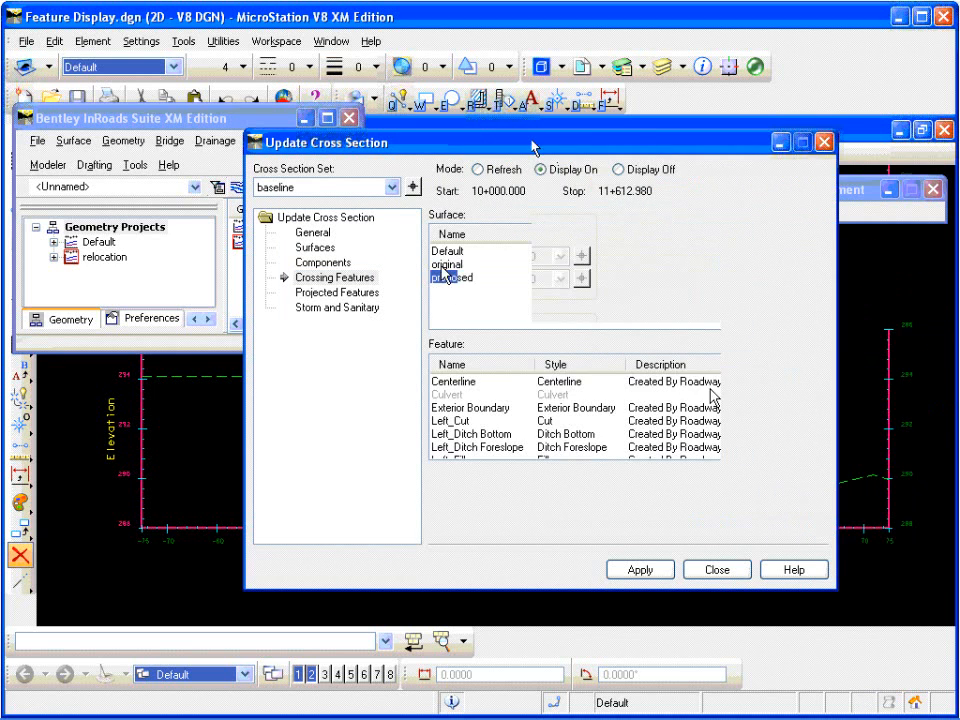
left_click(742, 428)
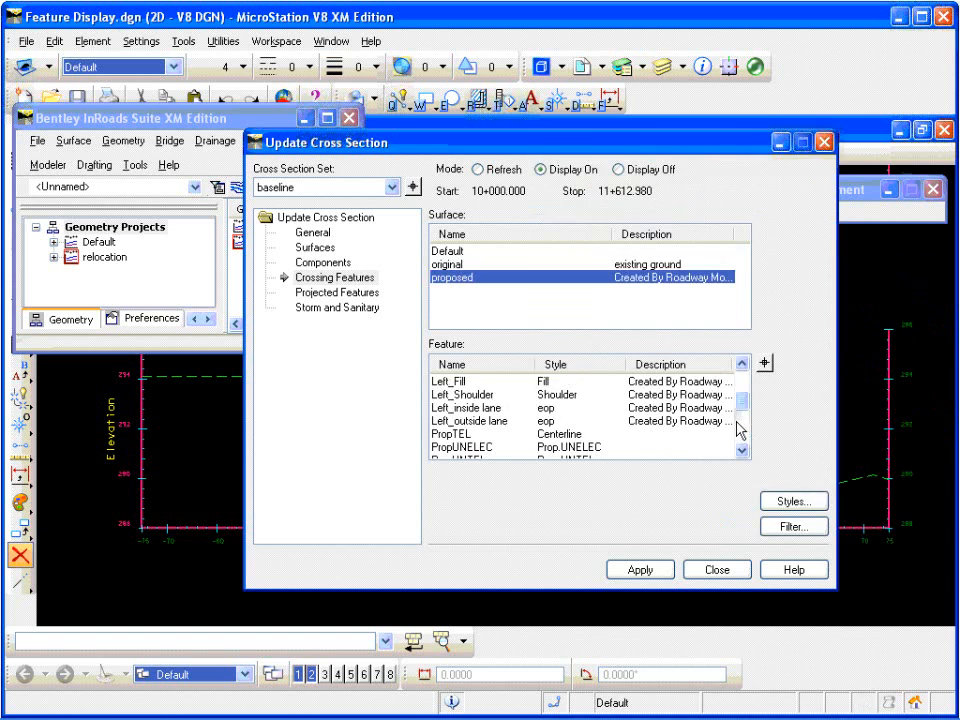
left_click(743, 451)
left_click(743, 451)
left_click(743, 451)
left_click(743, 451)
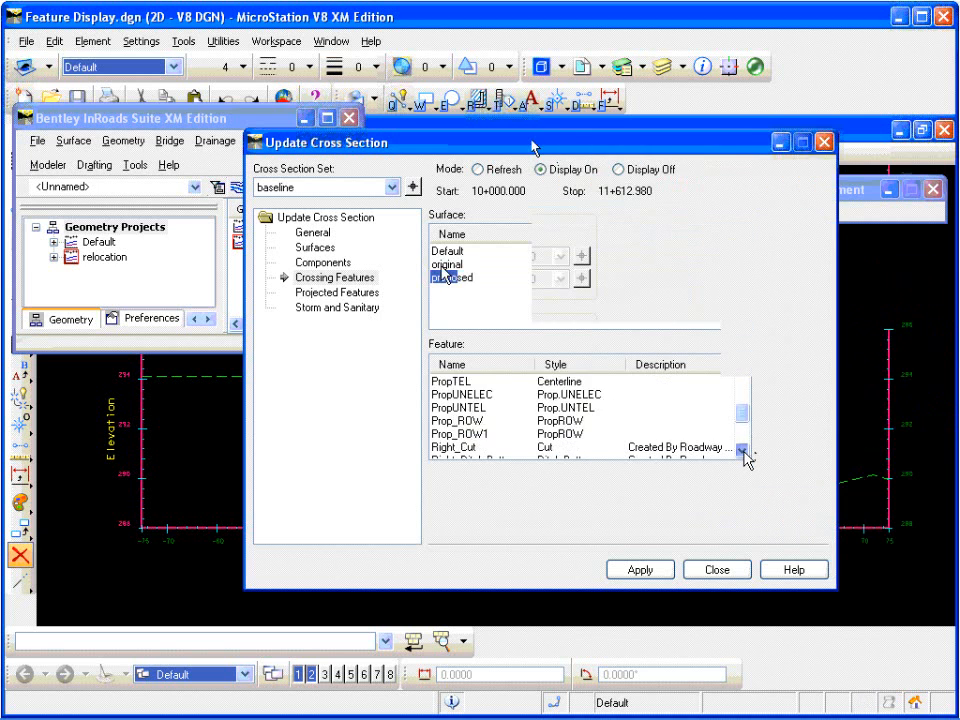
left_click(743, 451)
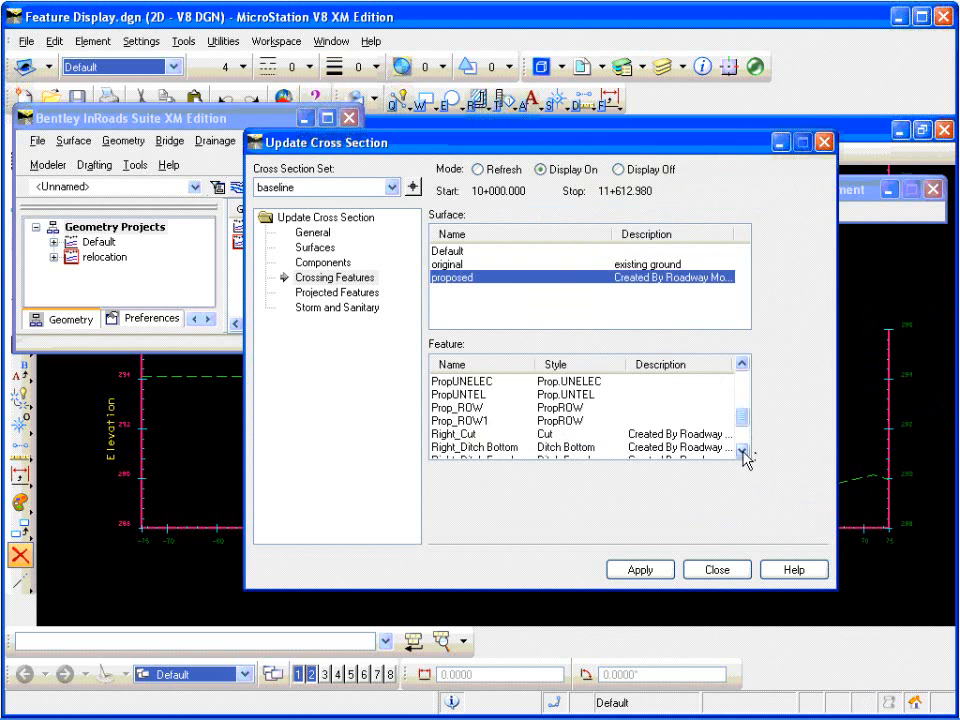
left_click(474, 382)
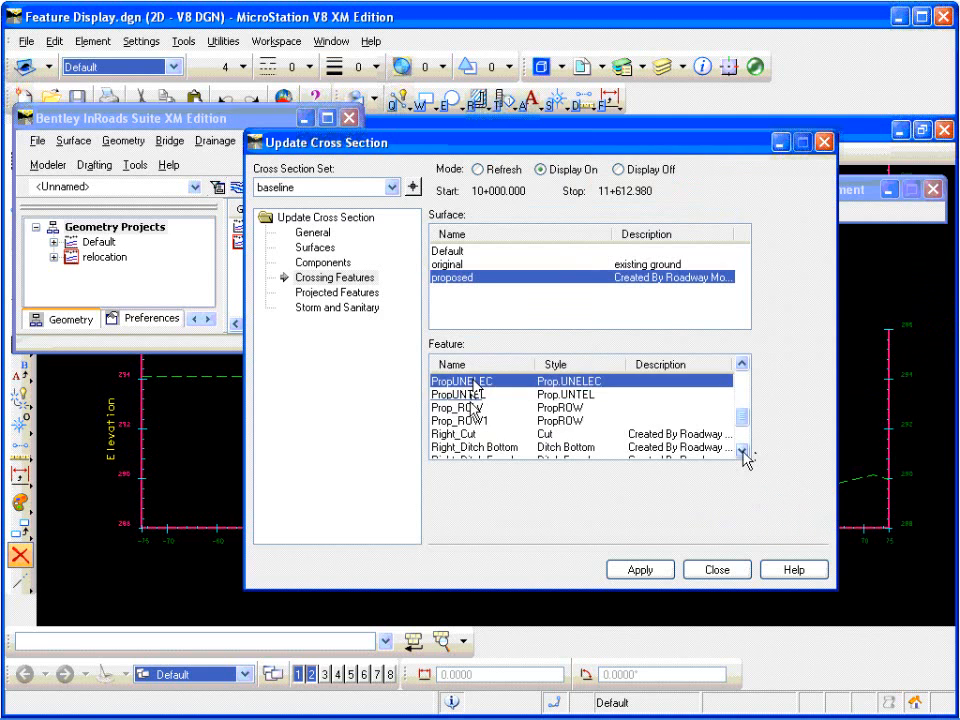
left_click(471, 418, "ctrl")
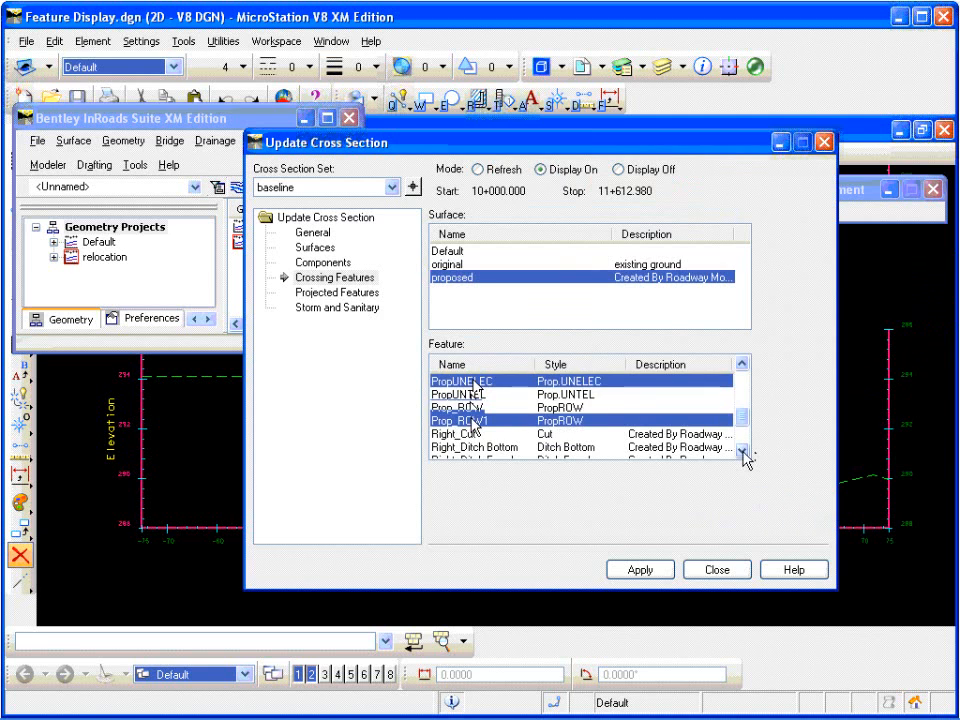
left_click(645, 570)
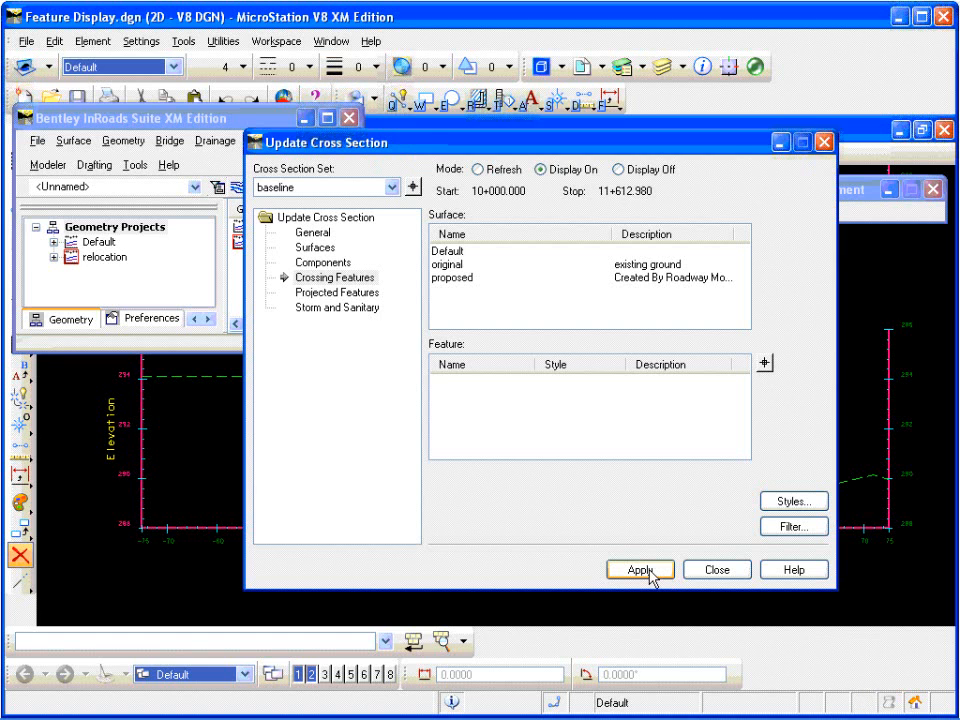
left_click(718, 572)
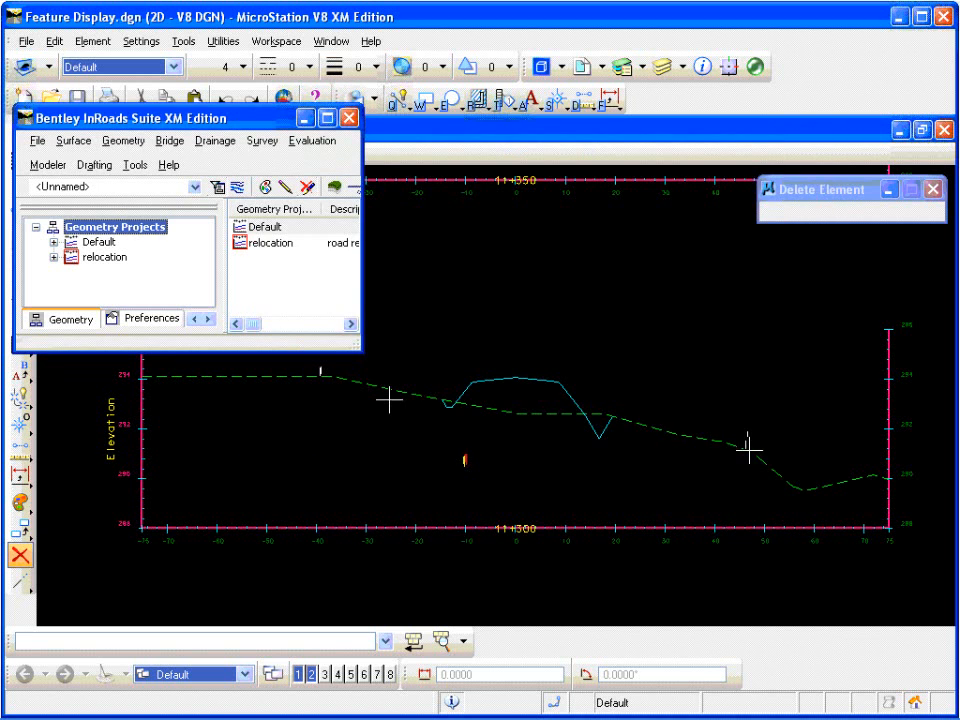
Step: Examine the right-of-way, underground telephone and underground electric annotations up close on the cross section at station 11+300
scroll(318, 374, "up", 5)
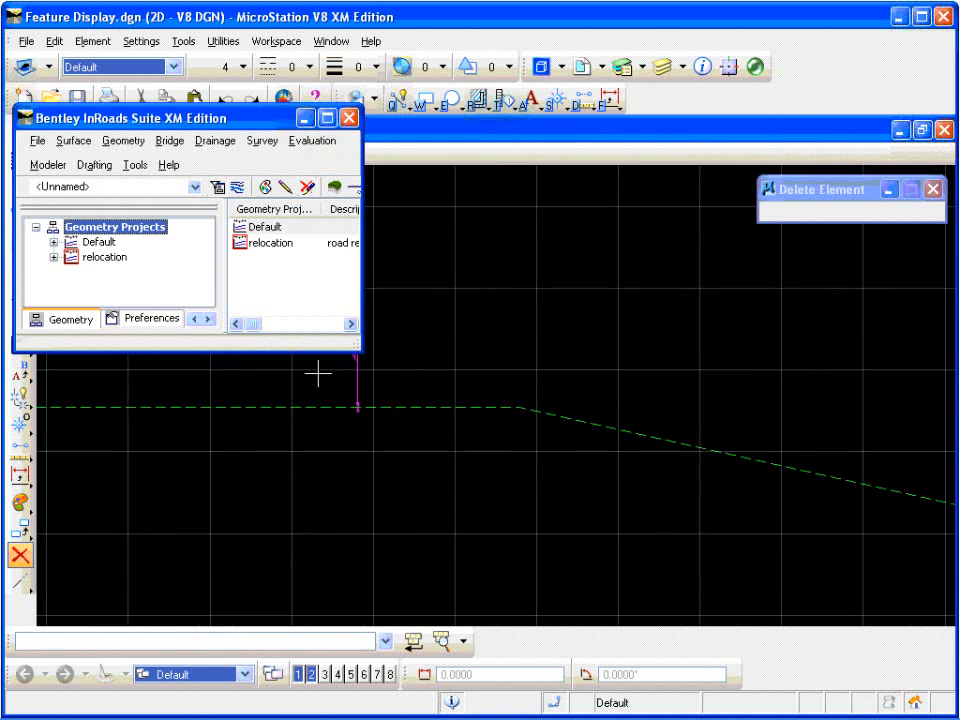
scroll(458, 390, "up", 4)
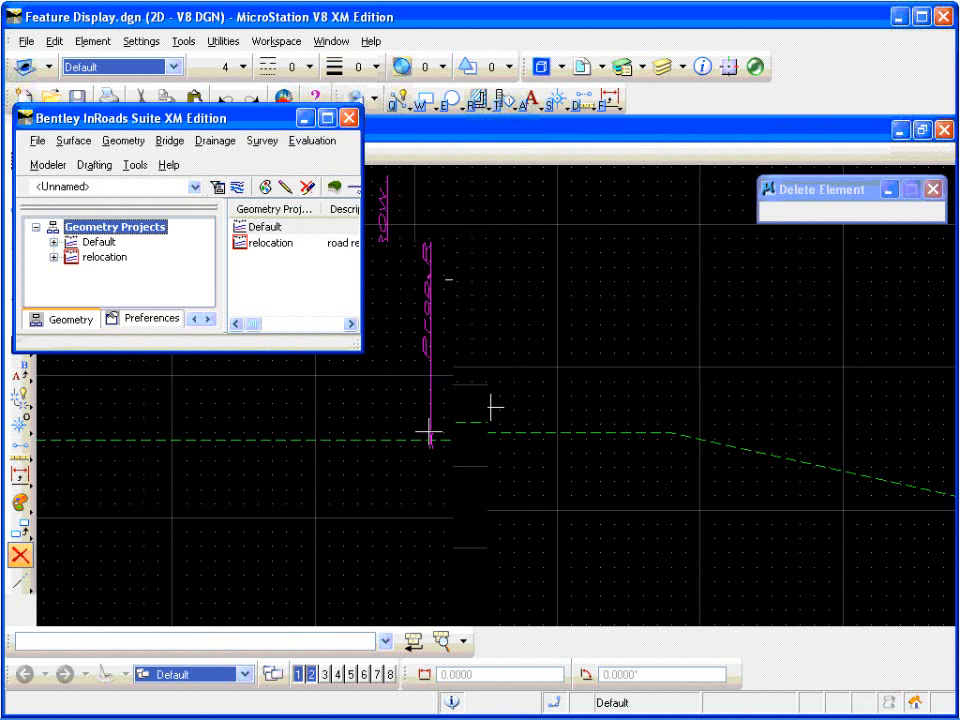
scroll(467, 399, "down", 3)
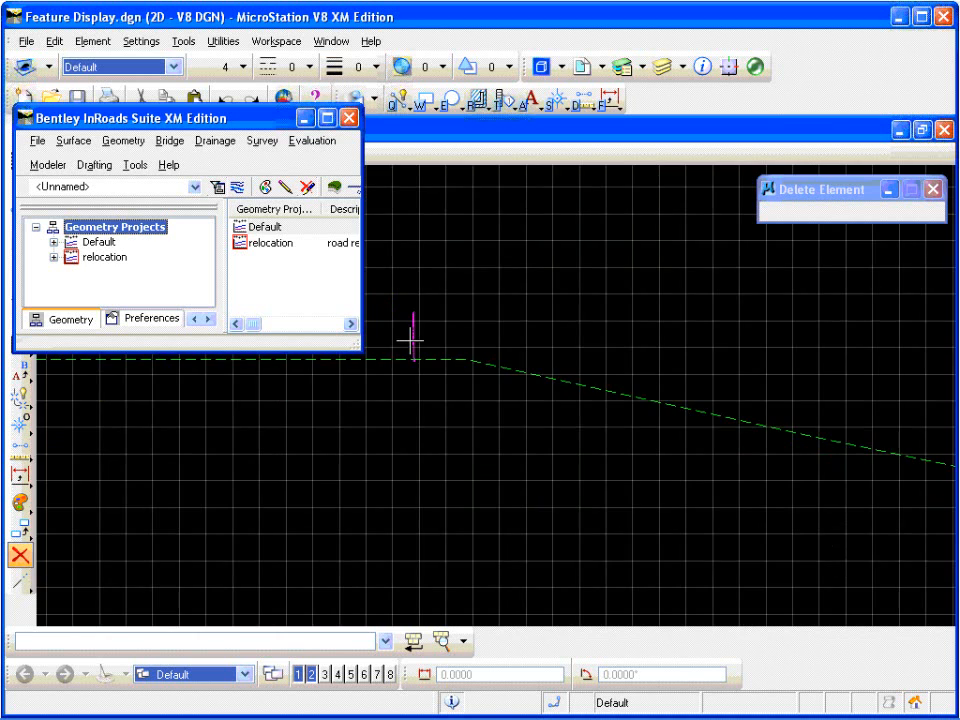
scroll(411, 341, "down", 2)
scroll(555, 433, "up", 4)
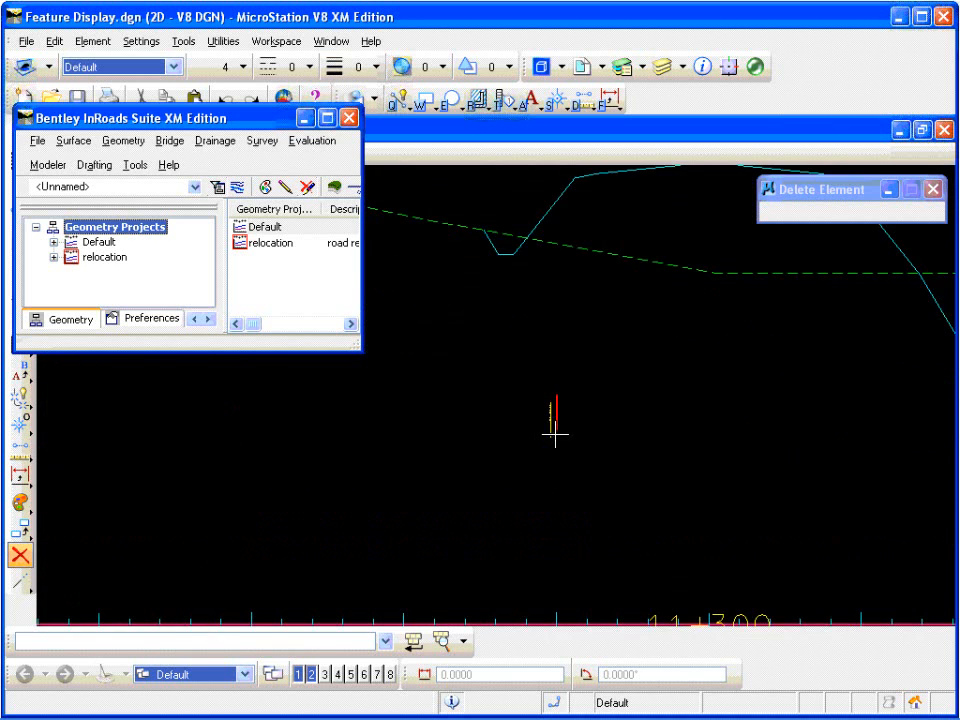
scroll(555, 433, "up", 4)
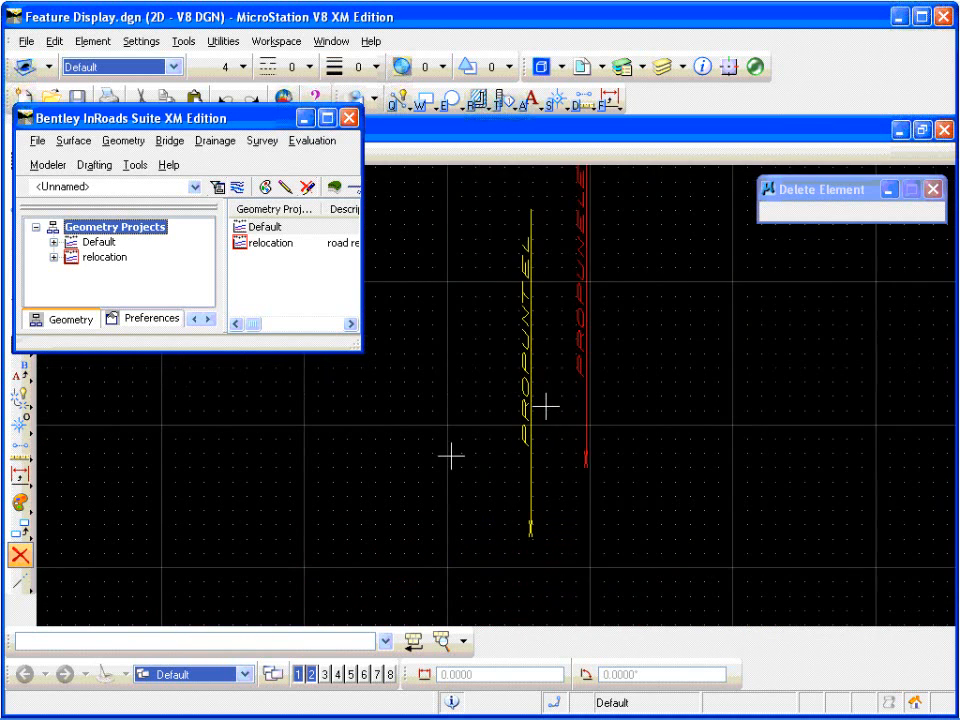
scroll(451, 456, "down", 1)
scroll(493, 386, "up", 1)
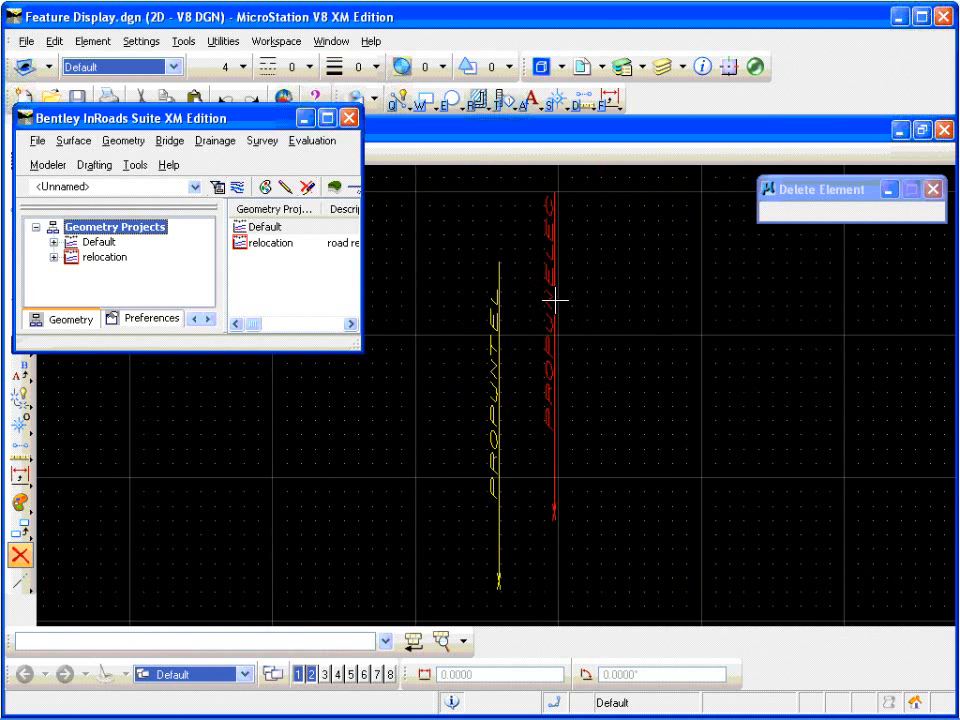
scroll(478, 393, "down", 1)
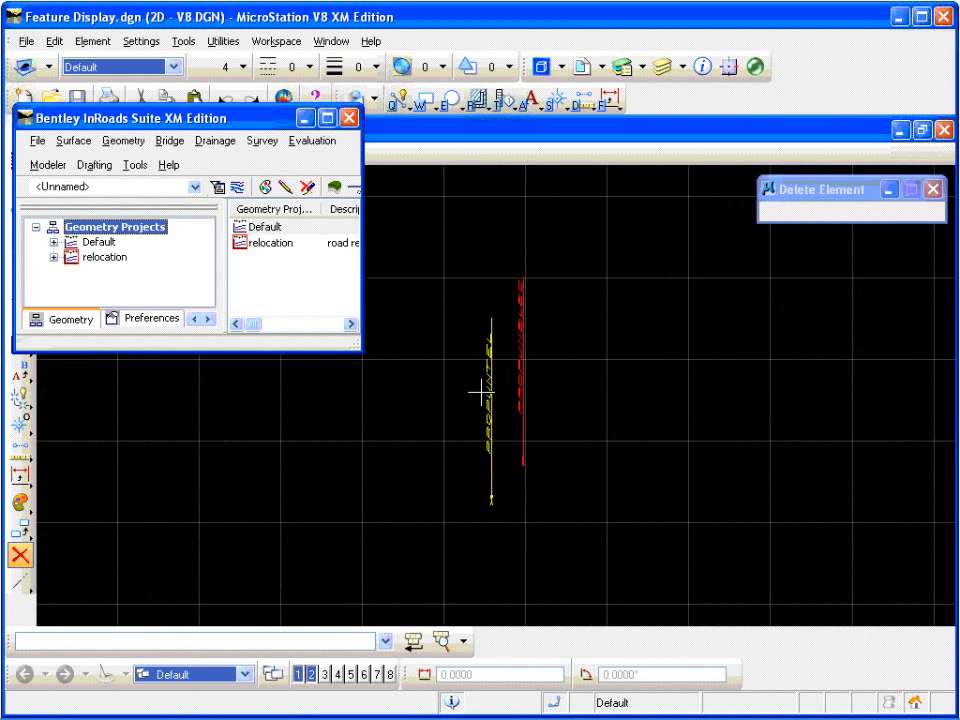
scroll(478, 395, "down", 3)
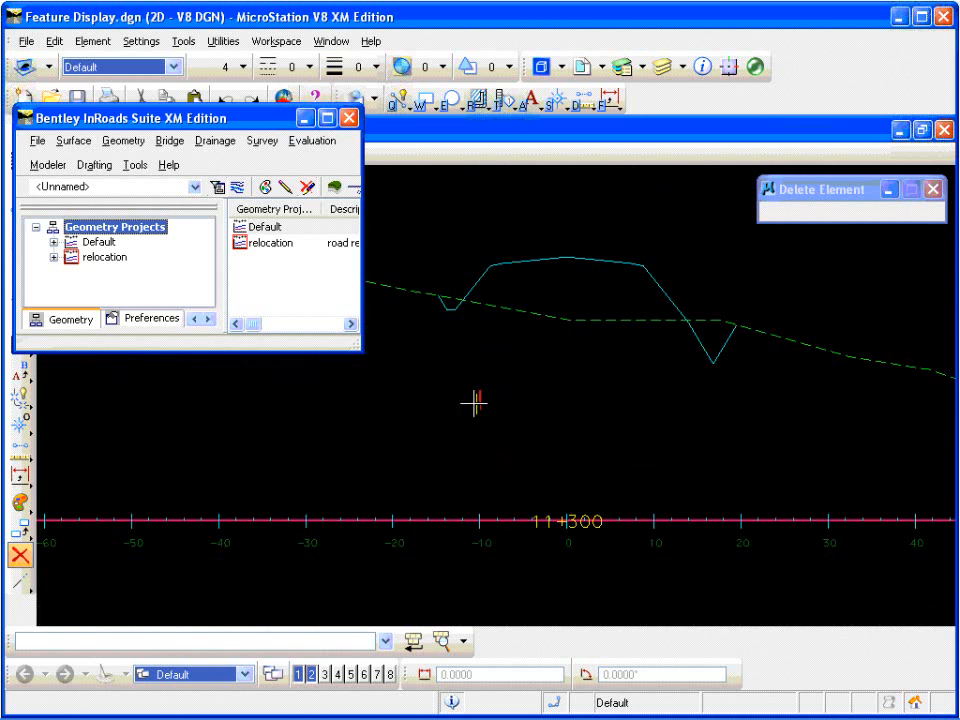
scroll(476, 402, "down", 1)
scroll(729, 437, "down", 2)
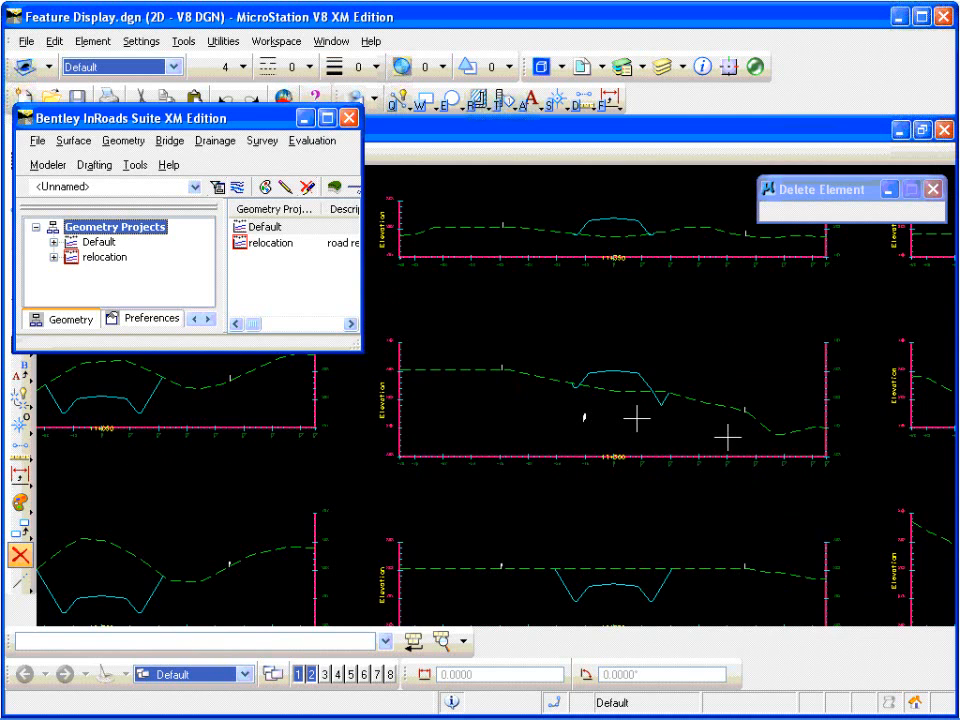
scroll(632, 413, "up", 4)
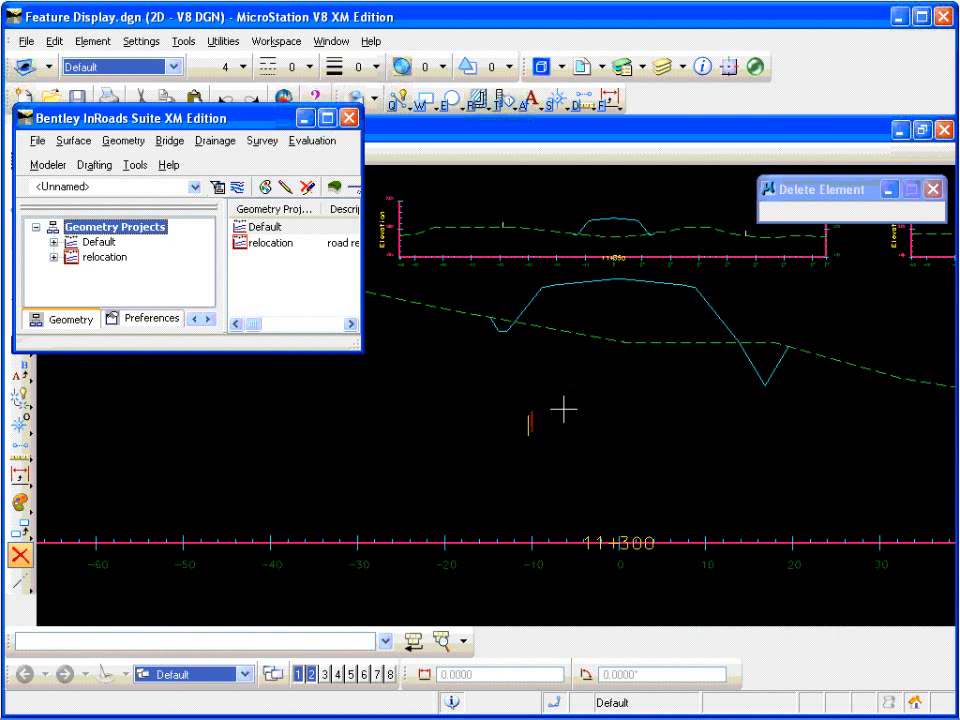
scroll(563, 409, "down", 2)
scroll(574, 418, "up", 2)
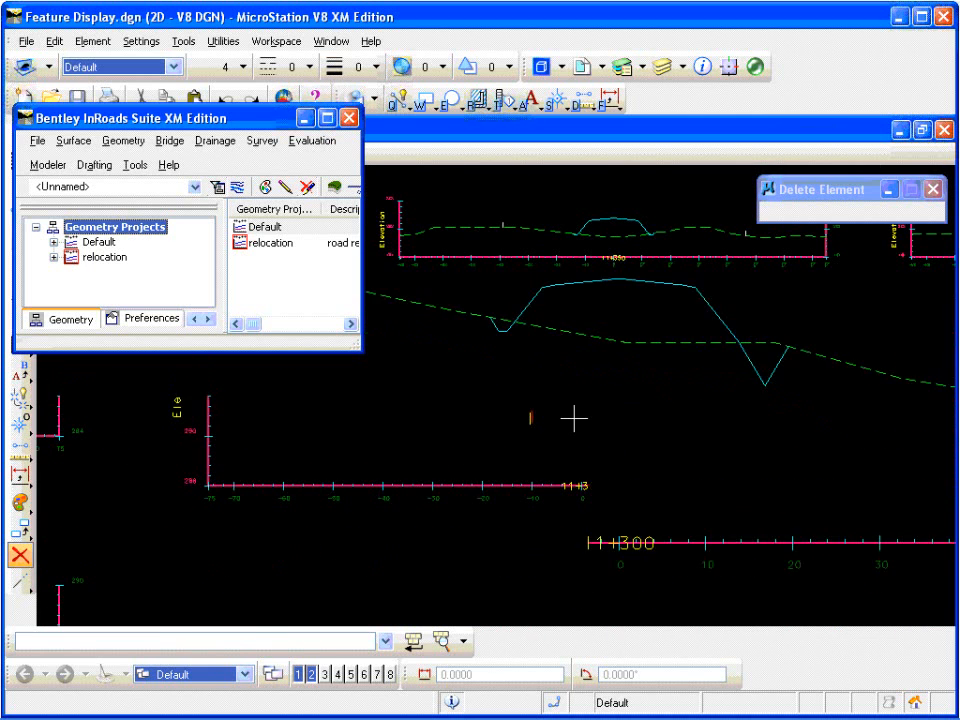
Step: Turn off the display of the proposed surface's PropUNTEL and PropUNELEC crossing features on the baseline cross sections with Update Cross Section
left_click(318, 143)
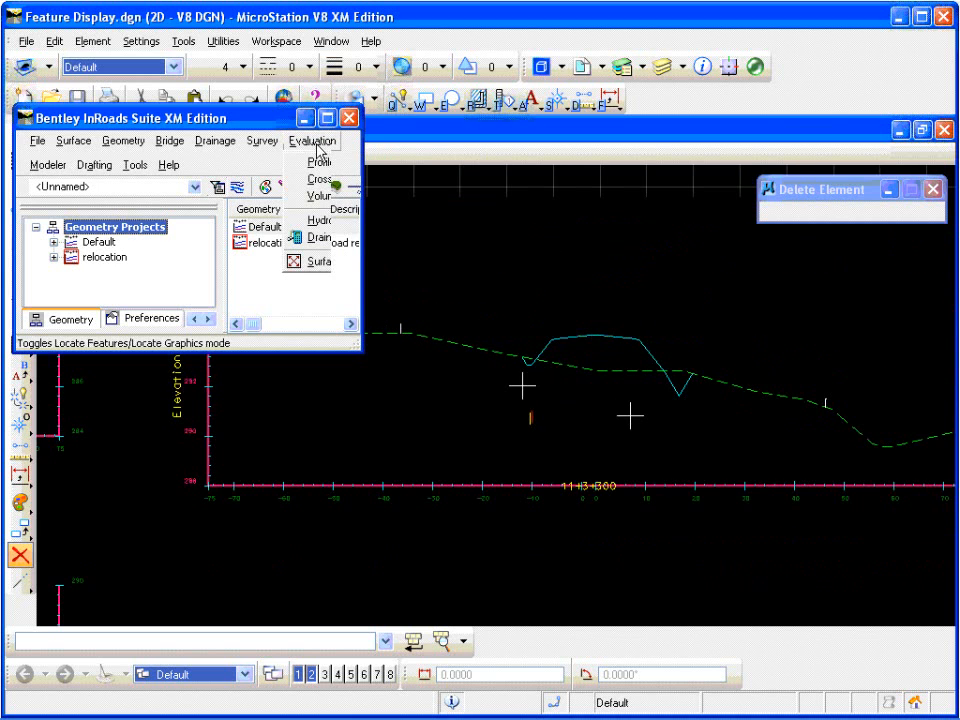
mouse_move(368, 184)
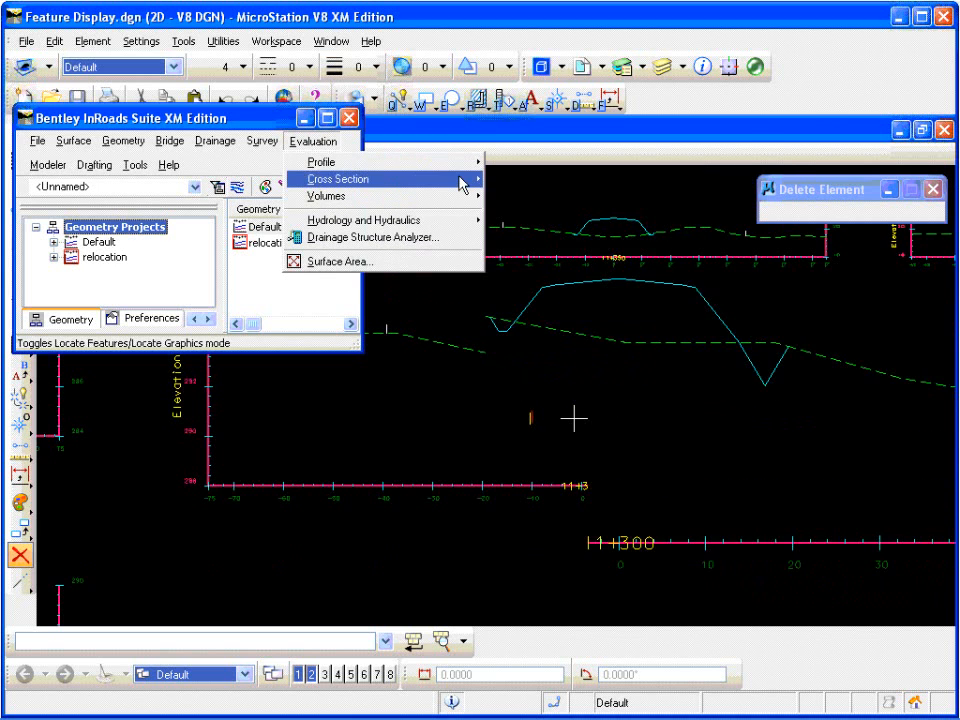
left_click(561, 214)
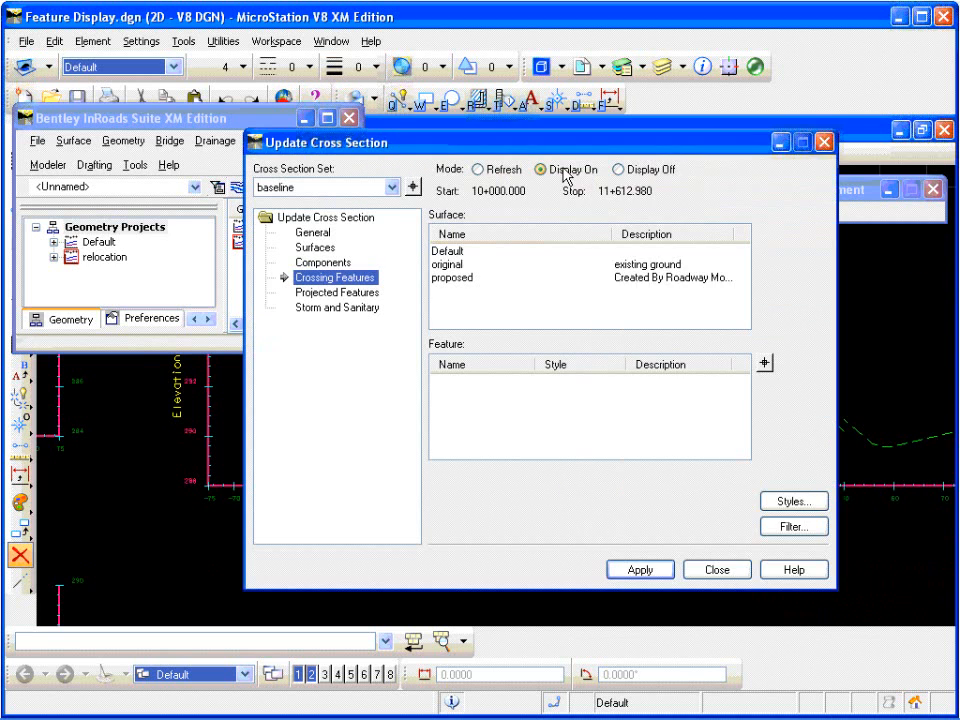
left_click_drag(564, 152, 429, 80)
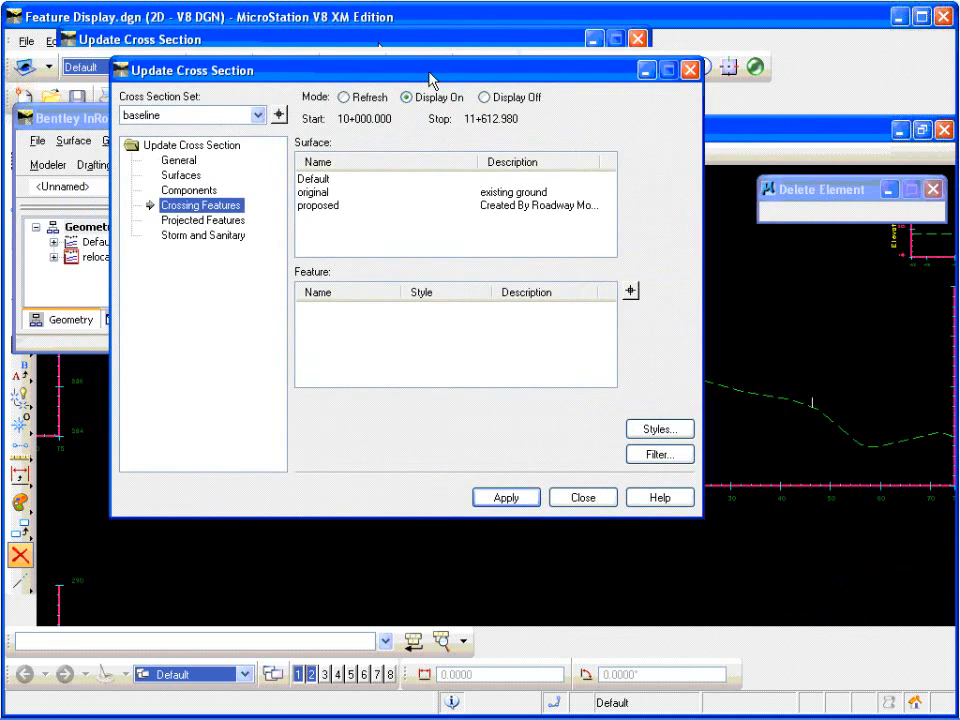
left_click(485, 97)
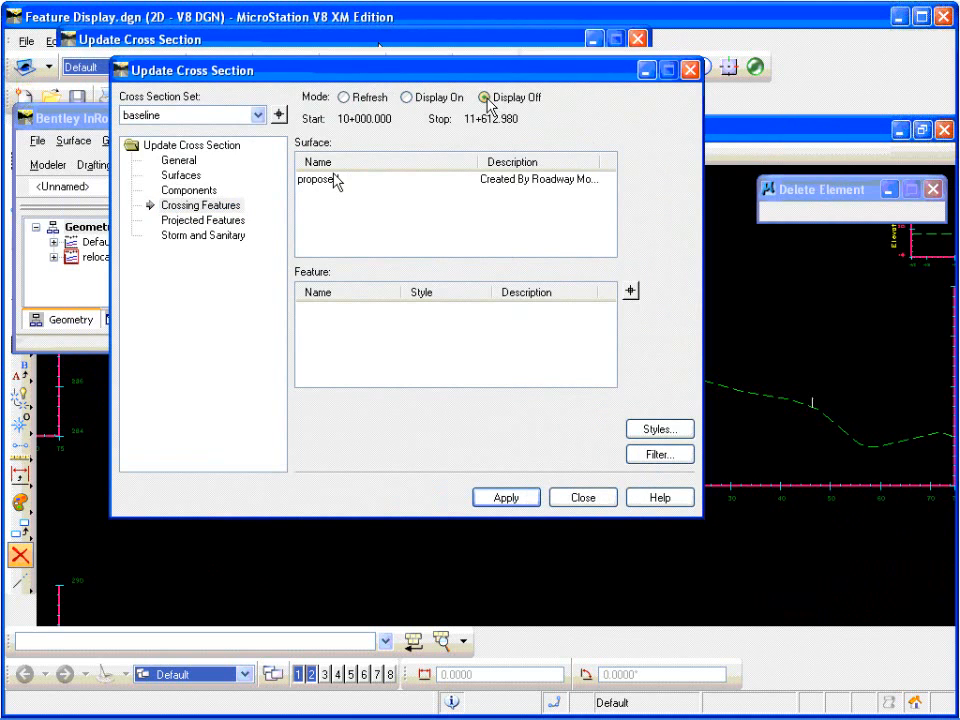
left_click(328, 179)
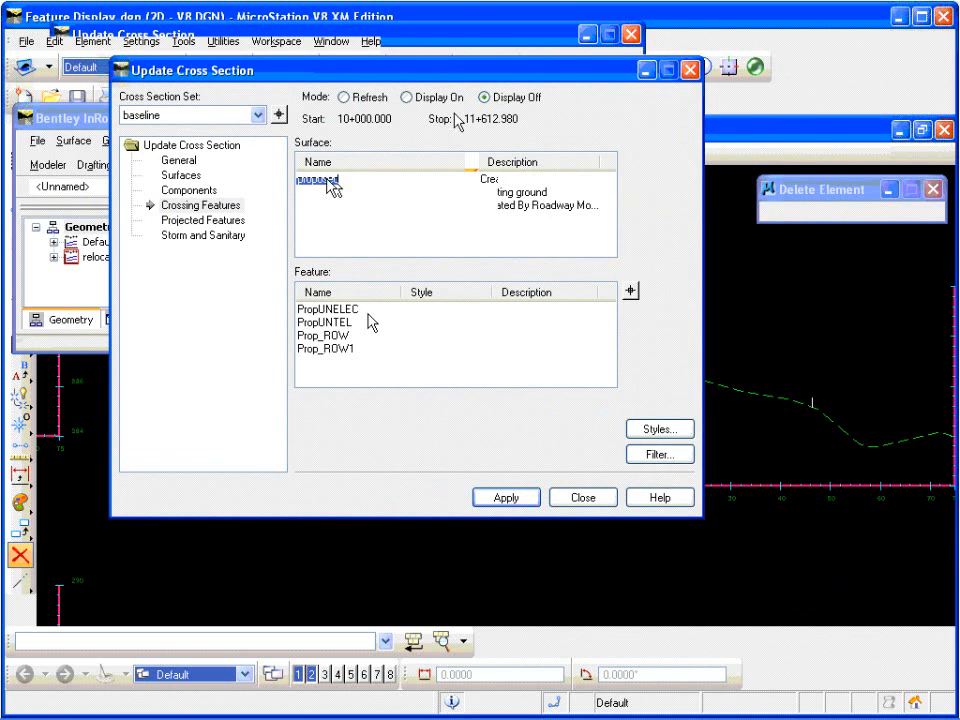
left_click(339, 323)
left_click(343, 310, "ctrl")
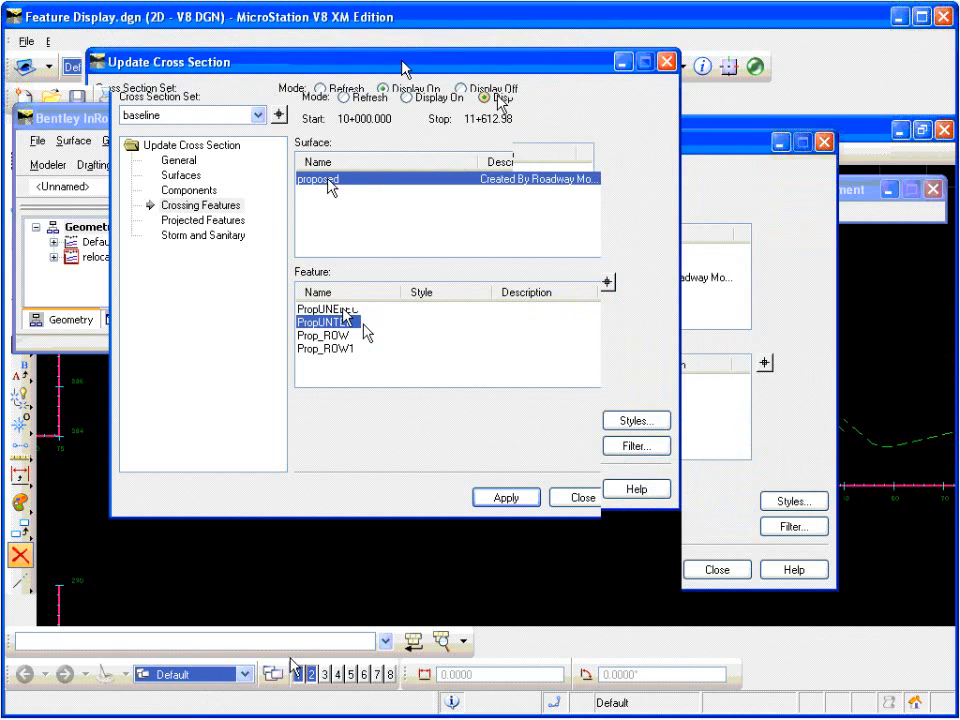
left_click(510, 498)
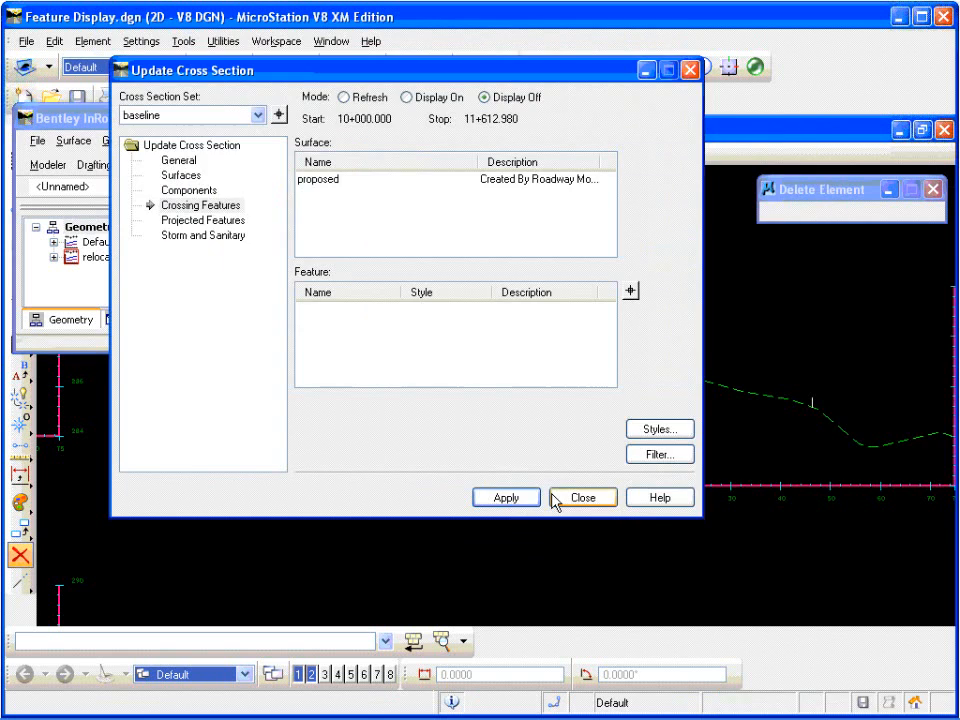
left_click(570, 499)
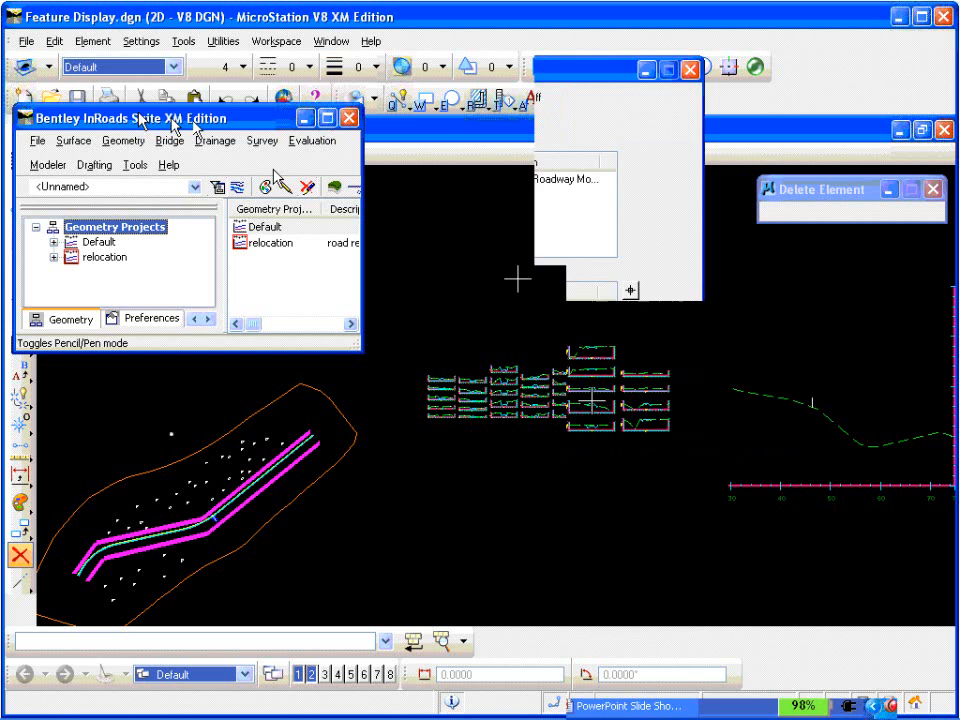
Step: Check the feature style assigned to the proposed surface's Culvert in Feature Properties, then close the dialog
left_click(79, 147)
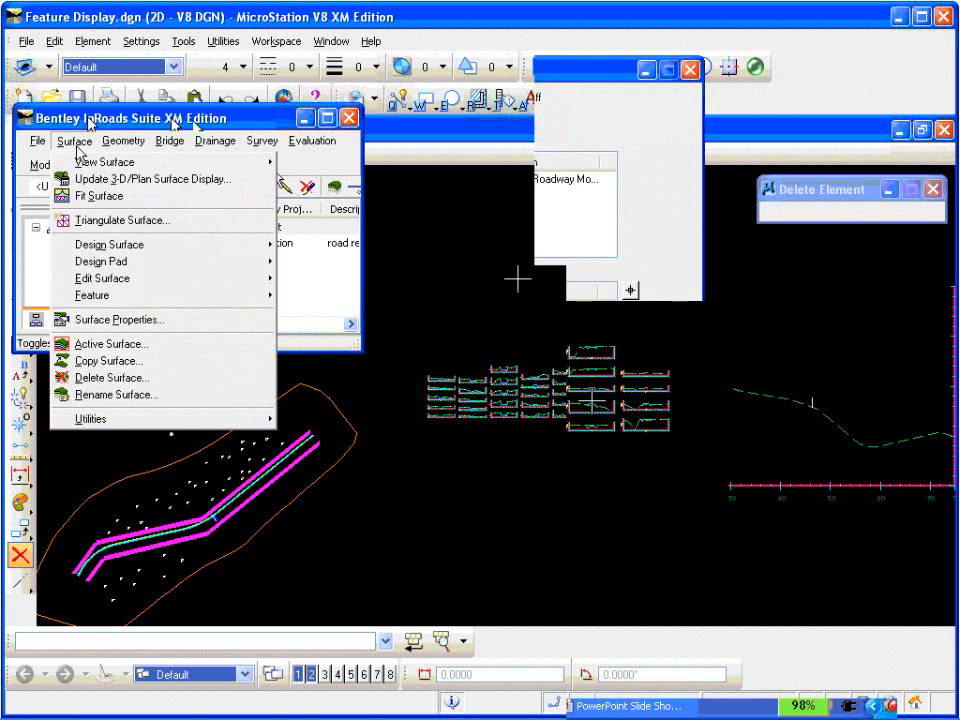
mouse_move(256, 298)
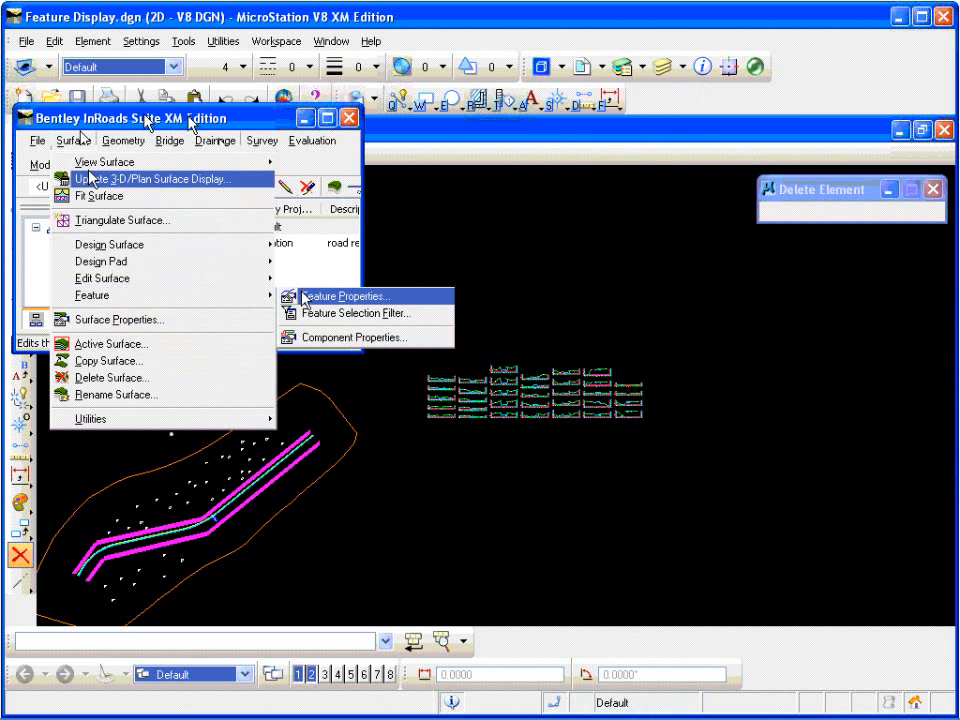
left_click(318, 297)
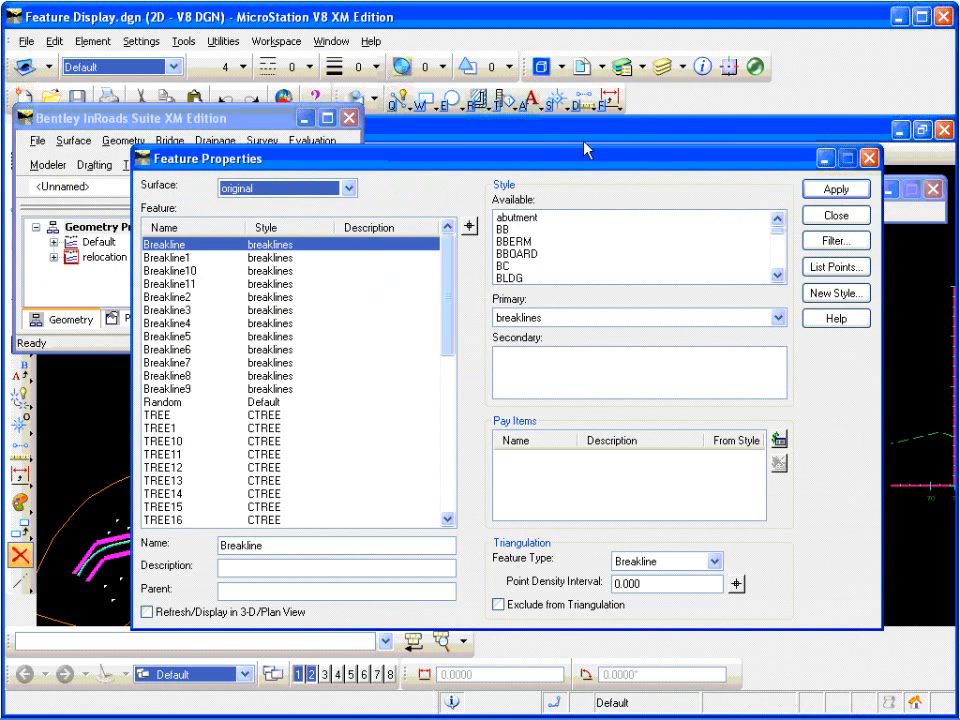
left_click(349, 188)
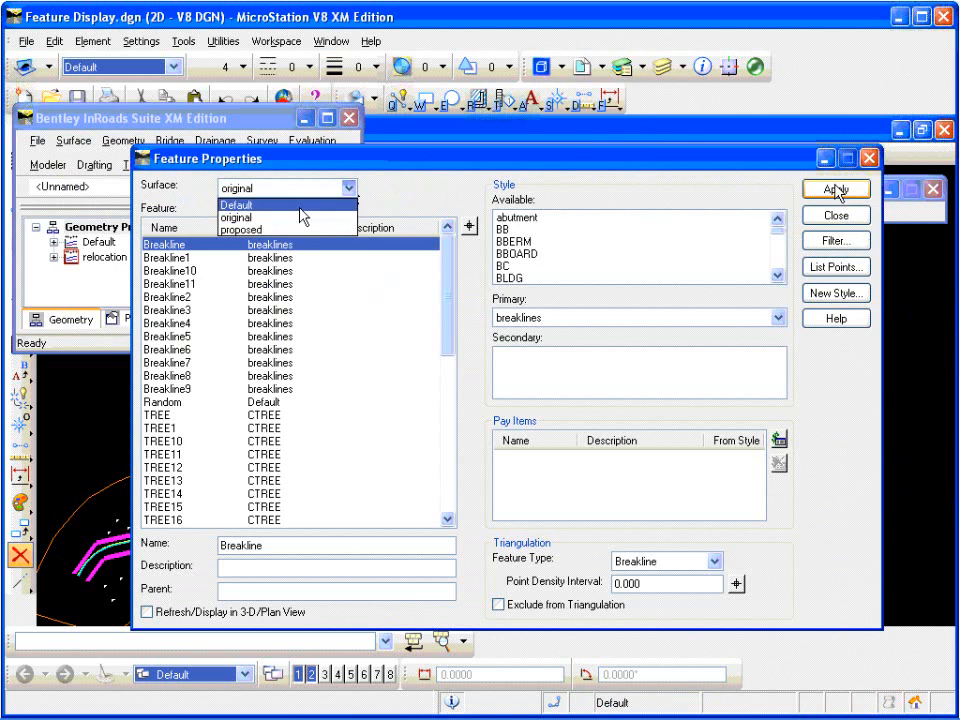
left_click(285, 230)
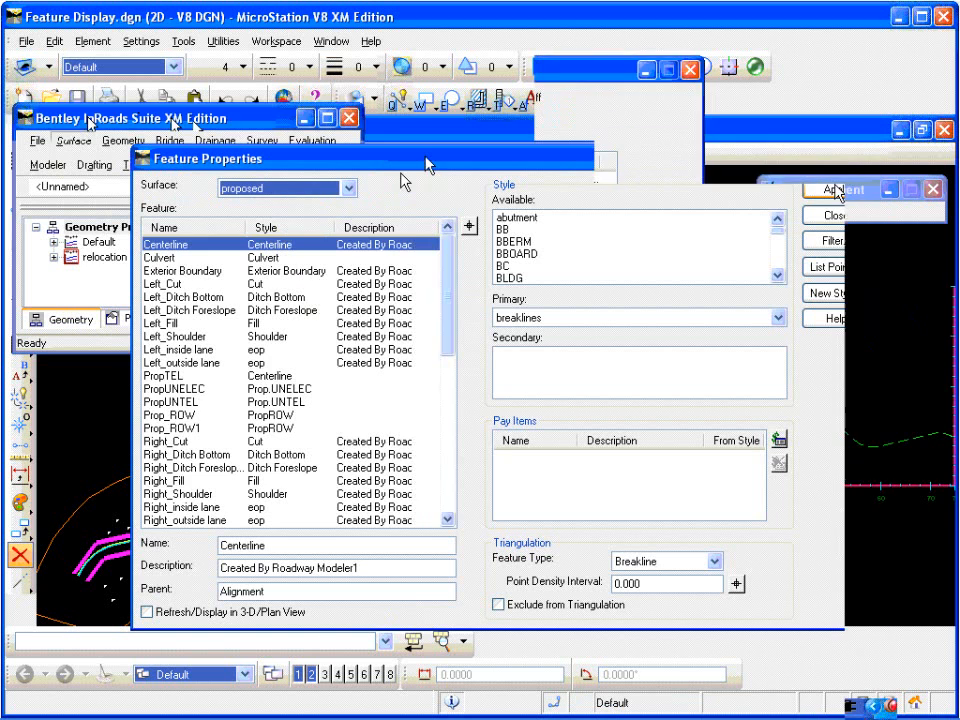
left_click_drag(427, 165, 488, 140)
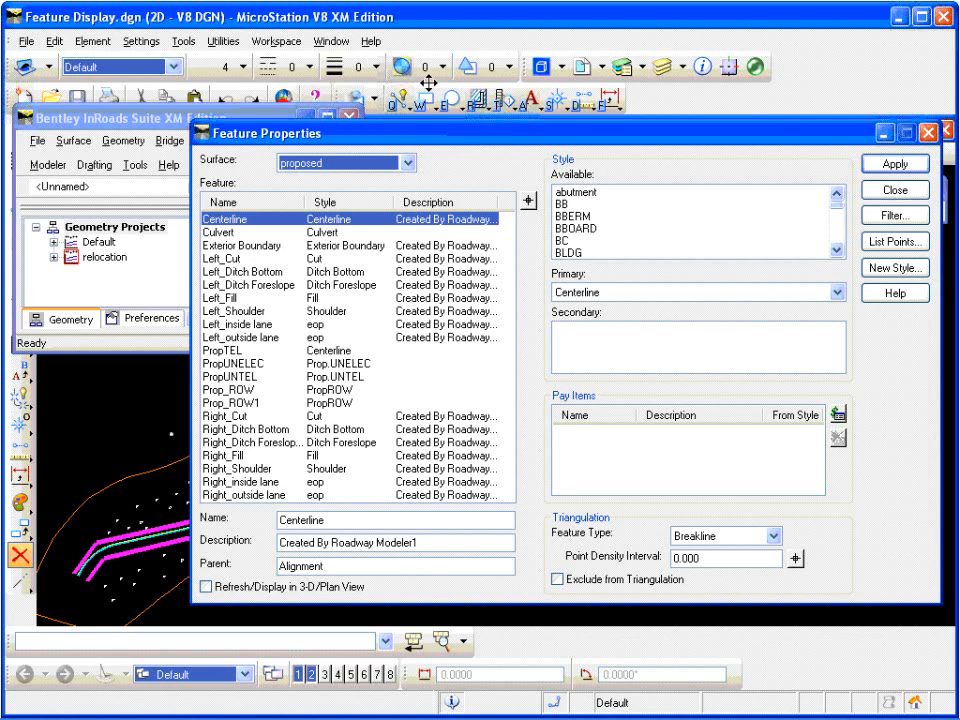
left_click(323, 233)
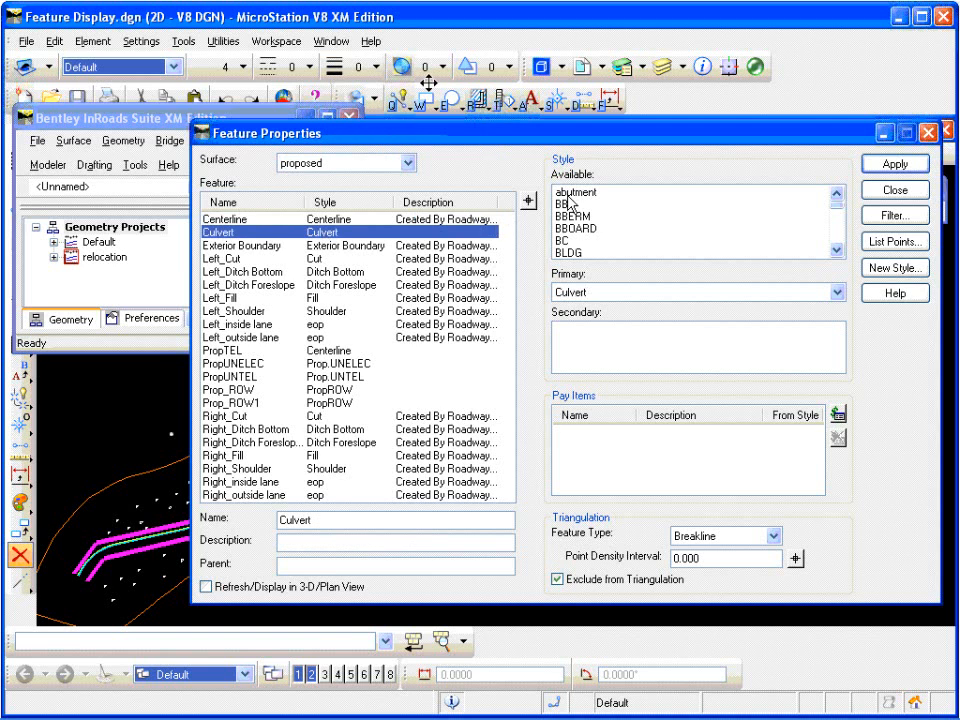
left_click(928, 133)
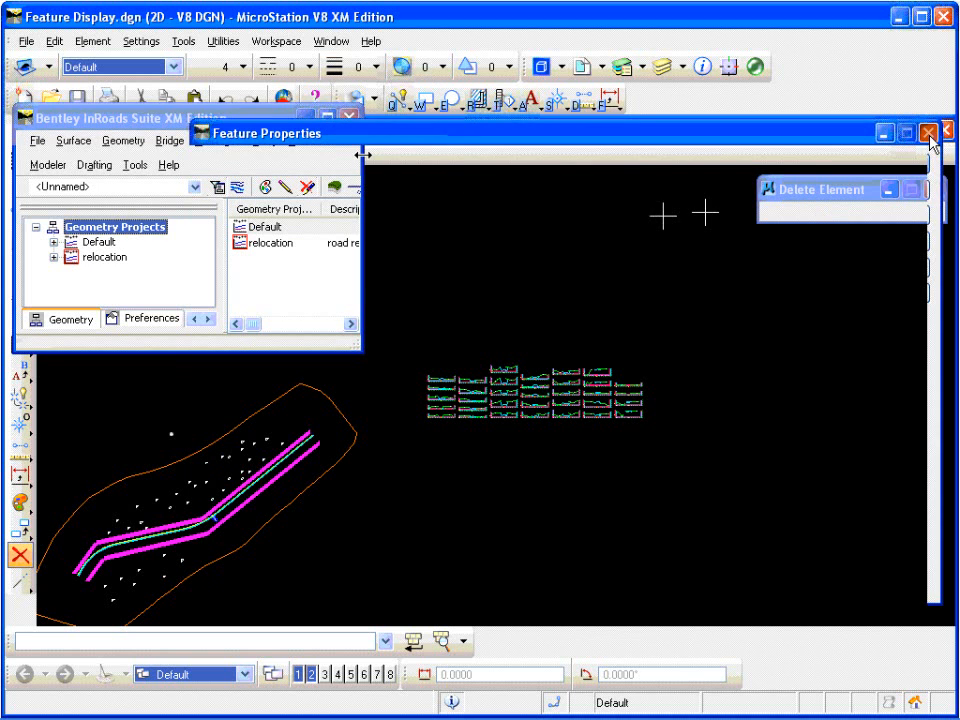
Step: Open Create Profile and review the general and included-feature settings for the baseline profile set
left_click(322, 147)
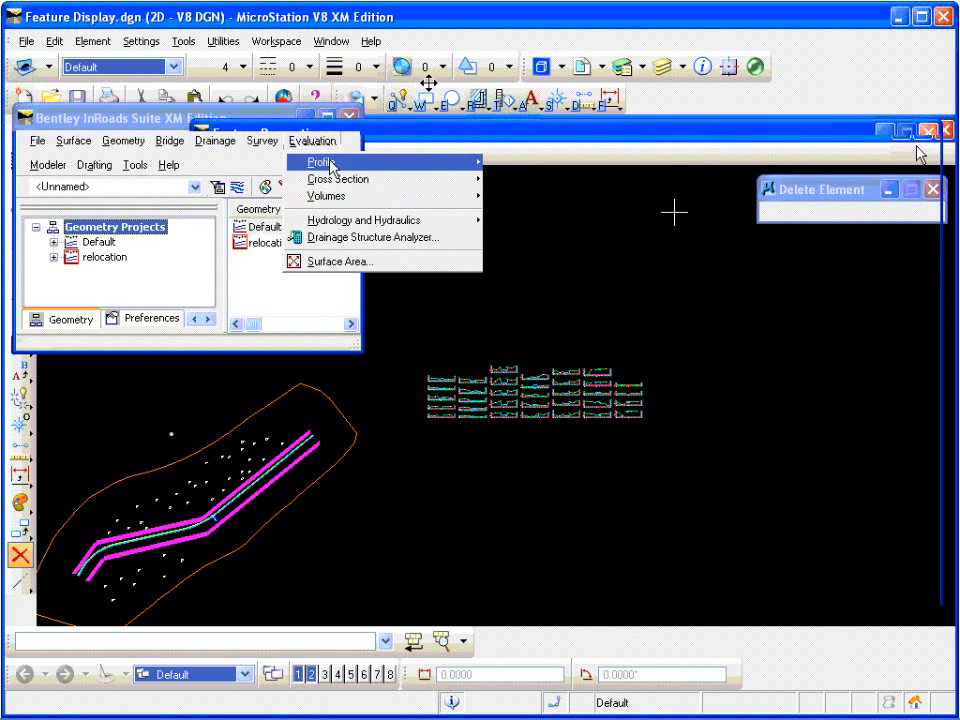
mouse_move(322, 160)
left_click(535, 165)
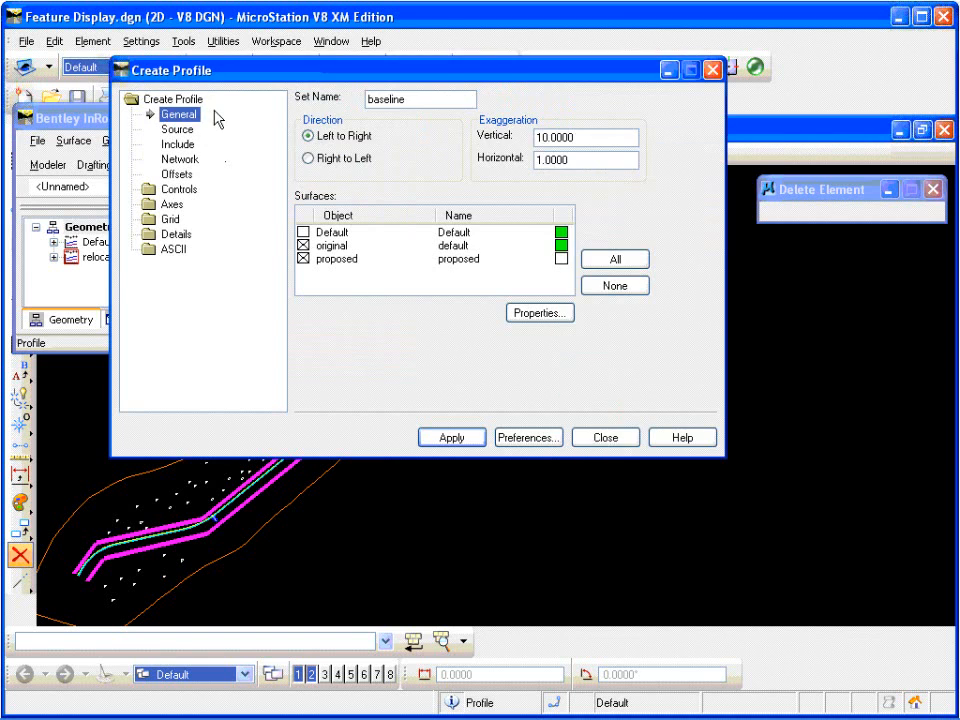
left_click(185, 145)
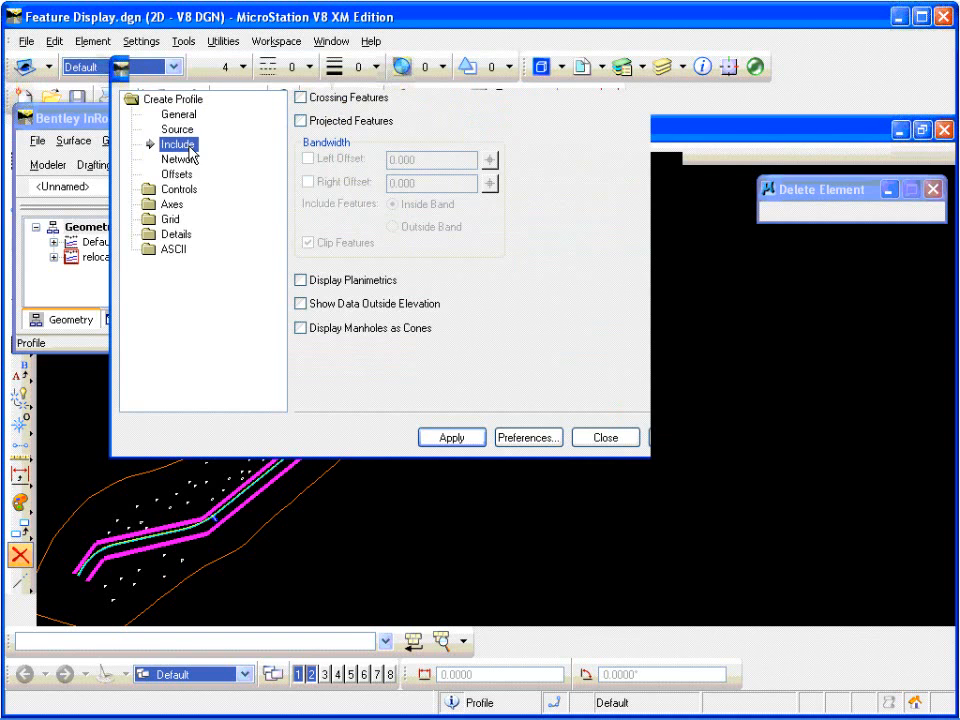
left_click(200, 116)
left_click(190, 147)
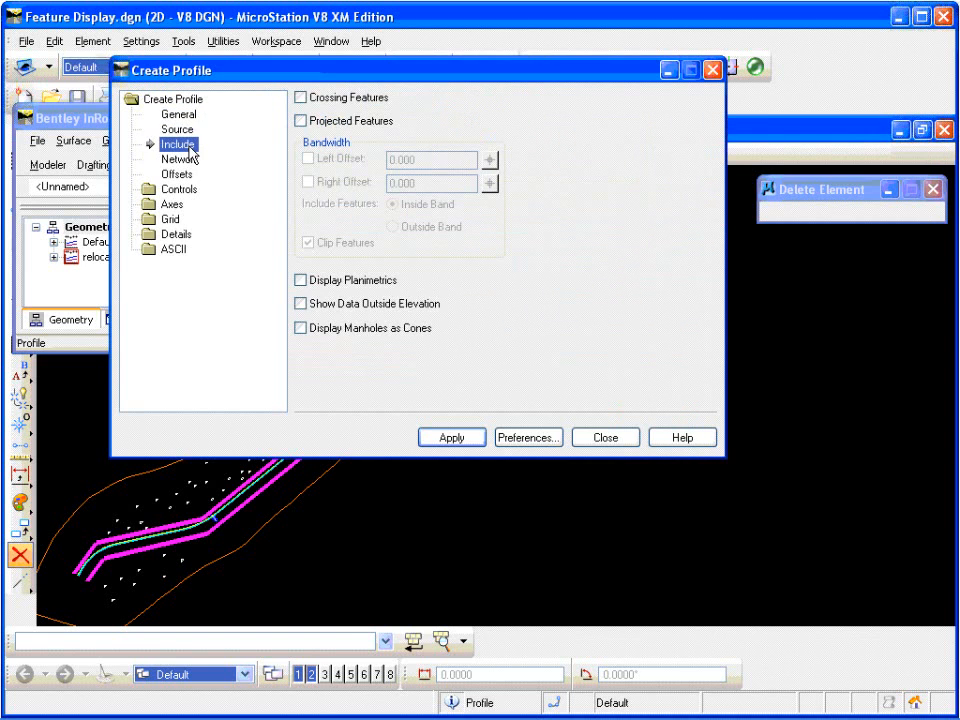
left_click(191, 117)
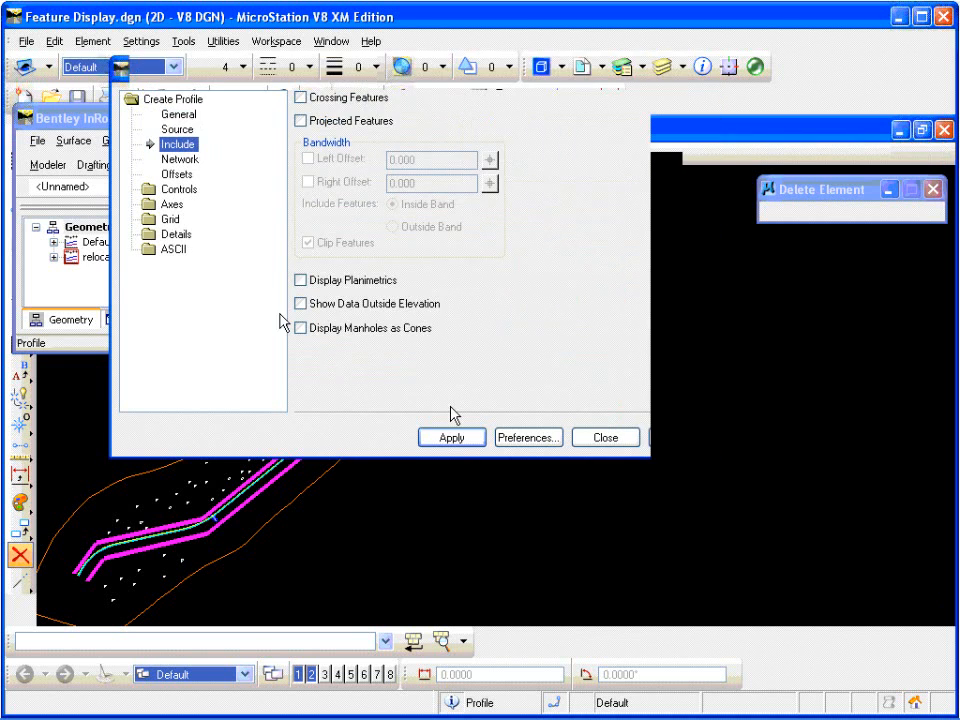
Step: Create the baseline profile of the original and proposed surfaces, place it below the cross sections, and close Create Profile
left_click(455, 438)
left_click(447, 476)
left_click(457, 429)
left_click(520, 472)
left_click(201, 117)
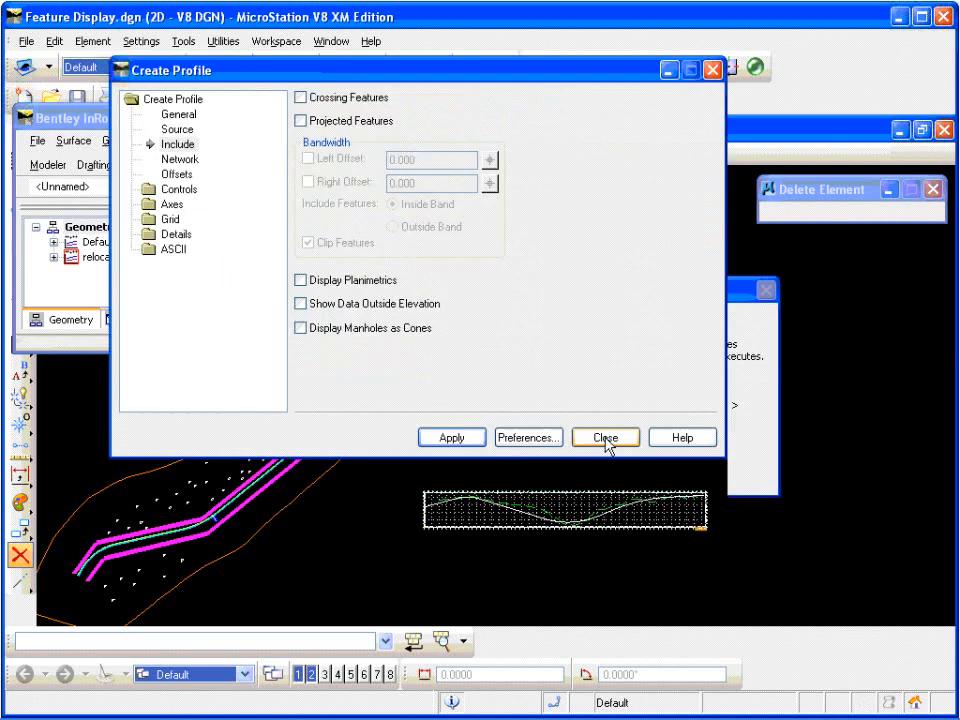
left_click(606, 437)
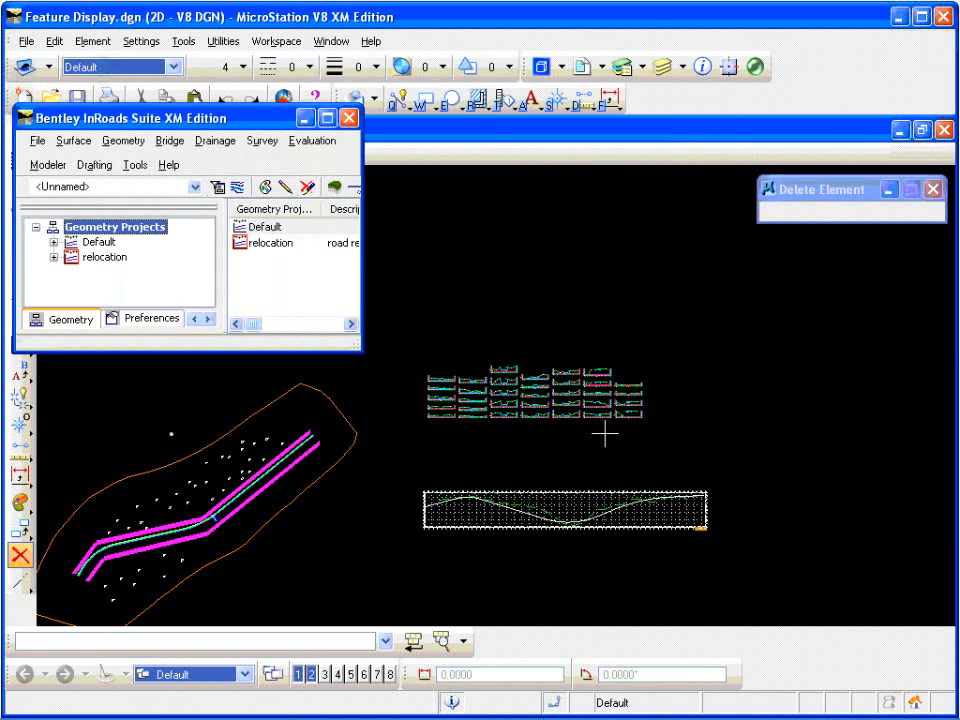
Step: Display the proposed surface's Culvert as a crossing feature on the baseline profile with Update Profile, then close the command
scroll(585, 521, "up", 4)
middle_click_drag(585, 521, 572, 468)
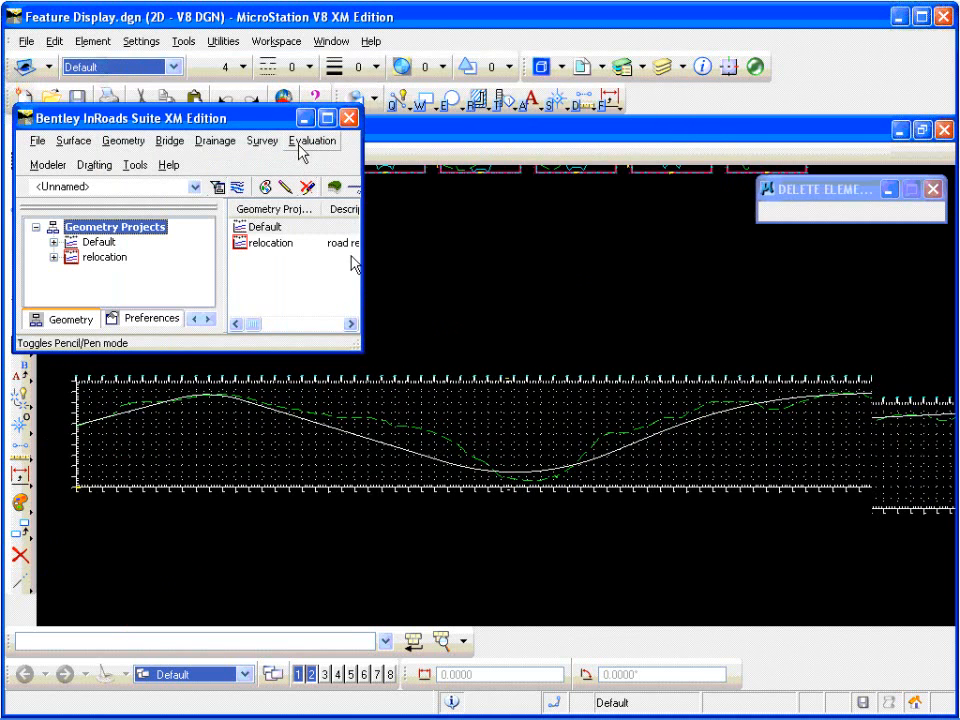
left_click(306, 143)
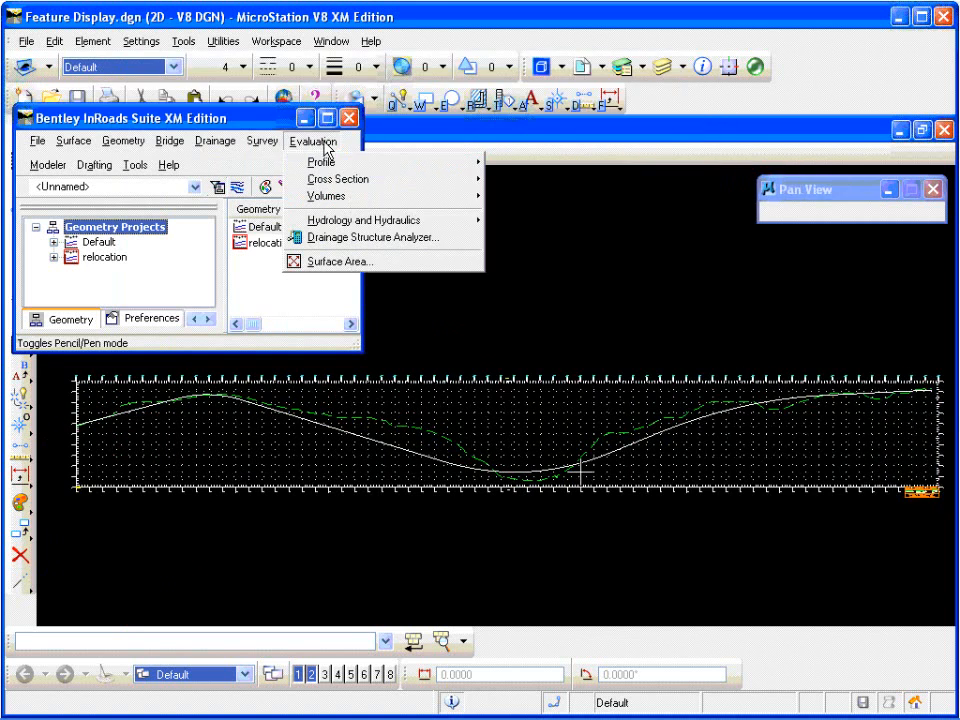
mouse_move(440, 163)
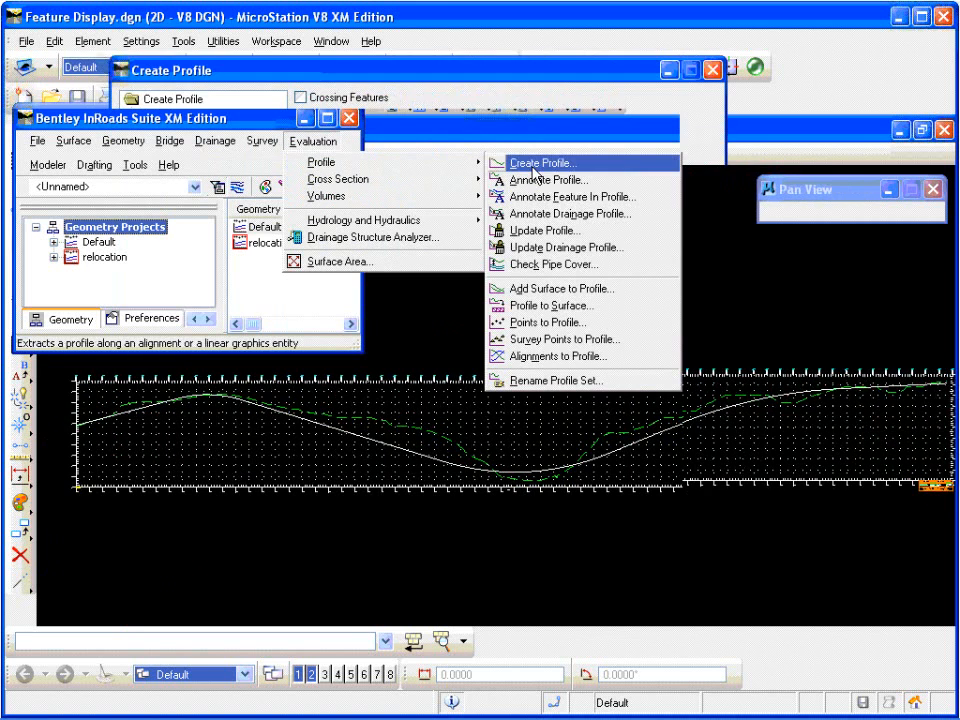
left_click(600, 231)
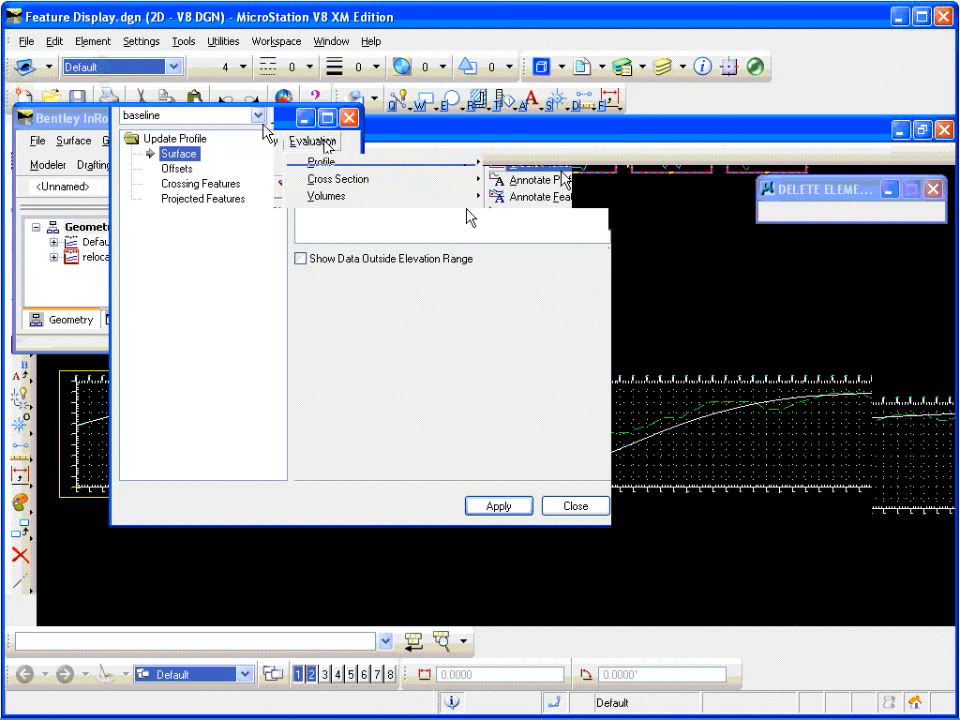
left_click(205, 184)
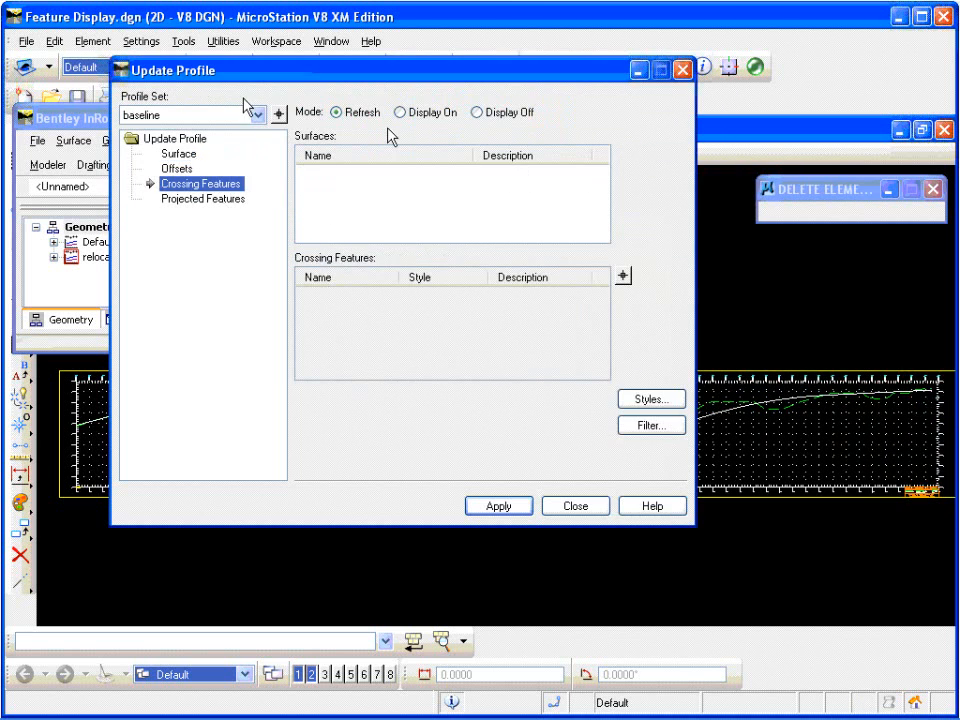
left_click(423, 121)
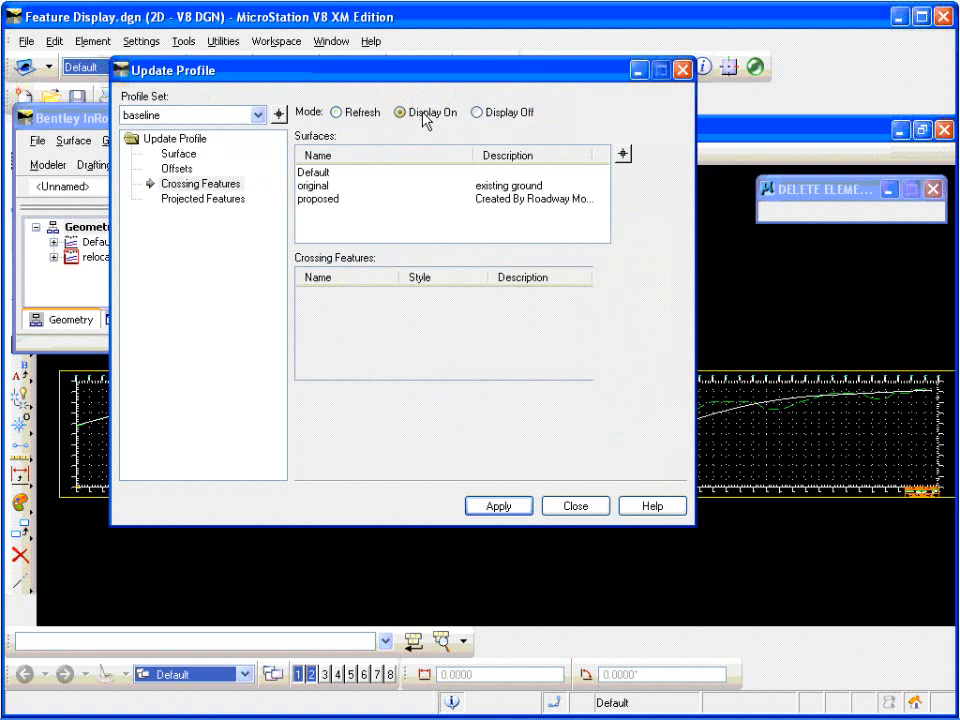
left_click(335, 200)
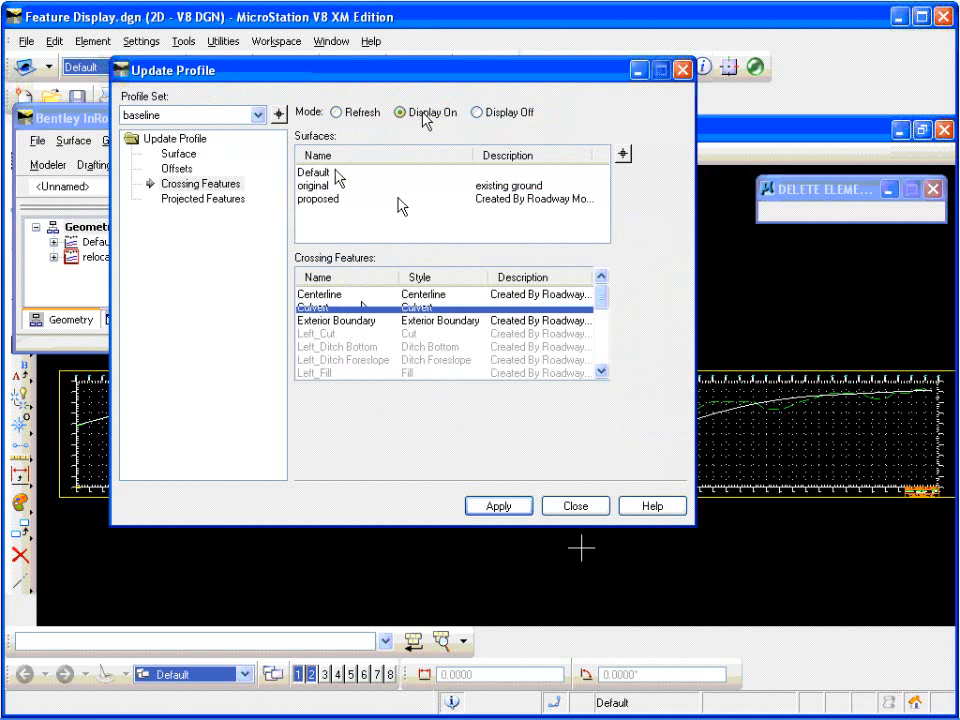
left_click(509, 507)
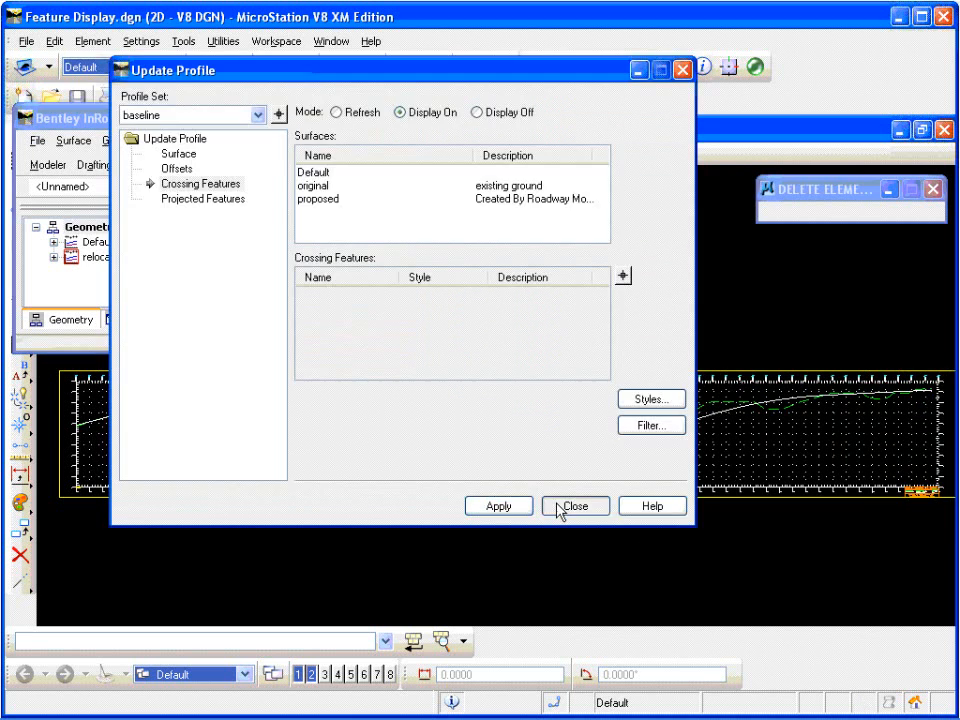
left_click(556, 507)
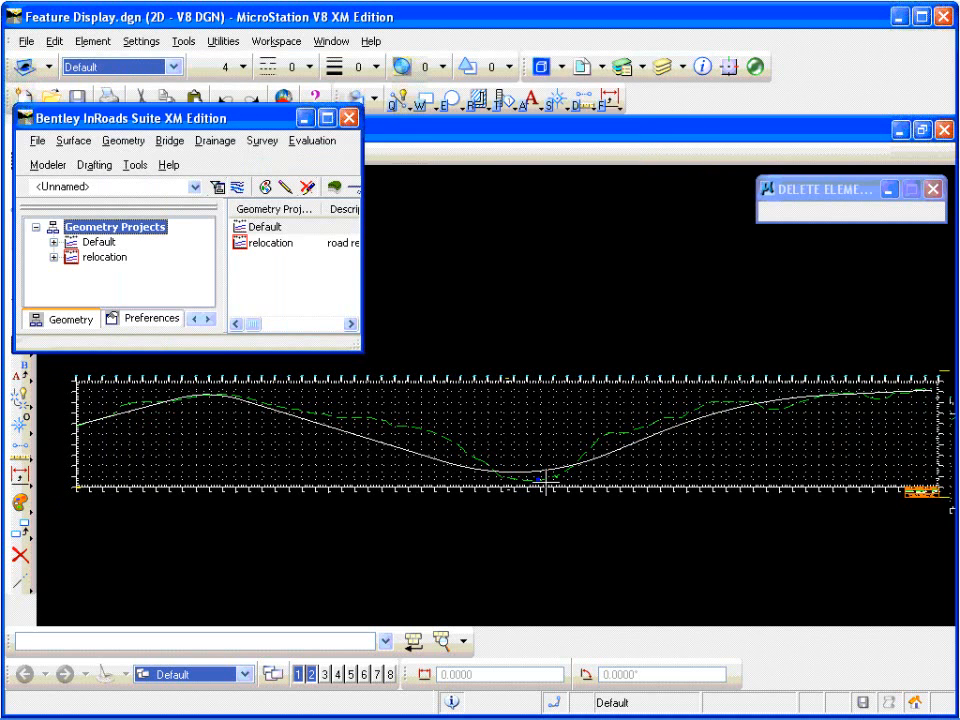
Step: Examine the culvert crossing symbol up close at the low point of the baseline profile
scroll(541, 483, "up", 3)
scroll(570, 460, "up", 4)
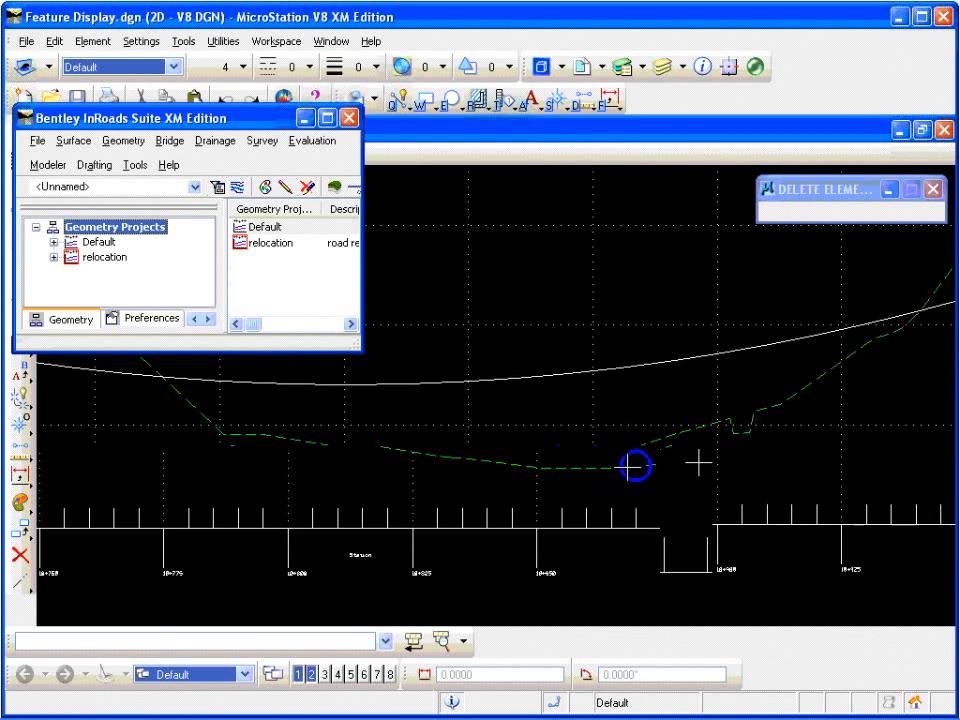
scroll(636, 465, "up", 2)
scroll(635, 466, "down", 10)
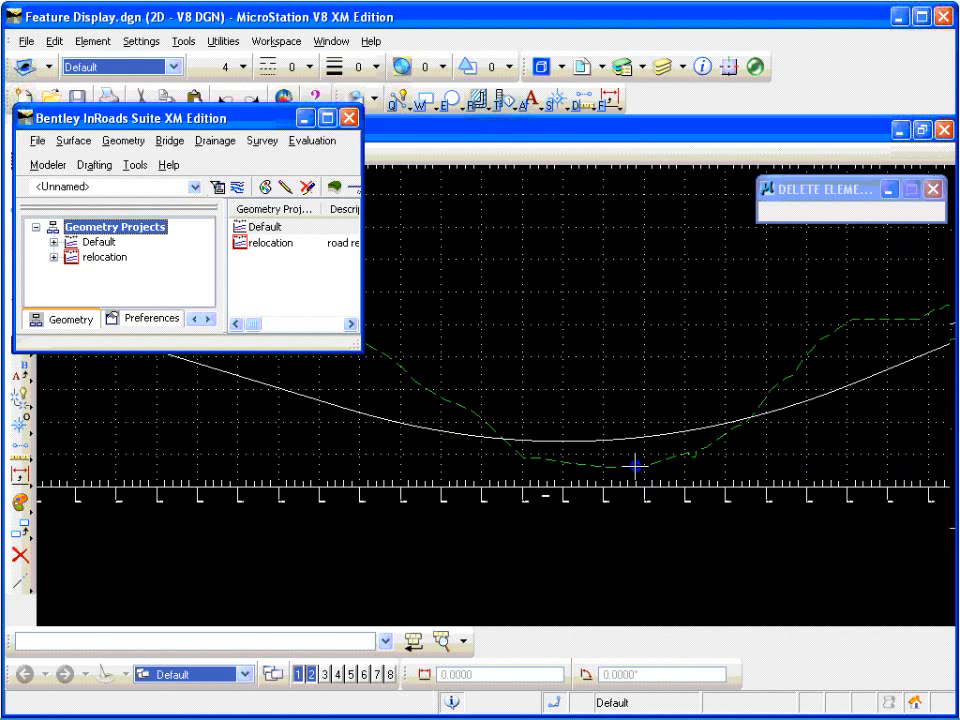
scroll(636, 465, "up", 1)
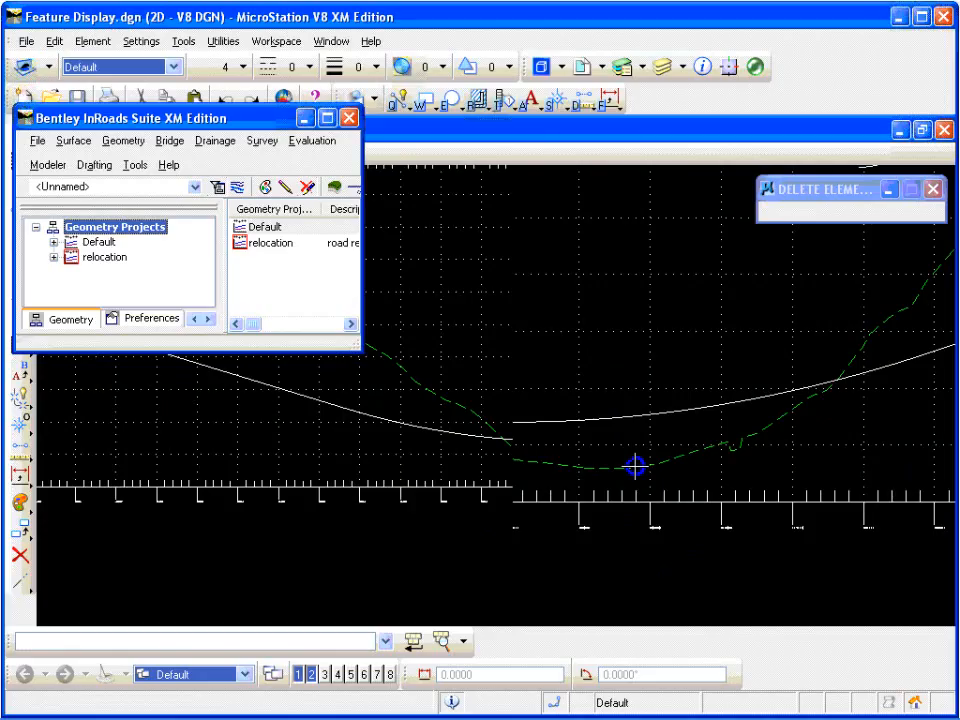
scroll(636, 465, "down", 1)
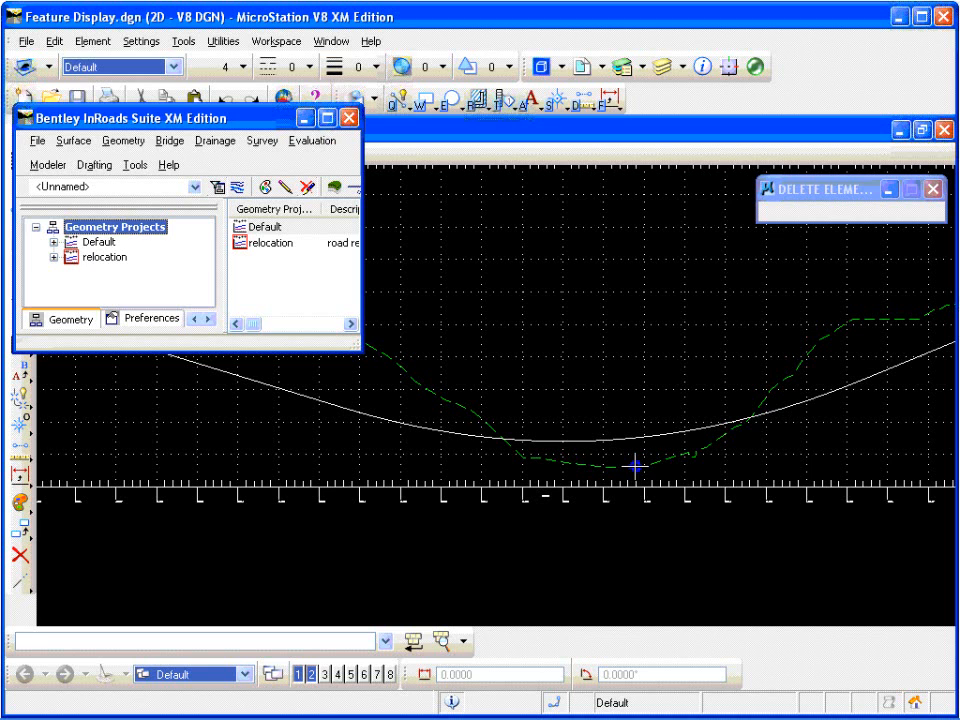
Step: Display the proposed surface's PropUNELEC and PropUNTEL as projected features on the baseline profile with Update Profile
left_click(323, 143)
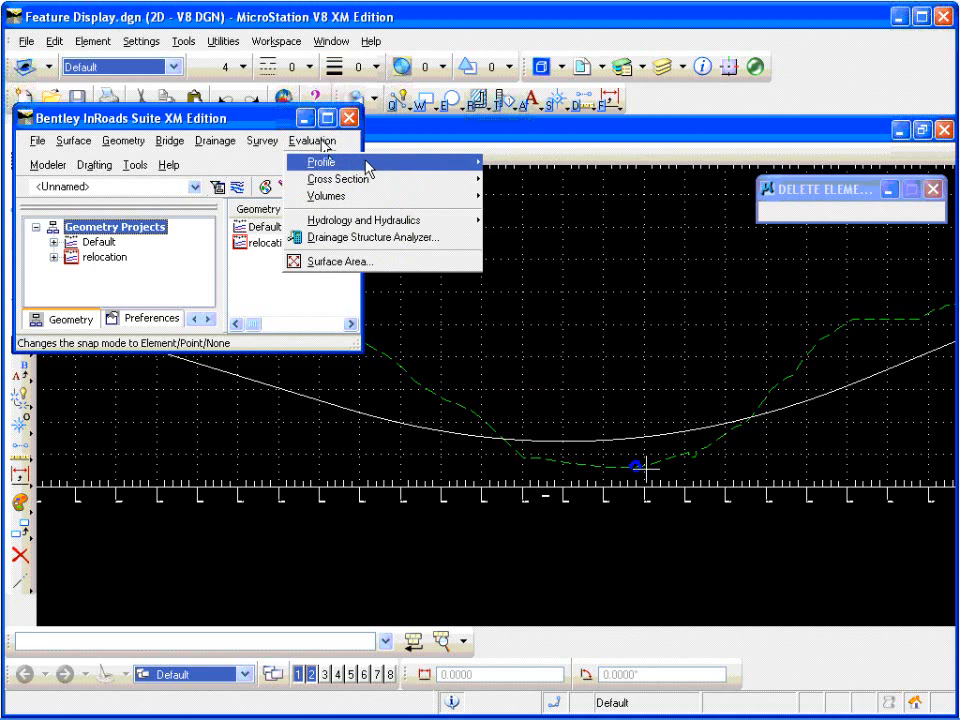
mouse_move(368, 168)
left_click(486, 229)
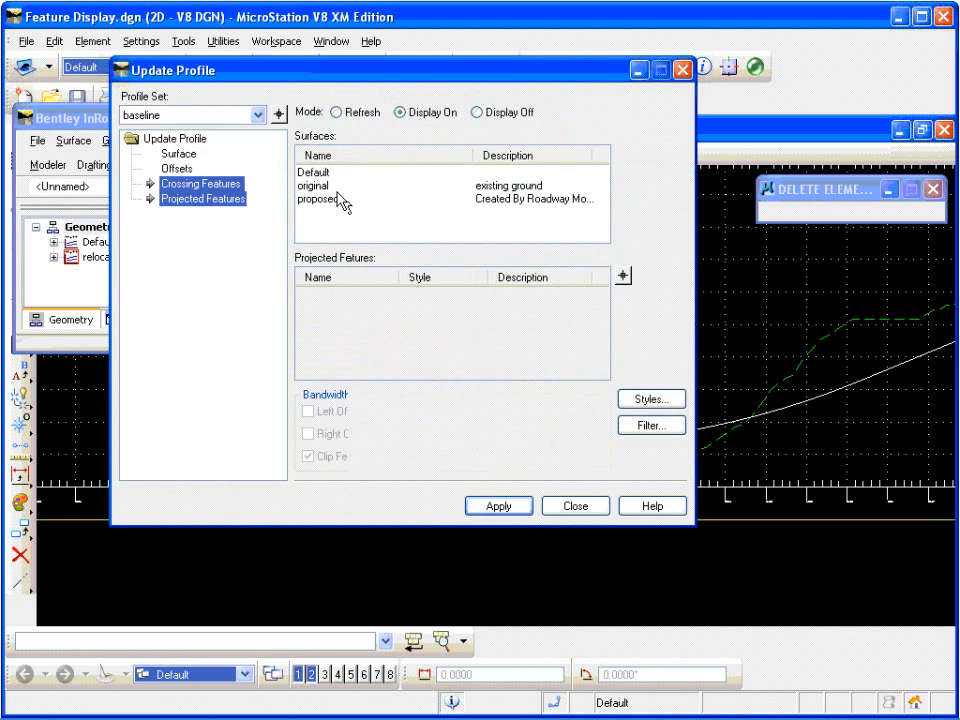
left_click(334, 199)
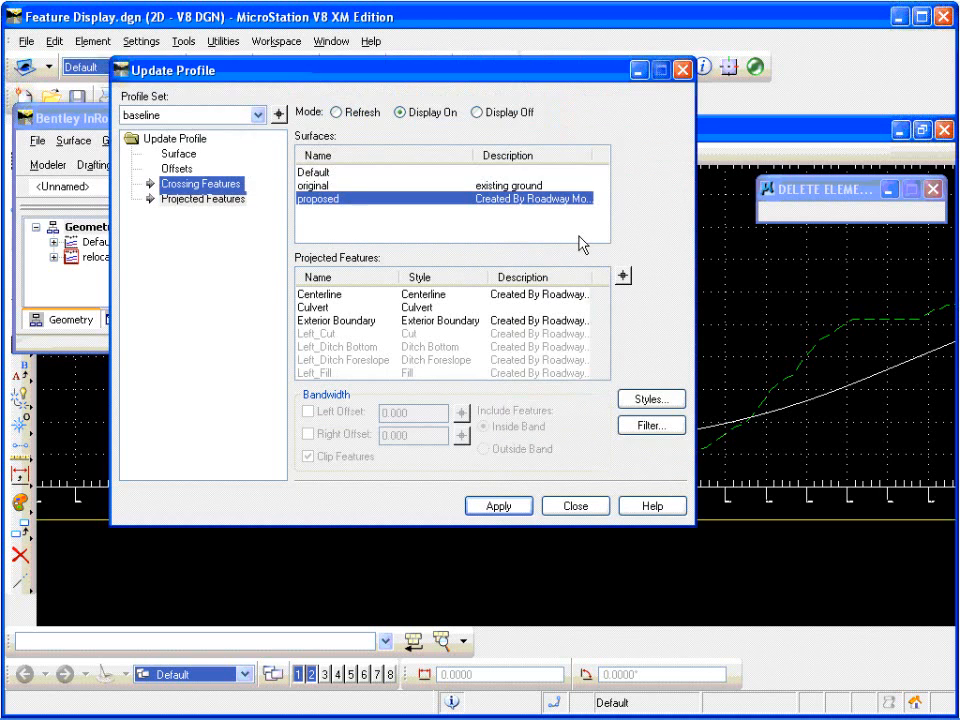
left_click_drag(601, 294, 606, 338)
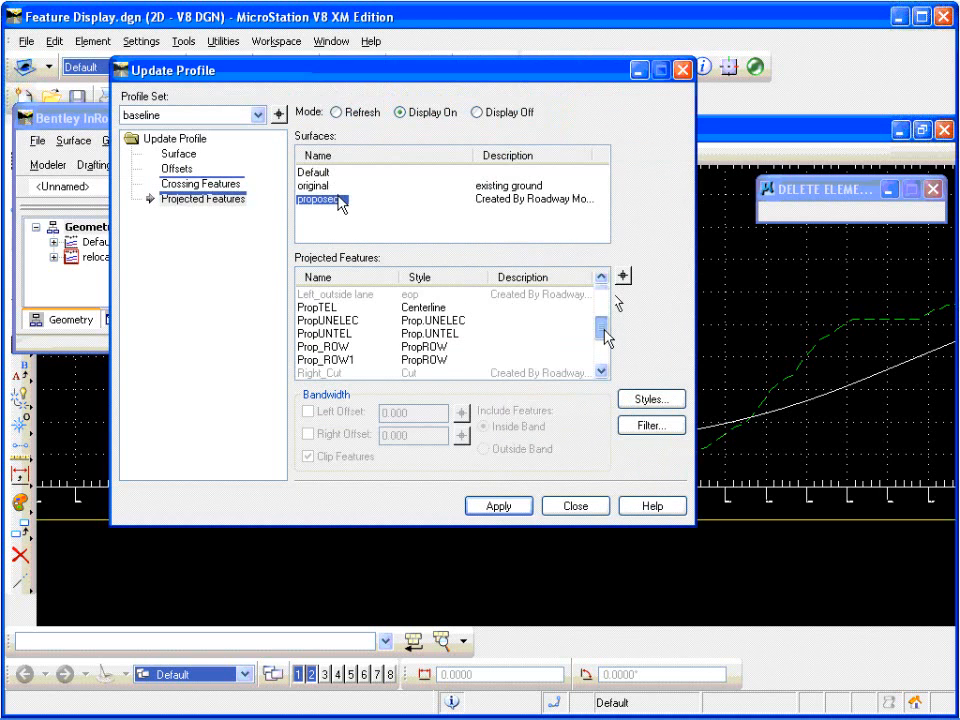
left_click(346, 321)
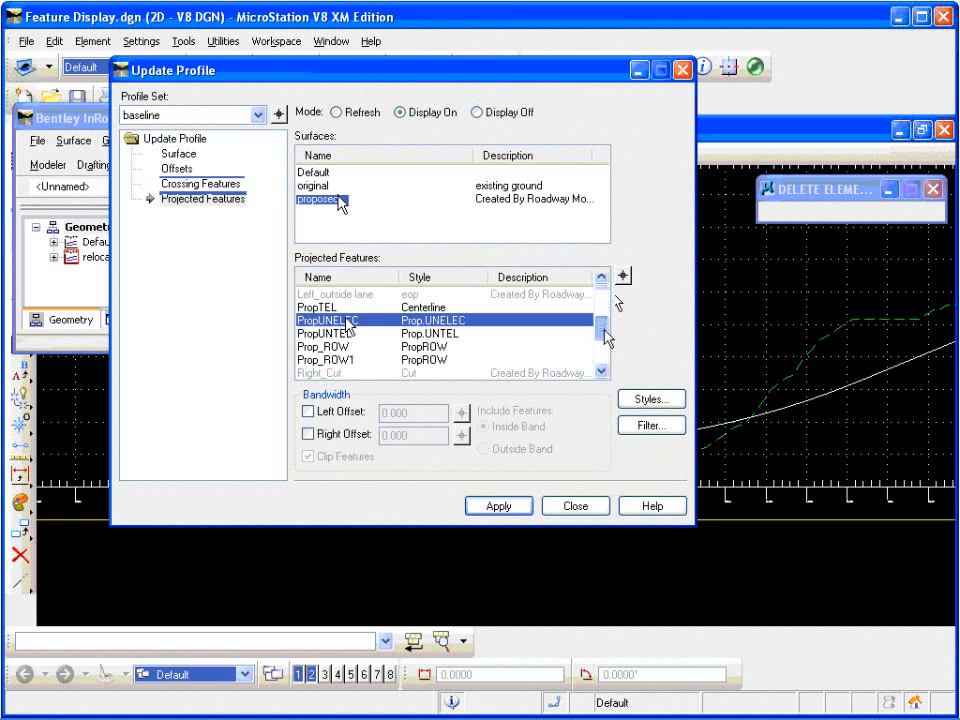
left_click(312, 140)
mouse_move(322, 162)
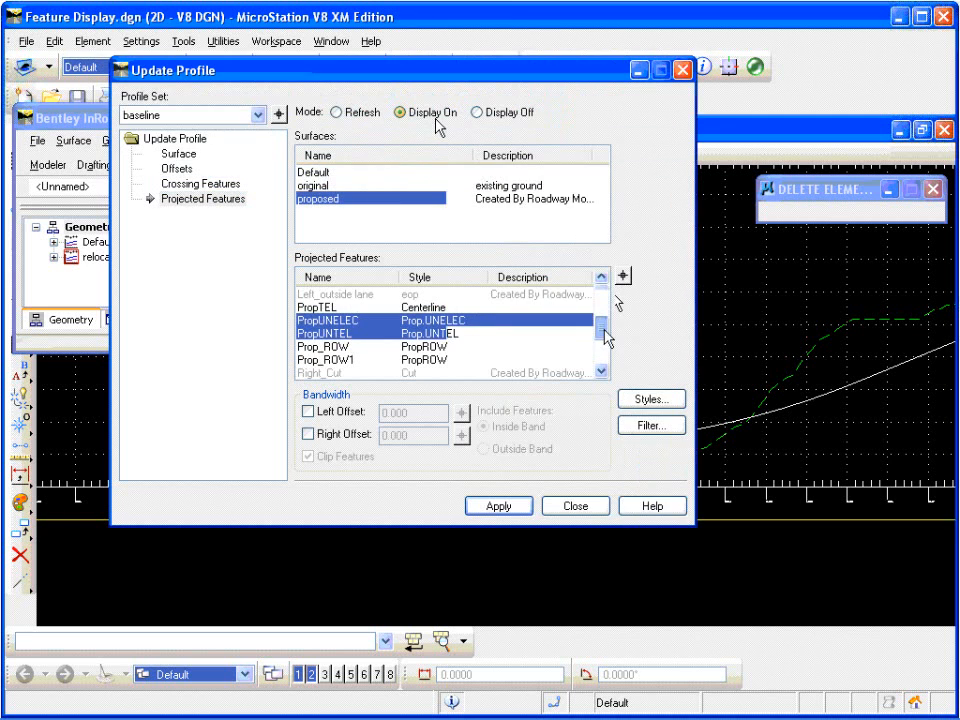
left_click(499, 505)
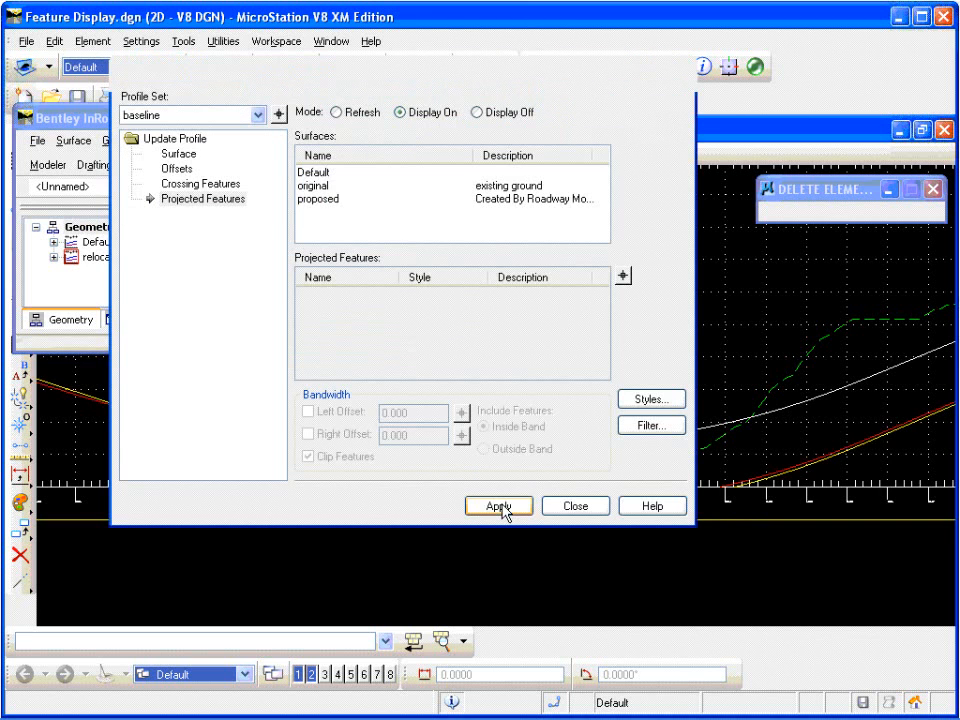
Step: Close Update Profile and examine the projected utility features along the low part of the baseline profile
left_click(575, 506)
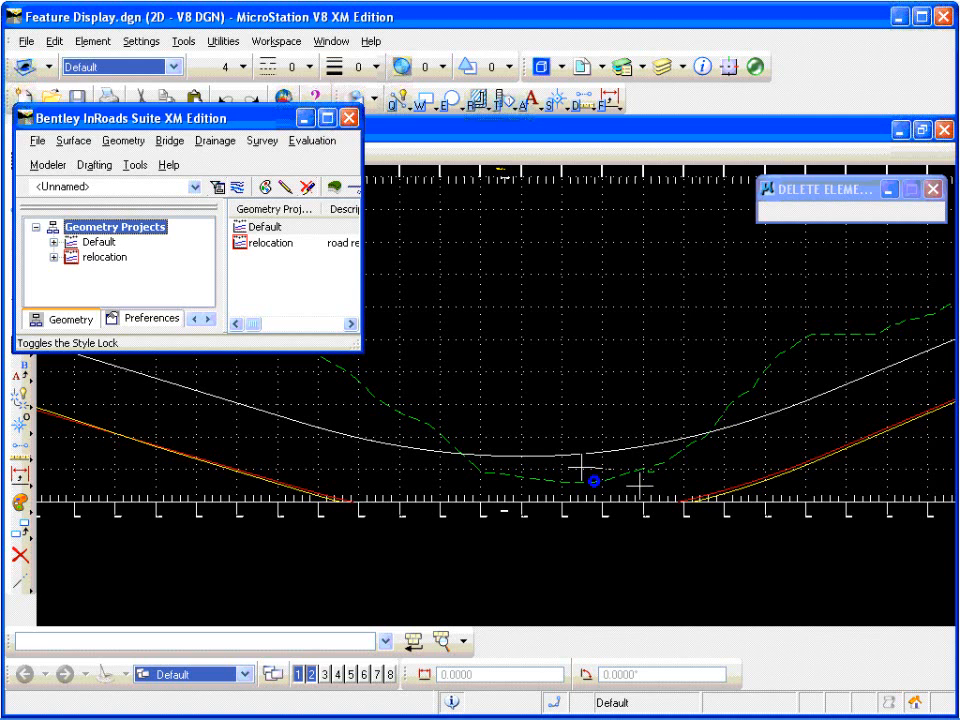
scroll(655, 492, "down", 2)
scroll(581, 470, "up", 2)
scroll(639, 486, "down", 2)
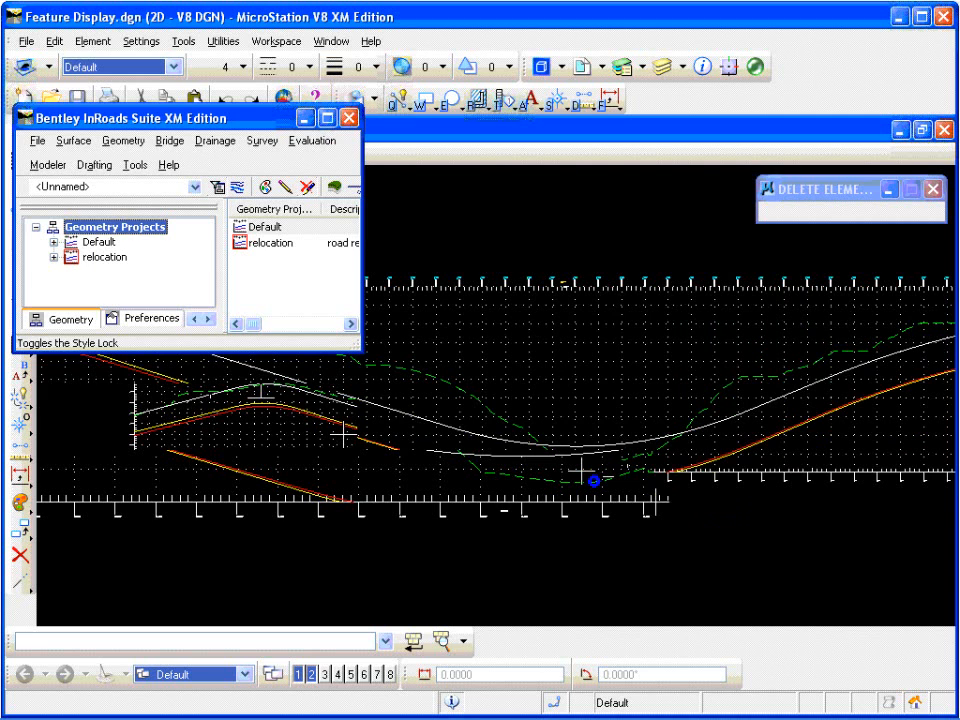
scroll(581, 470, "up", 2)
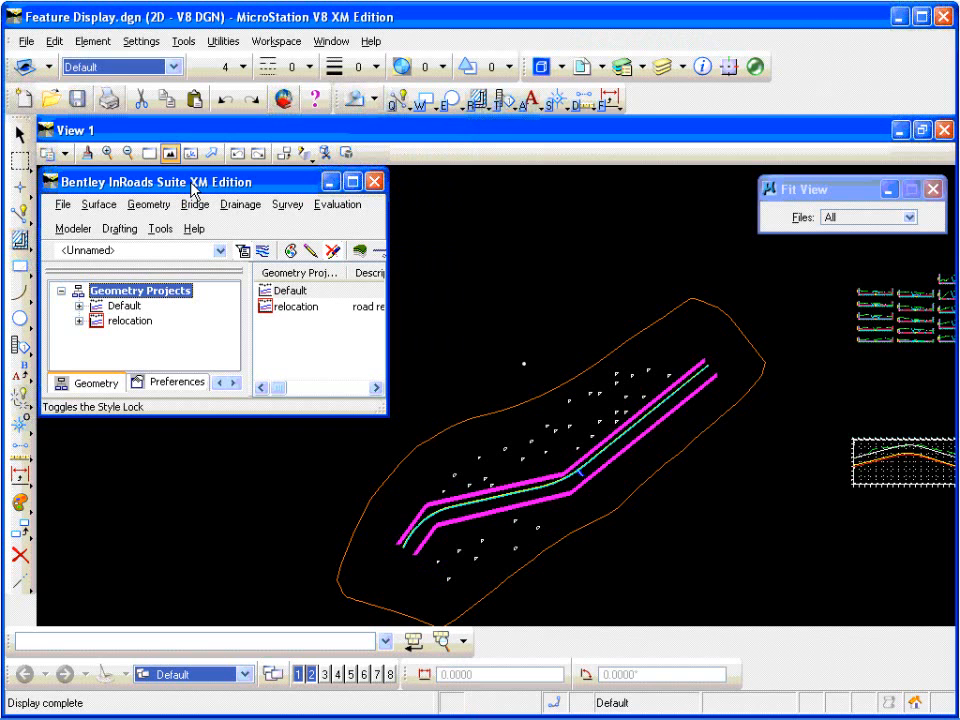
Step: Open the Annotate Feature command for the surface features and reposition its dialog over the plan view
left_click(98, 208)
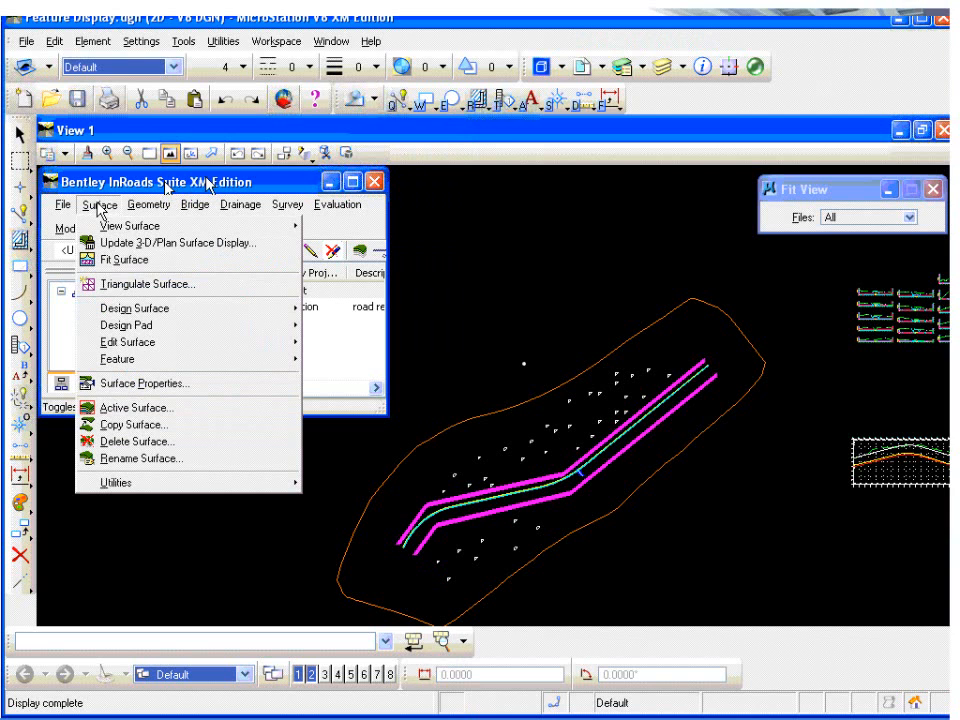
mouse_move(115, 226)
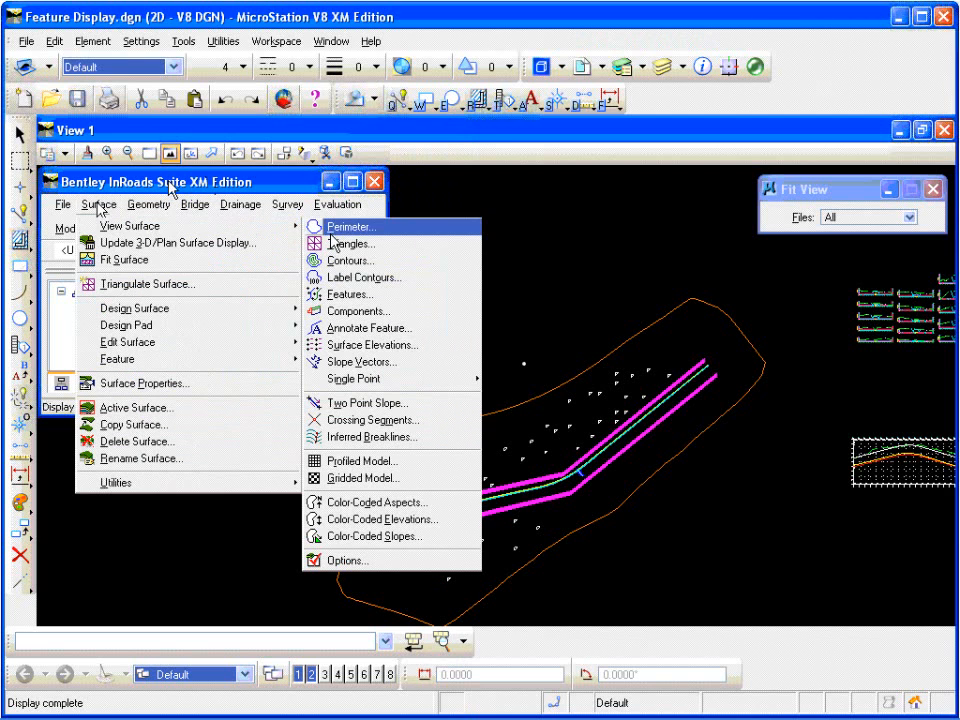
left_click(380, 330)
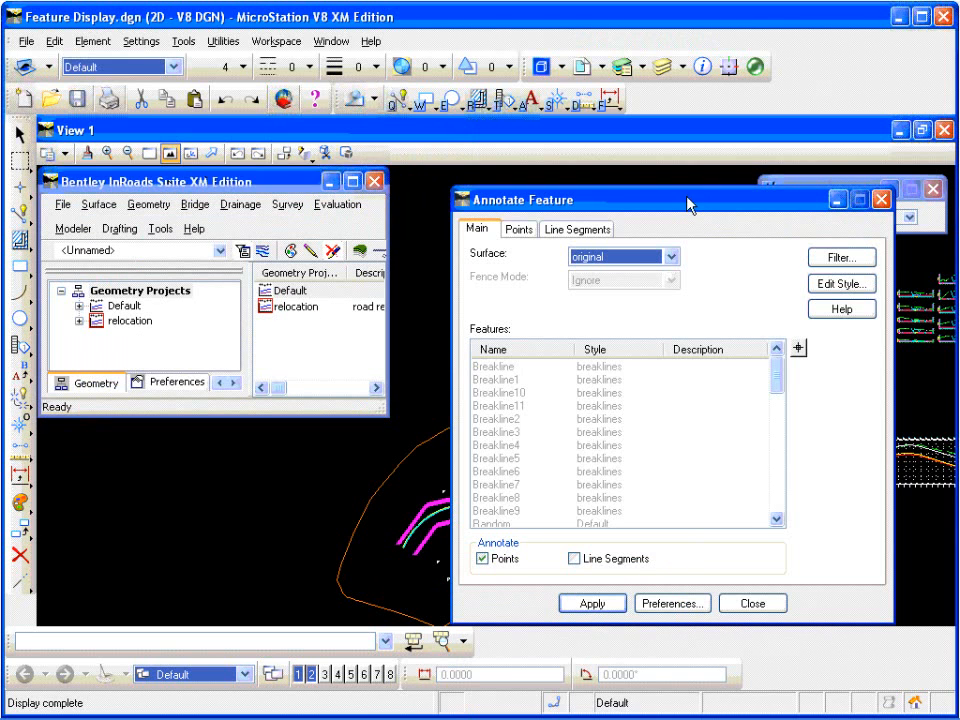
left_click_drag(688, 204, 657, 193)
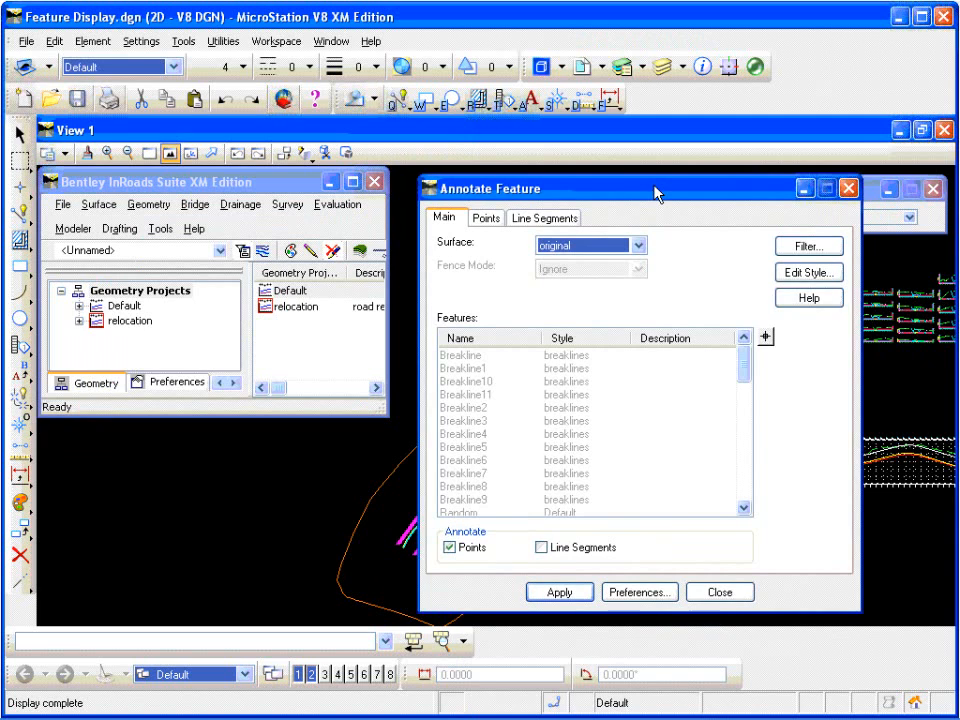
left_click_drag(654, 193, 664, 193)
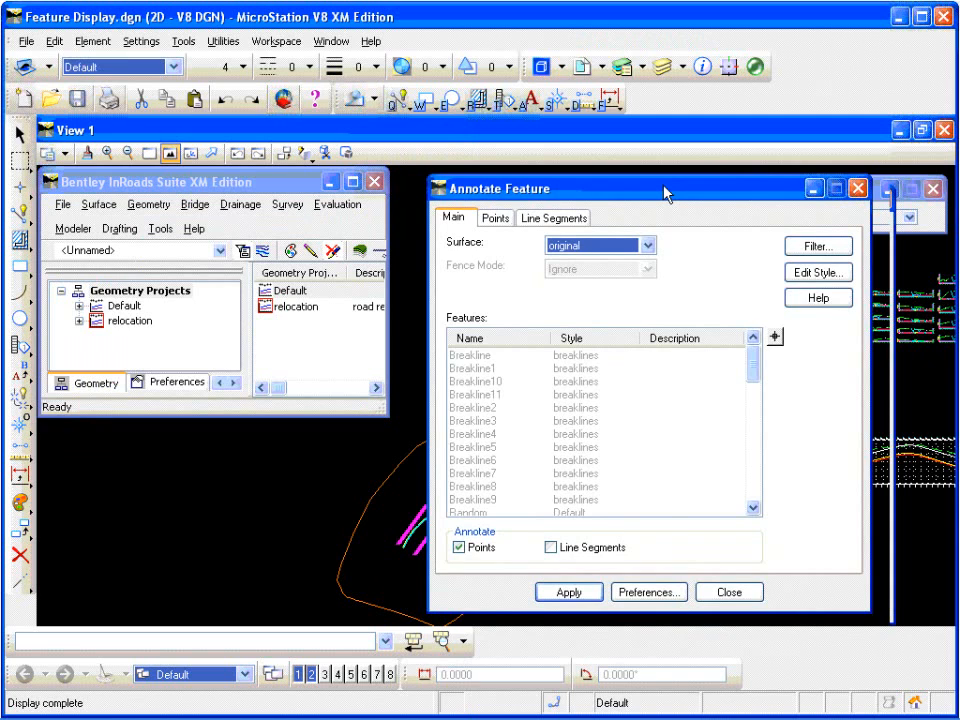
left_click_drag(664, 193, 655, 193)
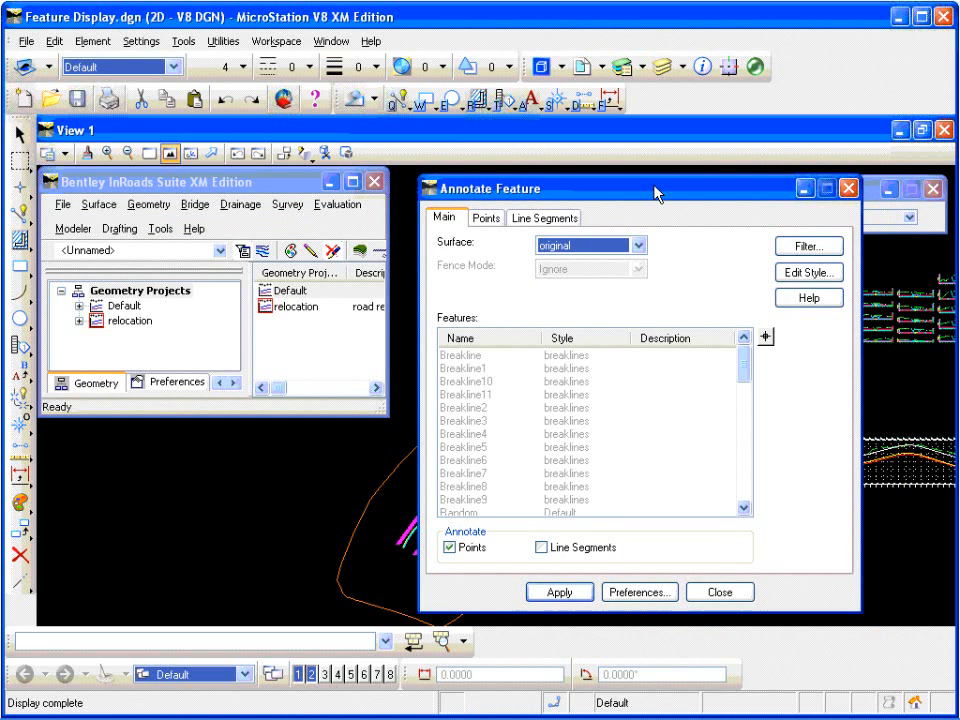
mouse_move(655, 193)
left_mouse_down()
mouse_move(664, 193)
mouse_move(654, 193)
left_mouse_up()
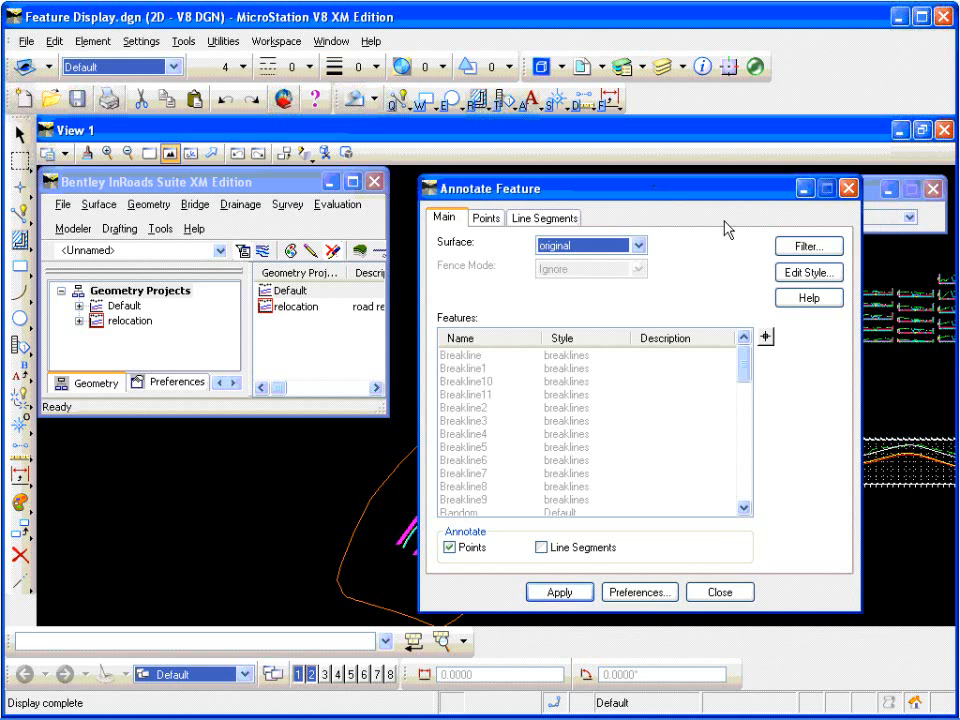
Step: Filter the original surface's features, starting with none and including only names matching TREE*
left_click(806, 247)
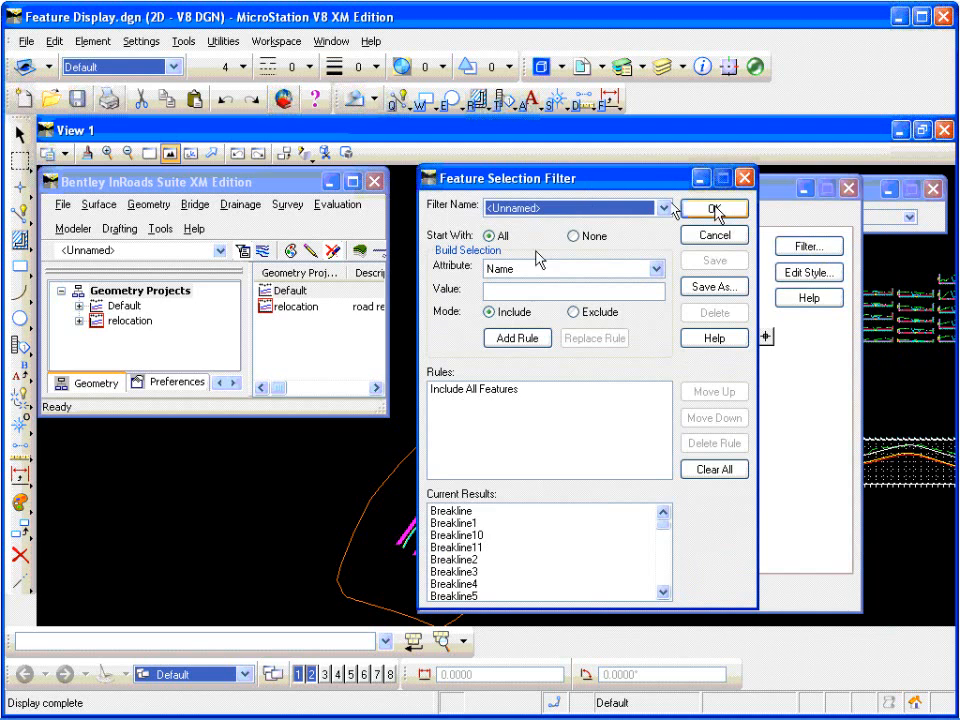
left_click(573, 236)
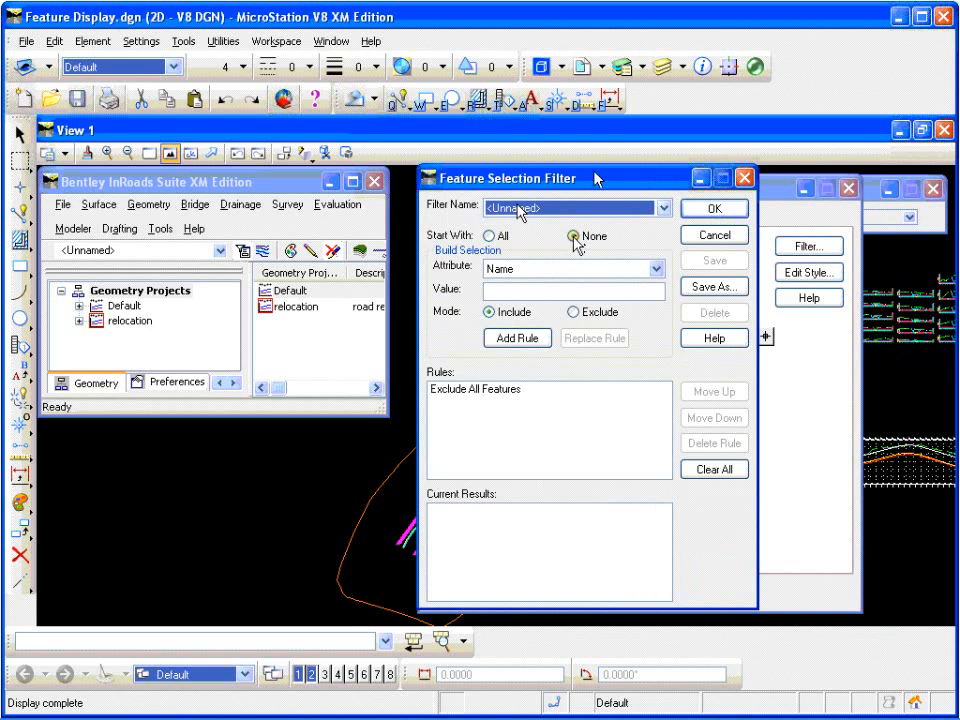
left_click(656, 270)
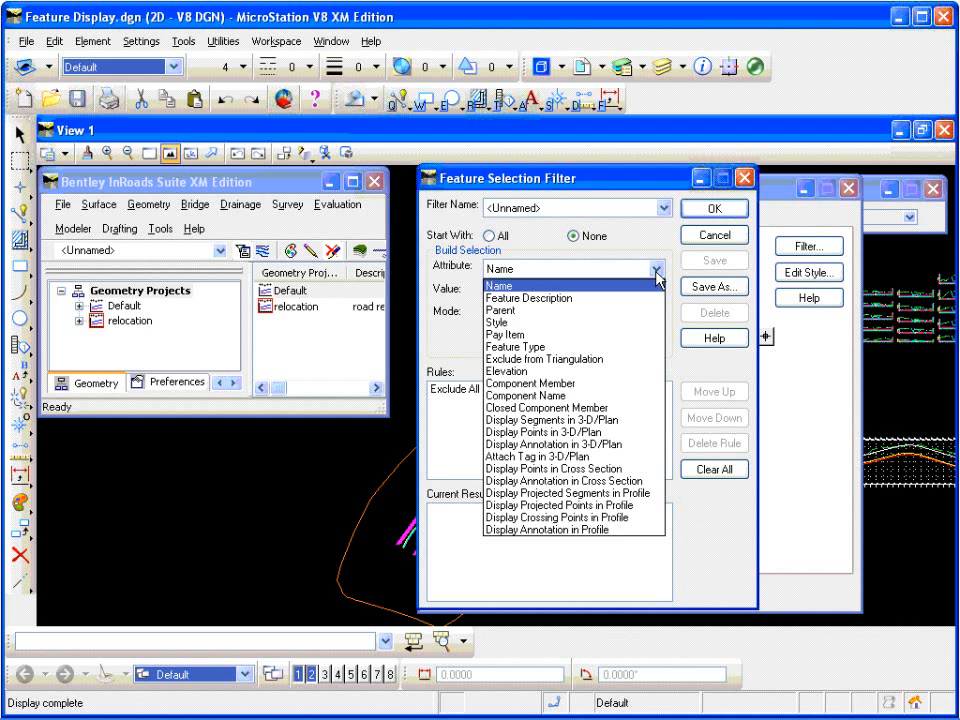
left_click(604, 289)
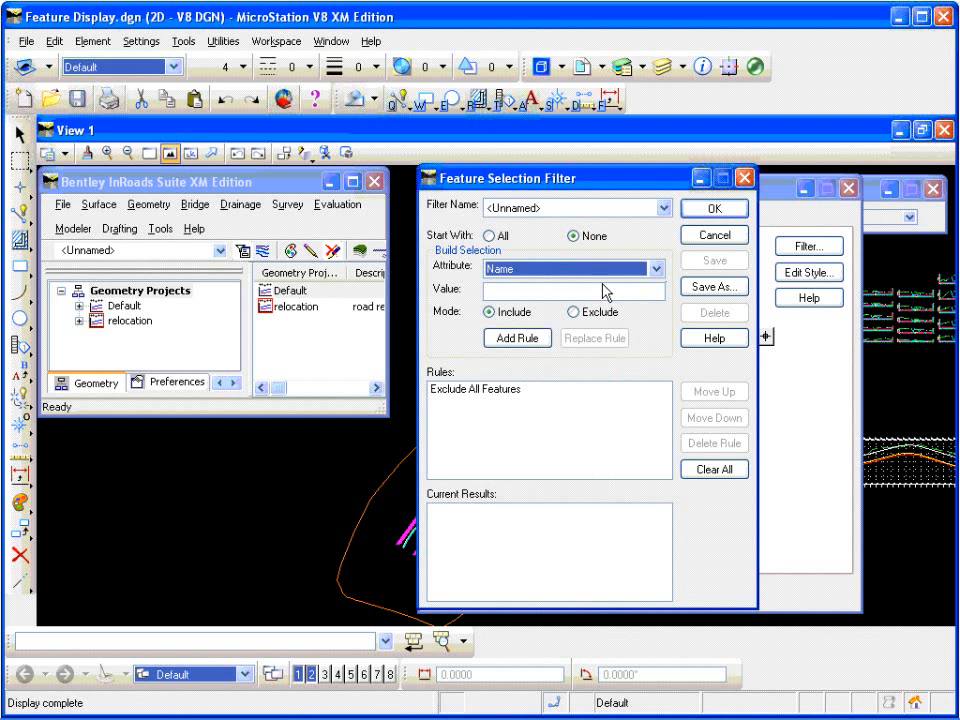
left_click(598, 293)
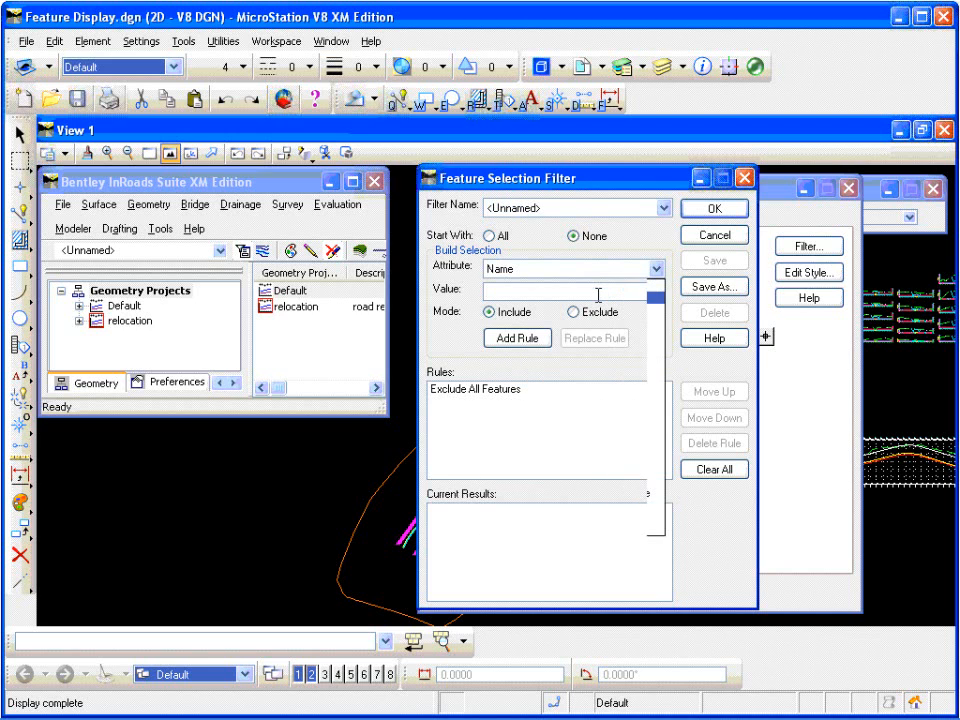
type("TREE")
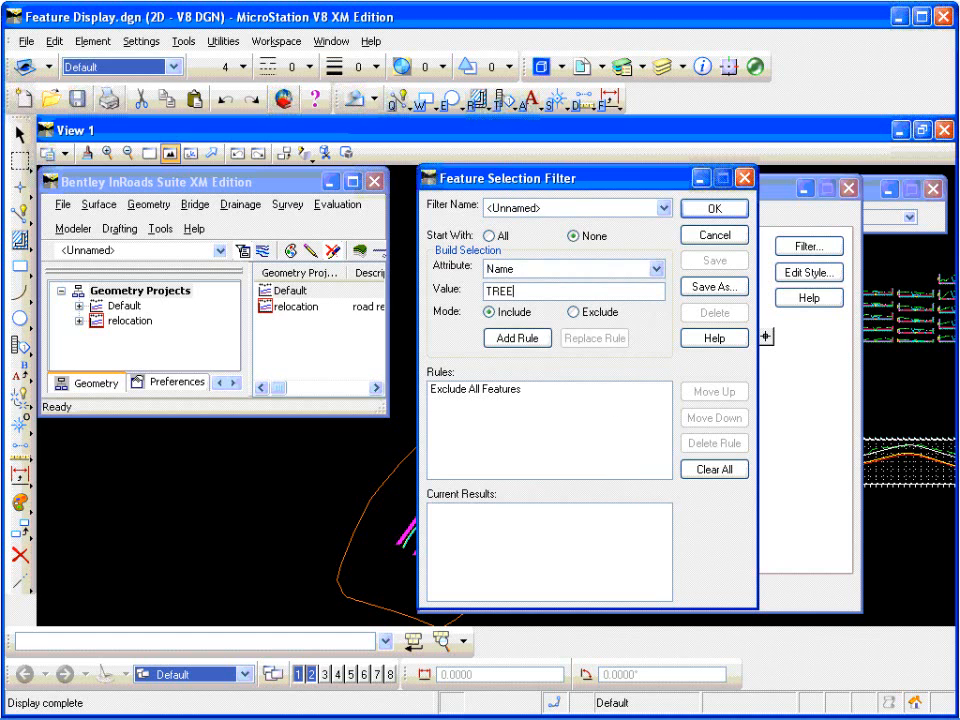
type("*")
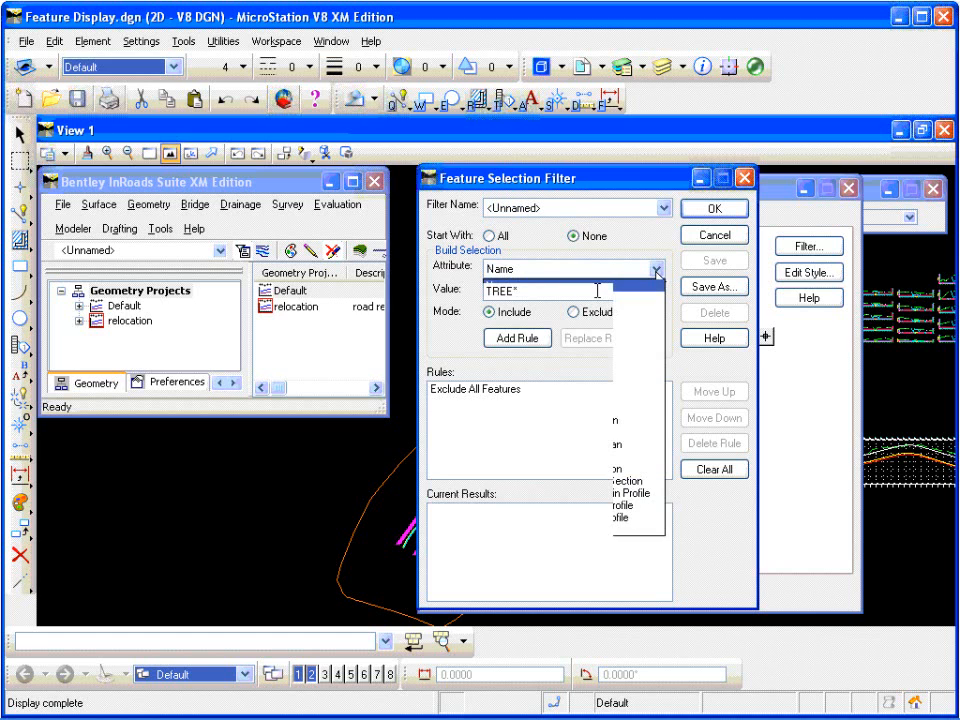
left_click(521, 338)
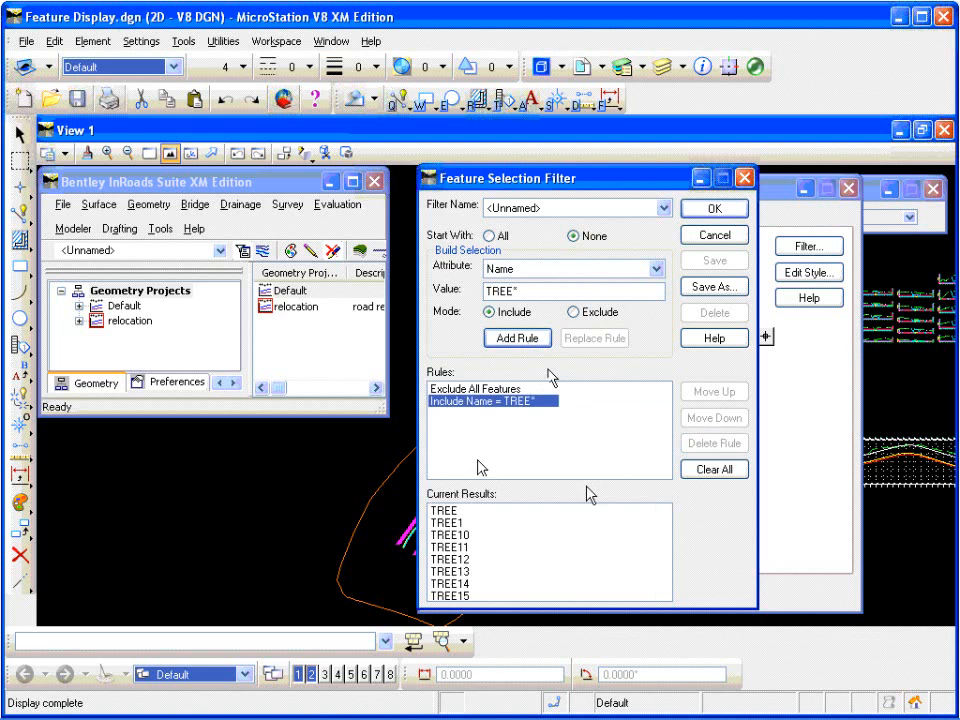
mouse_move(663, 527)
left_mouse_down()
mouse_move(664, 590)
mouse_move(666, 523)
left_mouse_up()
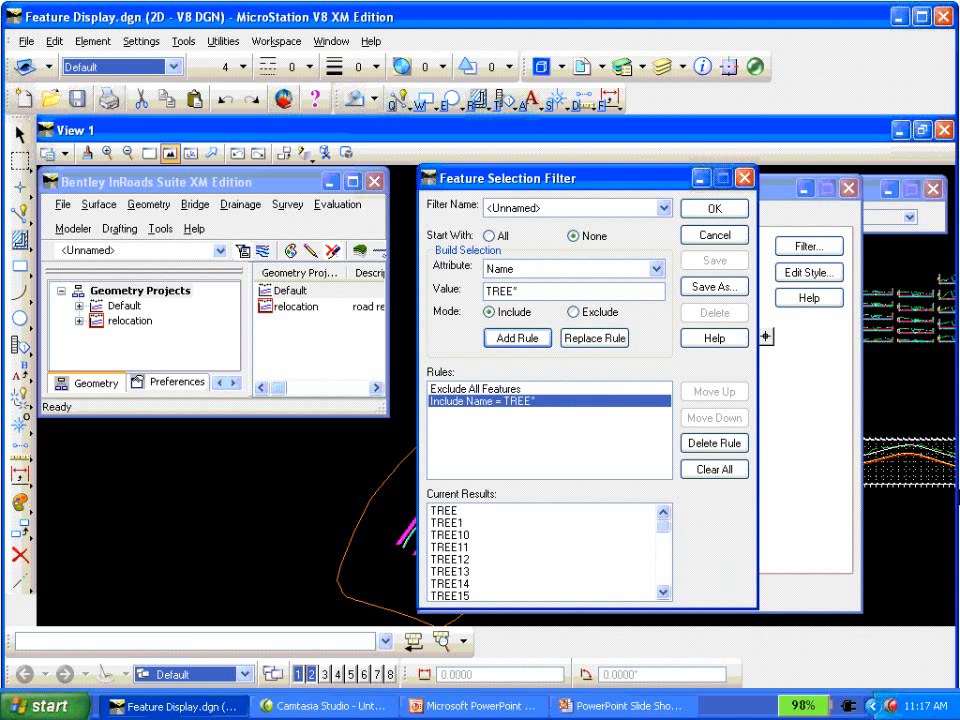
left_click(729, 213)
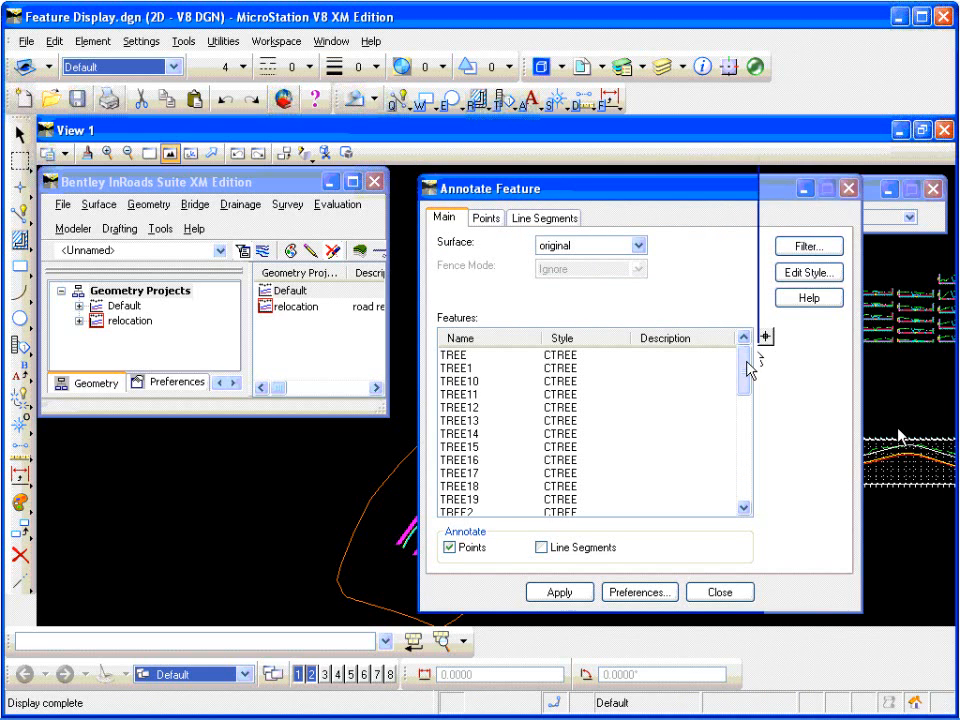
Step: Review the filtered tree features and select all of them for annotation
left_click_drag(746, 366, 749, 431)
left_click_drag(748, 490, 750, 364)
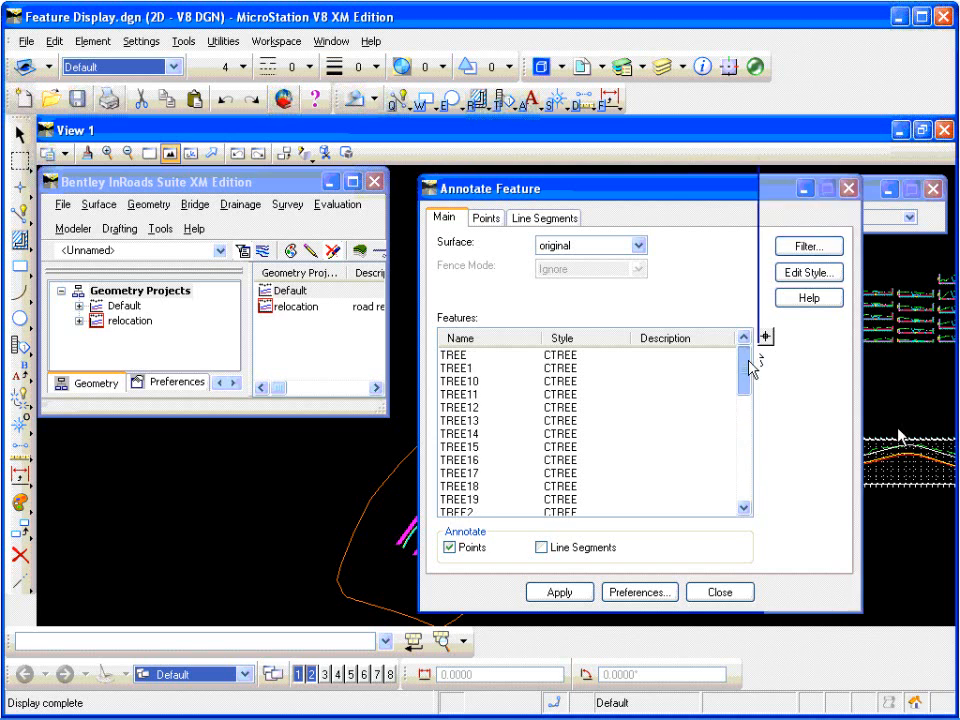
right_click(510, 390)
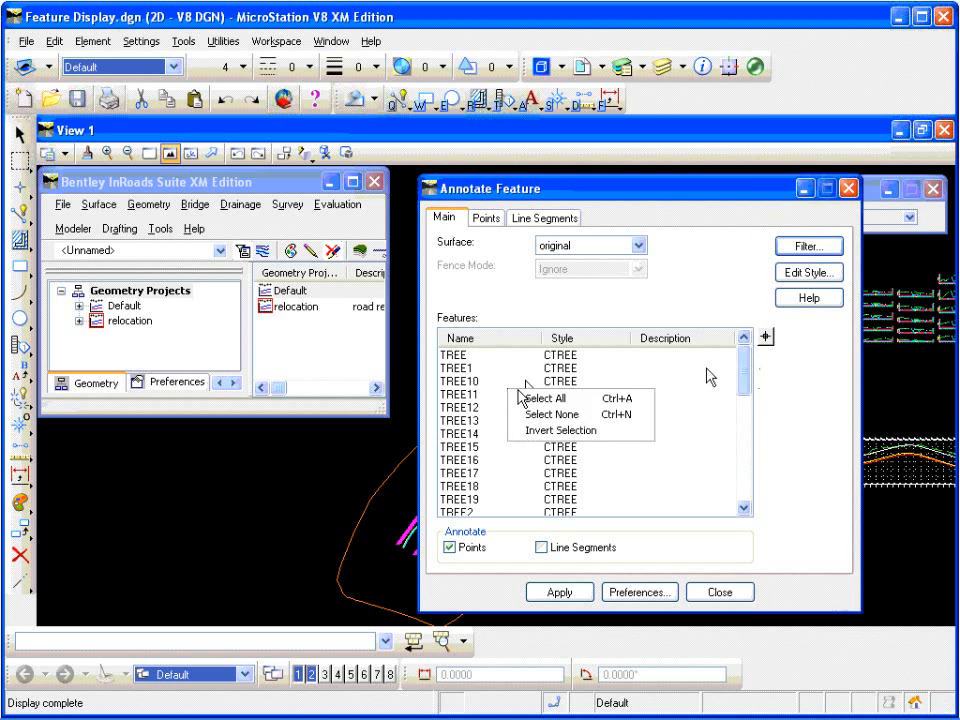
left_click(583, 400)
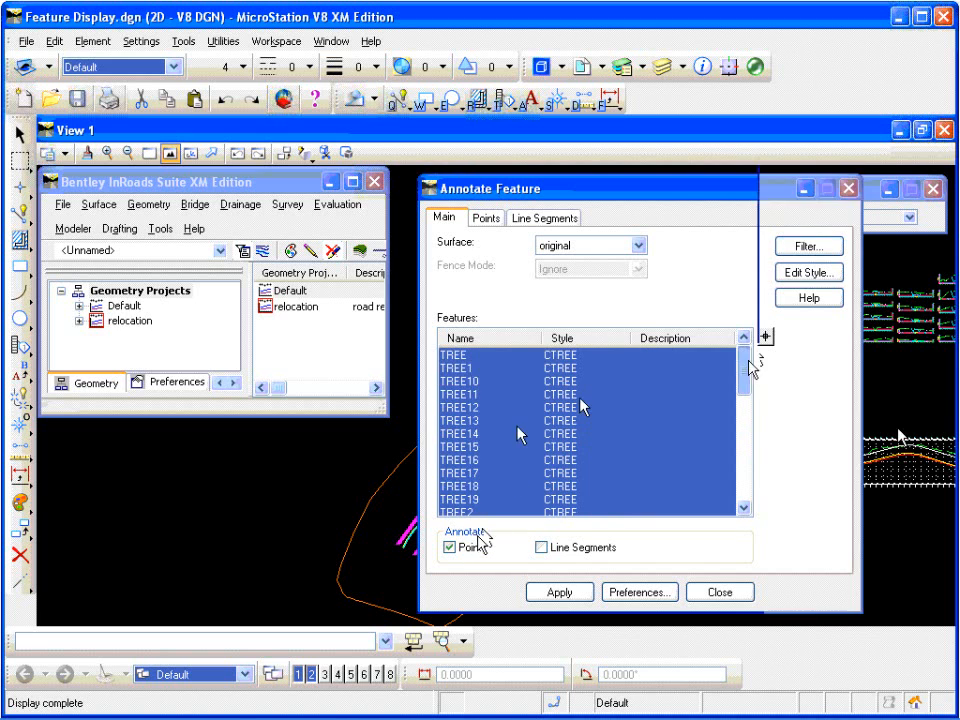
Step: Annotate the selected trees' points with northing, easting, offset and feature name, then close Annotate Feature
left_click(487, 220)
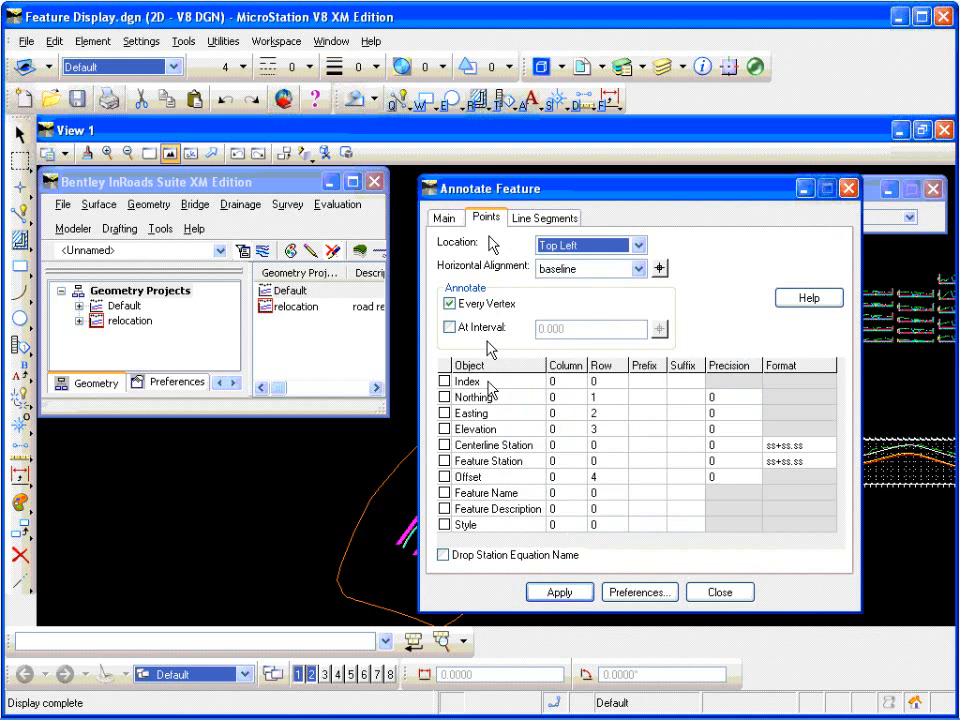
left_click(445, 398)
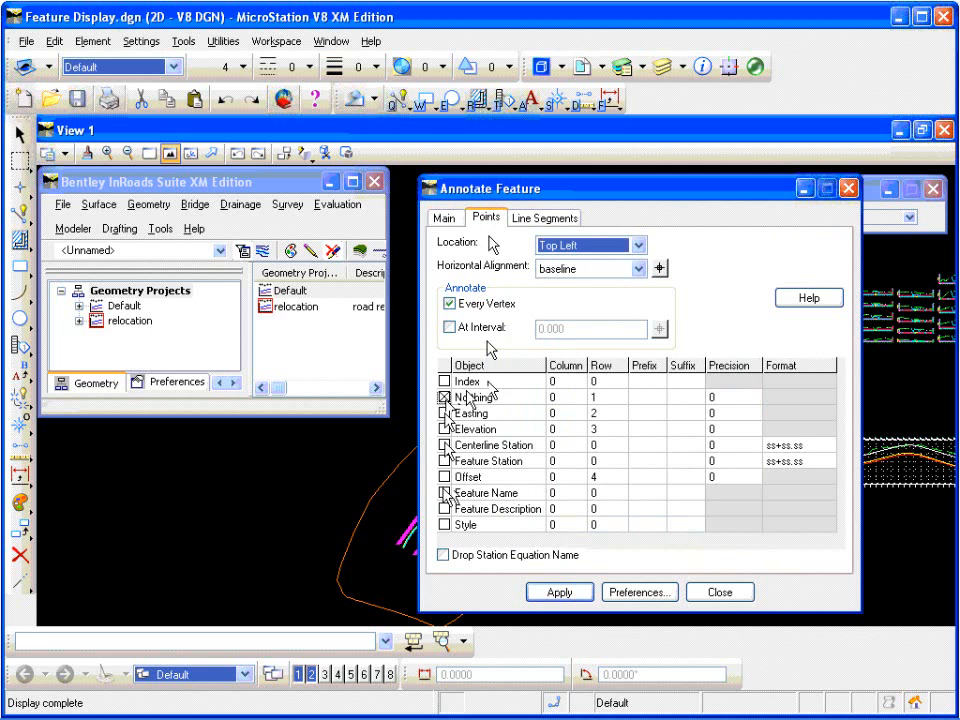
left_click(445, 413)
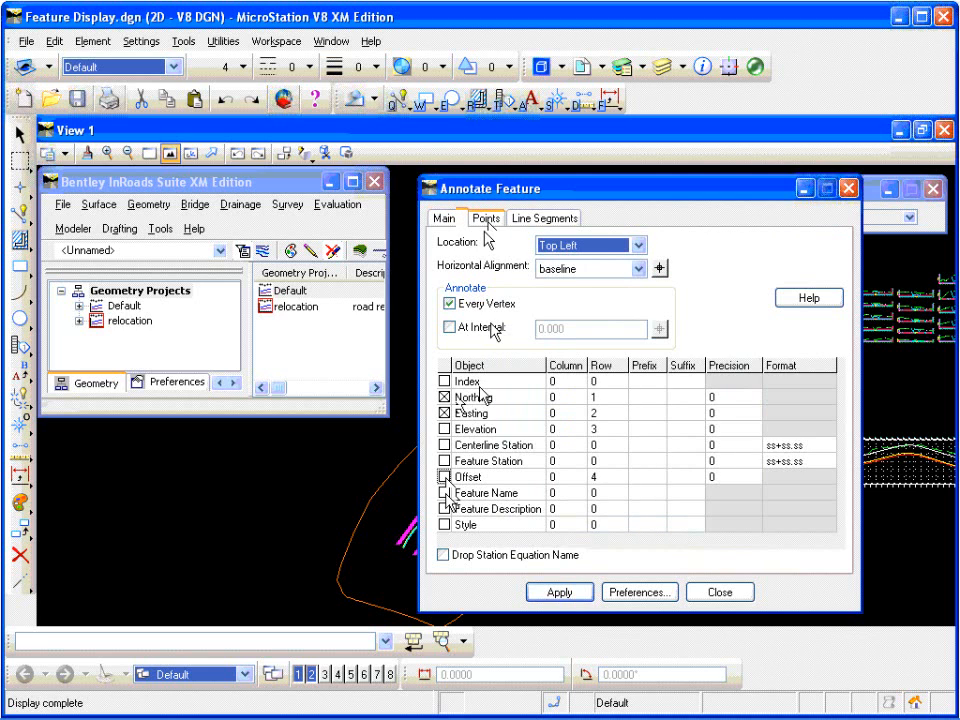
left_click(445, 477)
left_click(445, 493)
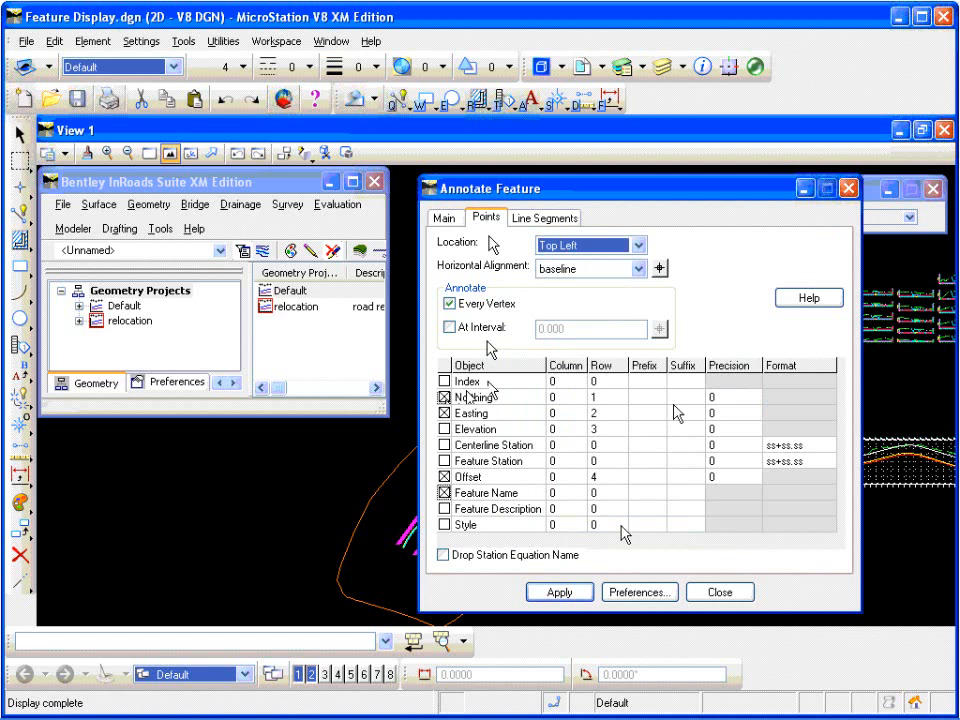
left_click(563, 592)
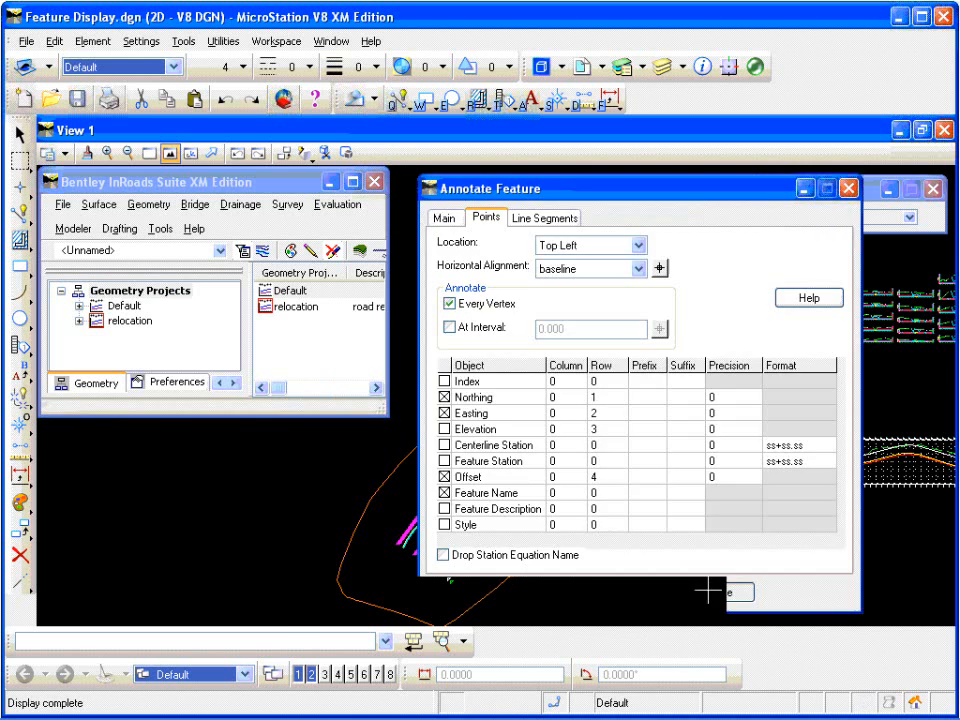
left_click(710, 592)
Step: Examine the name, coordinate and offset annotations beside the tree symbols in the plan view up close
scroll(553, 429, "up", 5)
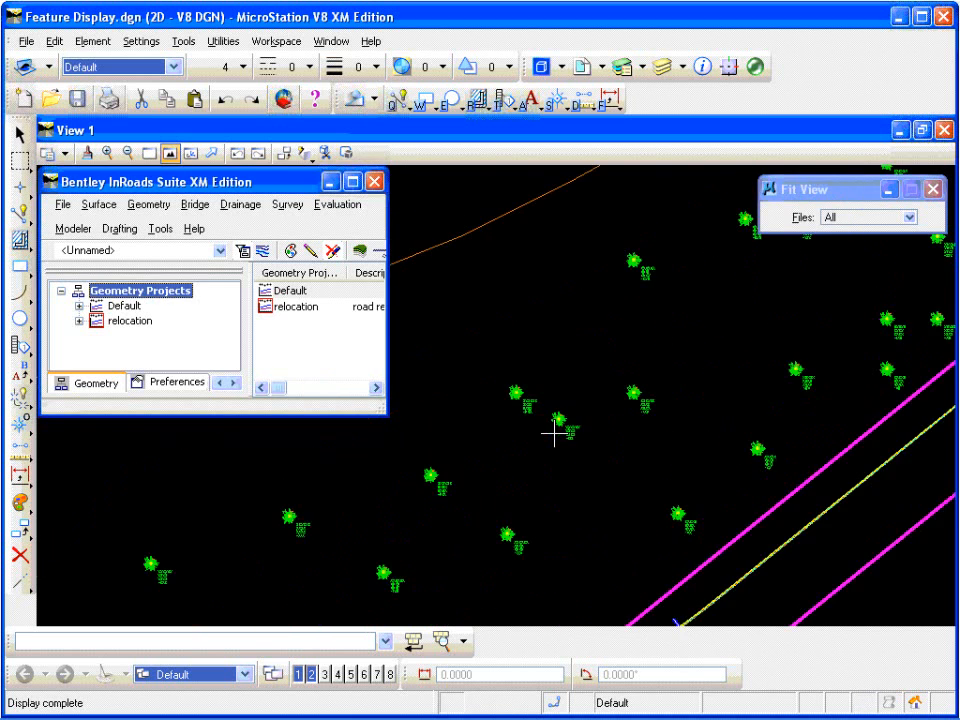
scroll(572, 430, "up", 3)
scroll(621, 427, "down", 5)
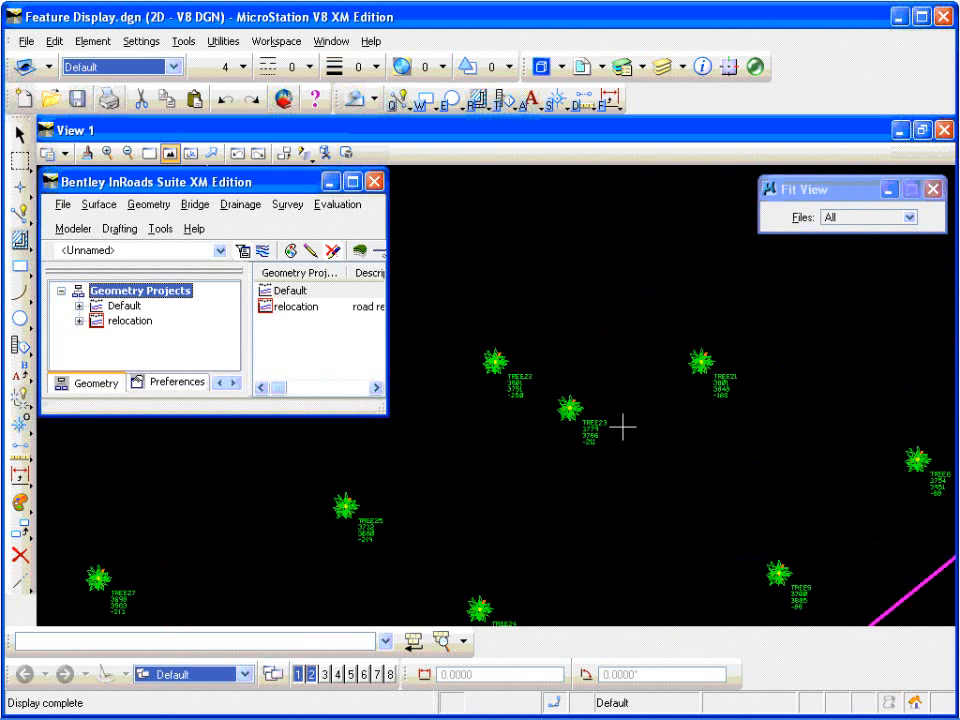
scroll(516, 380, "up", 5)
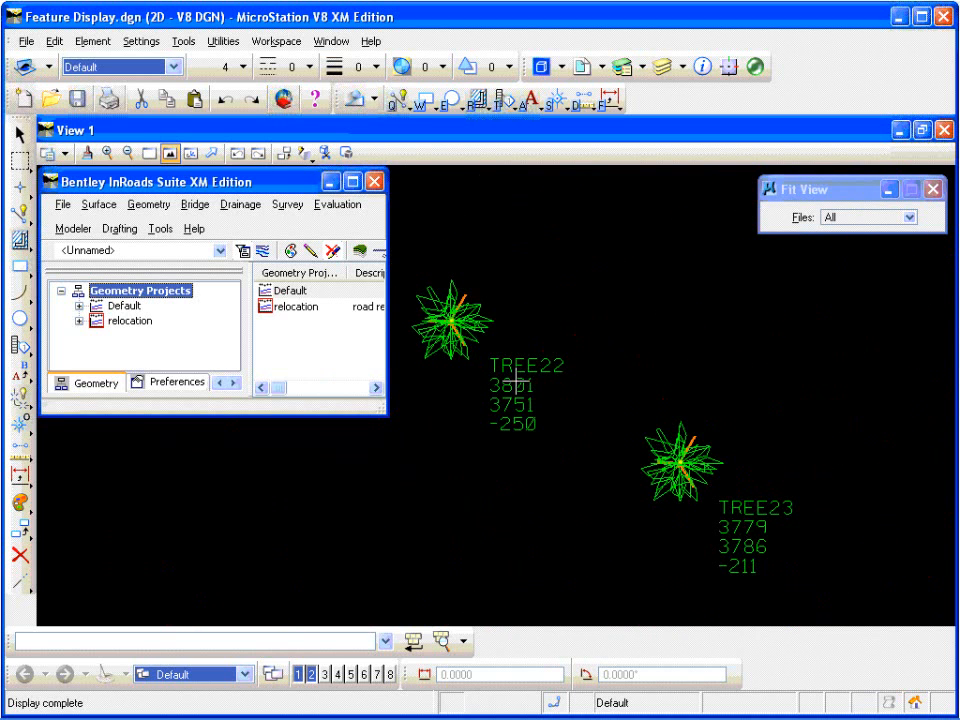
scroll(516, 380, "down", 5)
scroll(508, 365, "up", 5)
scroll(500, 360, "down", 2)
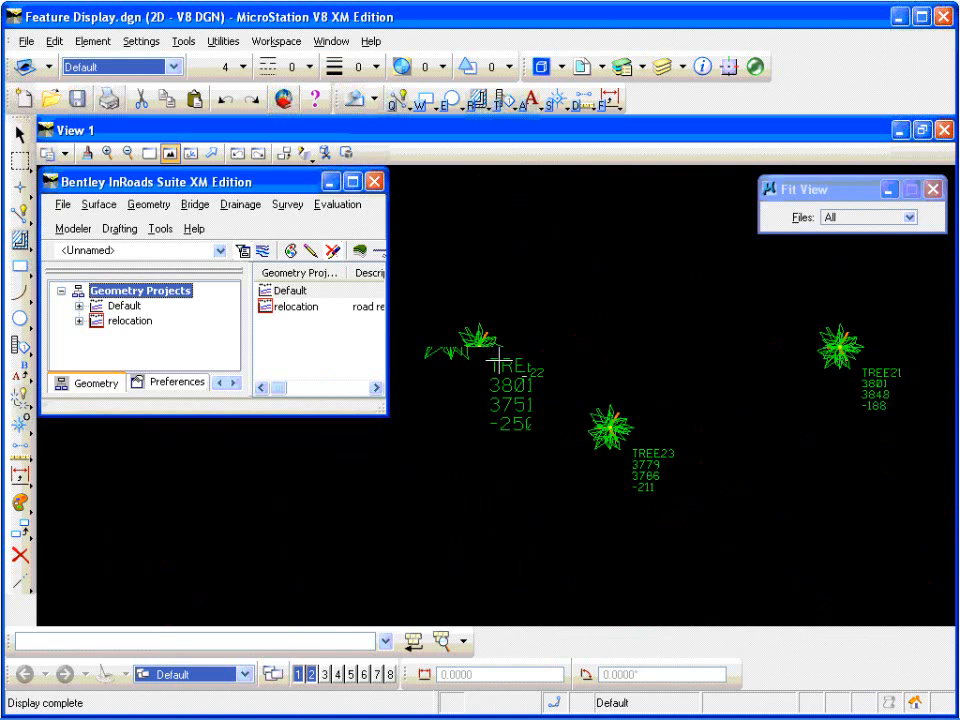
scroll(498, 360, "up", 2)
scroll(515, 362, "down", 2)
scroll(528, 375, "up", 2)
scroll(540, 399, "down", 2)
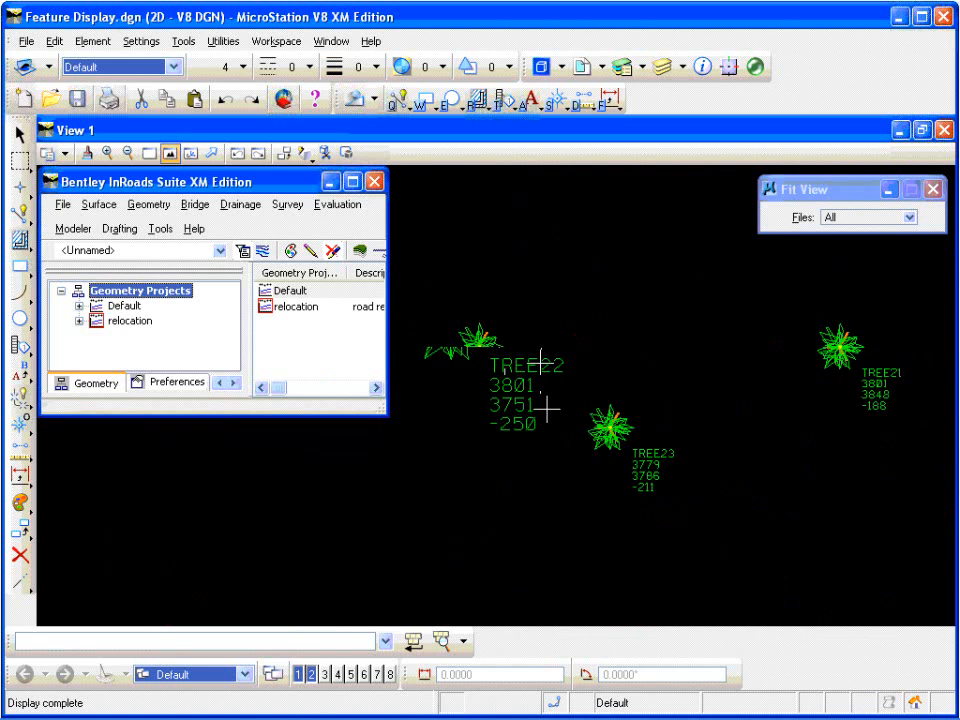
scroll(540, 369, "up", 2)
scroll(553, 403, "down", 2)
scroll(540, 416, "down", 3)
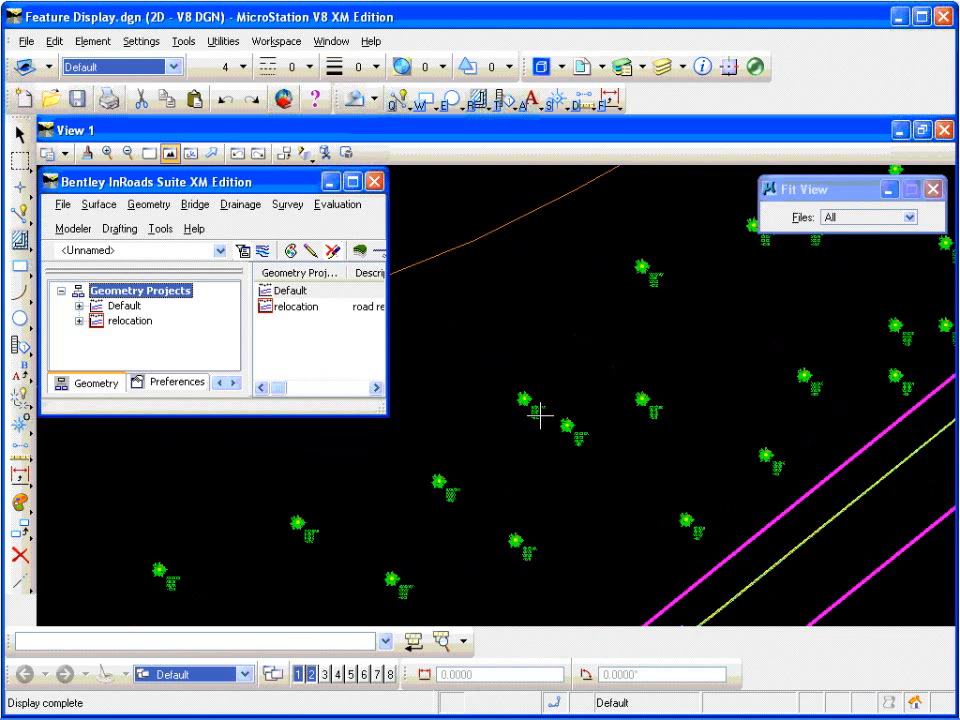
scroll(541, 416, "up", 4)
scroll(541, 416, "down", 3)
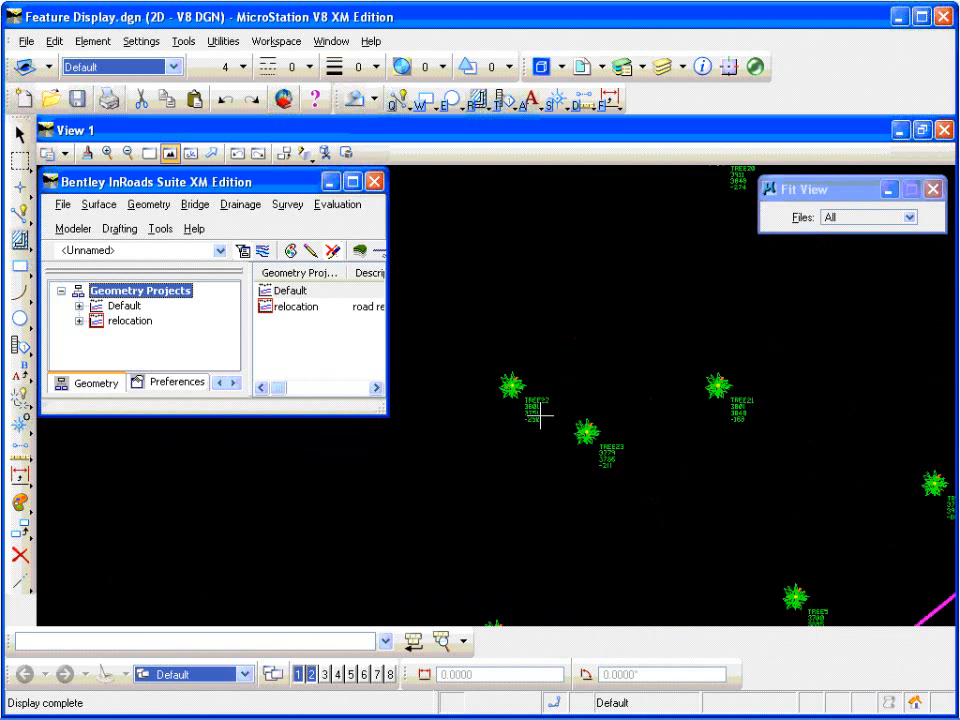
Step: Examine the extracted cross sections up close, including the 10+850 section and its right-of-way feature marks
left_click(170, 153)
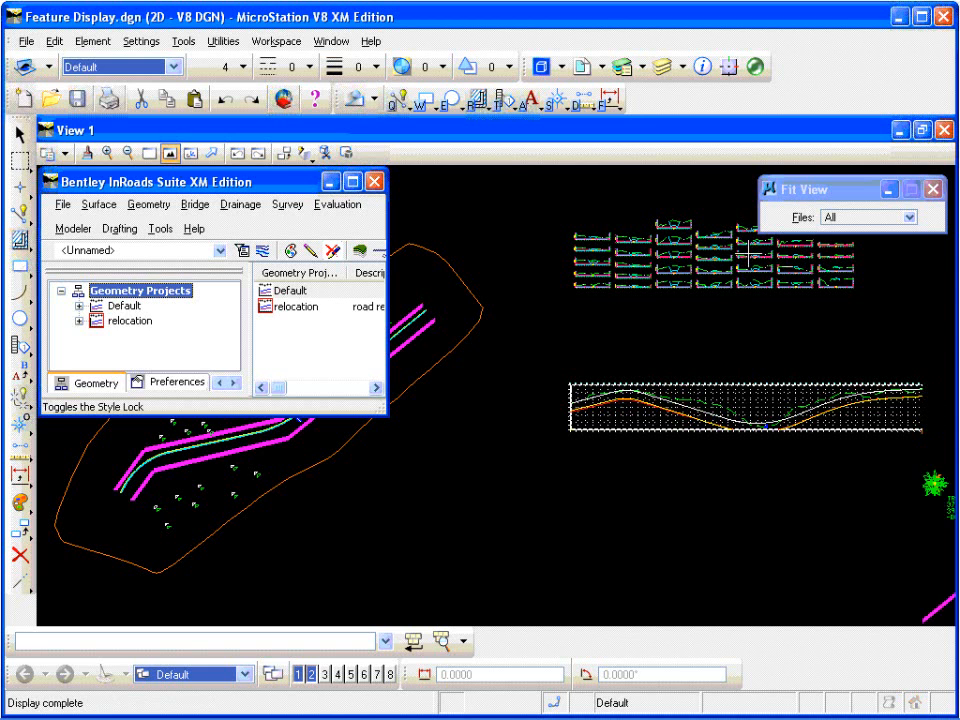
scroll(735, 240, "up", 5)
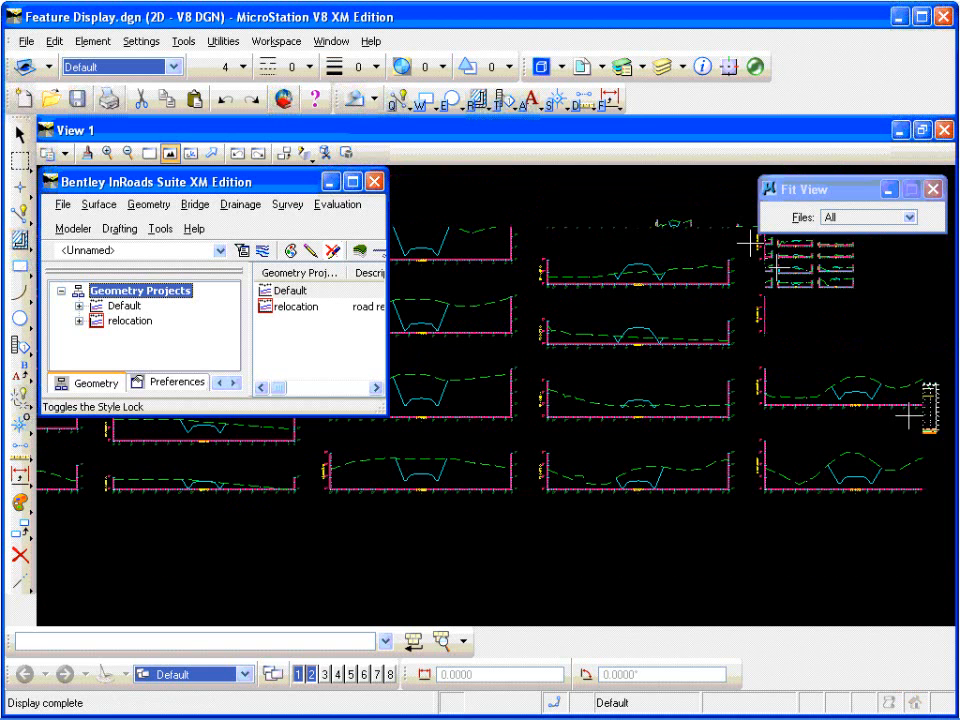
scroll(628, 338, "up", 5)
scroll(692, 330, "up", 1)
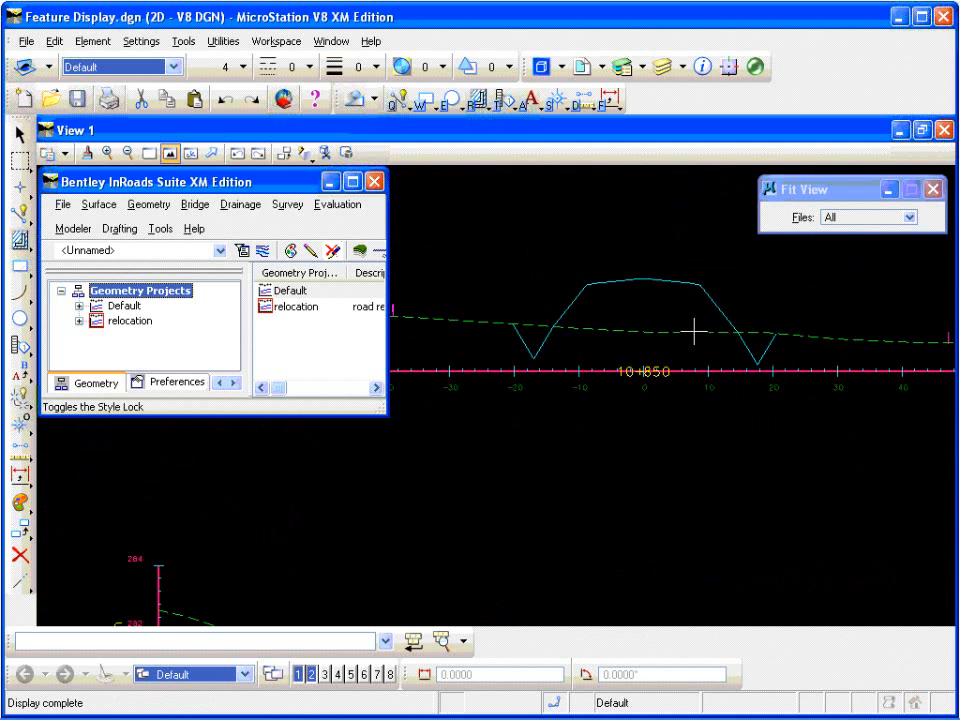
scroll(786, 380, "down", 1)
scroll(676, 335, "up", 1)
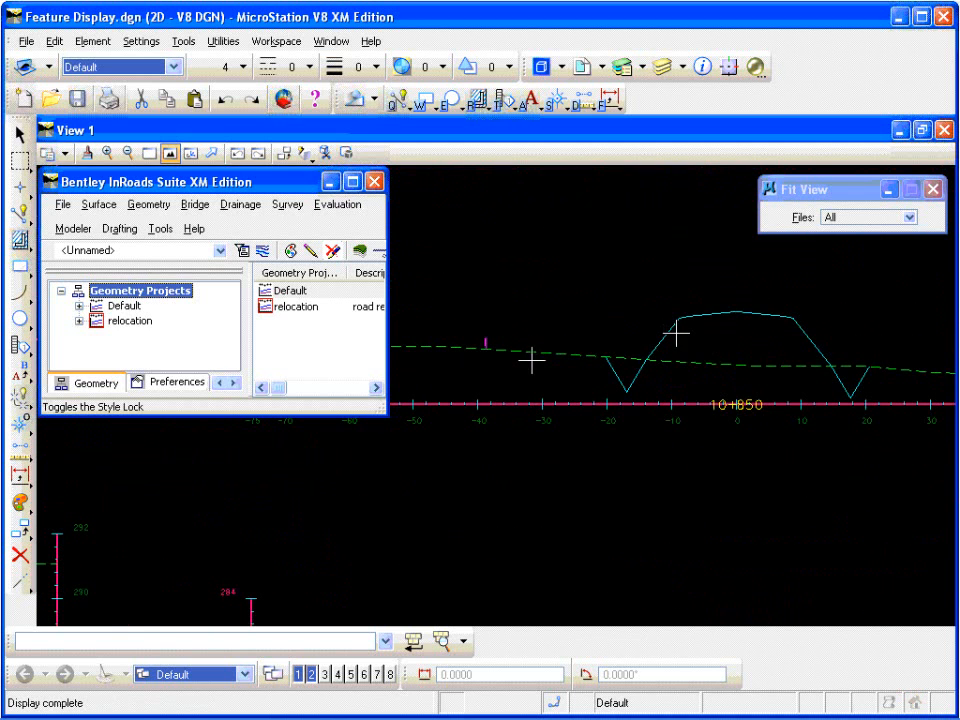
scroll(670, 335, "down", 1)
scroll(670, 335, "up", 1)
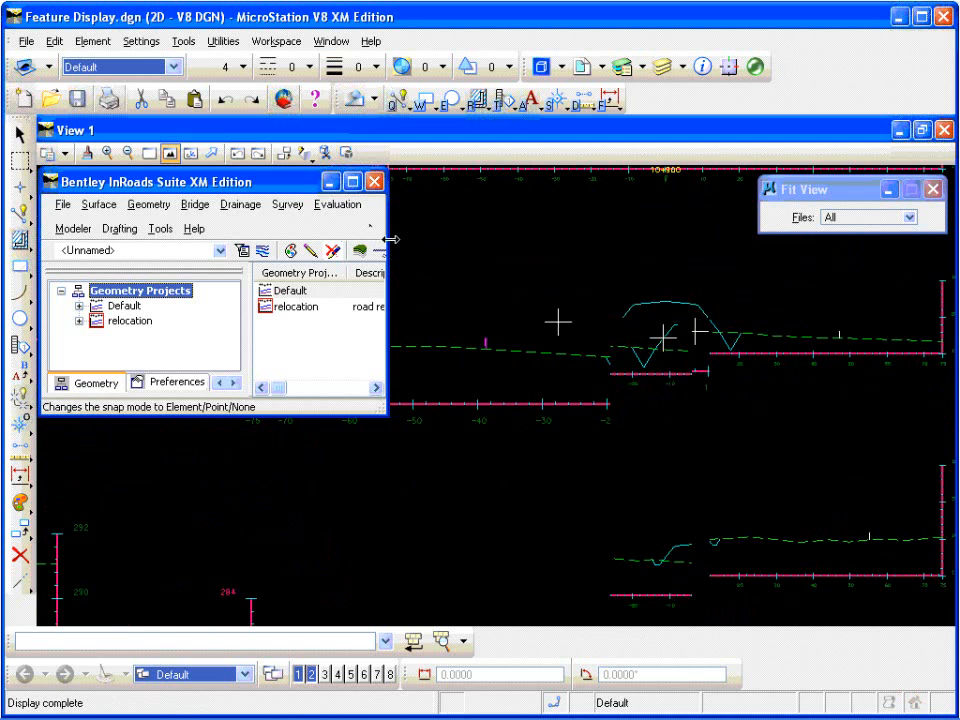
Step: Set up Annotate Cross Section for the baseline set with only the proposed surface, and review its point and segment annotation options
left_click(350, 208)
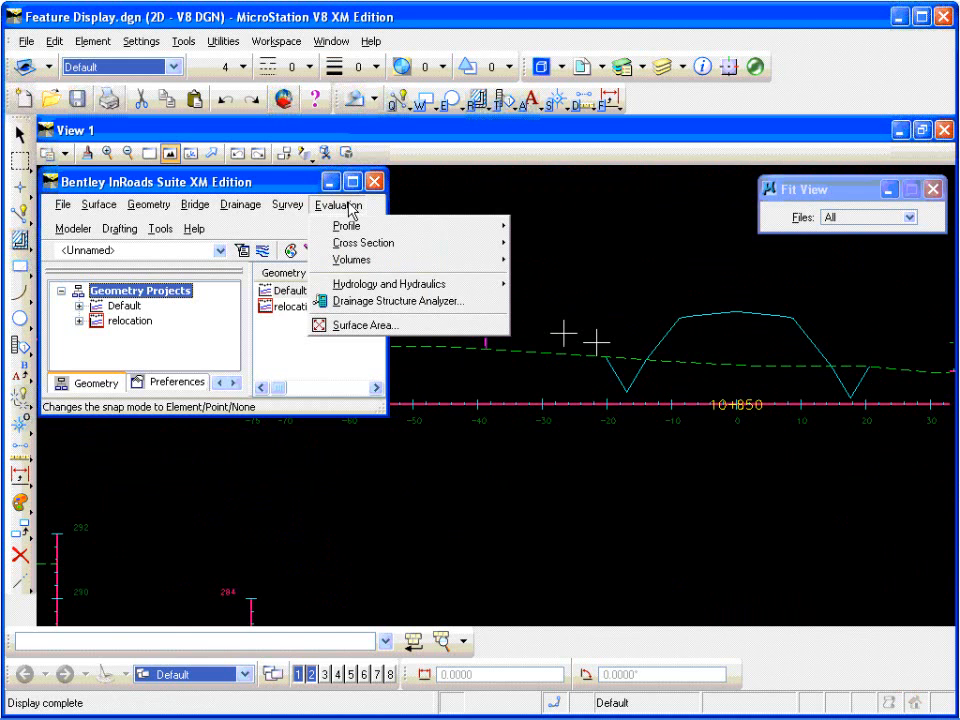
mouse_move(400, 245)
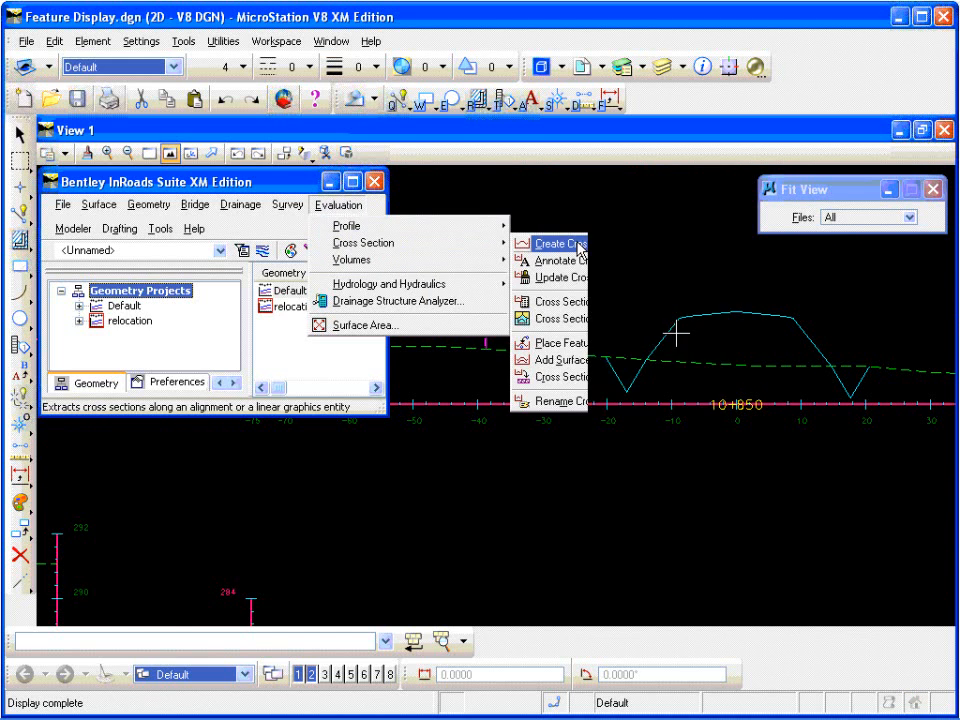
left_click(610, 261)
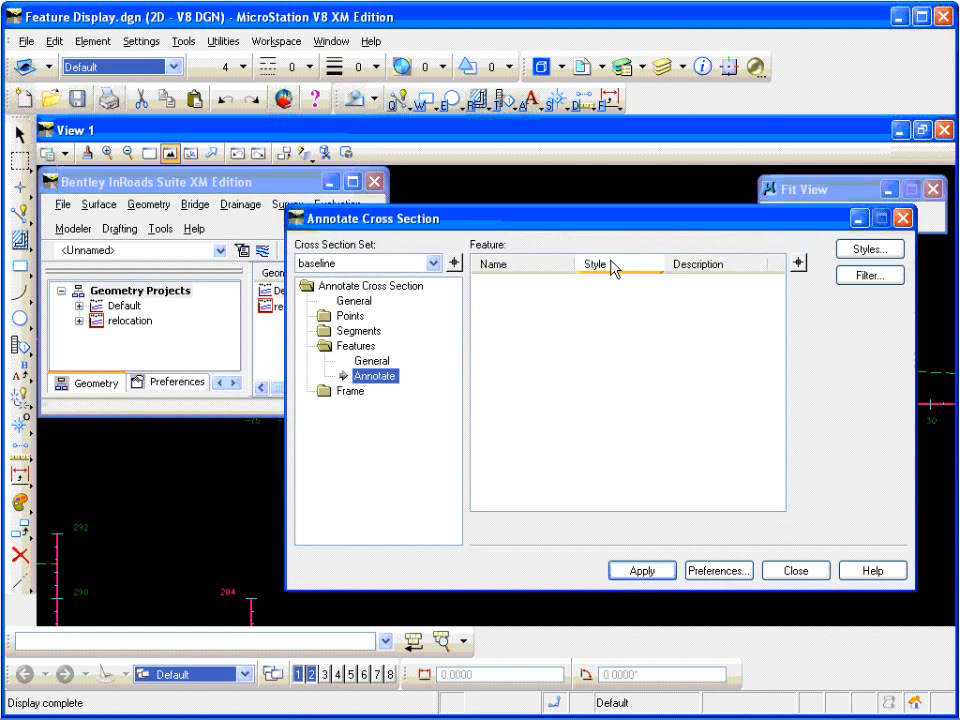
left_click(362, 302)
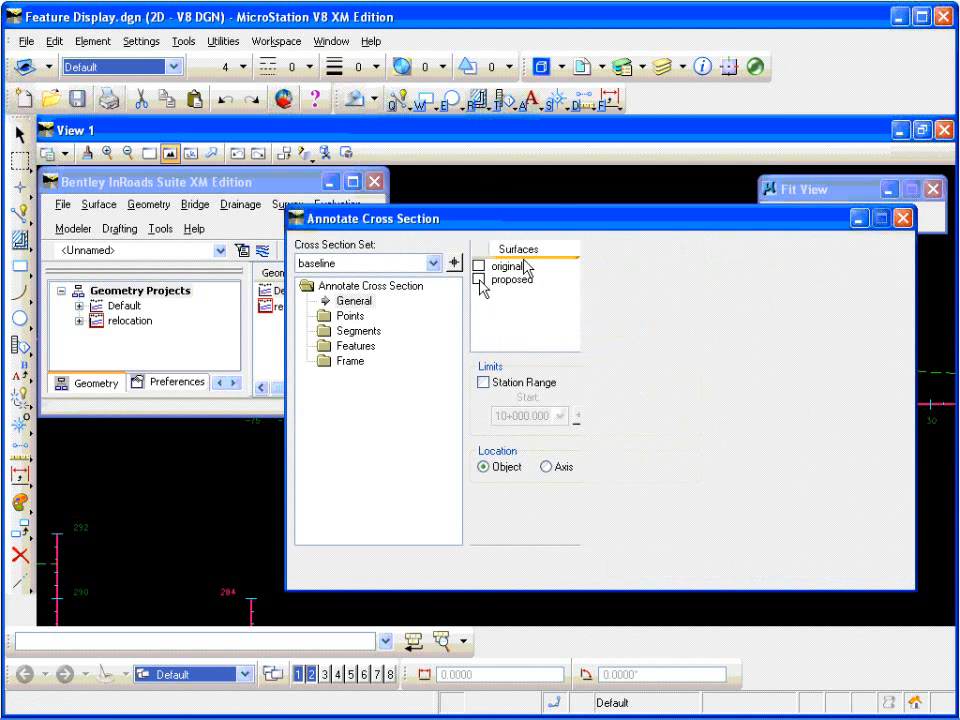
left_click(478, 279)
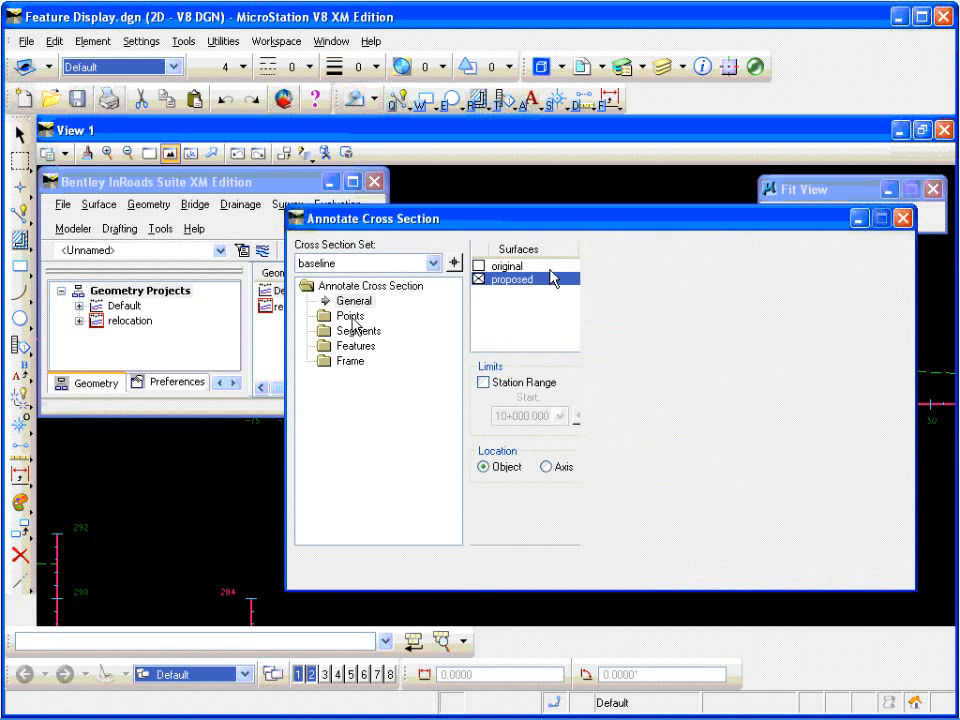
left_click(350, 316)
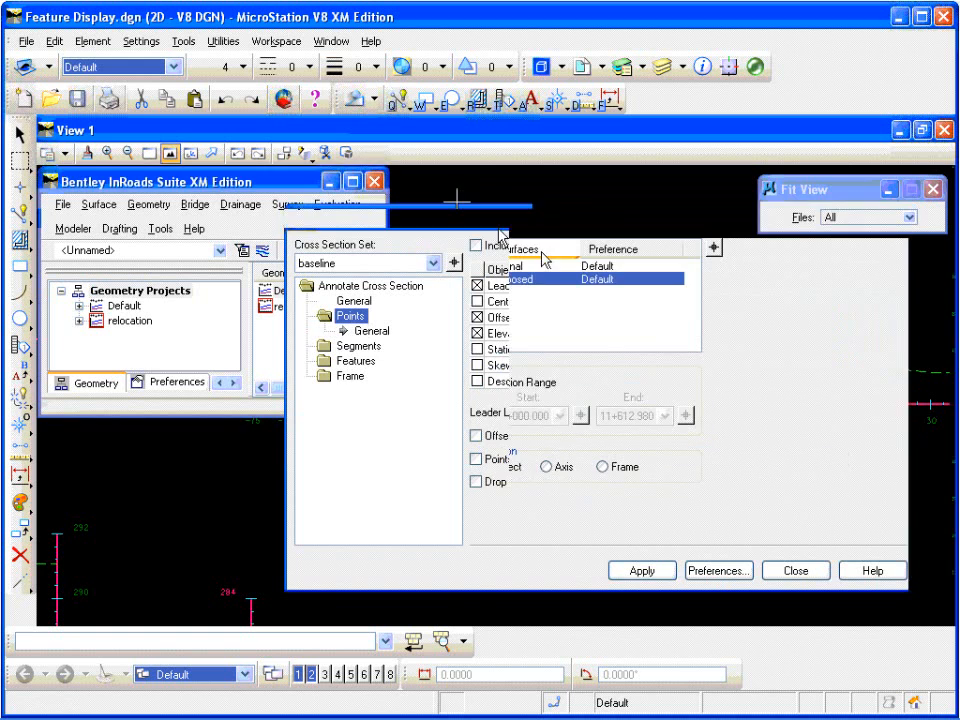
left_click(357, 347)
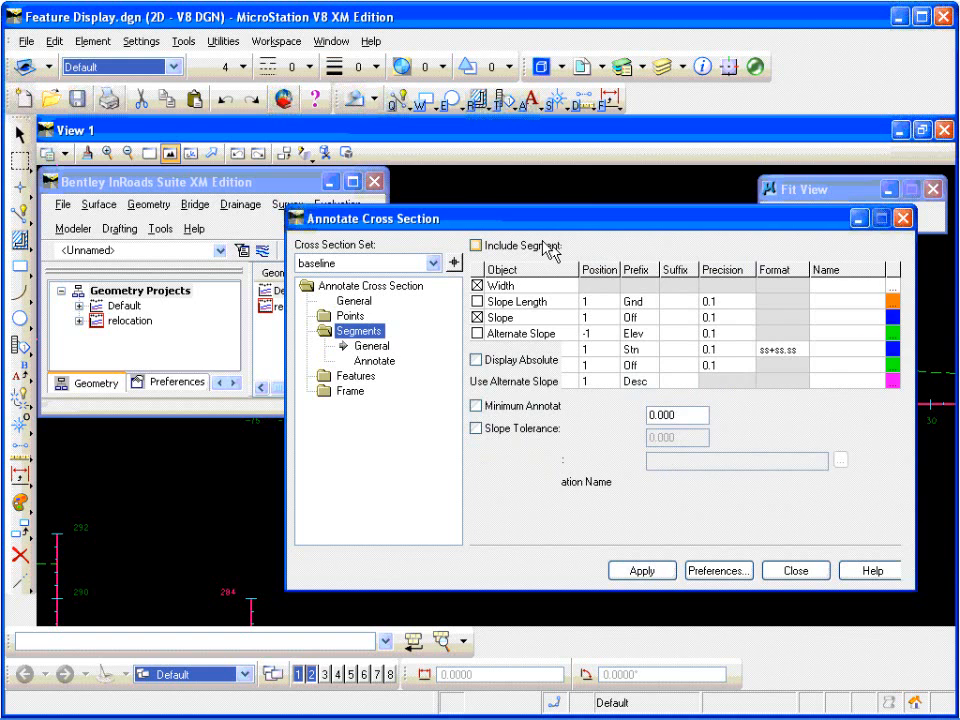
Step: Annotate the Prop_ROW and Prop_ROW1 features in the baseline cross sections with offset and elevation, then close Annotate Cross Section
left_click(364, 378)
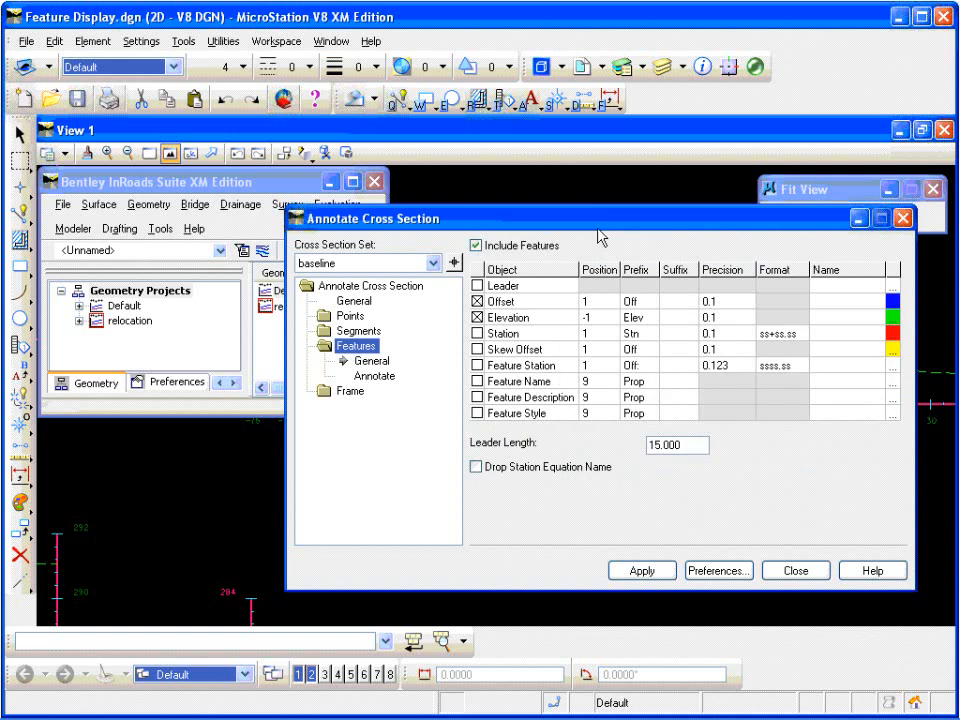
left_click(375, 377)
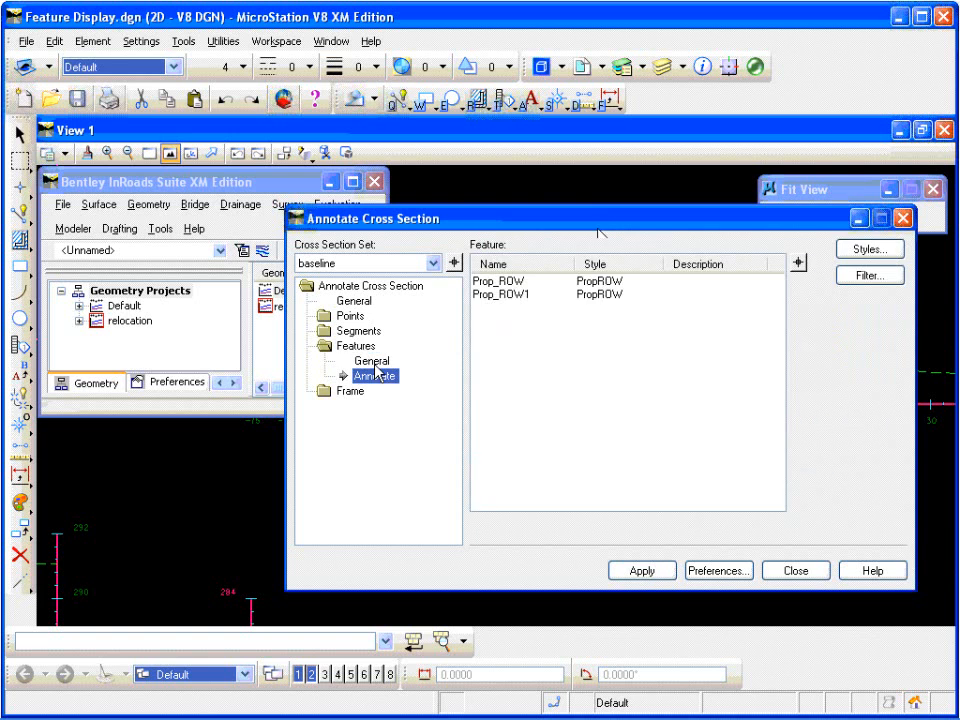
left_click(500, 281)
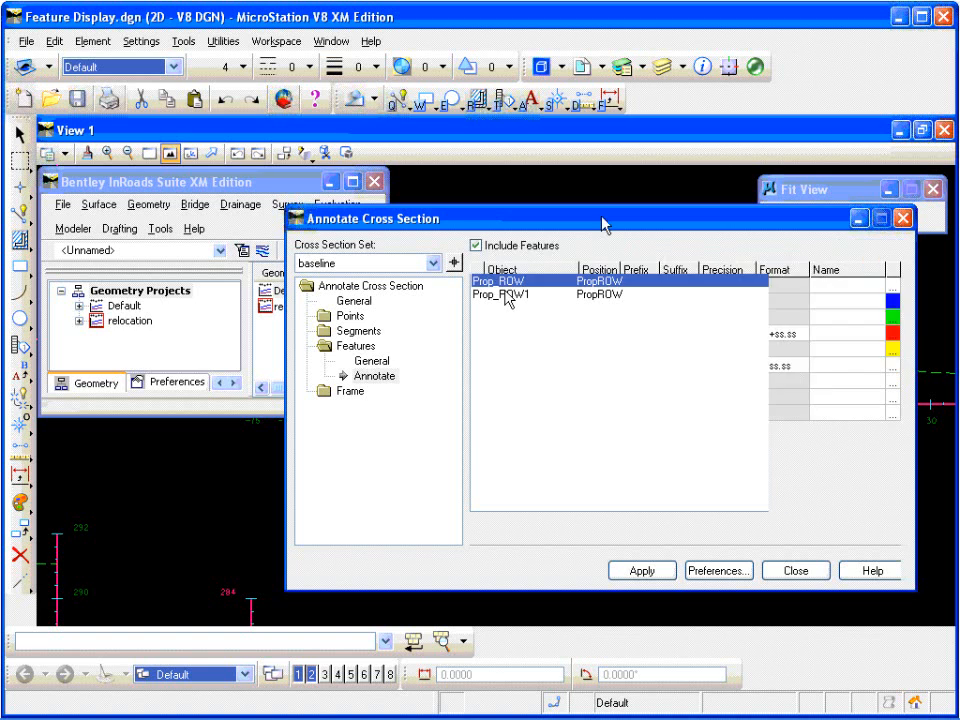
left_click(508, 295)
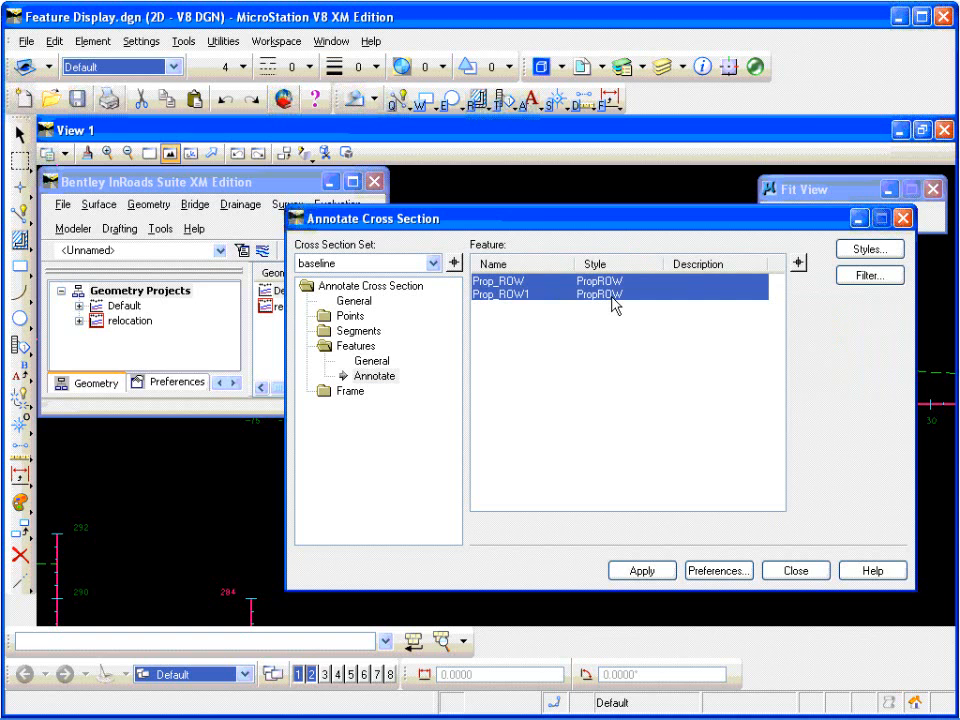
left_click(650, 574)
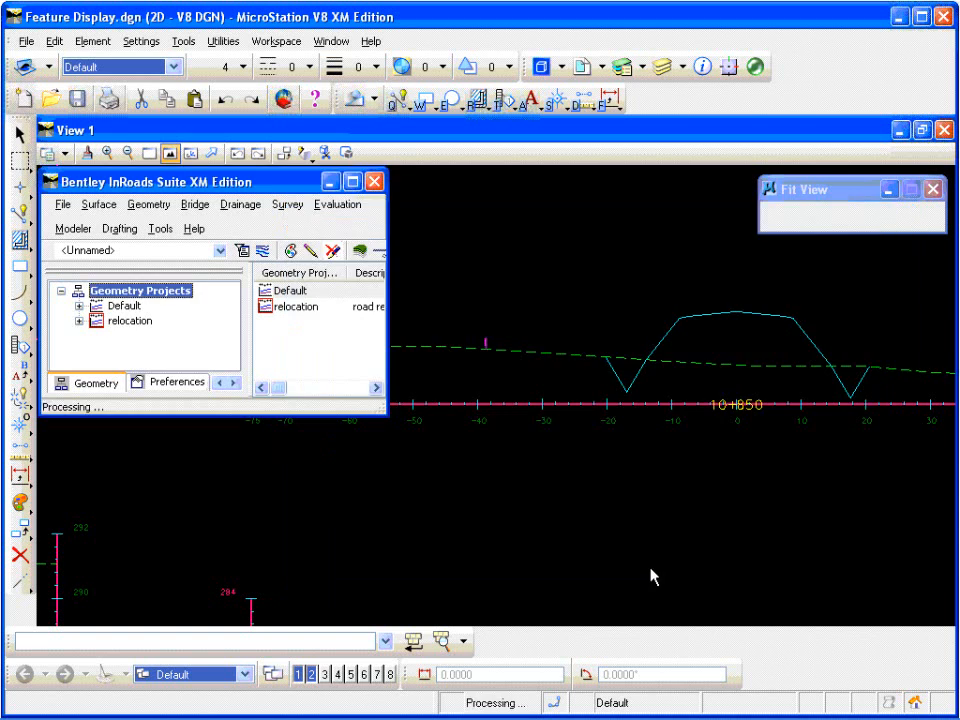
left_click(645, 572)
left_click(786, 574)
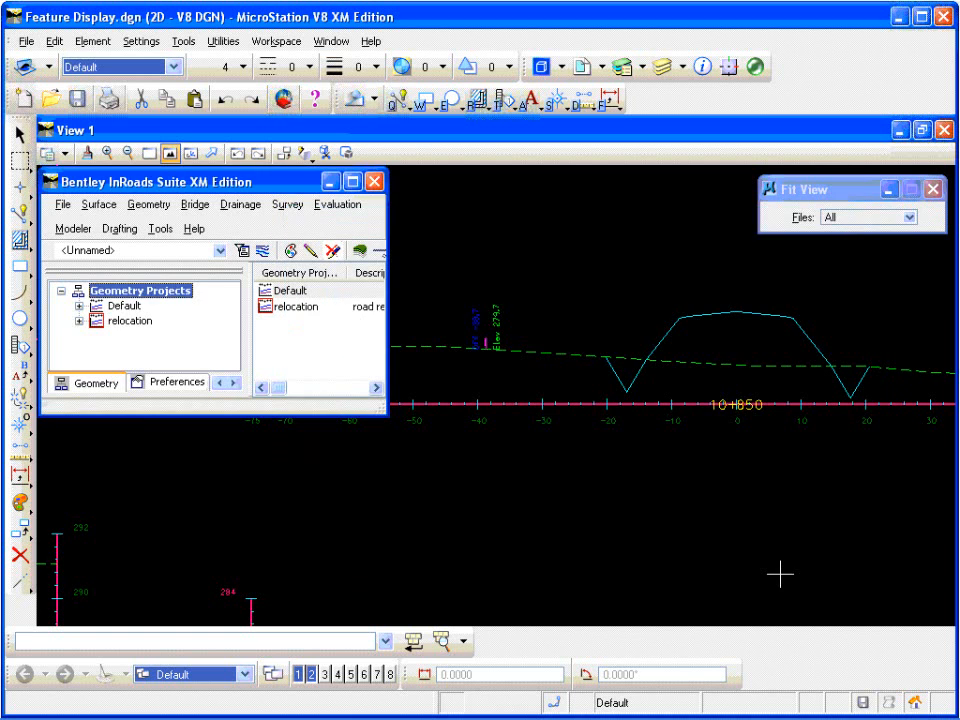
scroll(472, 320, "up", 5)
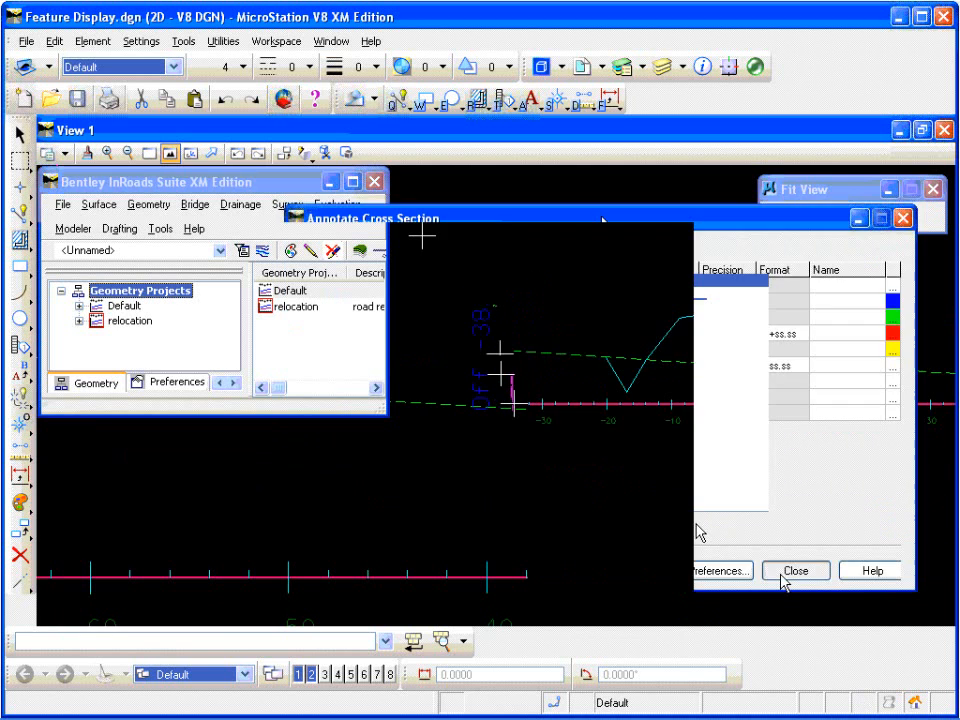
scroll(521, 373, "down", 3)
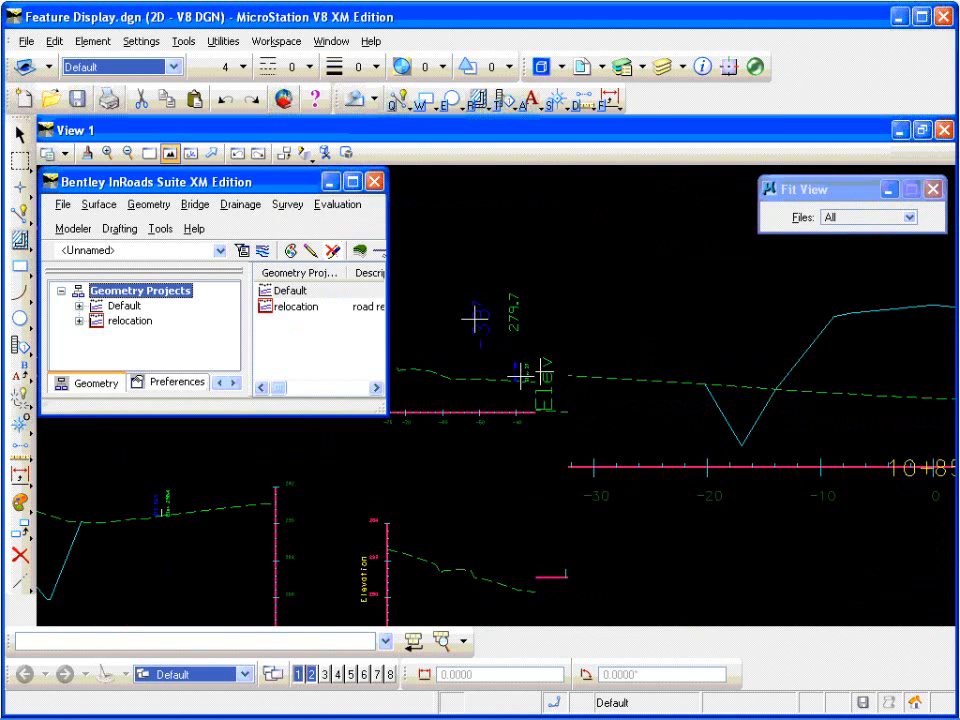
scroll(588, 374, "down", 3)
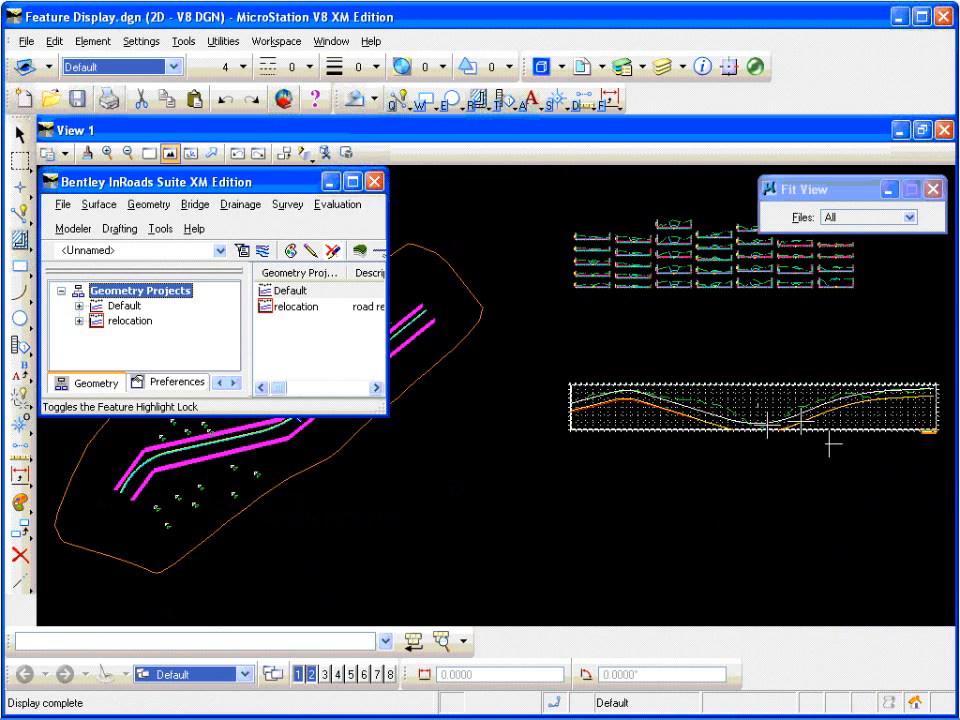
Step: Start Place Profile Note for the crossing feature in the profile, choosing the Sta-Elev note from the proposed profile notes
scroll(831, 446, "up", 5)
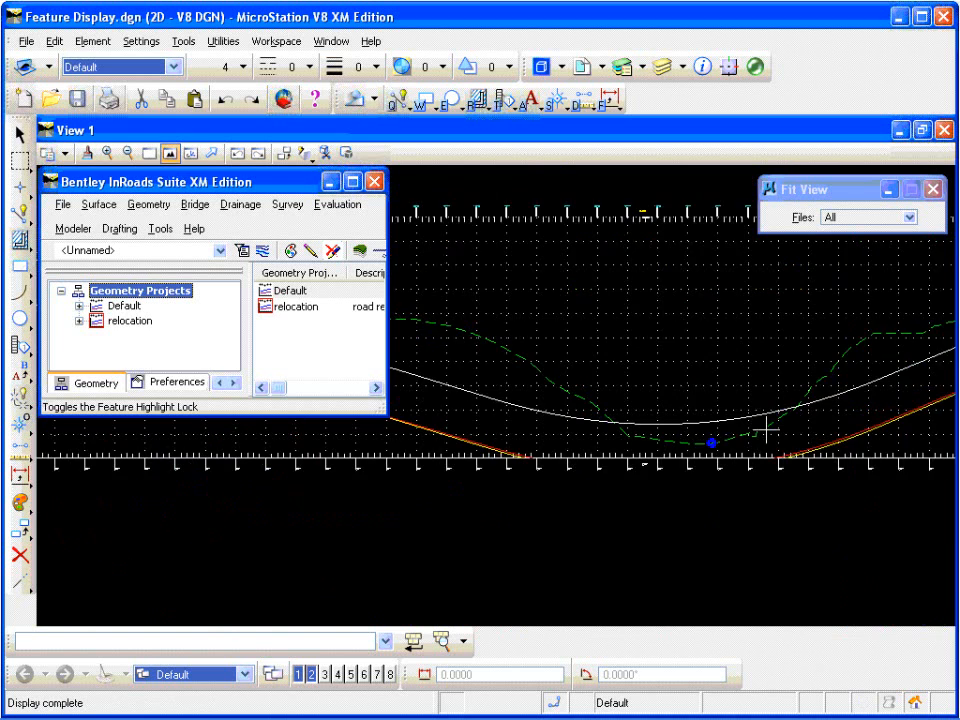
scroll(676, 446, "up", 4)
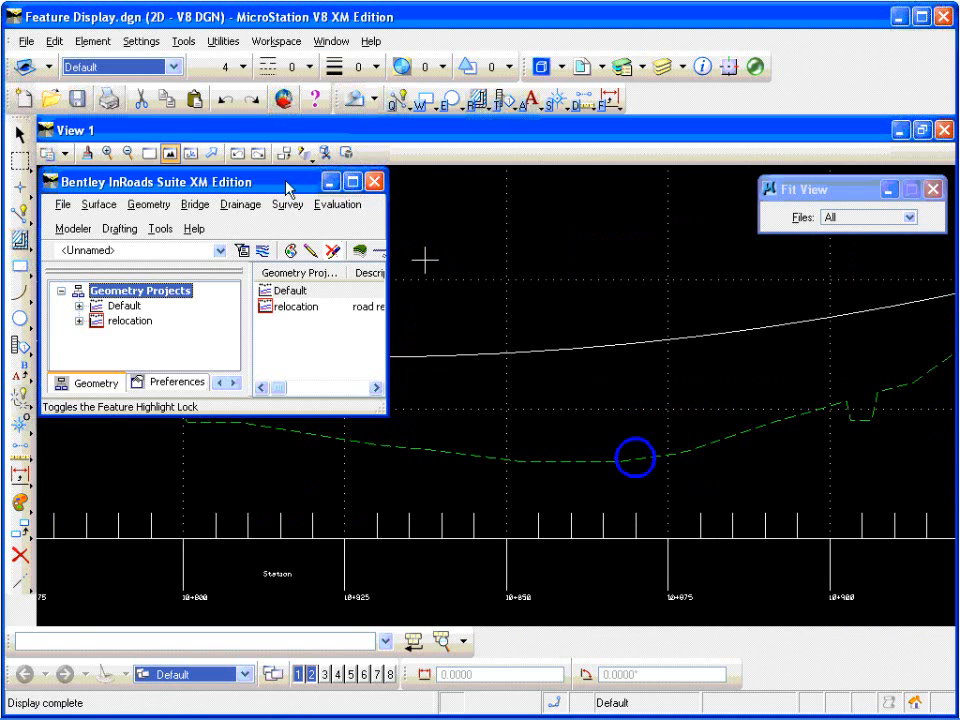
left_click(120, 229)
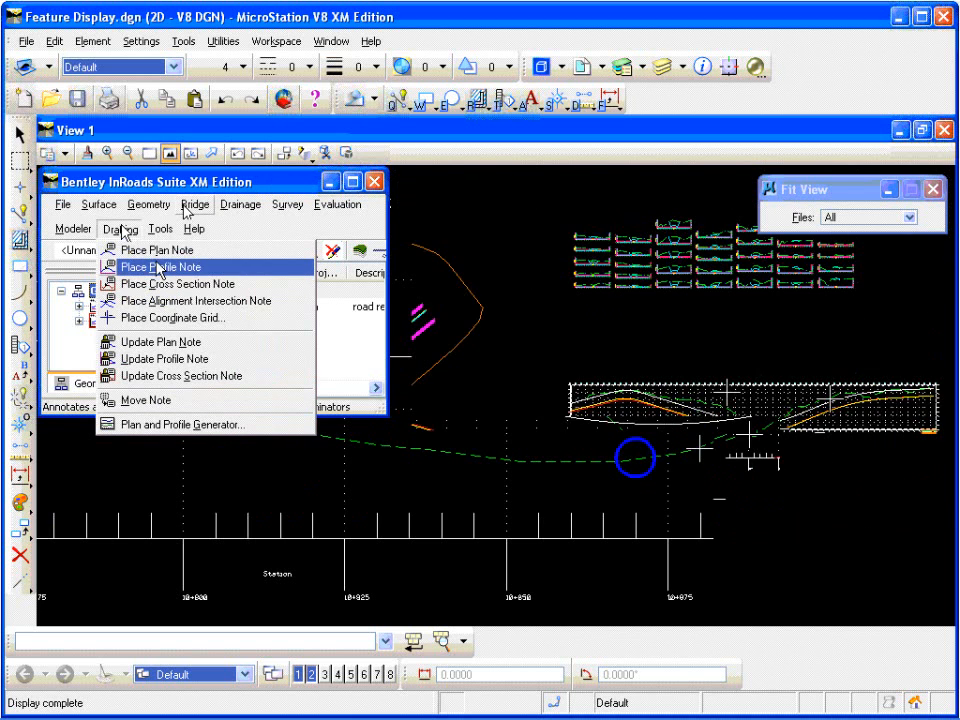
left_click(150, 268)
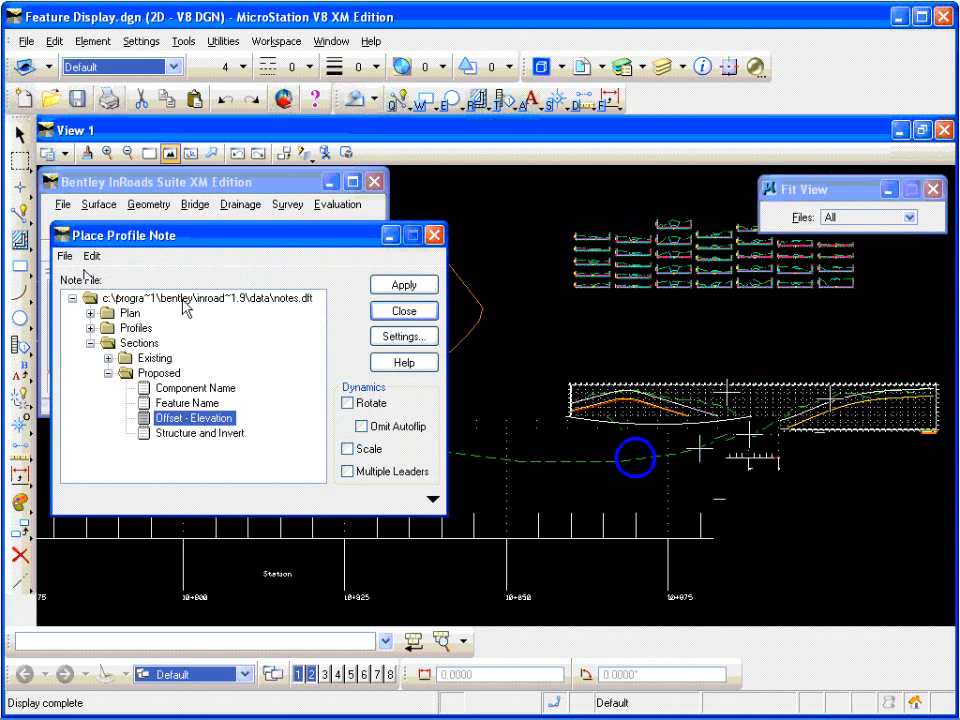
double_click(138, 328)
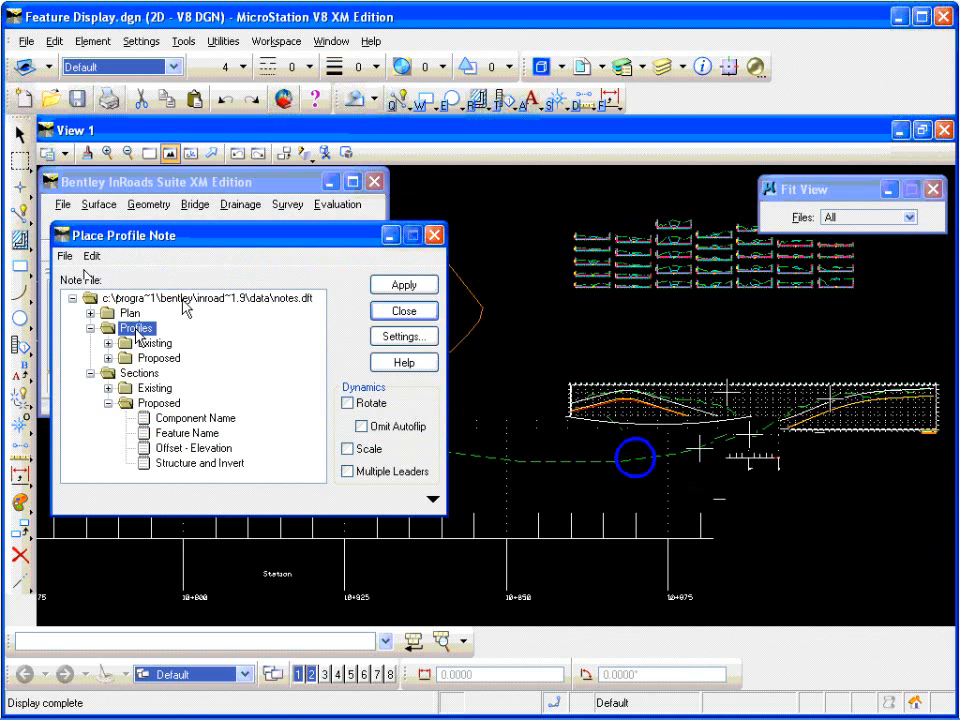
double_click(160, 358)
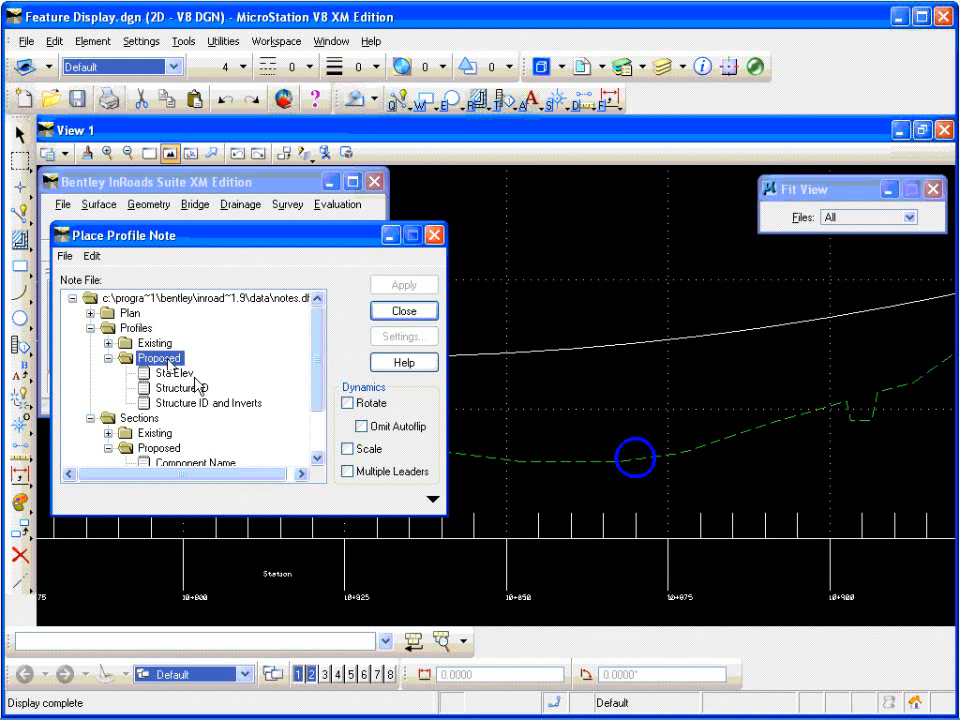
left_click(177, 373)
left_click(172, 372)
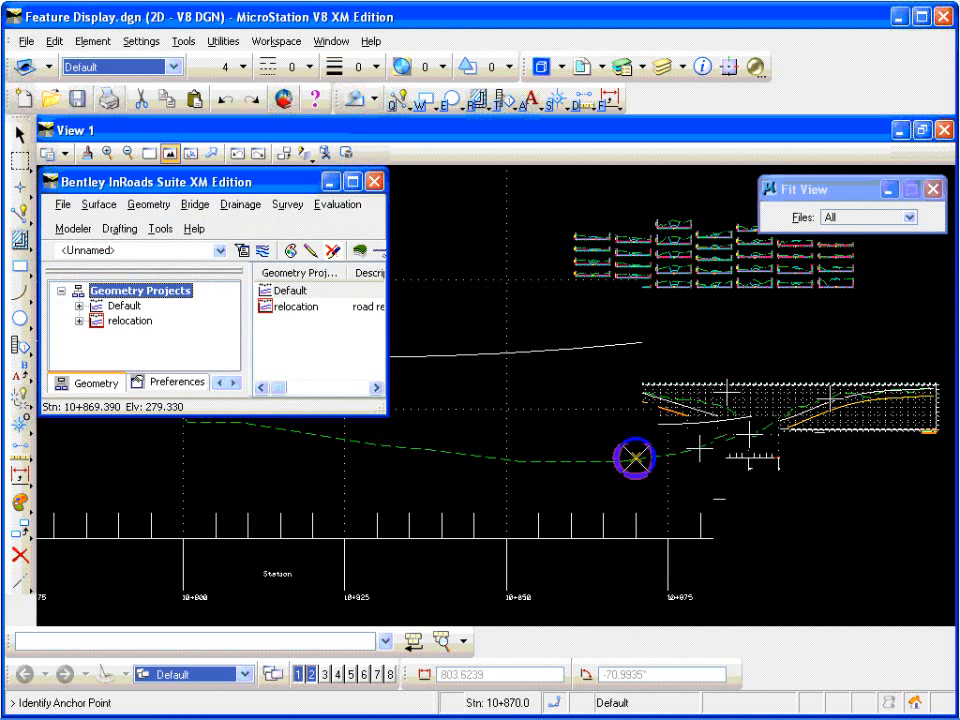
Step: Place the note with its leader anchored at the blue crossing circle's center at station 10+870, then close Place Profile Note
left_click(635, 457)
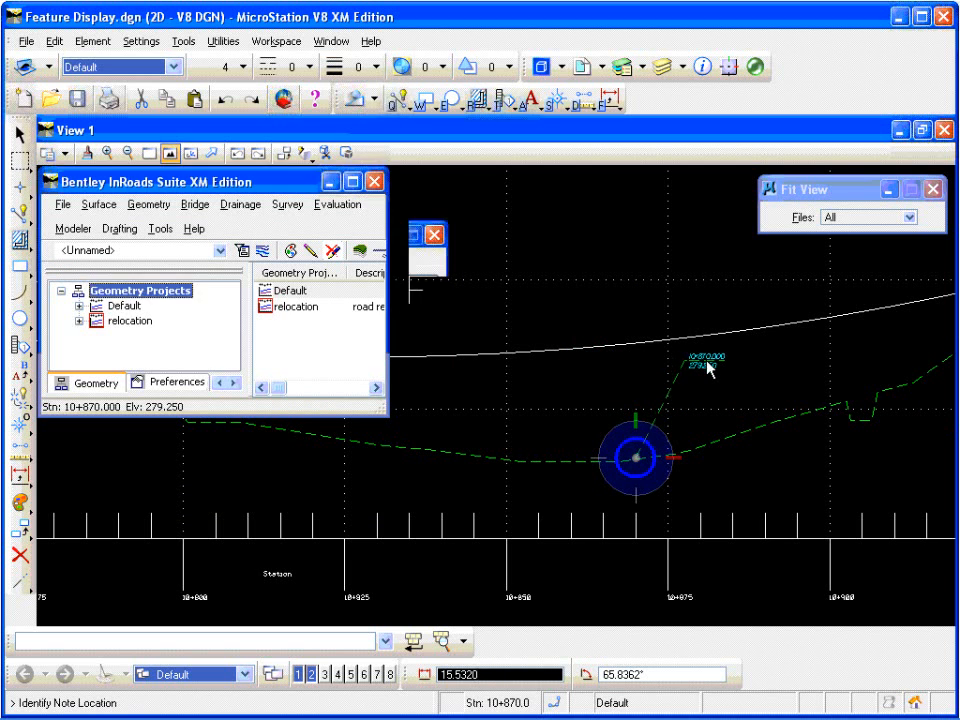
left_click(706, 378)
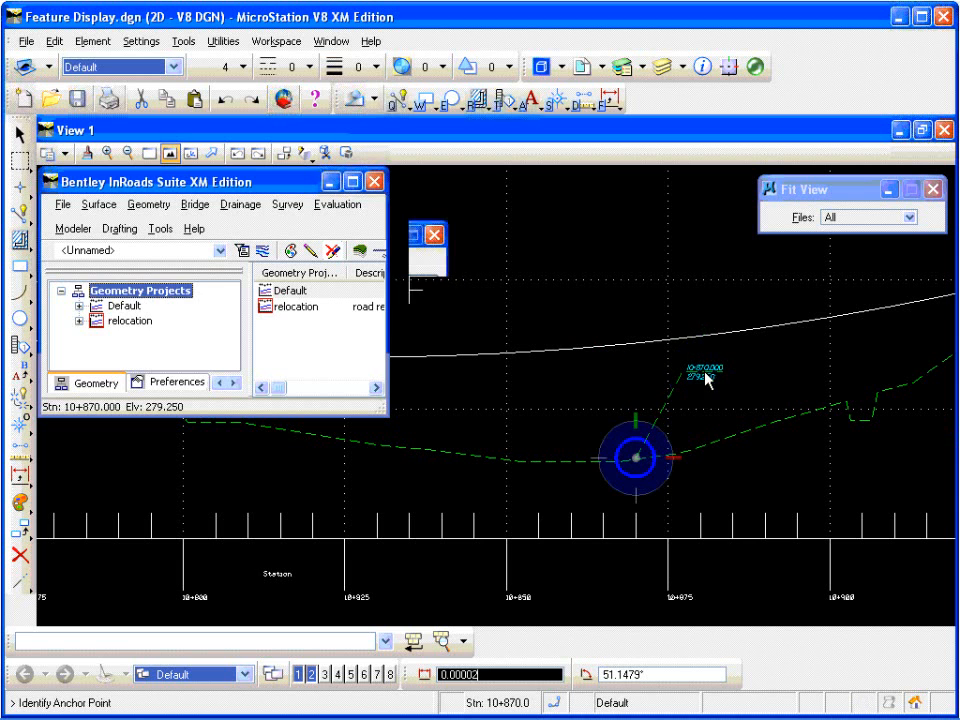
left_click(708, 414)
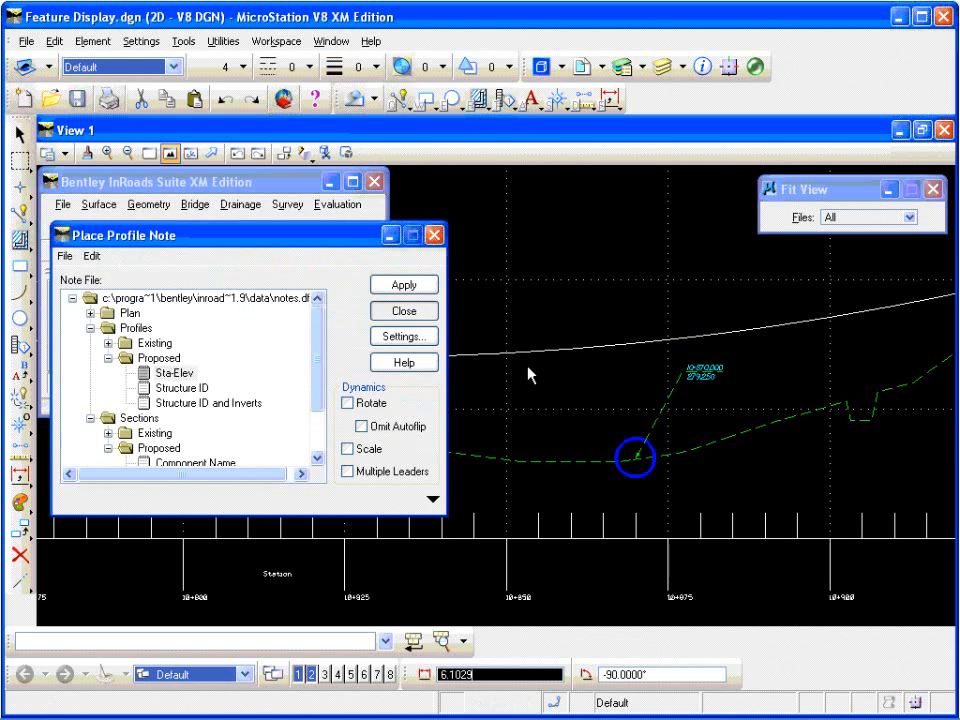
left_click(418, 315)
Step: Examine the placed station and elevation note up close, then return to the overview of the whole drawing
scroll(714, 365, "up", 2)
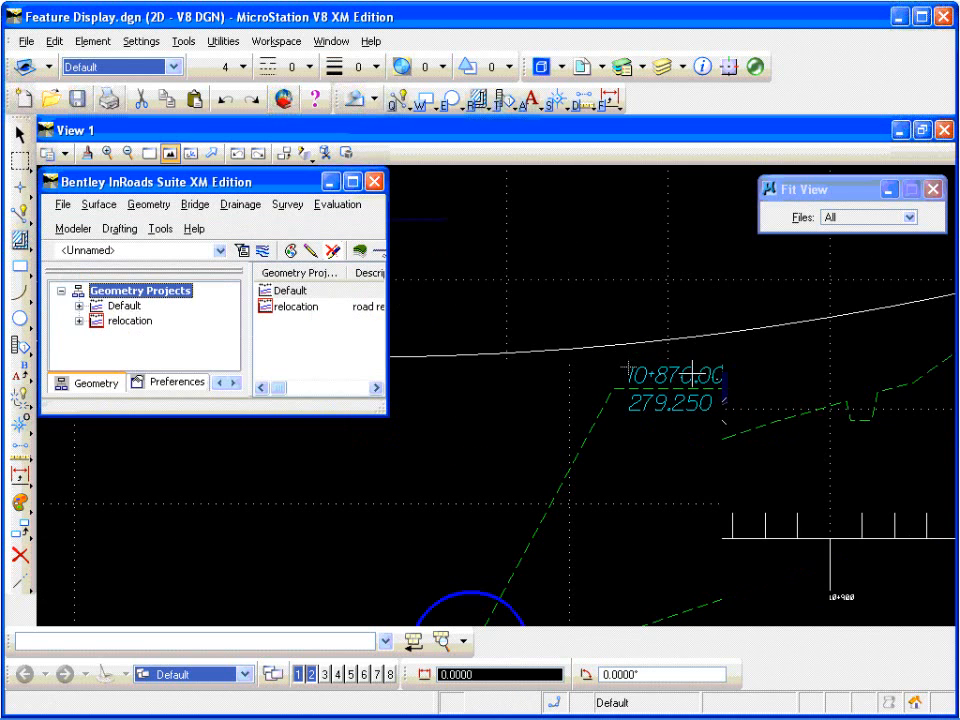
scroll(706, 371, "down", 1)
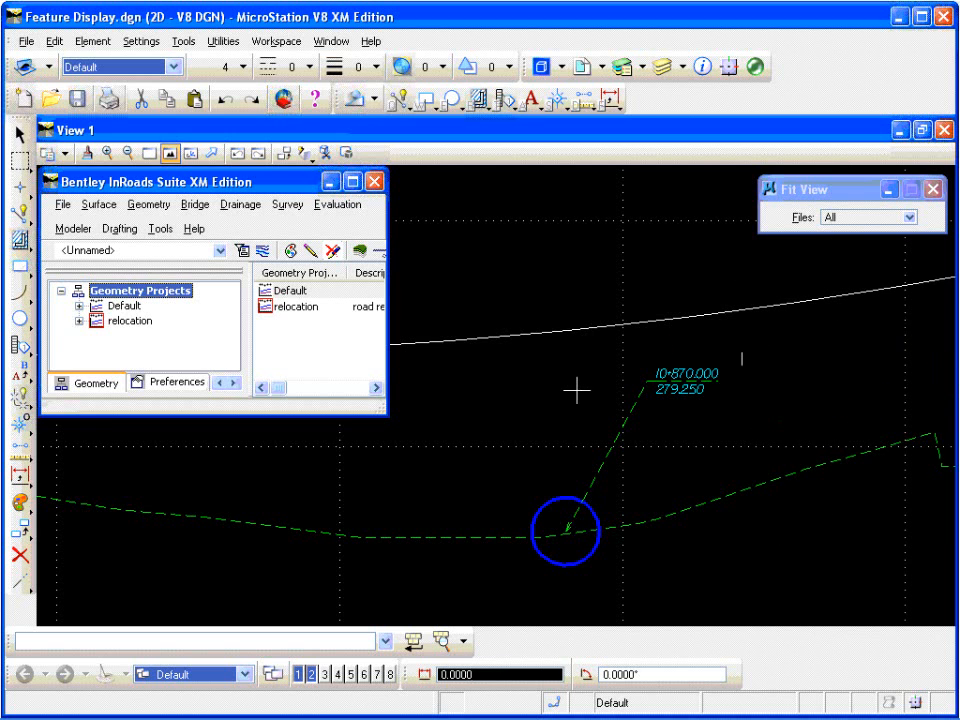
scroll(580, 388, "down", 2)
scroll(580, 388, "down", 4)
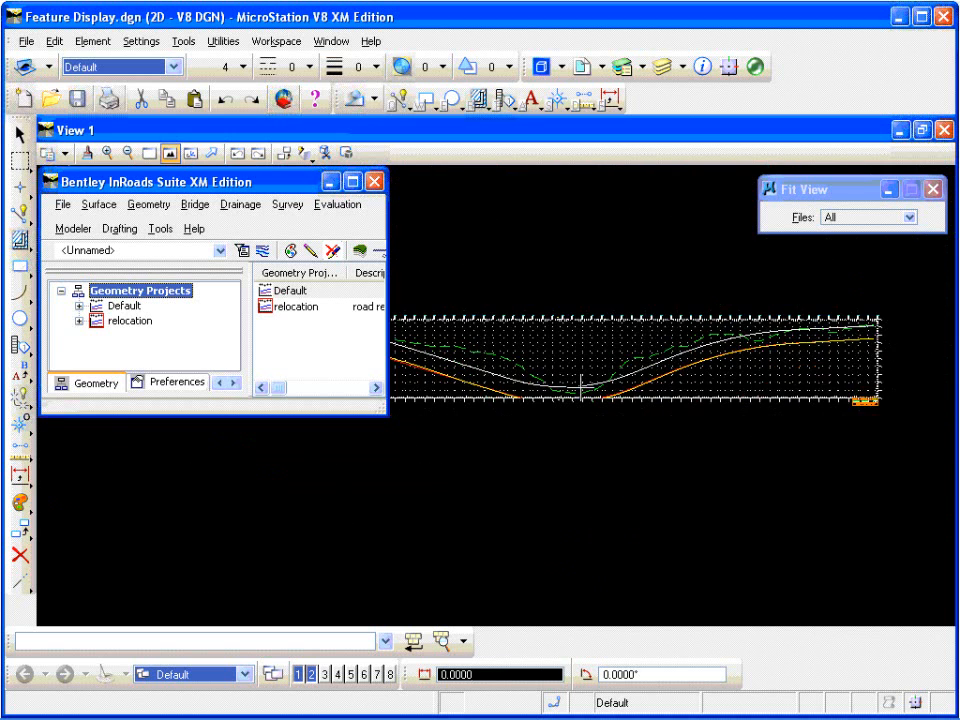
scroll(580, 388, "down", 1)
scroll(580, 388, "down", 1)
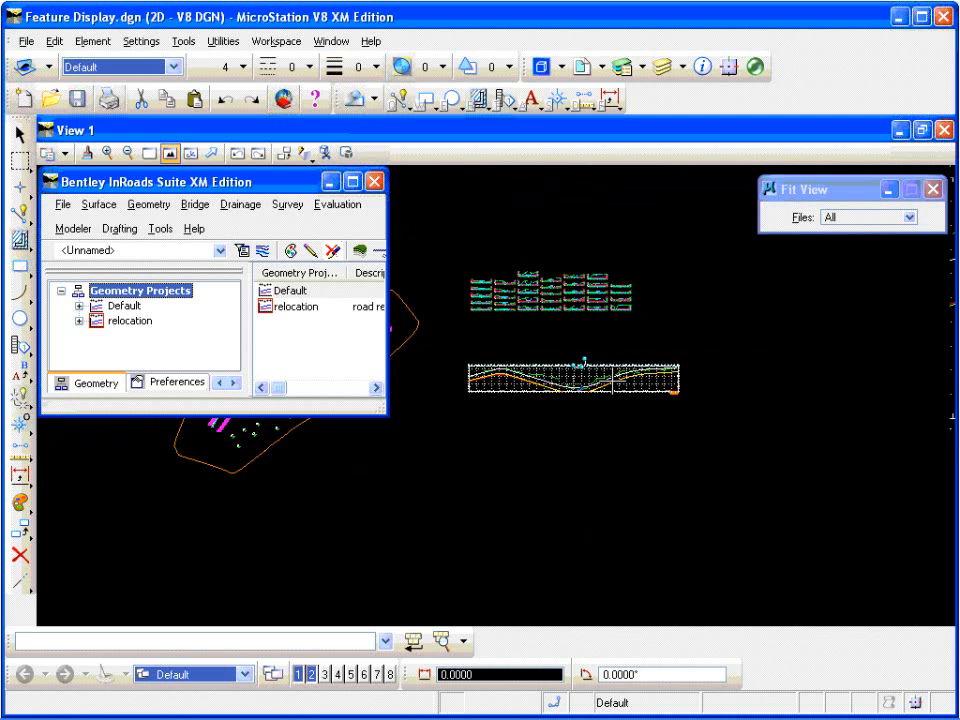